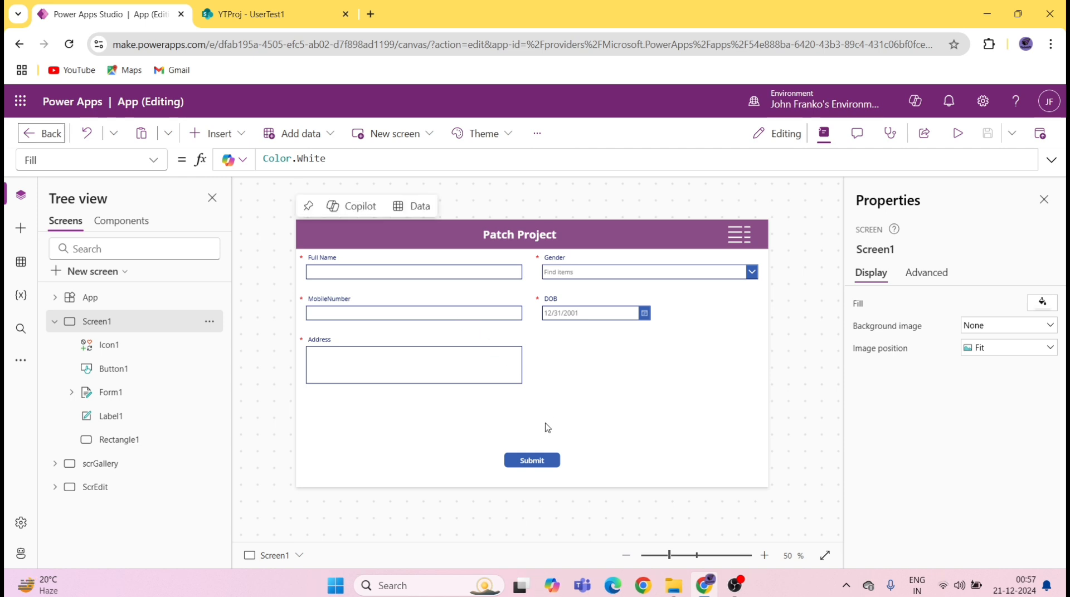
# Step: Preview the app and enter the full name, gender Male and the mobile number
pyautogui.click(957, 133)
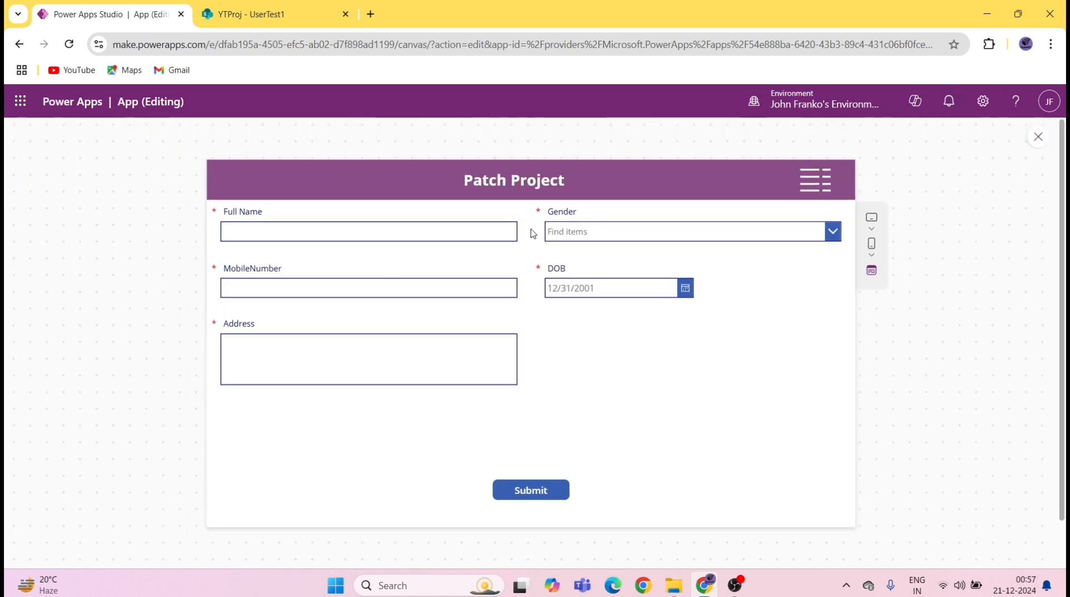
pyautogui.click(429, 229)
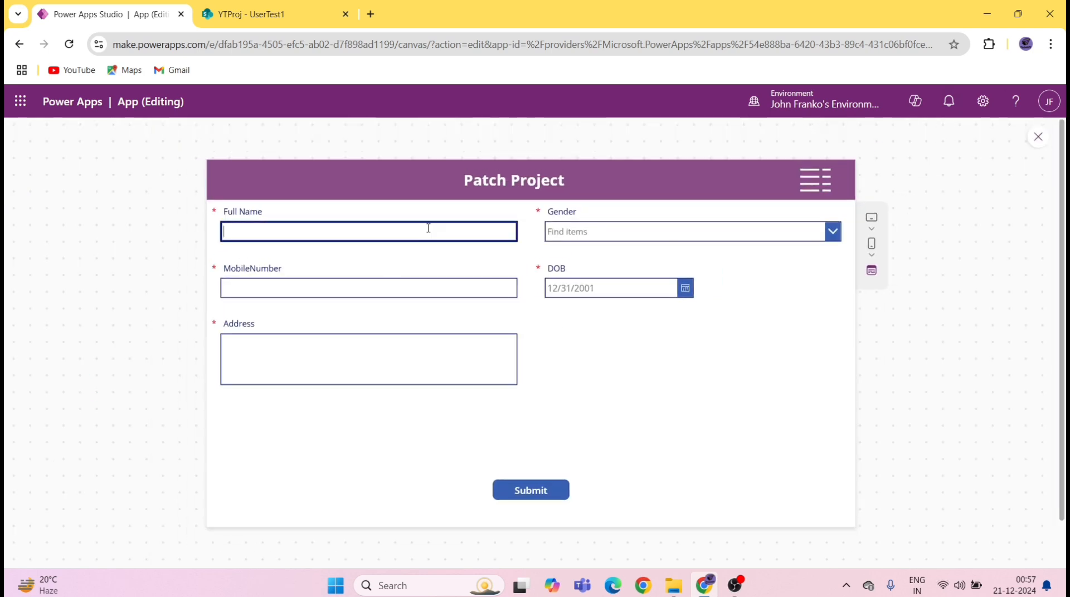
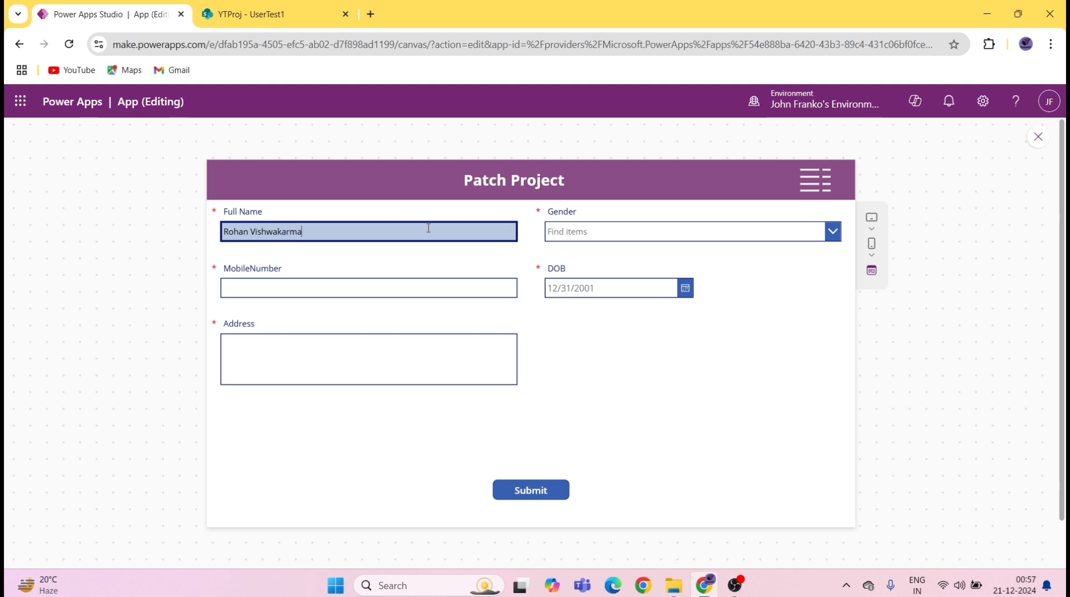
pyautogui.click(699, 231)
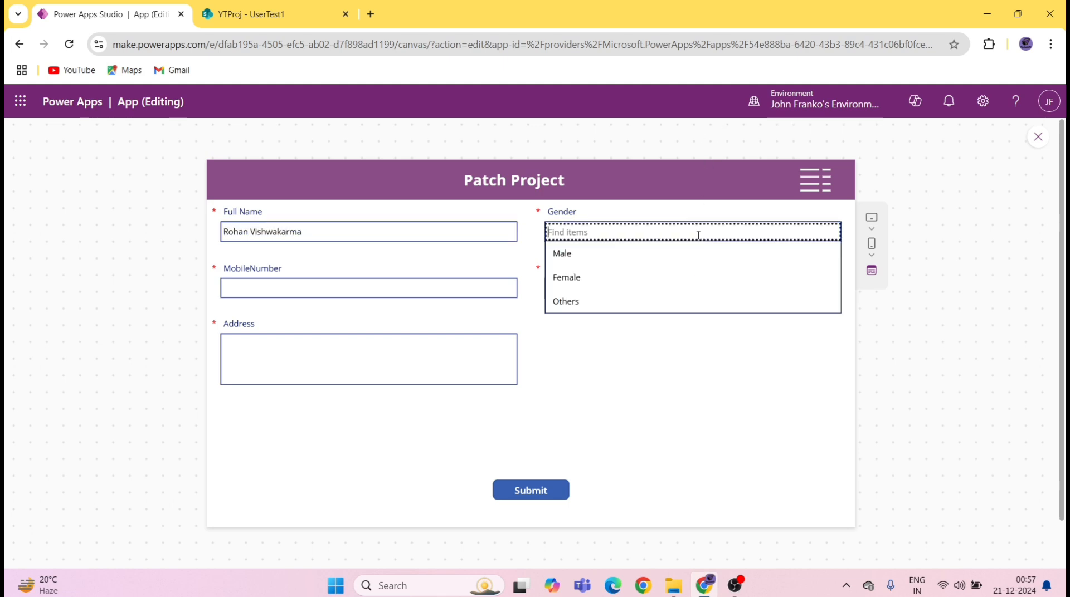
pyautogui.click(600, 252)
pyautogui.click(344, 284)
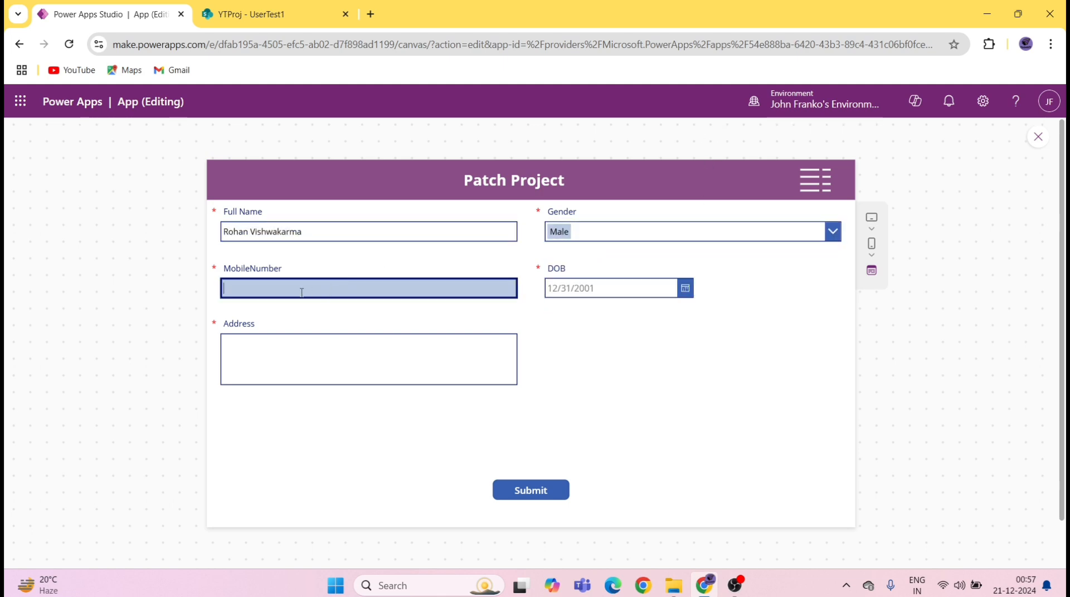
# Step: Set the DOB to 1/4/2003 in the date picker: year 2003, January, day 4
pyautogui.click(685, 288)
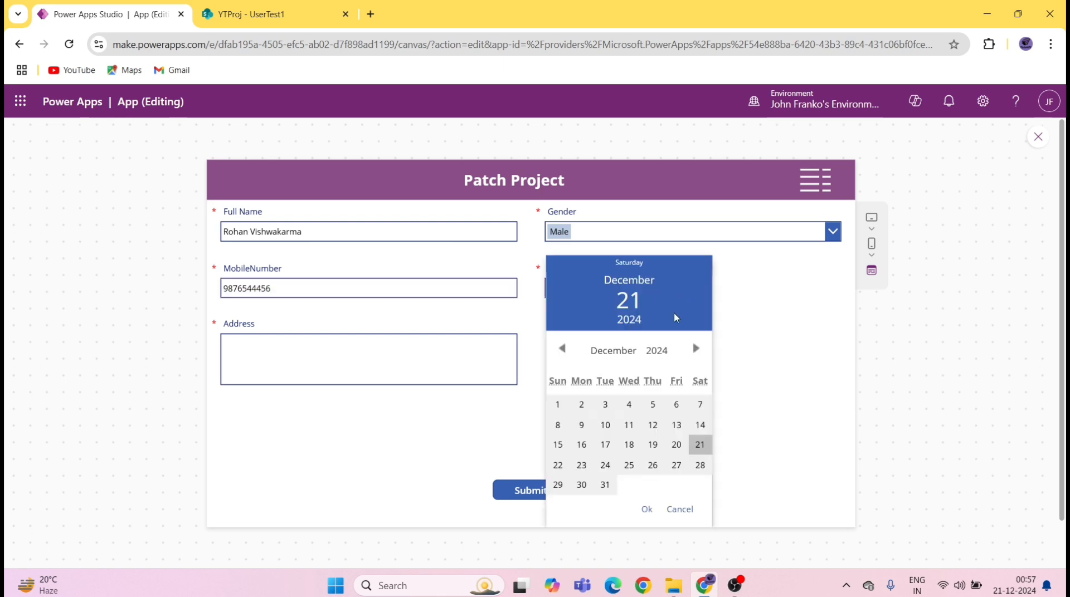
pyautogui.click(662, 356)
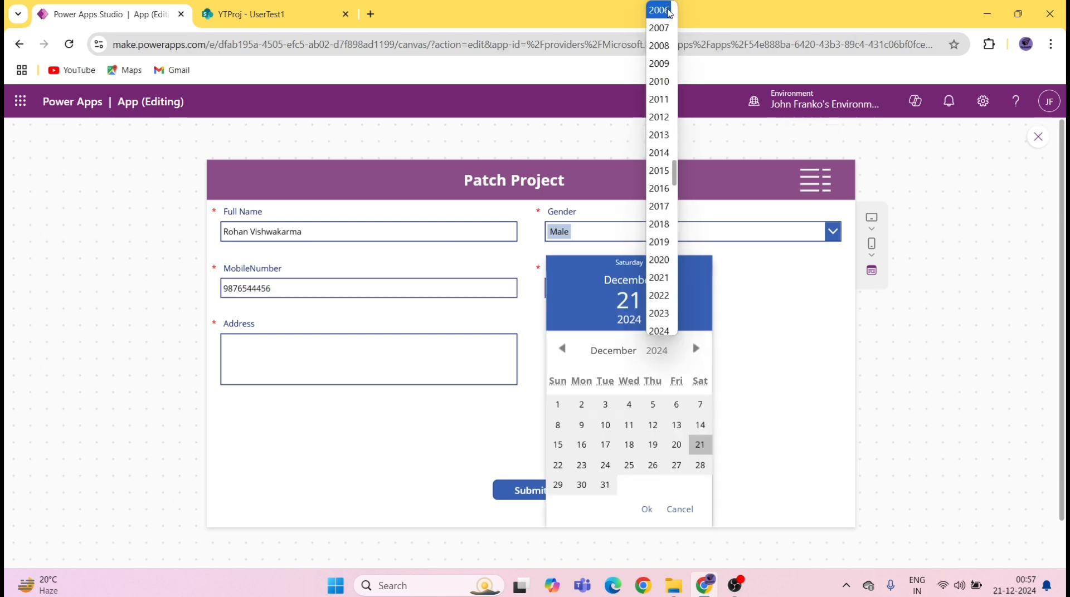
pyautogui.scroll(2, 669, 12)
pyautogui.click(669, 12)
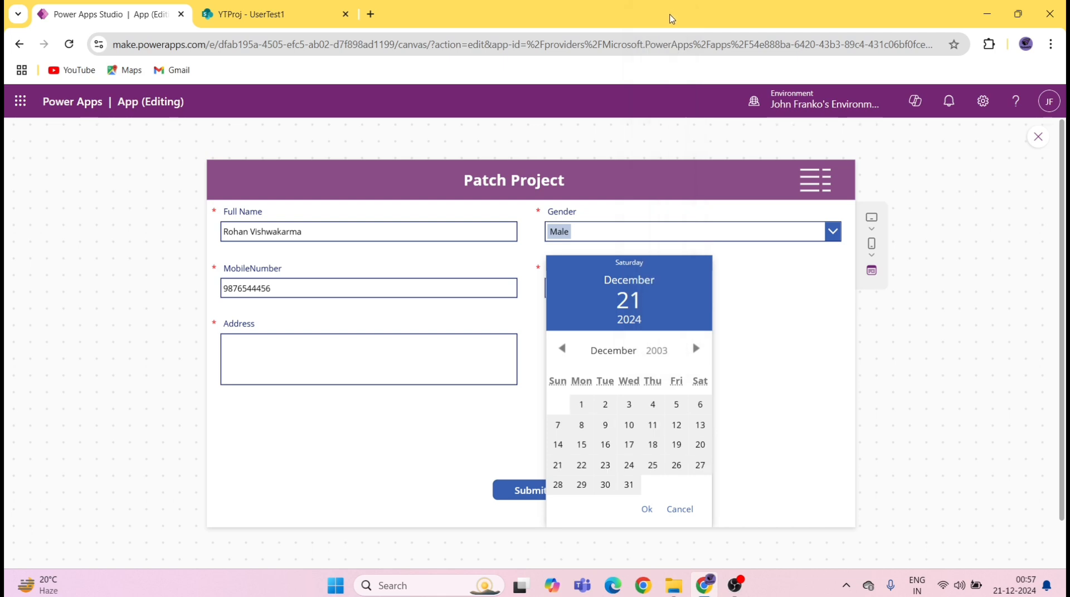
pyautogui.click(620, 355)
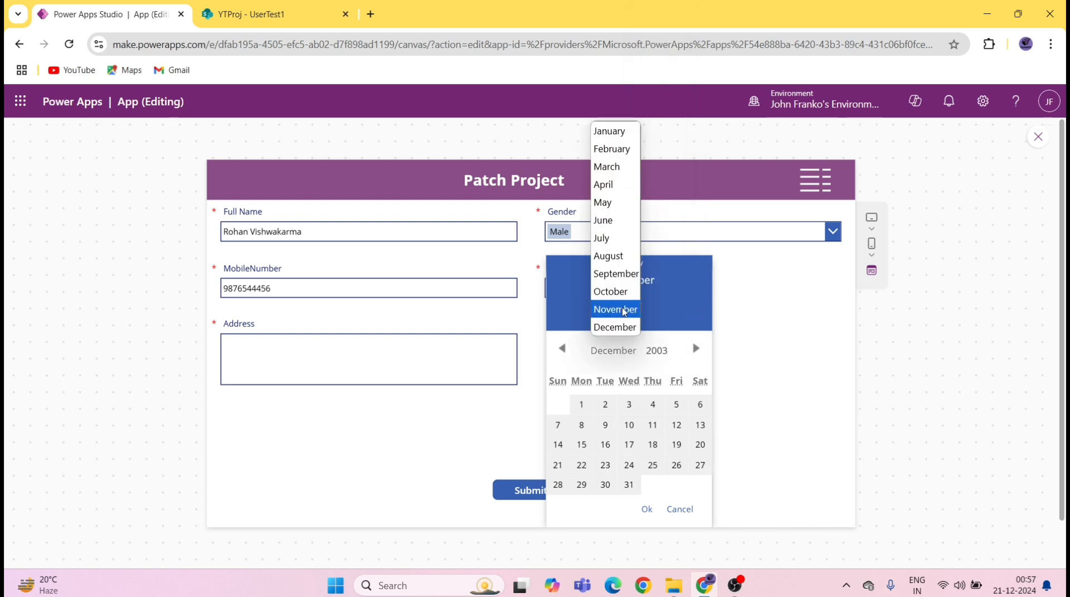
pyautogui.click(613, 131)
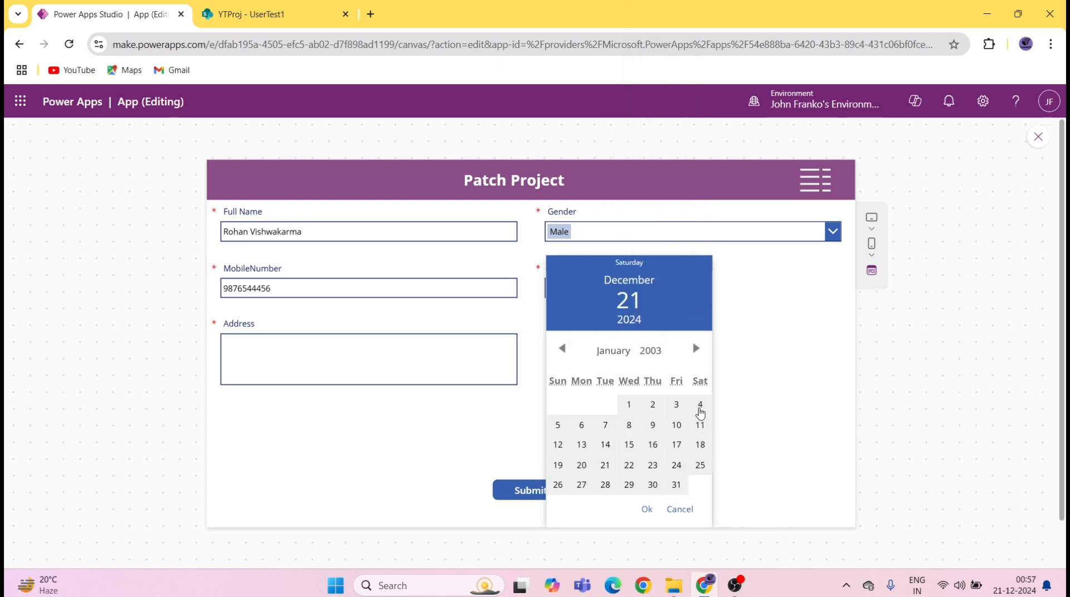
pyautogui.click(700, 405)
pyautogui.click(646, 510)
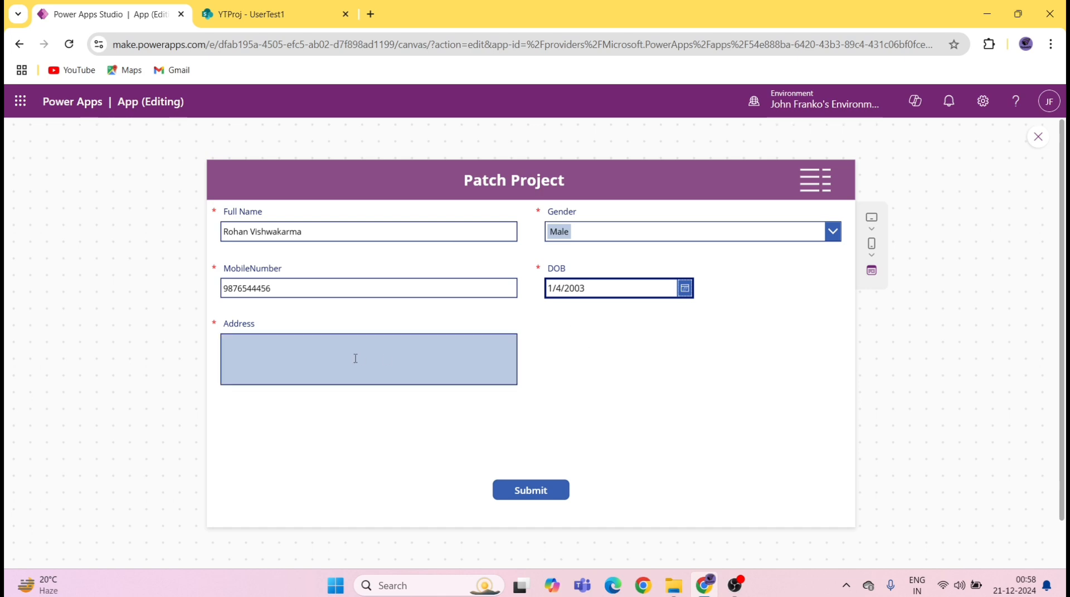
# Step: Submit to trigger the Address is Mandatory error, enter the address Mumbai, and resubmit
pyautogui.click(539, 496)
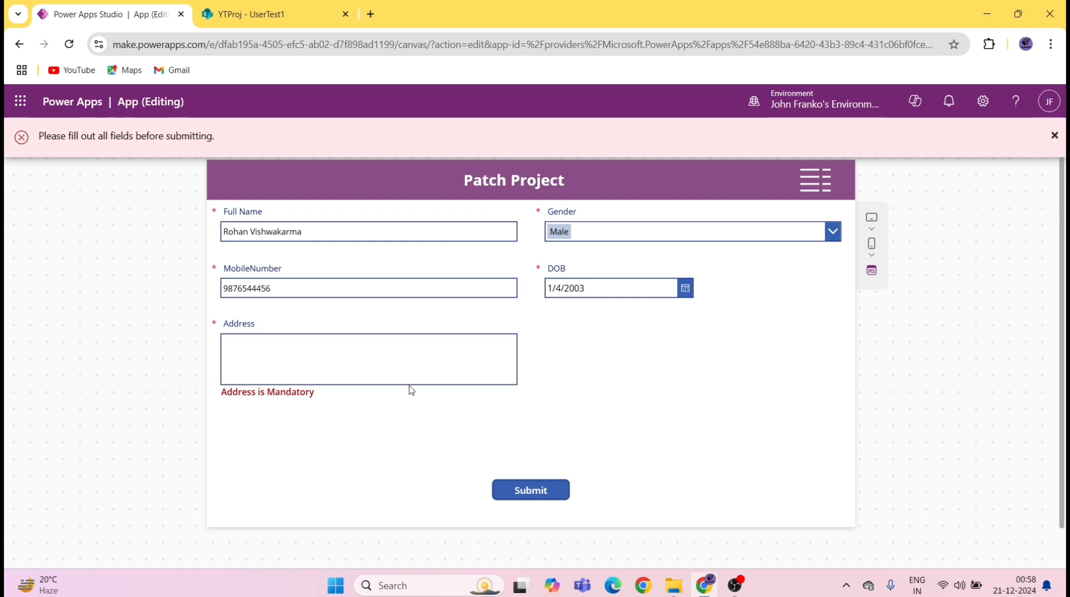
pyautogui.click(284, 356)
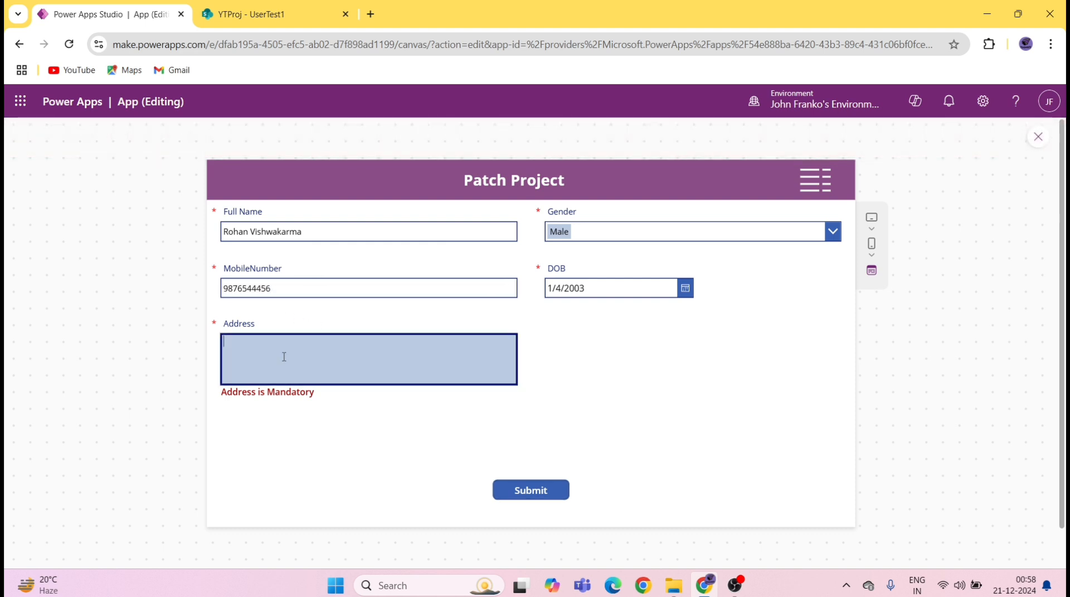
pyautogui.write('Mumbai, India')
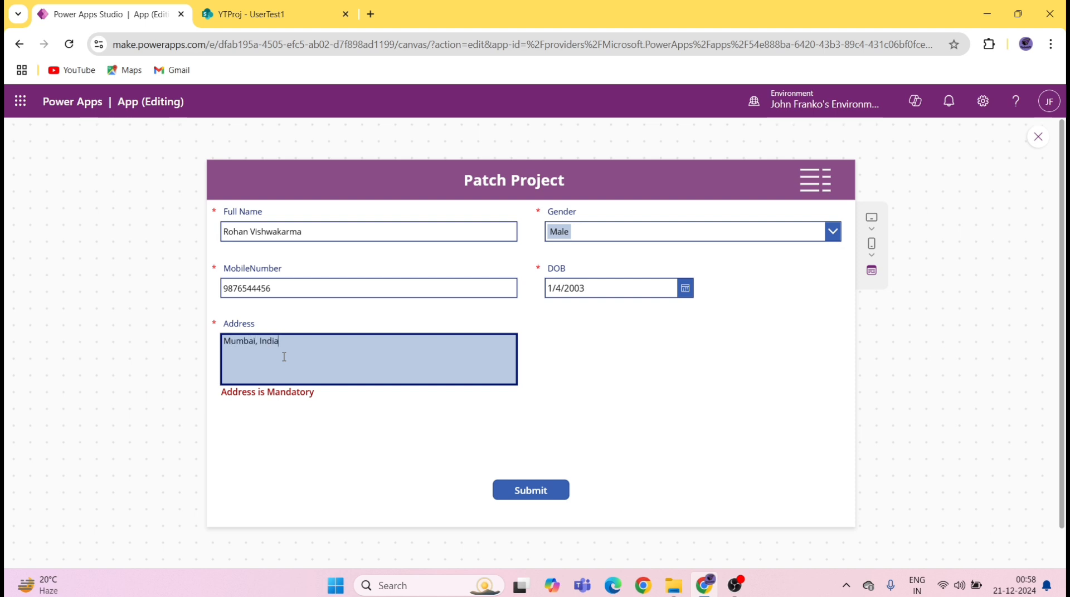
pyautogui.click(528, 490)
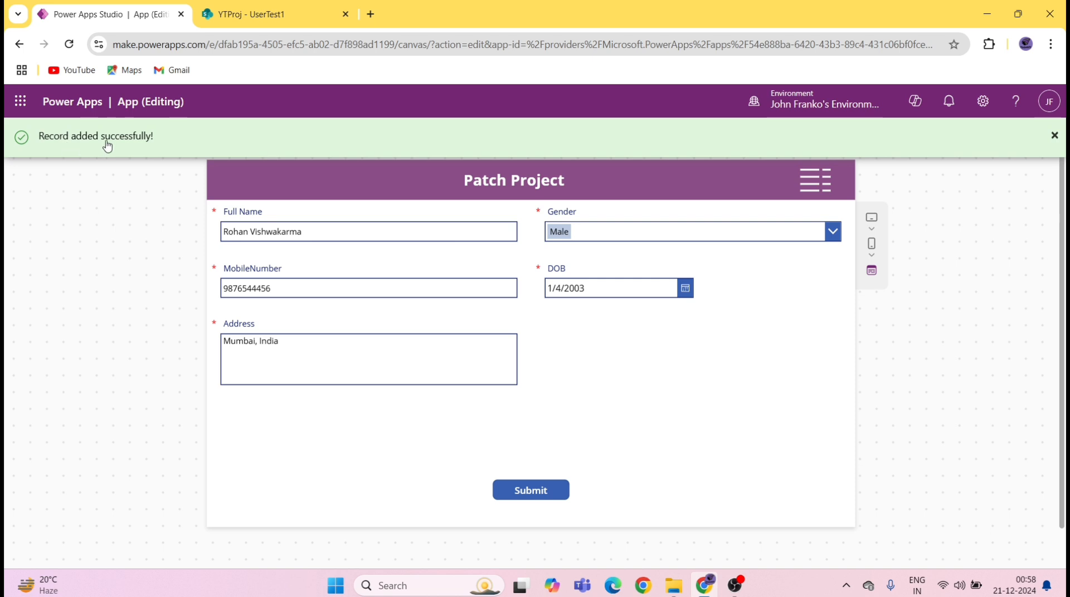
# Step: Open the newly added user's record for editing from the Gallery list
pyautogui.click(815, 180)
pyautogui.scroll(-1, 496, 360)
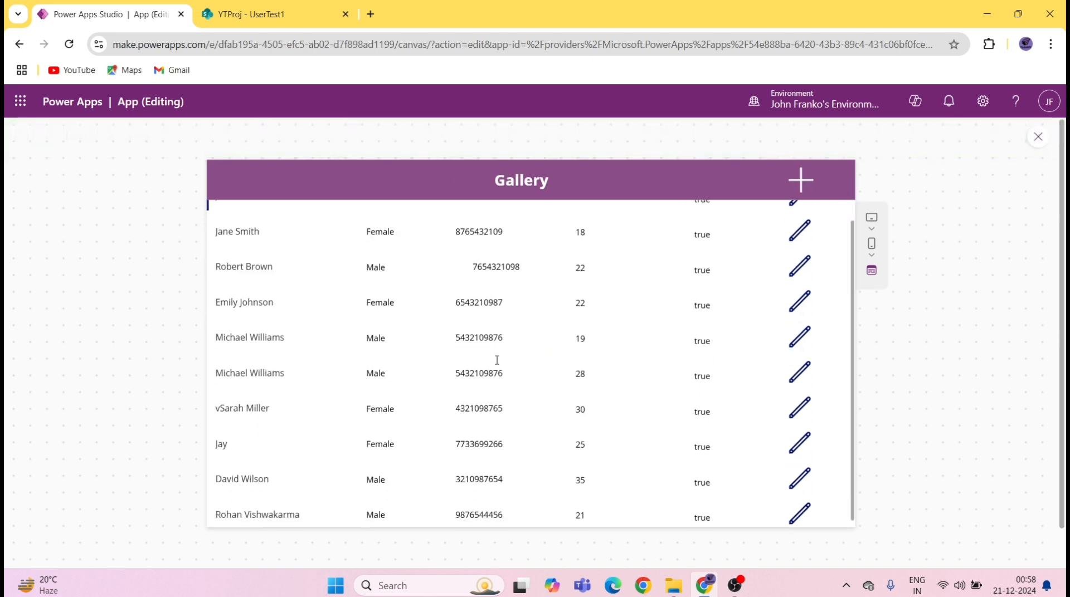
pyautogui.scroll(-1, 496, 360)
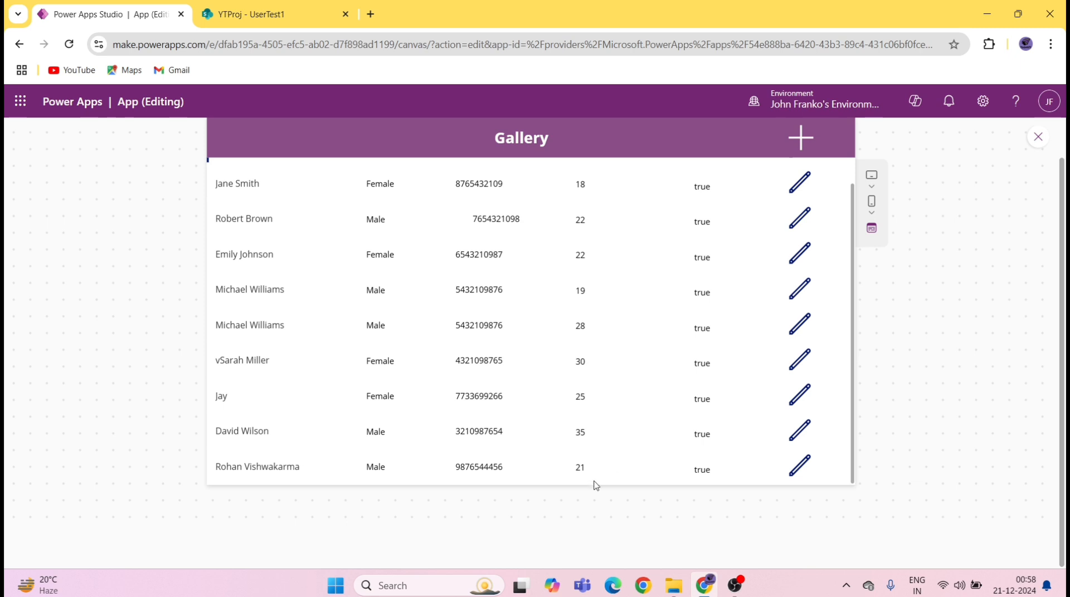
pyautogui.click(802, 469)
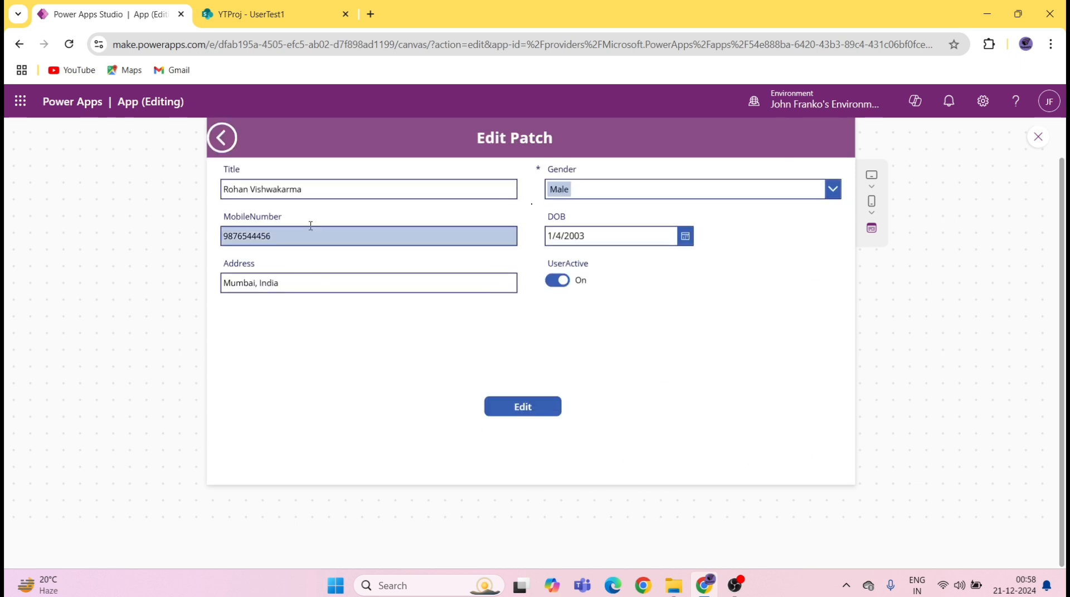
# Step: Replace the first name in Title and change the mobile number's last two digits to 66
pyautogui.click(239, 191)
pyautogui.doubleClick(238, 191)
pyautogui.press('BackSpace')
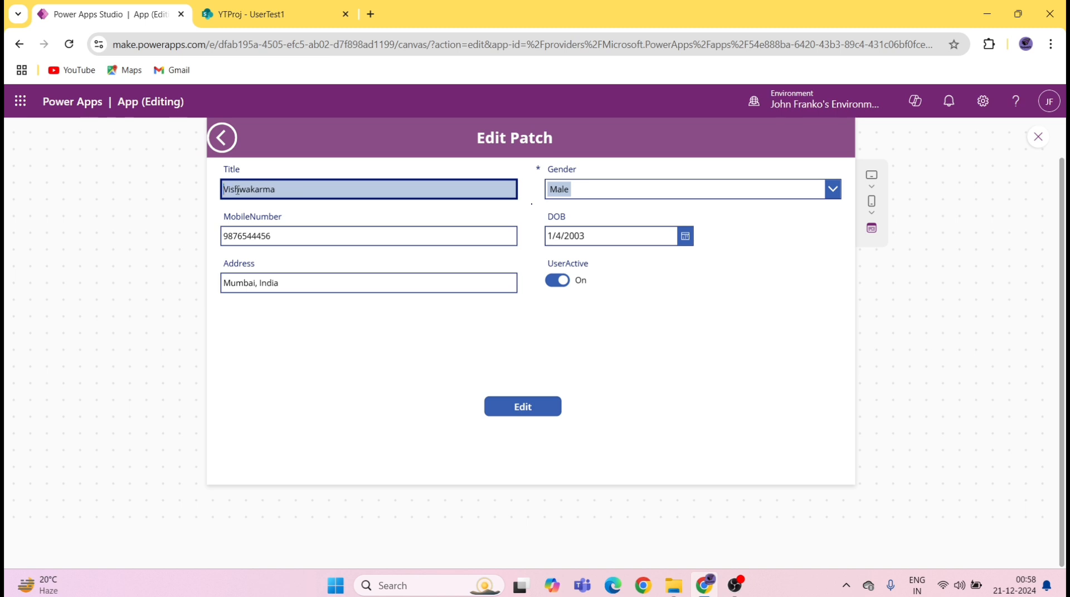
pyautogui.write('Anmol')
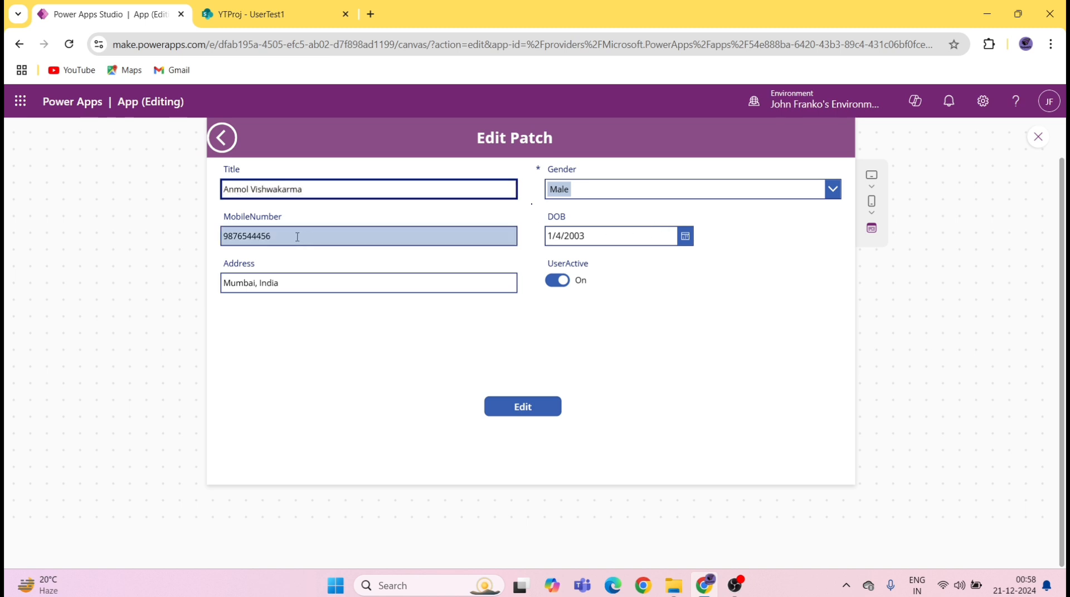
pyautogui.moveTo(283, 237); pyautogui.dragTo(261, 234)
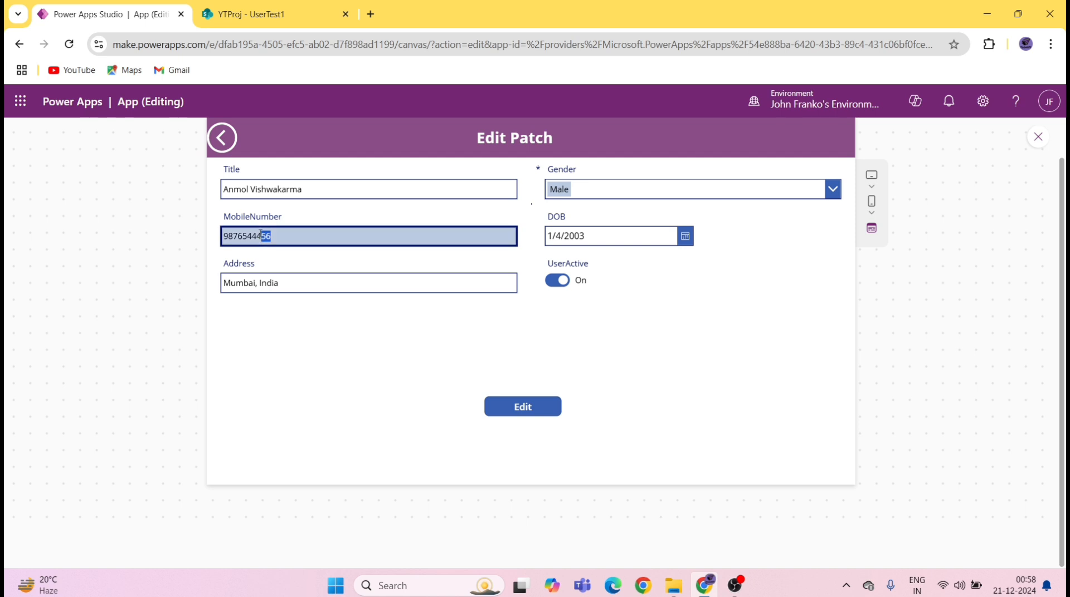
pyautogui.press('BackSpace')
pyautogui.write('66')
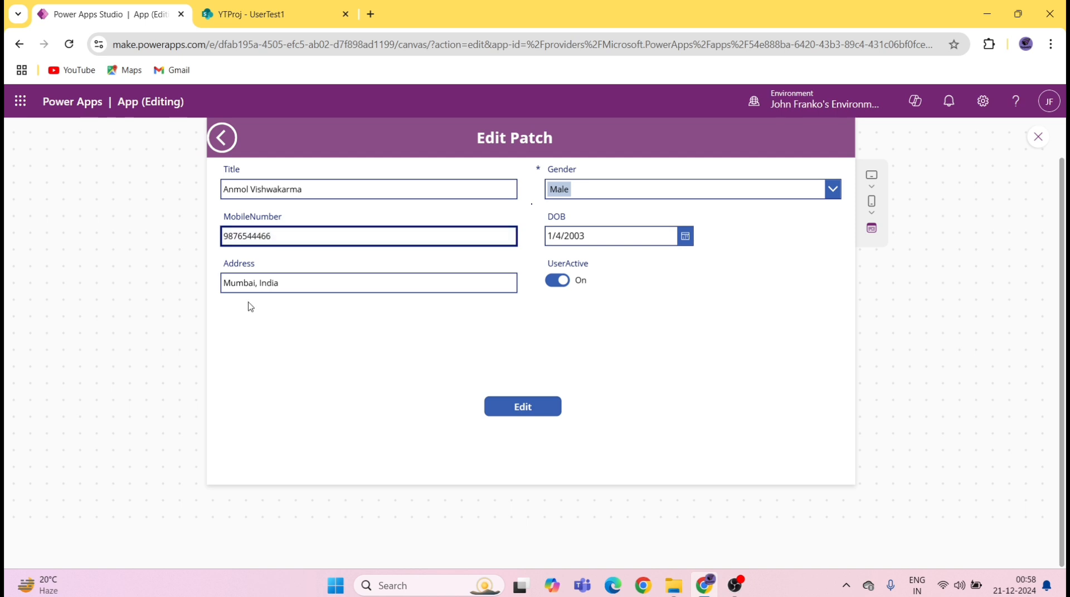
# Step: Change the Address city to Bangalore, switch UserActive off, and save the record
pyautogui.doubleClick(243, 284)
pyautogui.write('Bangal')
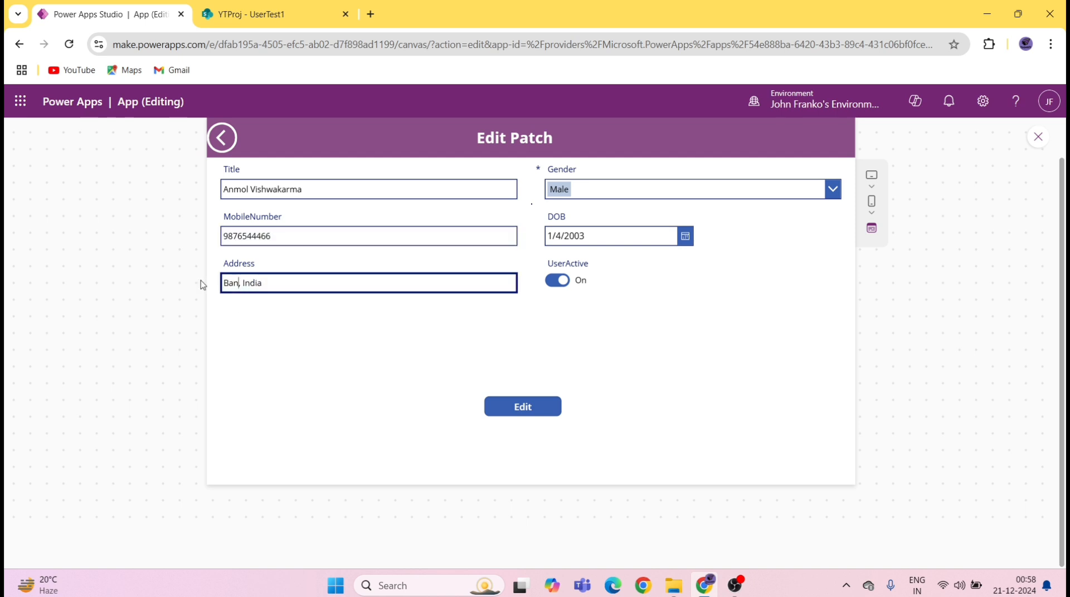
pyautogui.write('ore')
pyautogui.click(557, 282)
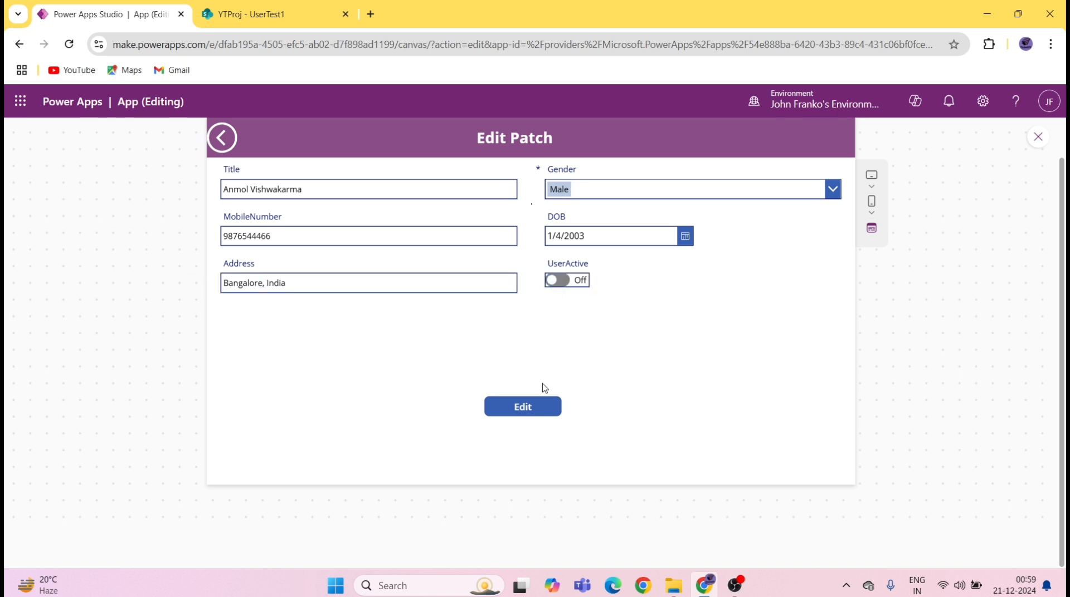
pyautogui.click(537, 410)
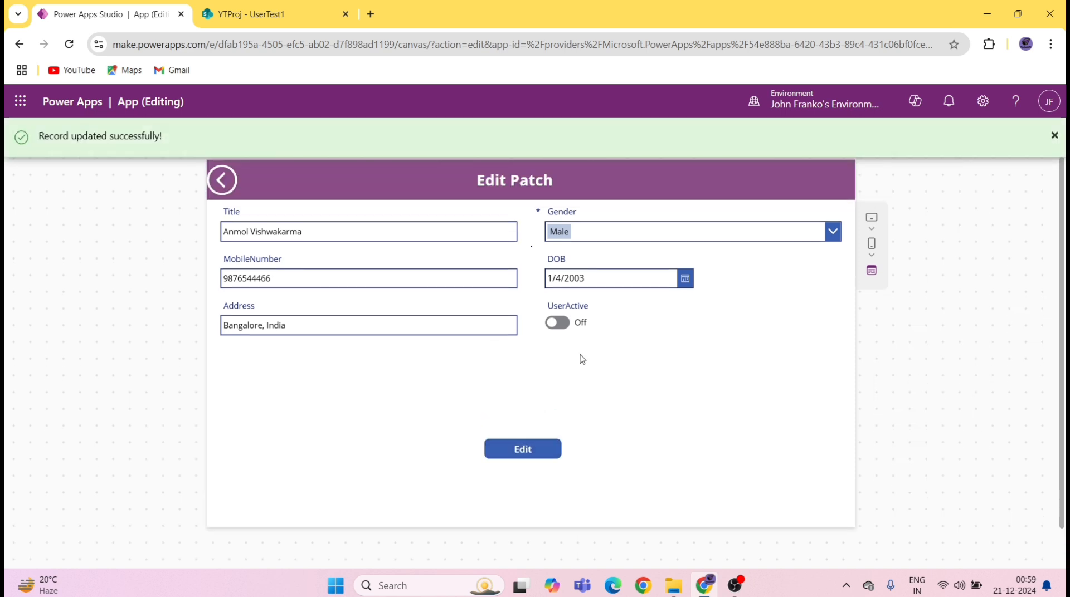
# Step: In the Gallery, check the edited user's name, phone digits and age, then open the add form
pyautogui.click(223, 182)
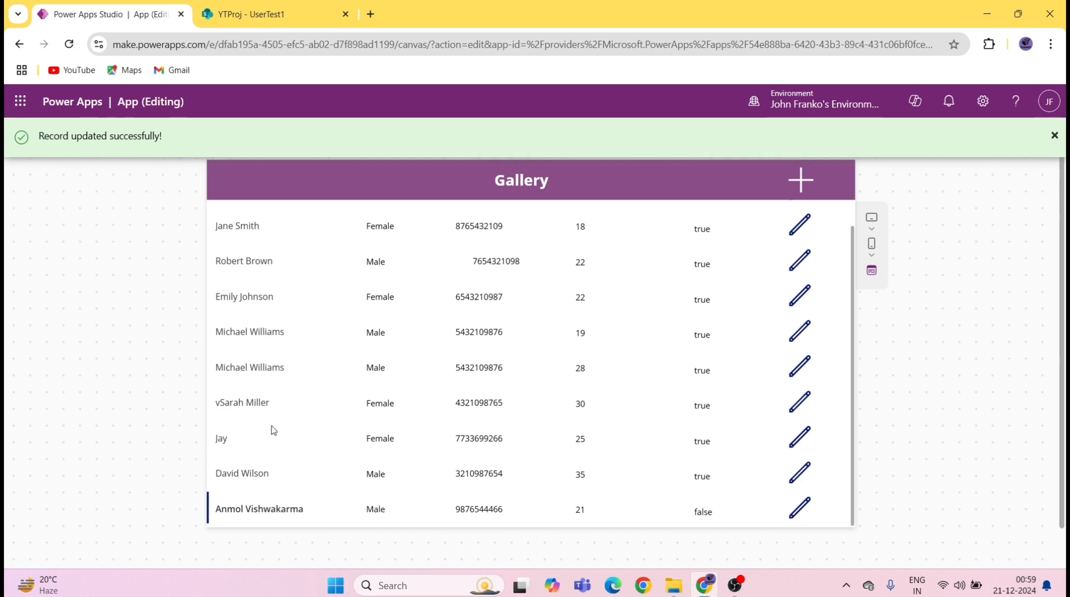
pyautogui.moveTo(228, 510); pyautogui.dragTo(290, 510)
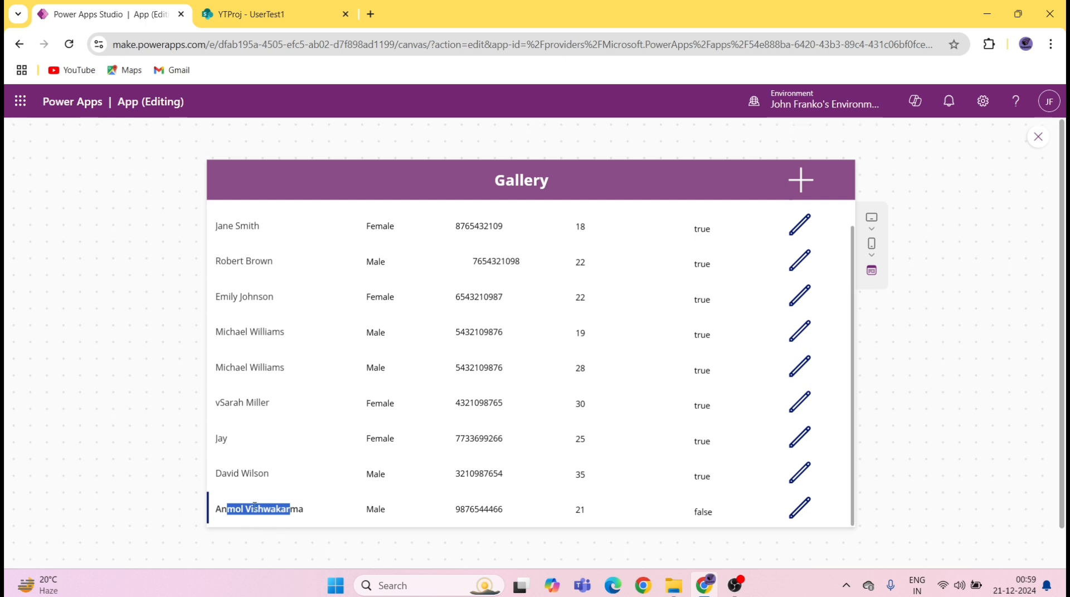
pyautogui.click(509, 510)
pyautogui.moveTo(510, 512); pyautogui.dragTo(494, 511)
pyautogui.moveTo(590, 510); pyautogui.dragTo(576, 508)
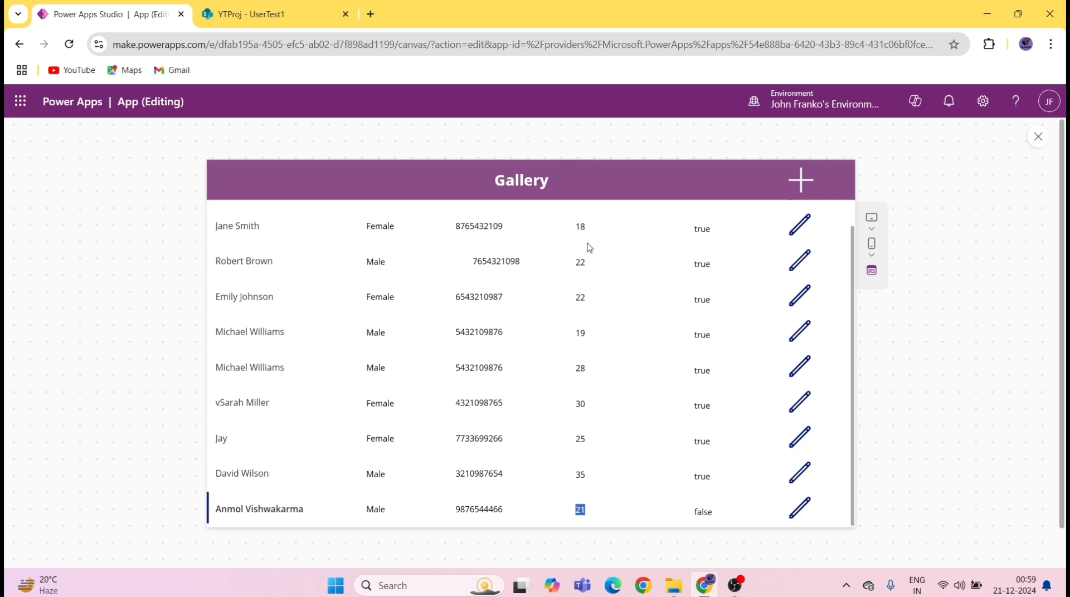
pyautogui.click(798, 180)
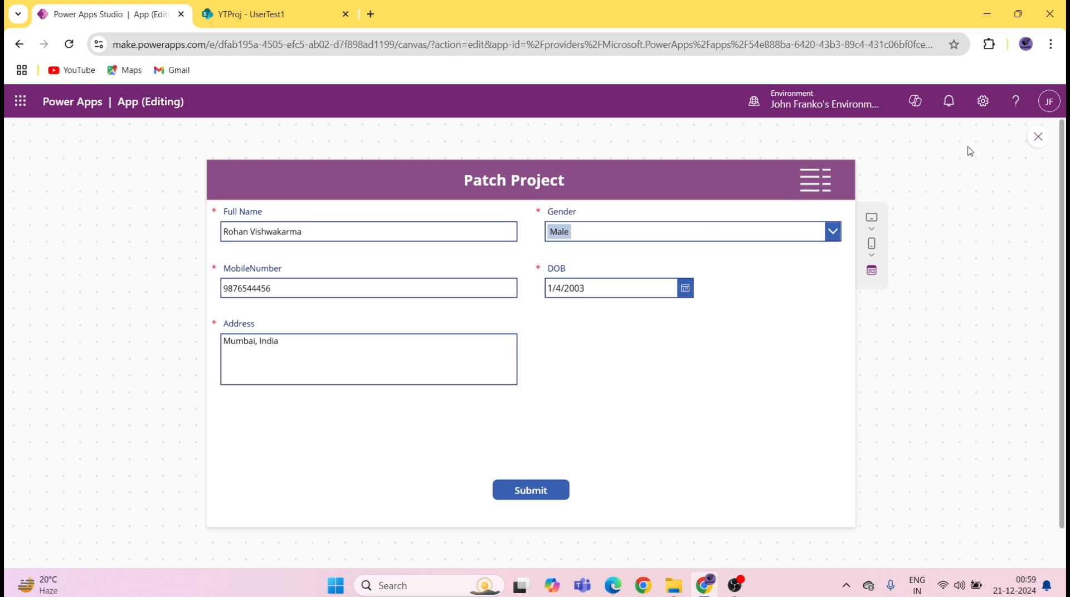
# Step: Close the preview and leave the current app's editor
pyautogui.click(1037, 137)
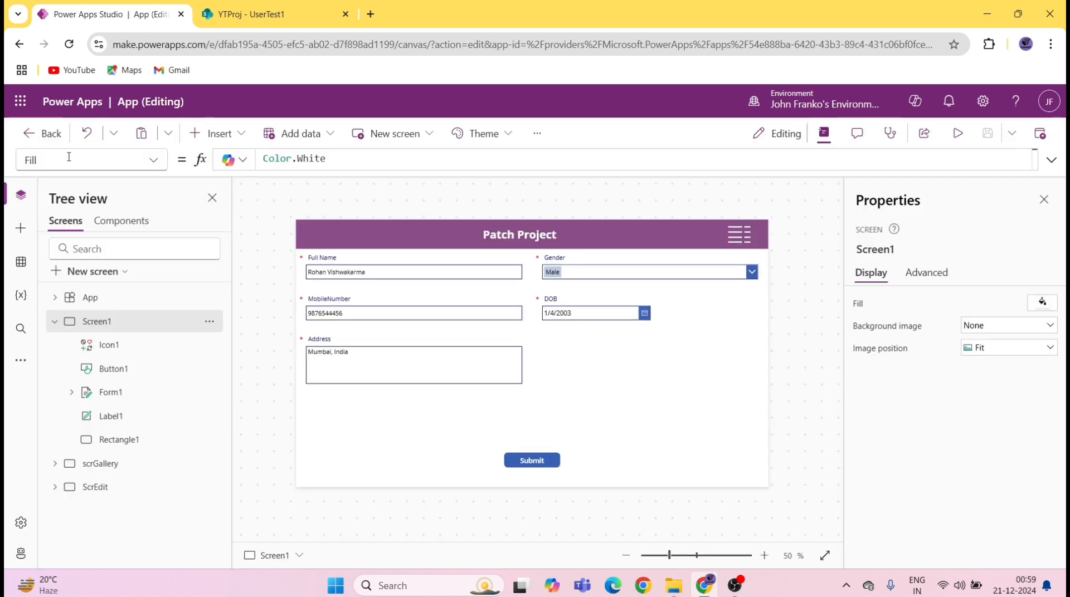
pyautogui.click(38, 133)
pyautogui.click(619, 378)
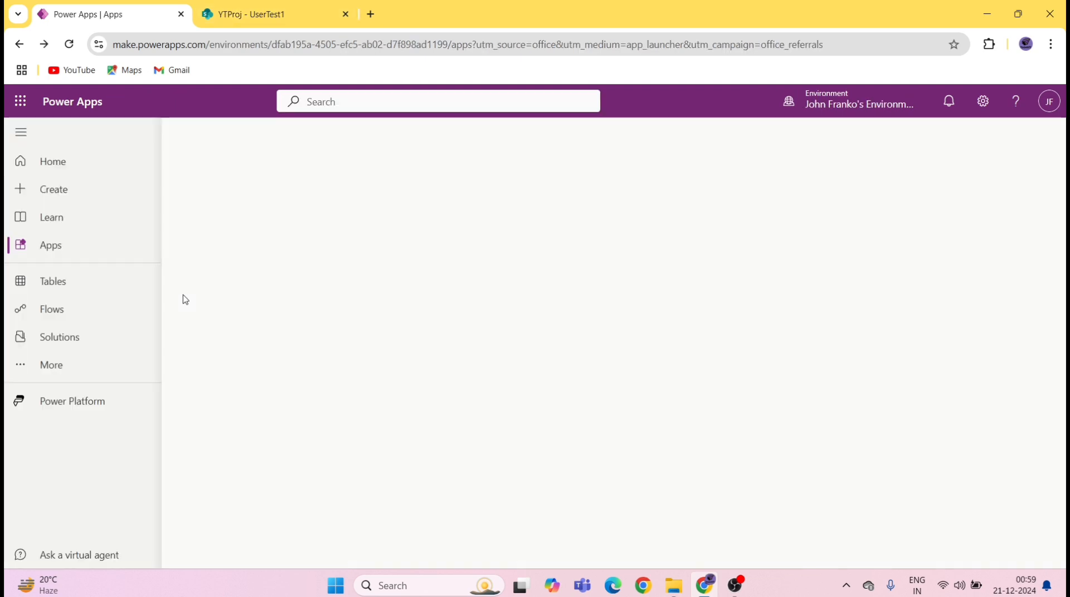
# Step: Create a new blank canvas app named PatchTut
pyautogui.click(67, 191)
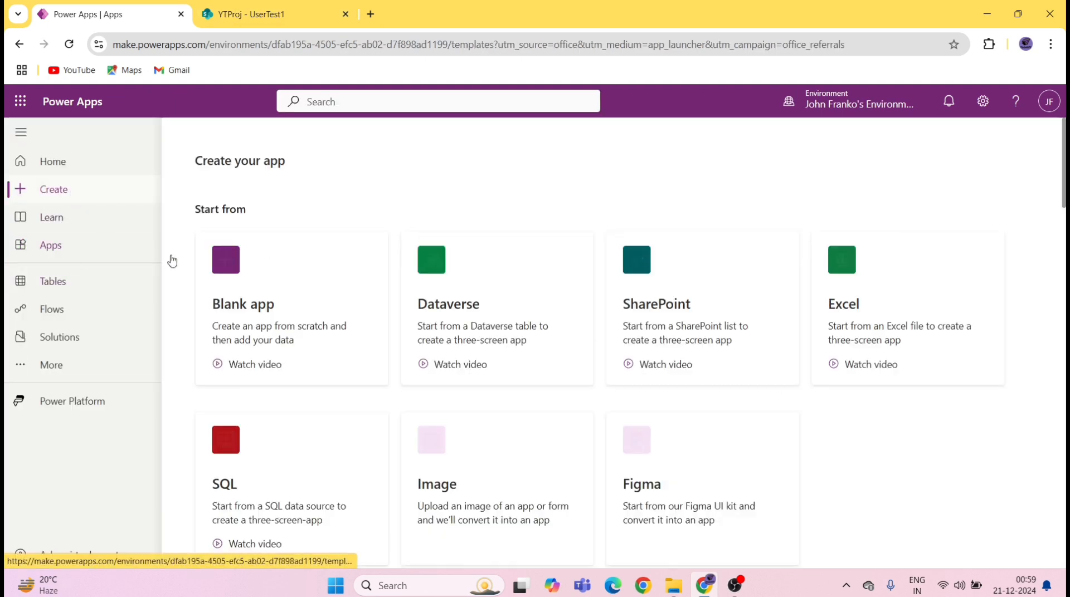
pyautogui.click(246, 284)
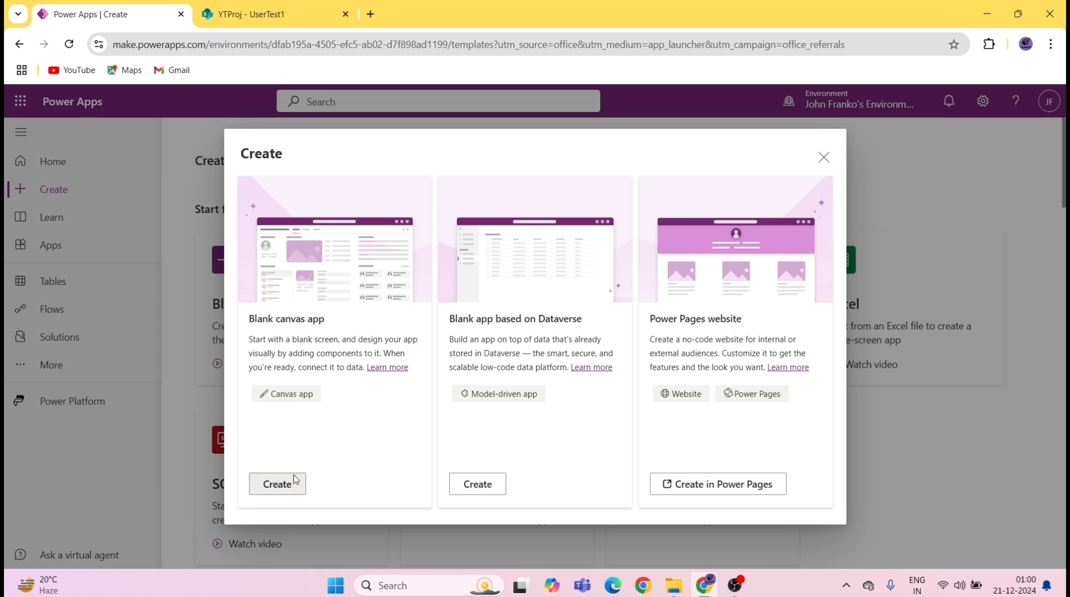
pyautogui.click(273, 483)
pyautogui.write('PatchTut')
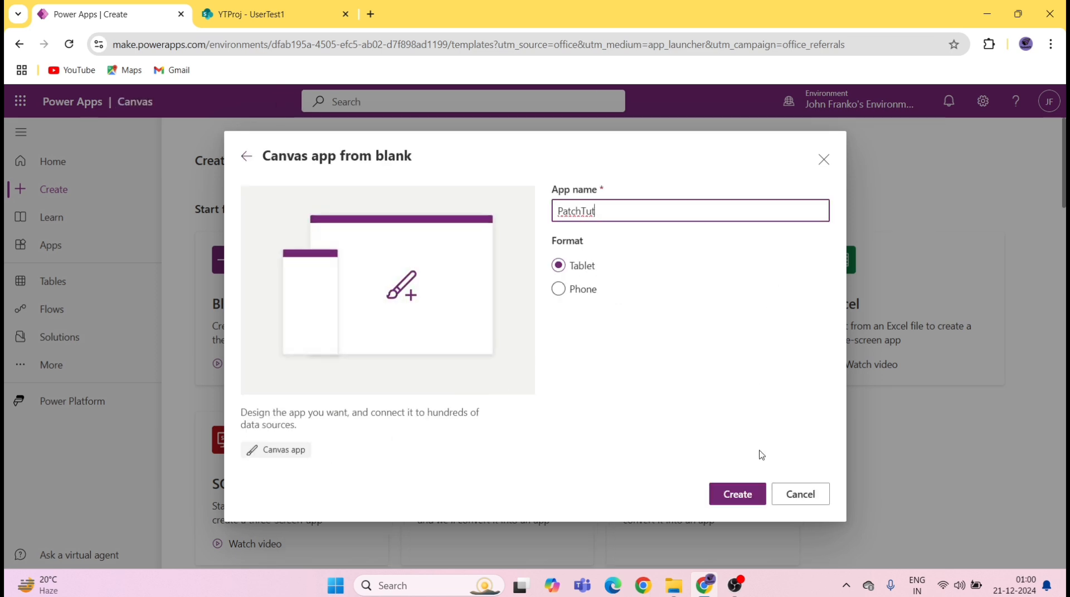
pyautogui.click(737, 494)
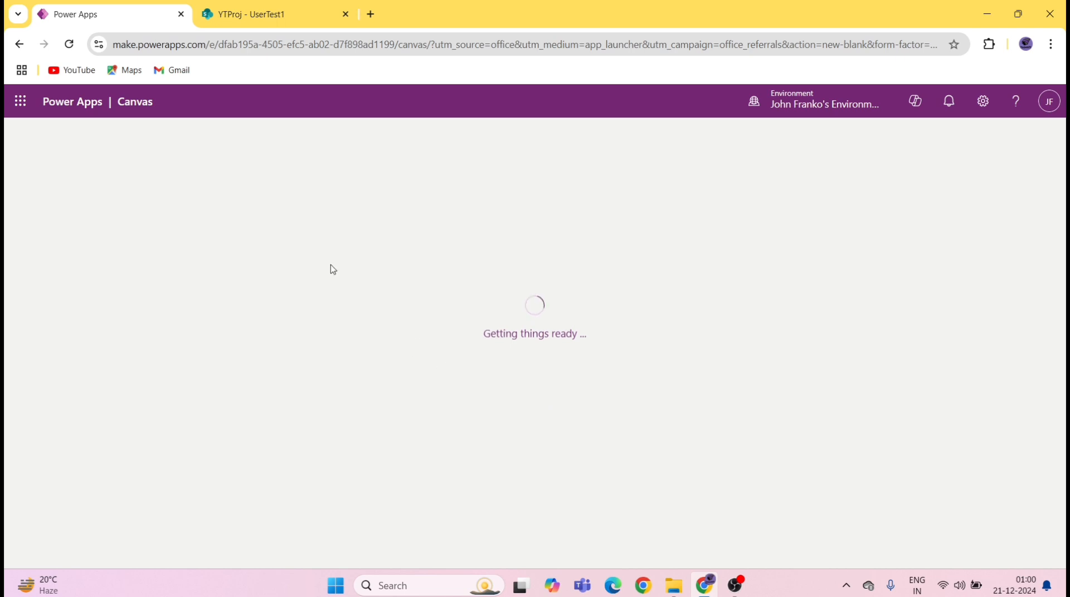
# Step: Skip the welcome dialog, save PatchTut, and switch to the YTProj - UserTest1 SharePoint tab
pyautogui.click(656, 431)
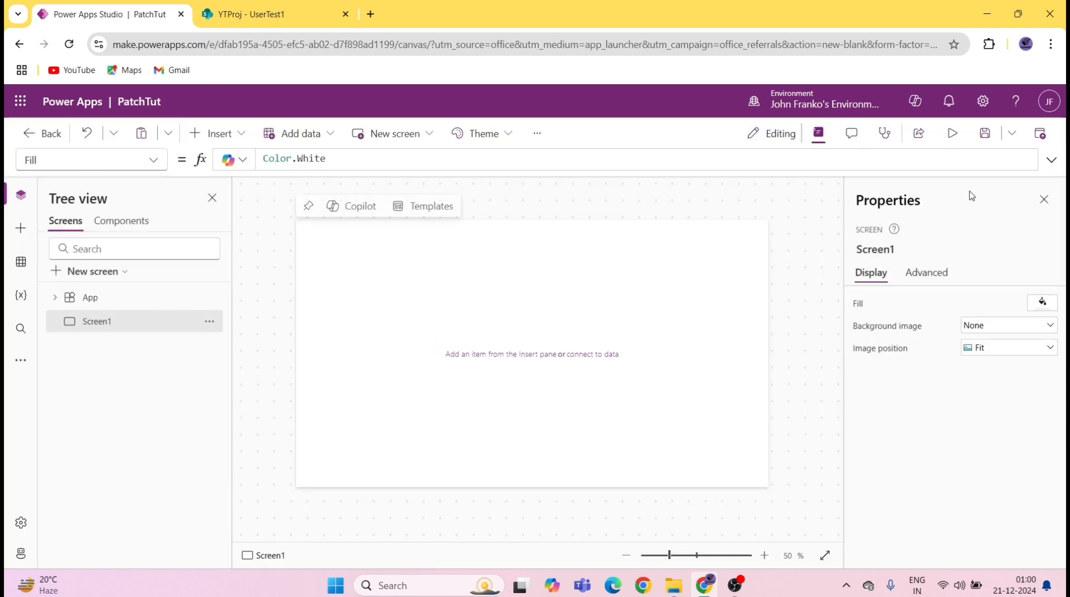
pyautogui.click(988, 135)
pyautogui.click(266, 10)
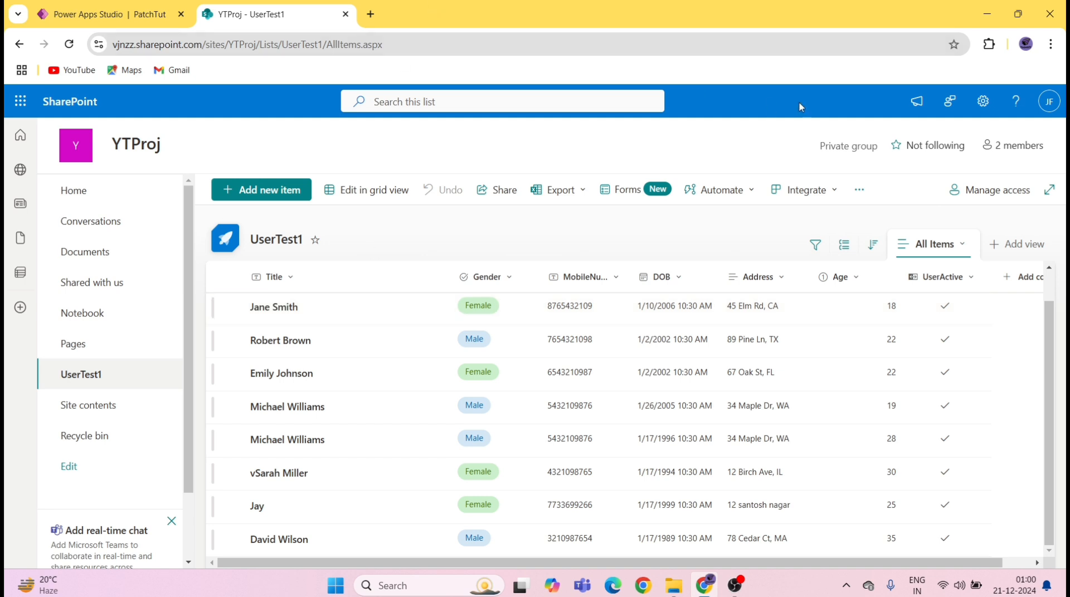
# Step: Duplicate the YTProj - UserTest1 browser tab
pyautogui.rightClick(307, 20)
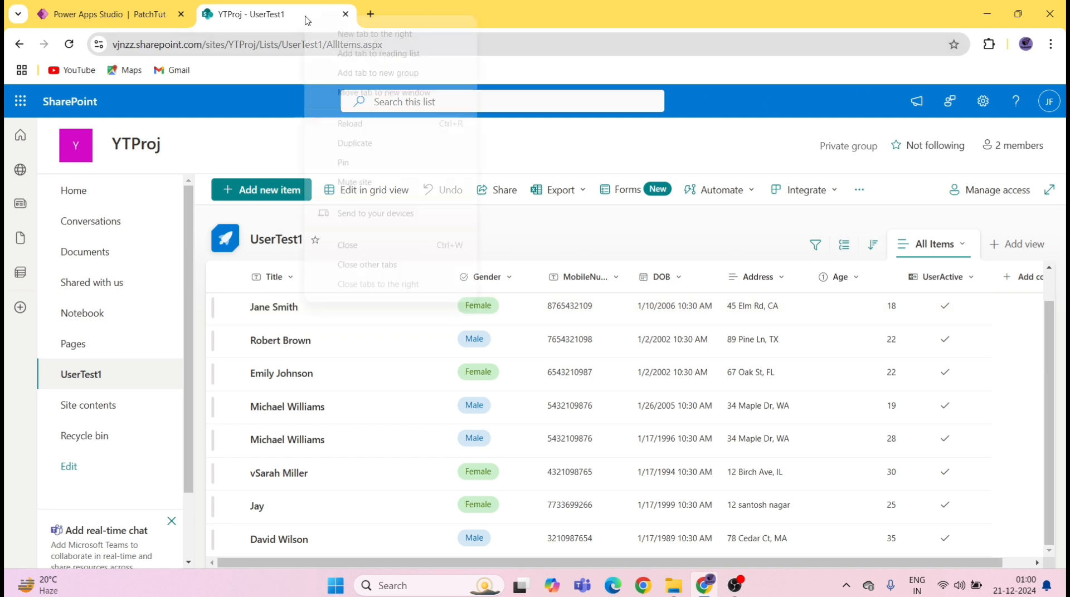
pyautogui.click(354, 143)
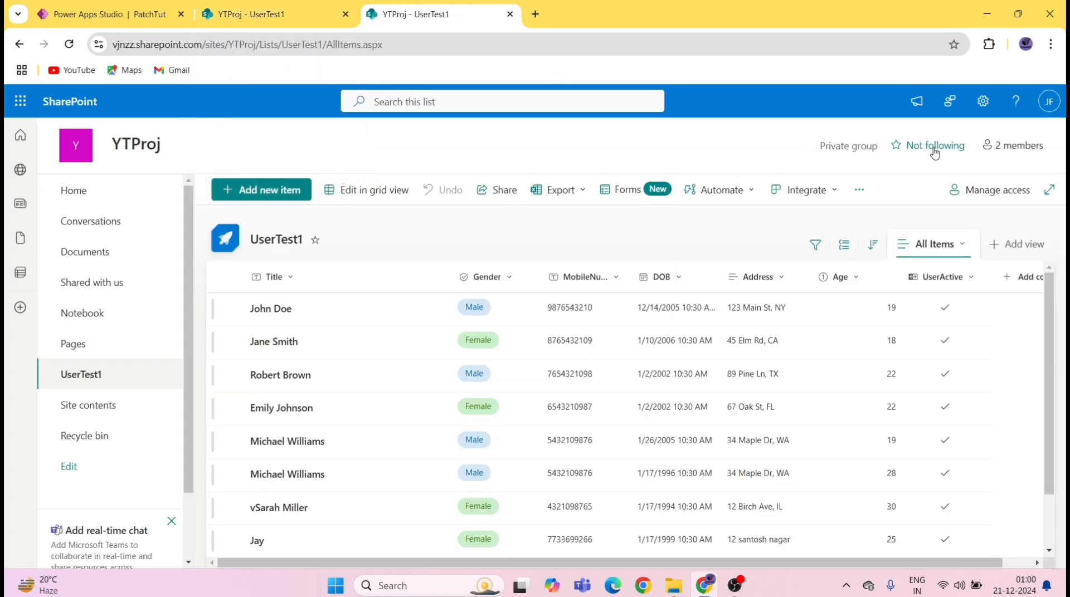
# Step: From Site contents, create a new blank list named User
pyautogui.click(982, 101)
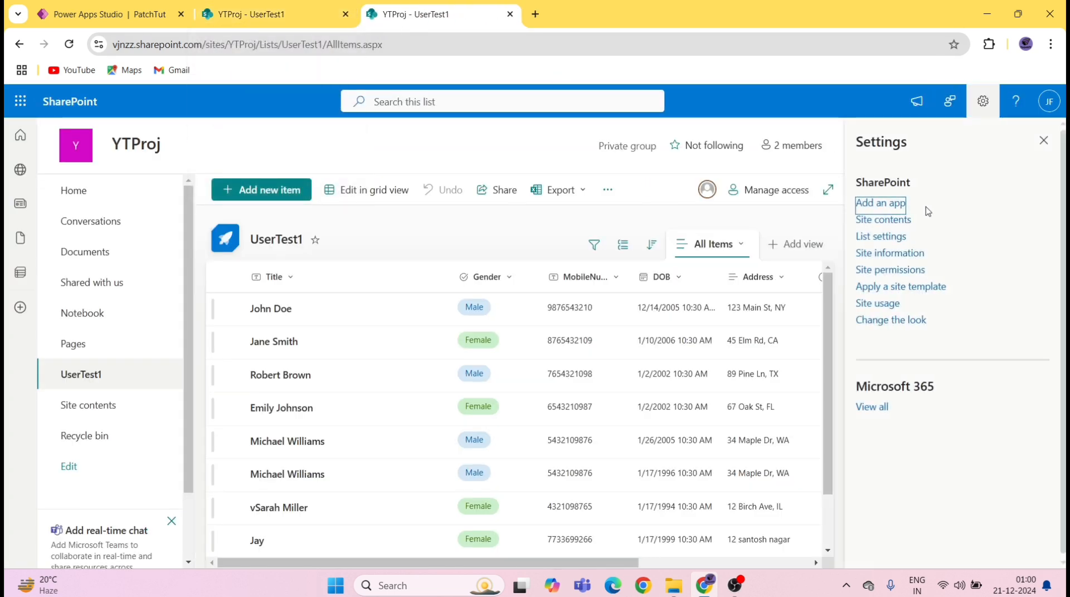
pyautogui.click(888, 223)
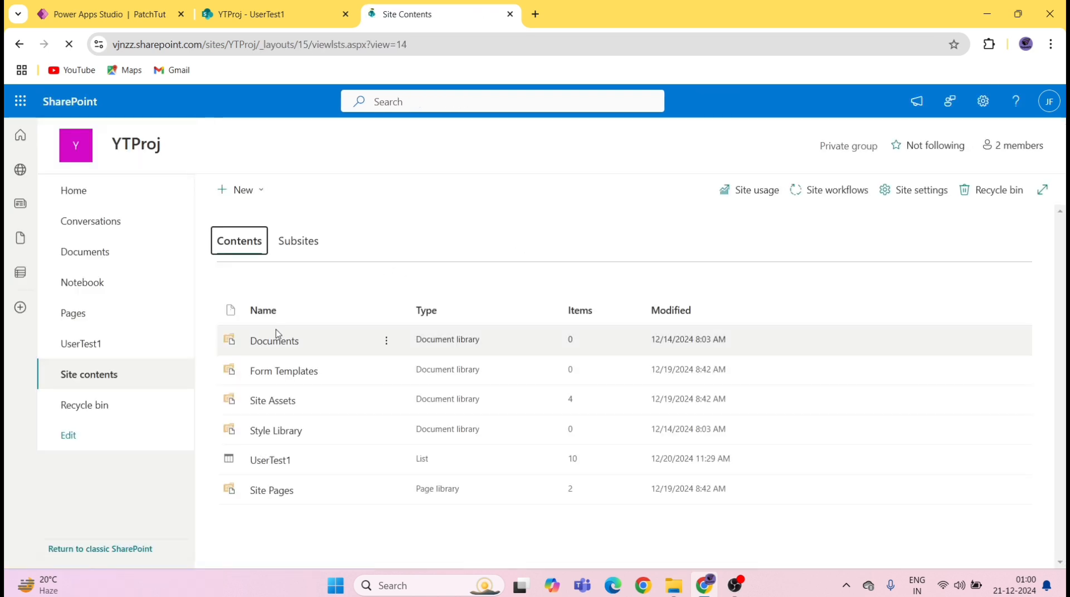
pyautogui.click(246, 190)
pyautogui.click(262, 220)
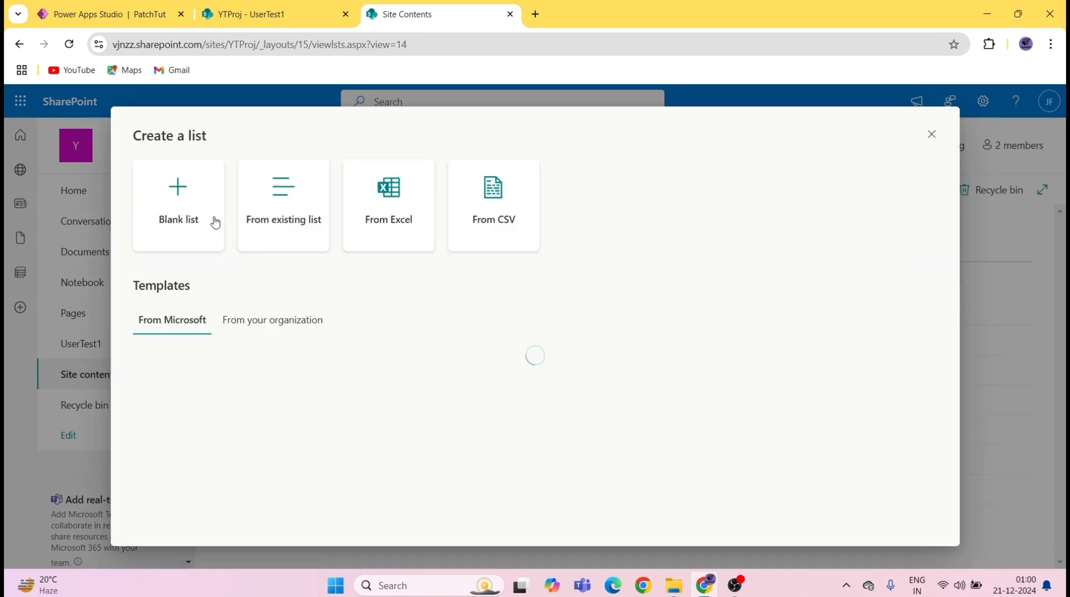
pyautogui.click(212, 223)
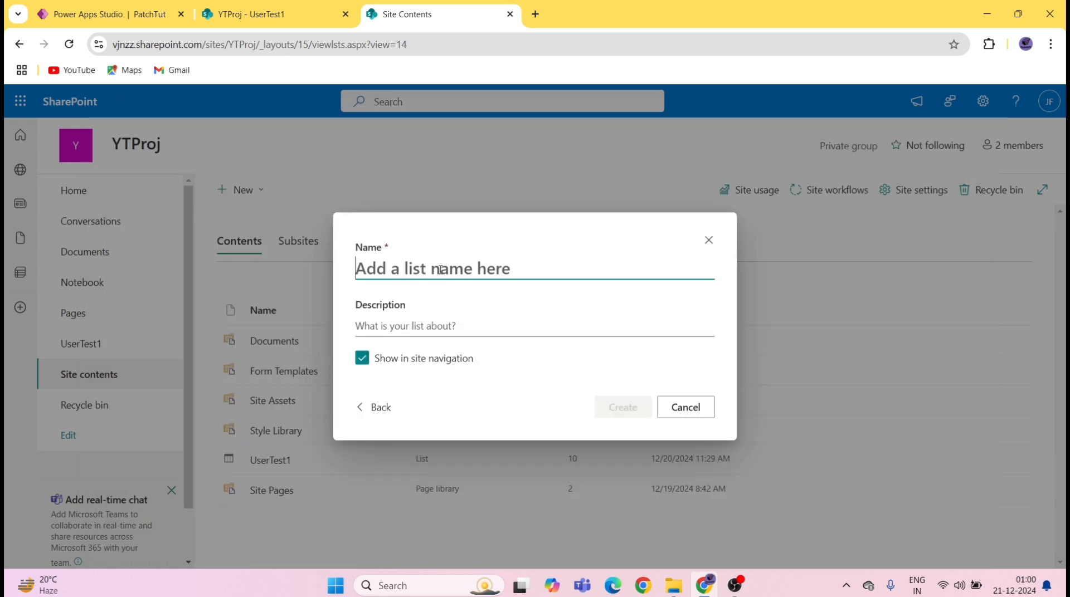
pyautogui.write('User')
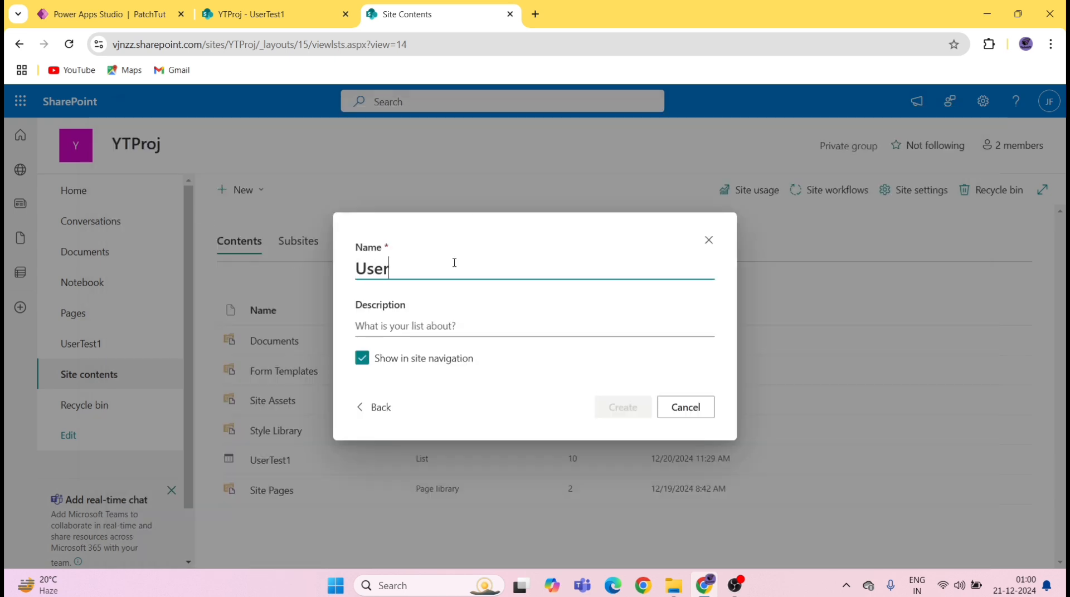
pyautogui.click(628, 408)
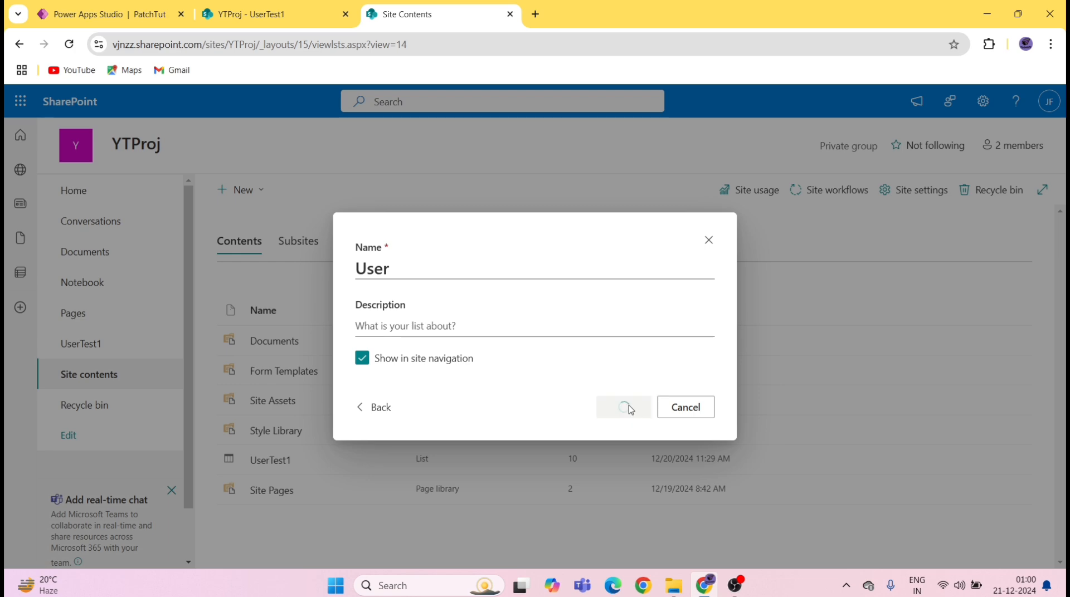
# Step: Switch between the User and UserTest1 tabs, ending on UserTest1
pyautogui.click(262, 13)
pyautogui.click(423, 14)
pyautogui.click(262, 14)
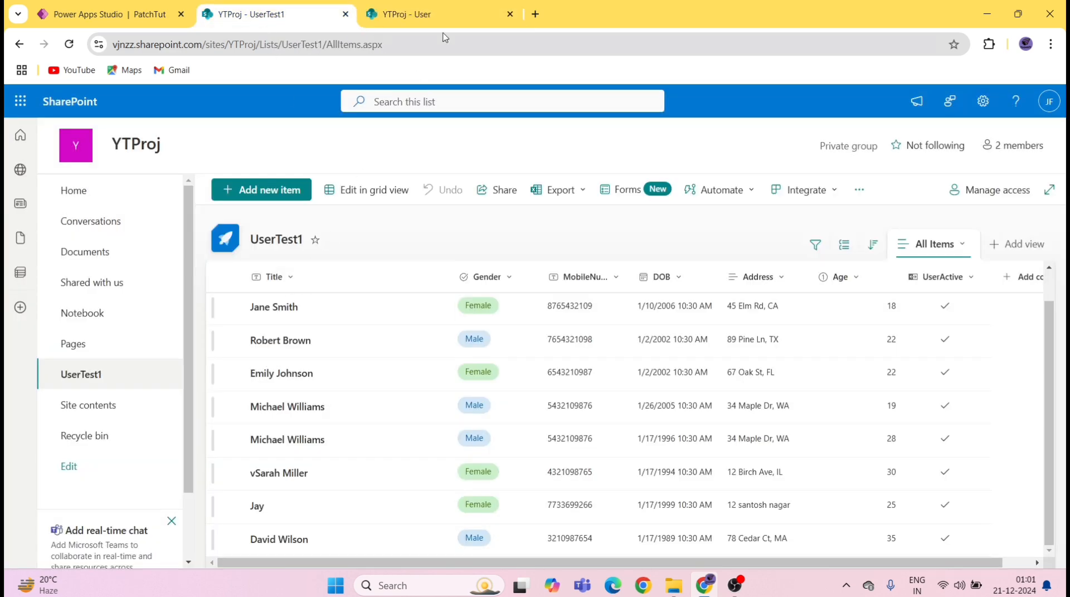
# Step: After comparing with UserTest1, add a Choice column named Gender to the User list
pyautogui.click(423, 14)
pyautogui.click(291, 6)
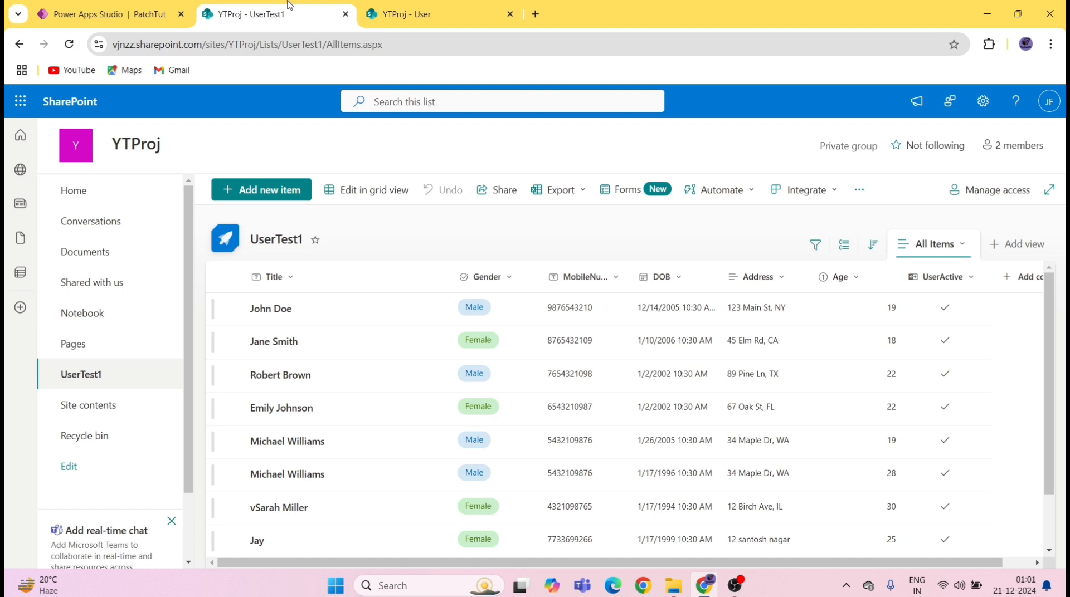
pyautogui.click(424, 14)
pyautogui.click(495, 277)
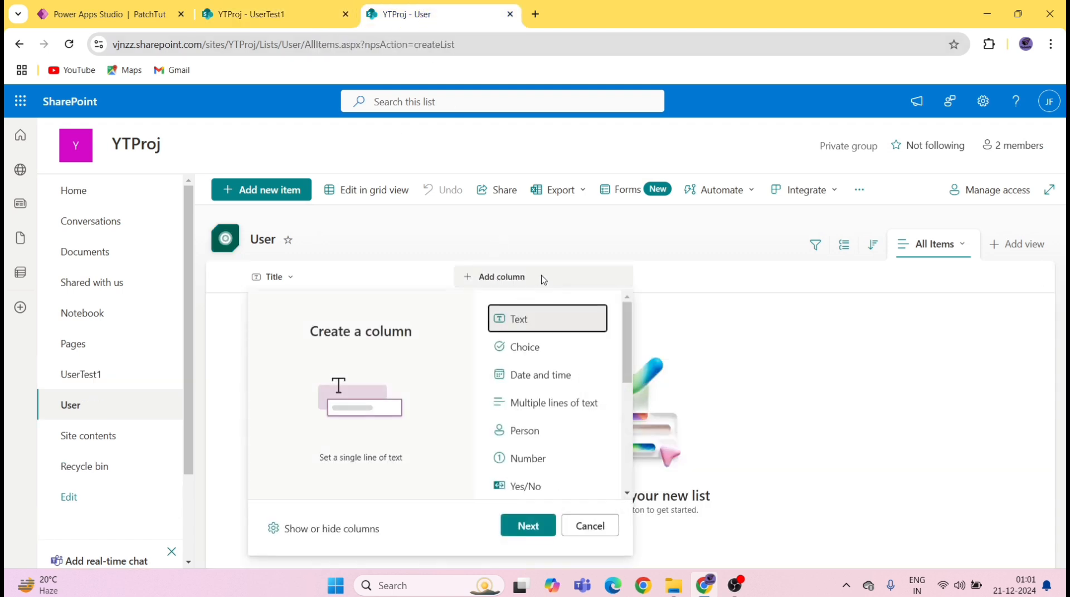
pyautogui.click(533, 347)
pyautogui.click(530, 527)
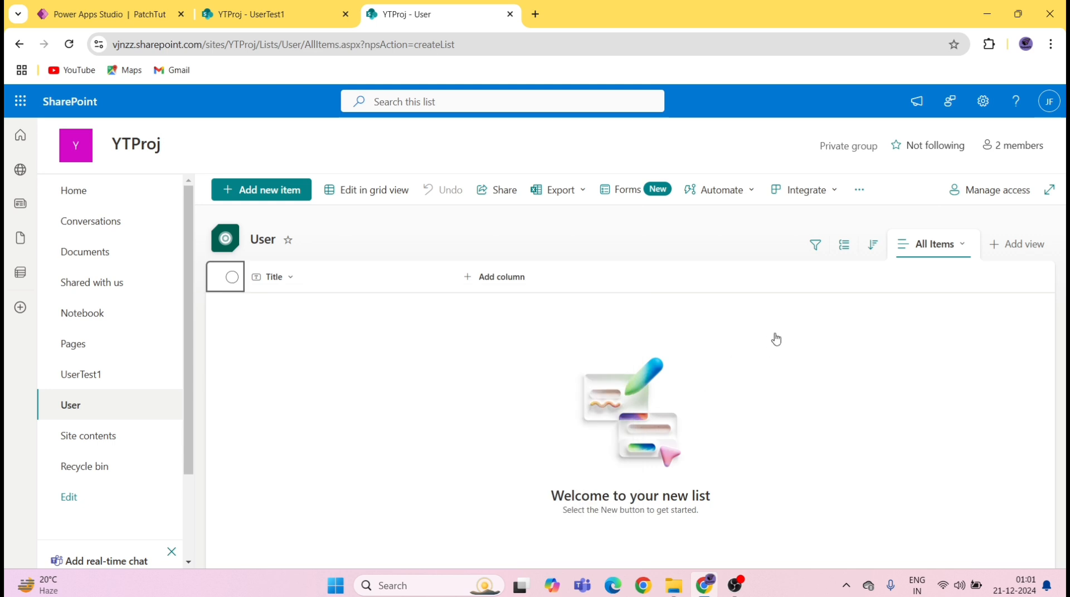
pyautogui.write('Ge')
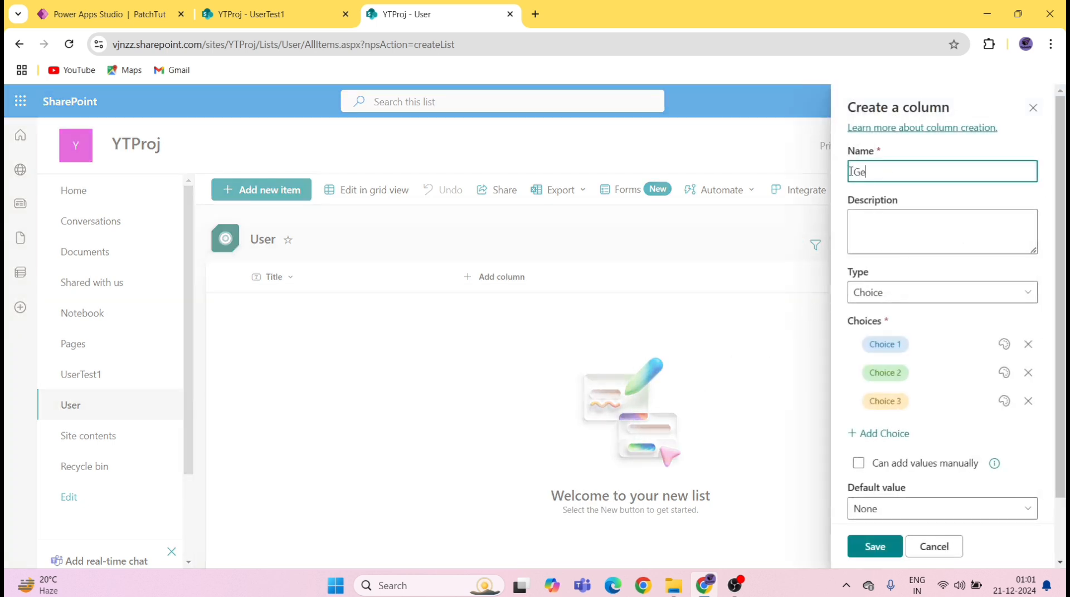
# Step: Replace the default choices with Male, Female and Others, and save the Gender column
pyautogui.click(1028, 345)
pyautogui.click(1028, 344)
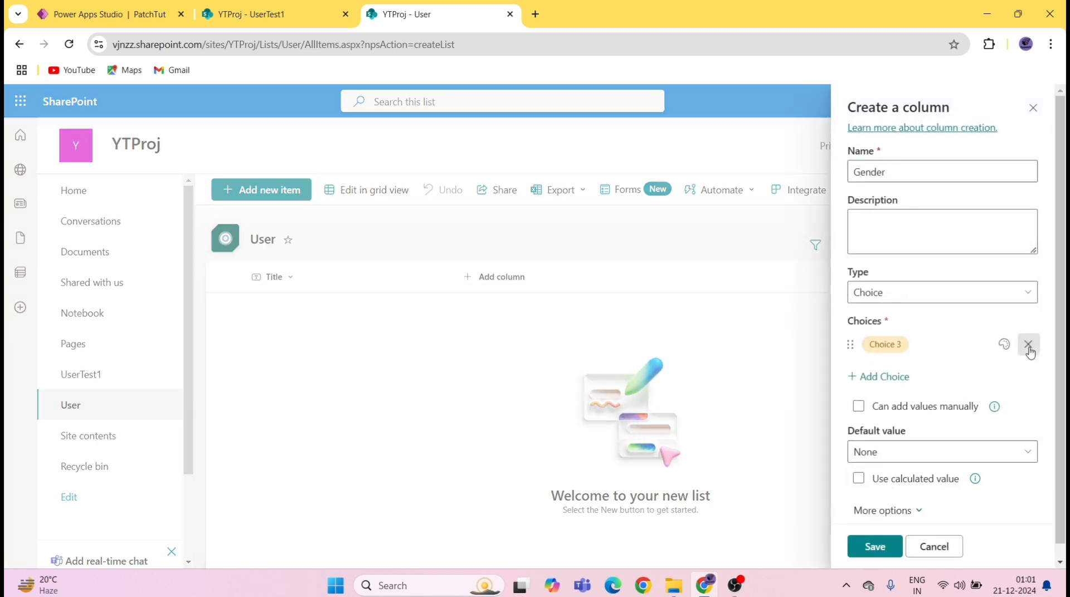
pyautogui.click(1028, 344)
pyautogui.click(893, 349)
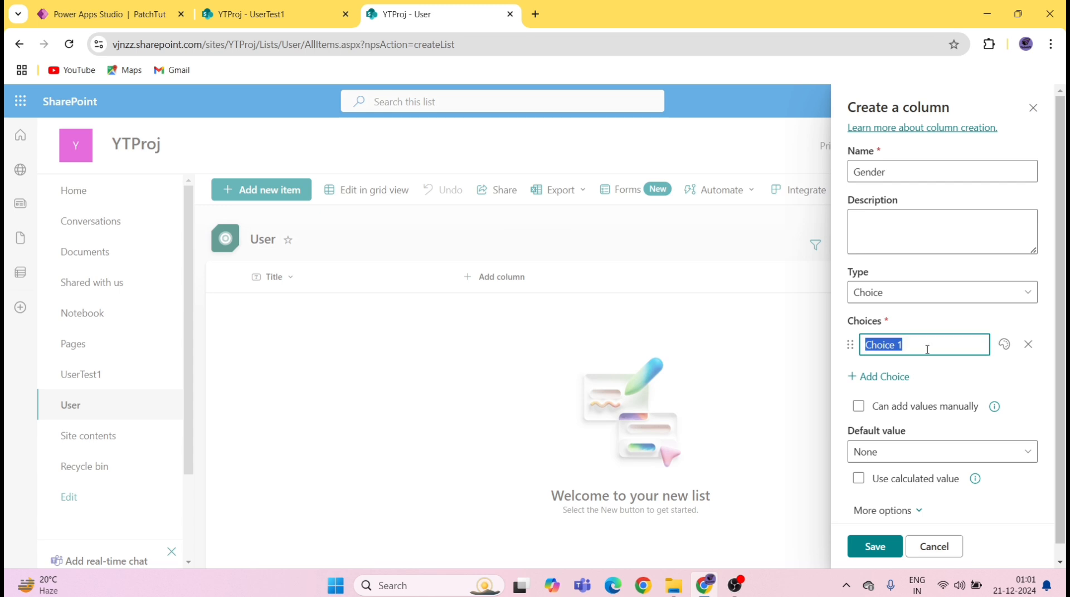
pyautogui.write('m')
pyautogui.press('Return')
pyautogui.press('BackSpace')
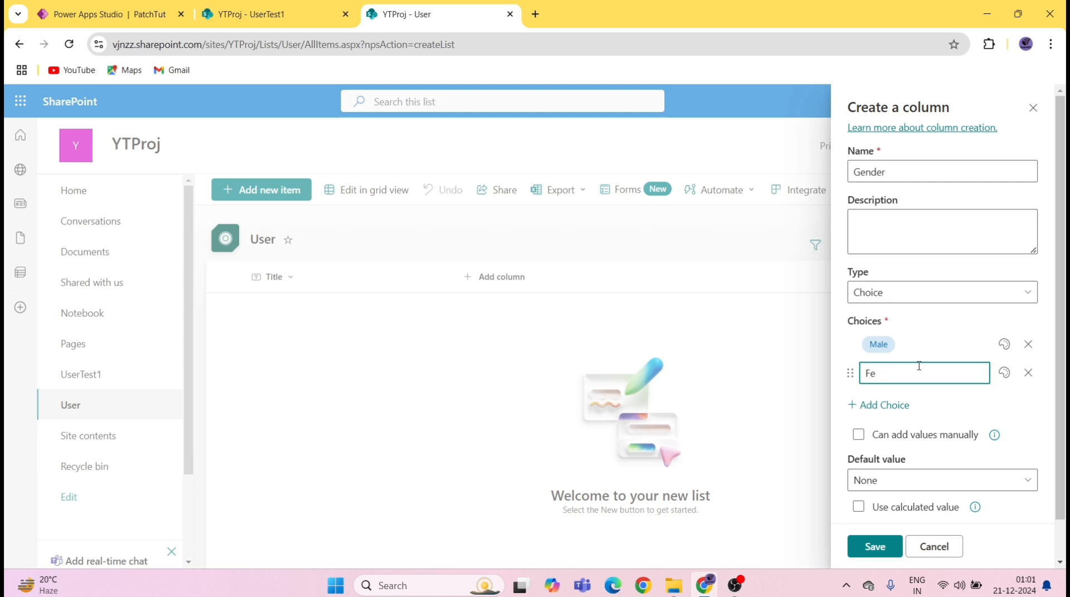
pyautogui.press('Return')
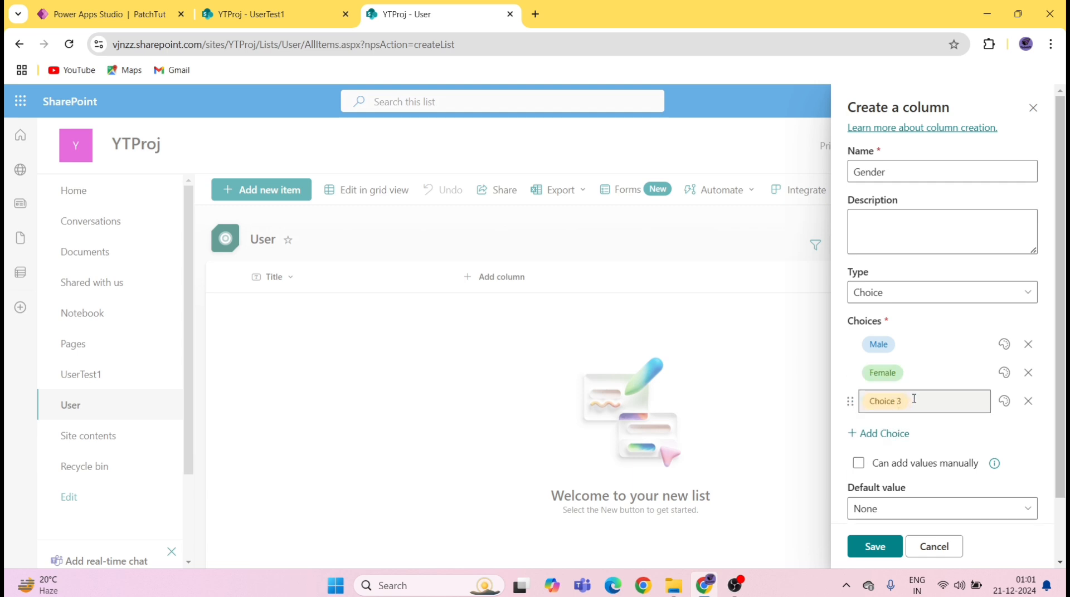
pyautogui.press('BackSpace')
pyautogui.write('Othe')
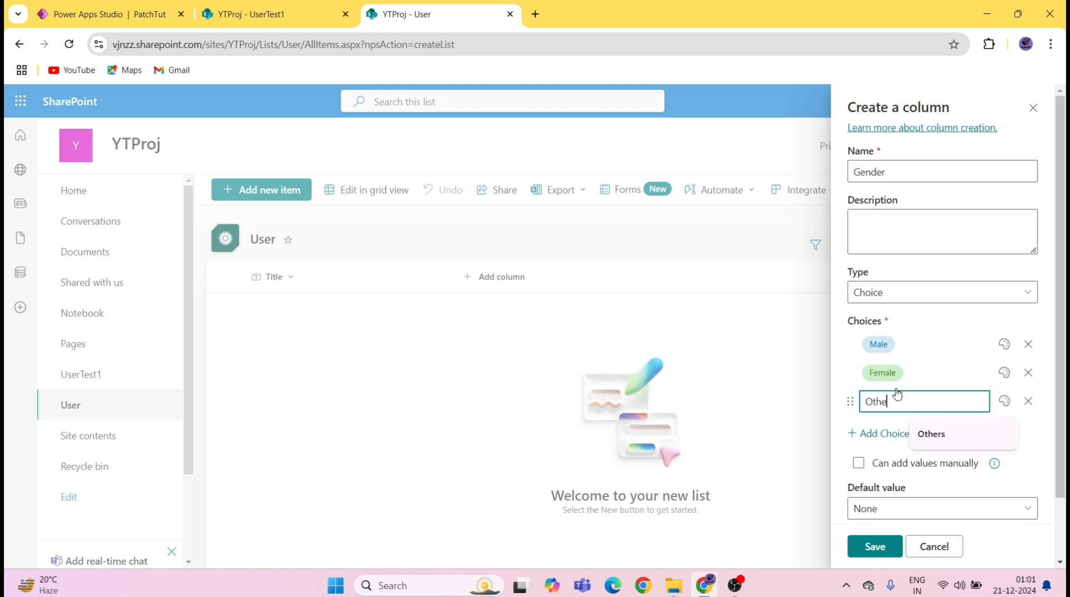
pyautogui.write('rs')
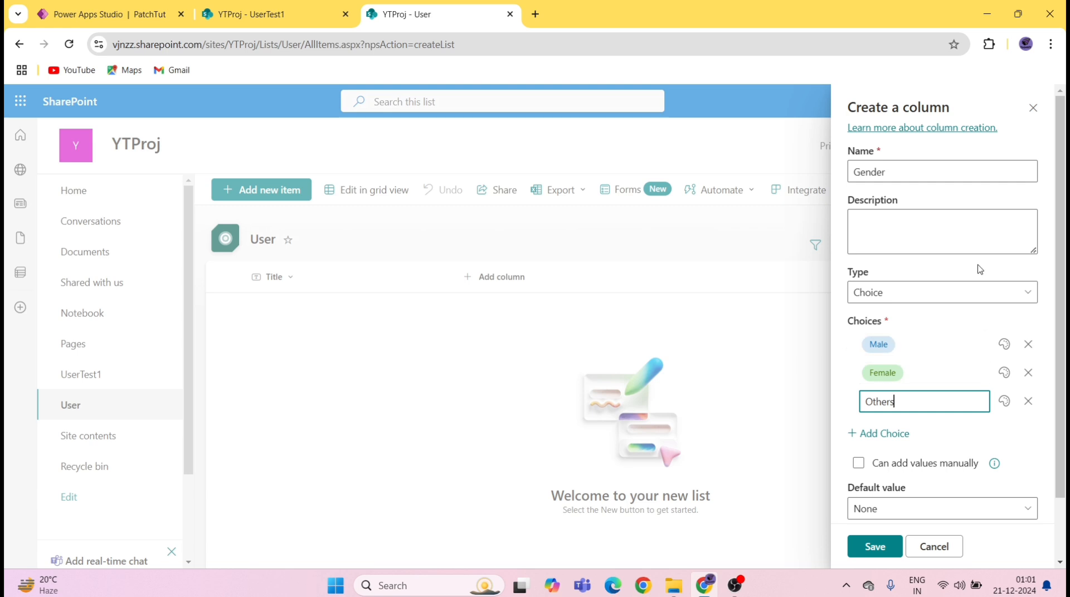
pyautogui.click(979, 270)
pyautogui.scroll(-1, 920, 473)
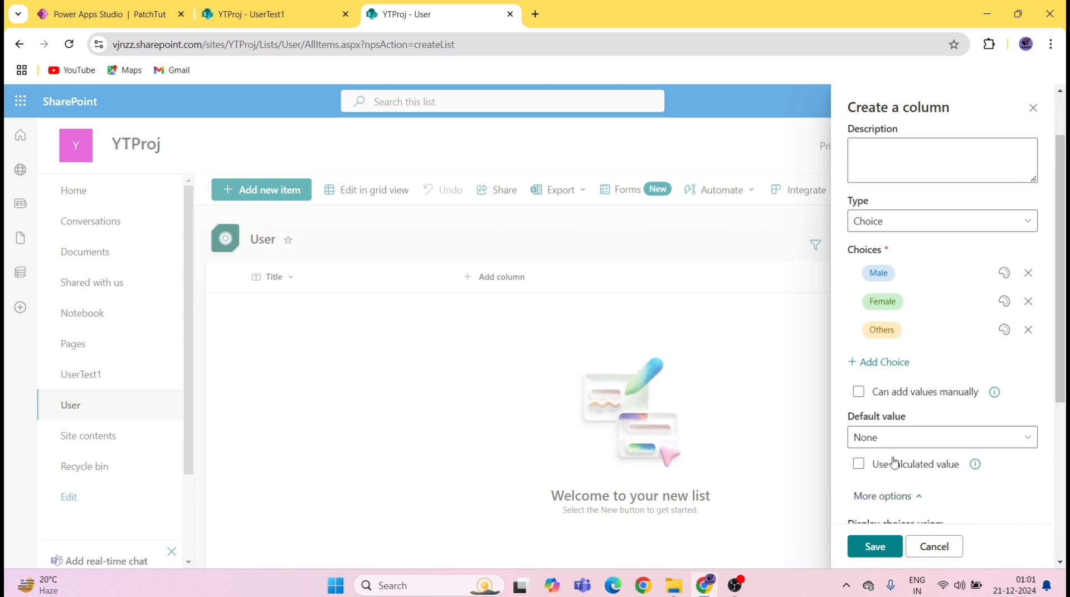
pyautogui.scroll(-5, 894, 454)
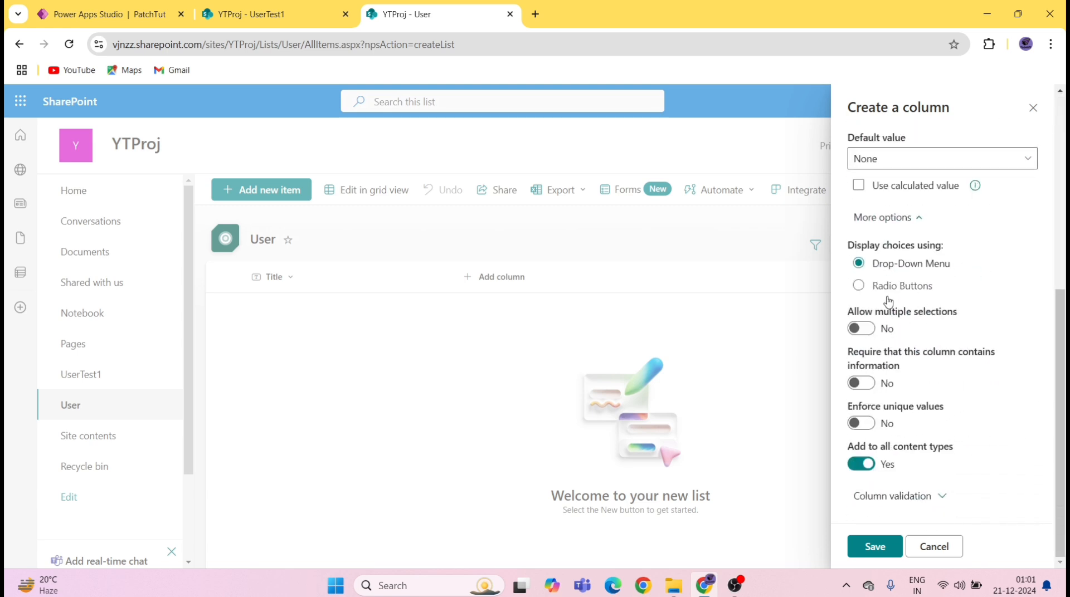
pyautogui.click(889, 556)
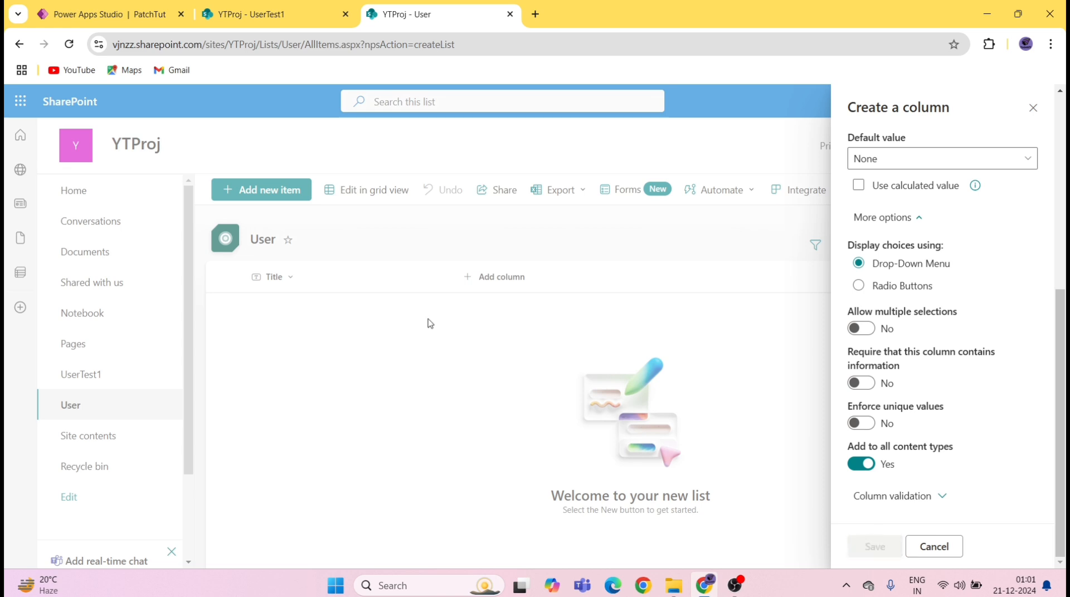
# Step: Add a single line of text column named MobileNumber to the User list
pyautogui.click(299, 19)
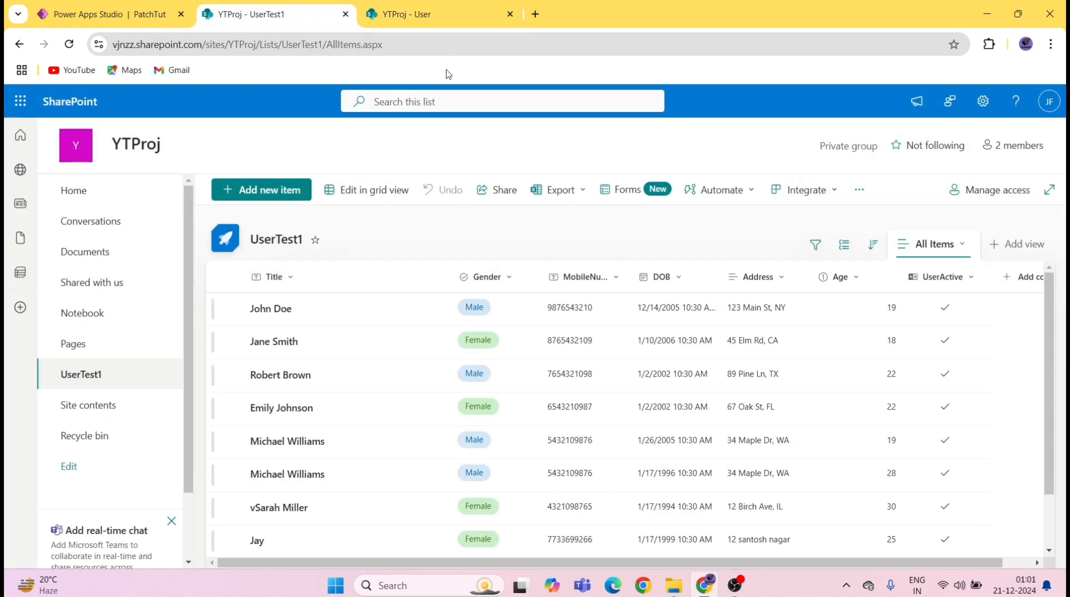
pyautogui.click(425, 17)
pyautogui.click(572, 277)
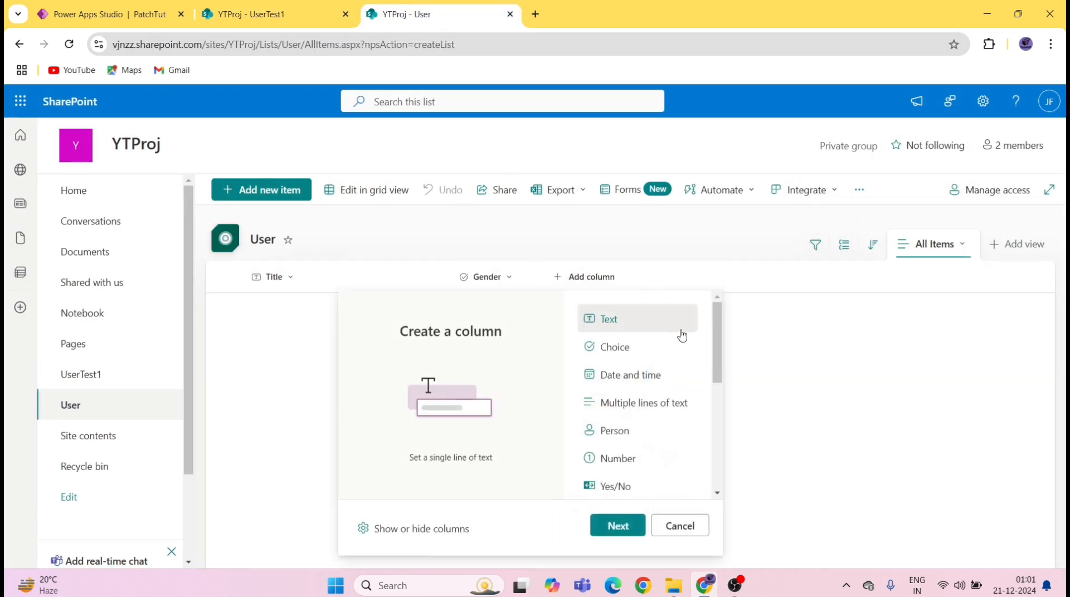
pyautogui.press('Escape')
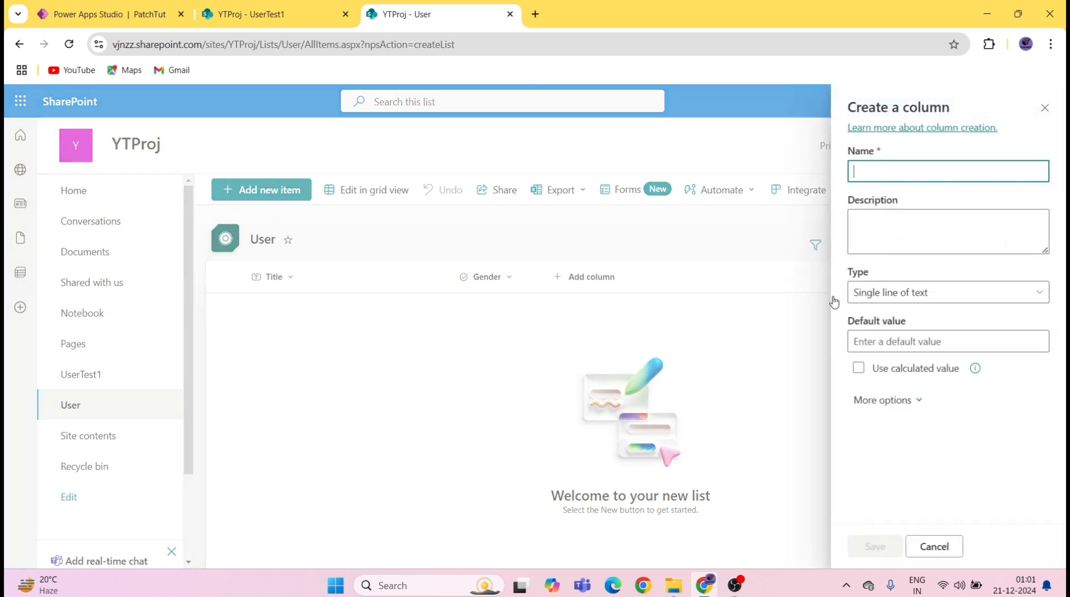
pyautogui.write('MobileNumber')
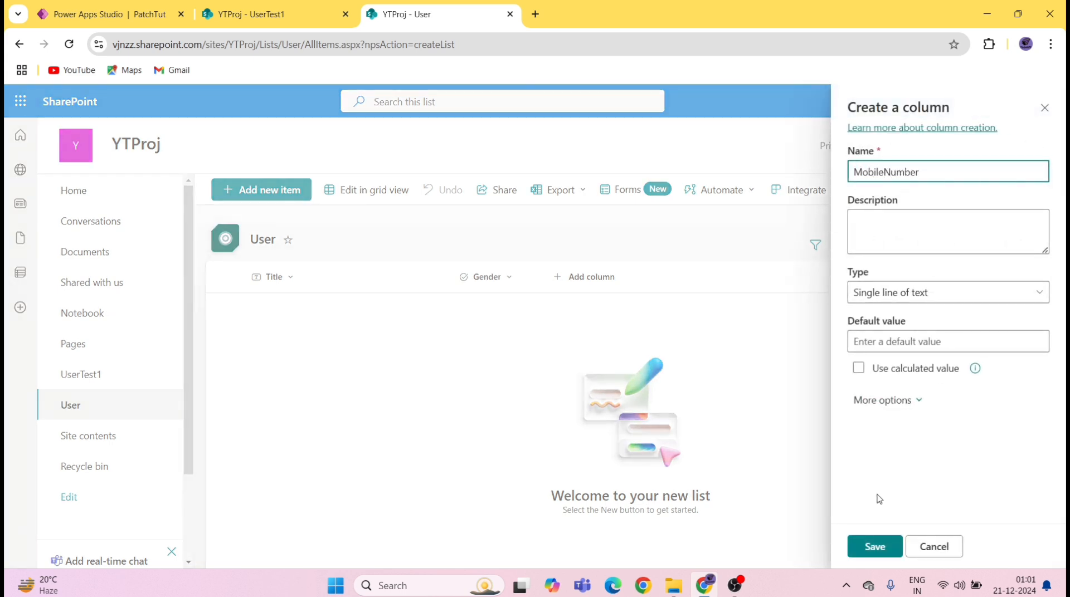
pyautogui.click(876, 545)
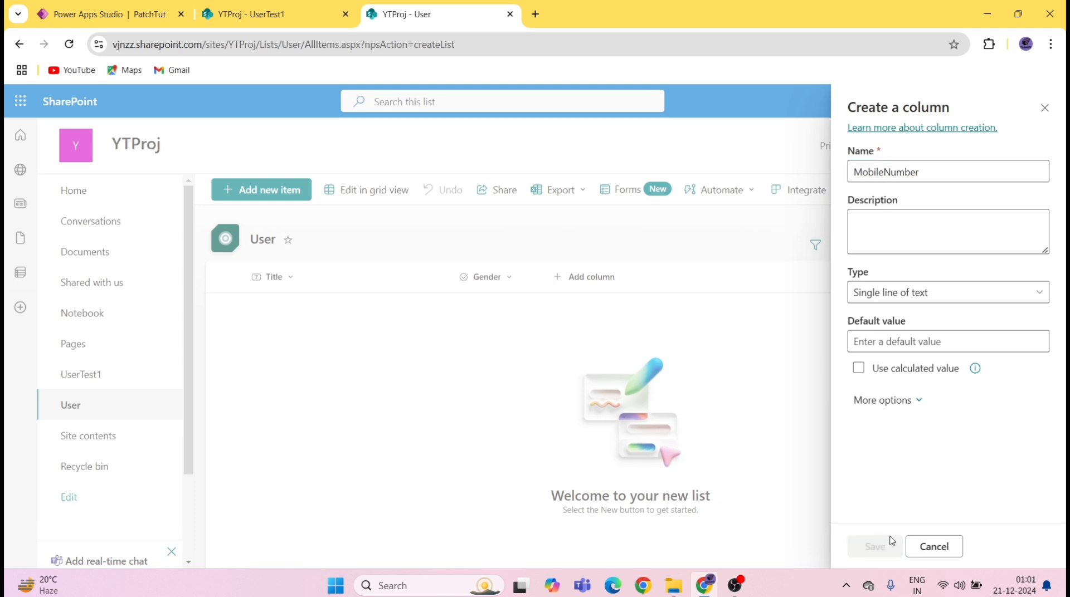
# Step: Add a Date and time column named DOB to the User list
pyautogui.click(199, 10)
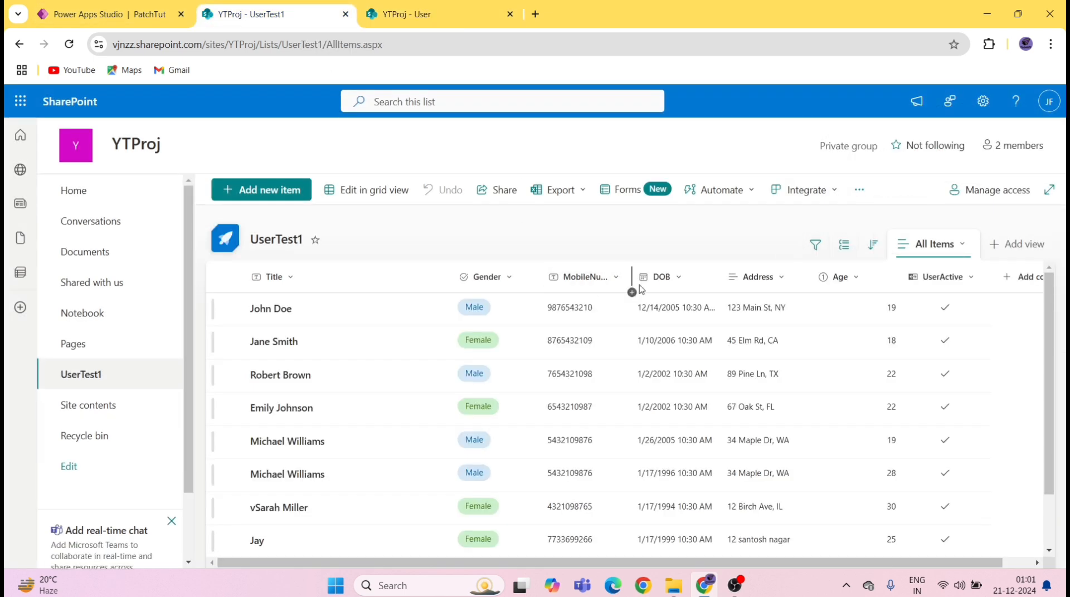
pyautogui.click(438, 17)
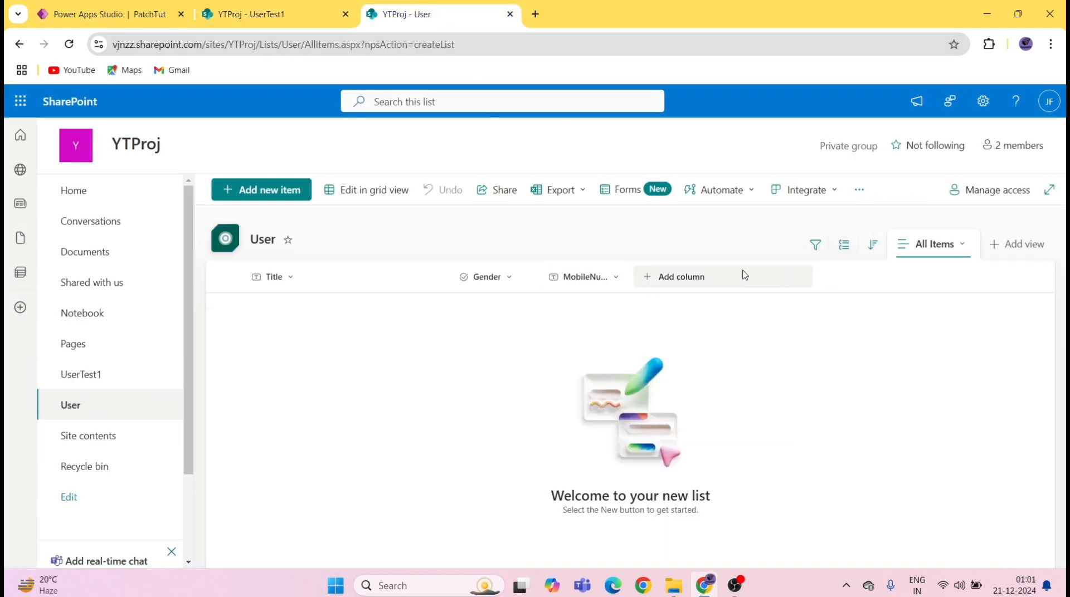
pyautogui.click(679, 285)
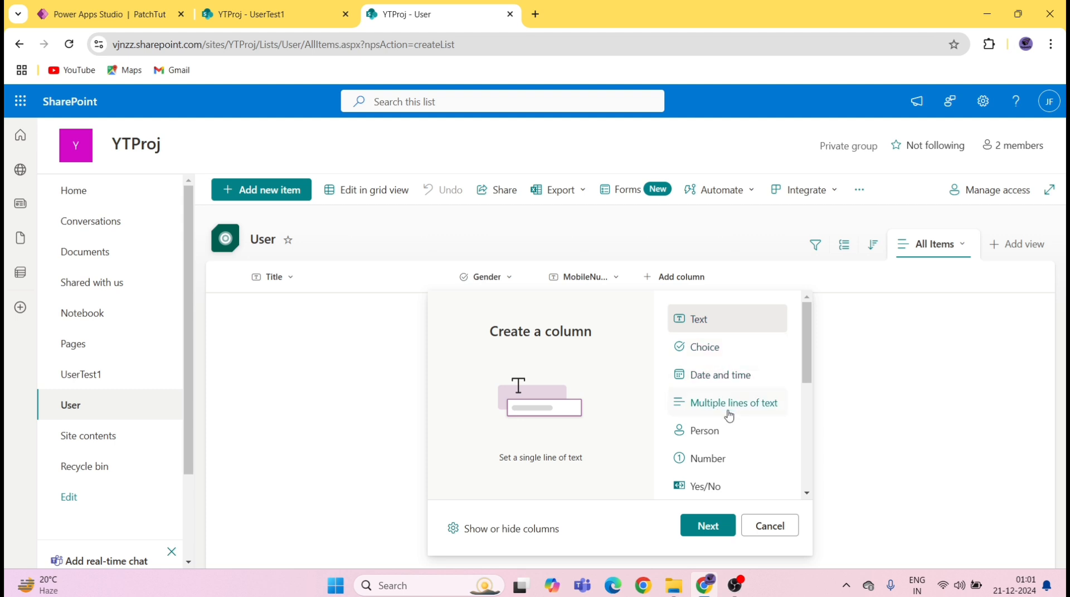
pyautogui.click(720, 375)
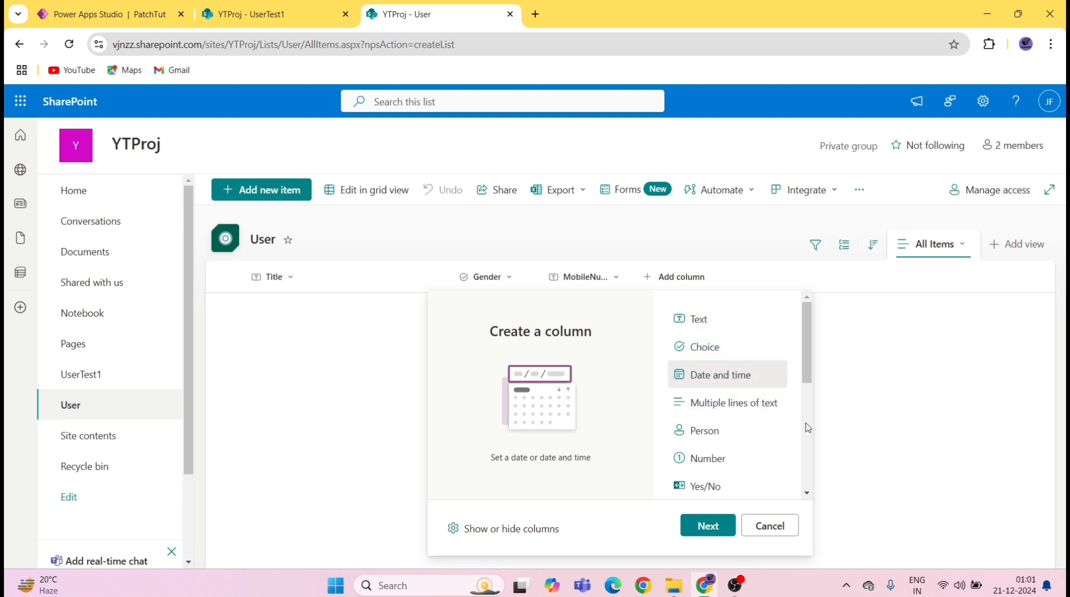
pyautogui.click(716, 529)
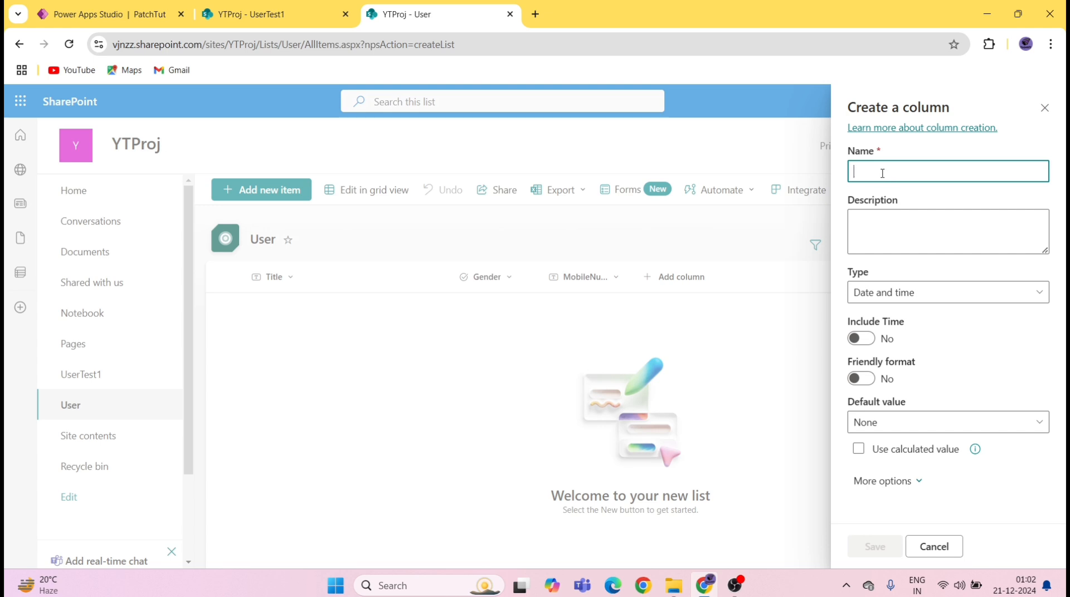
pyautogui.write('DOB')
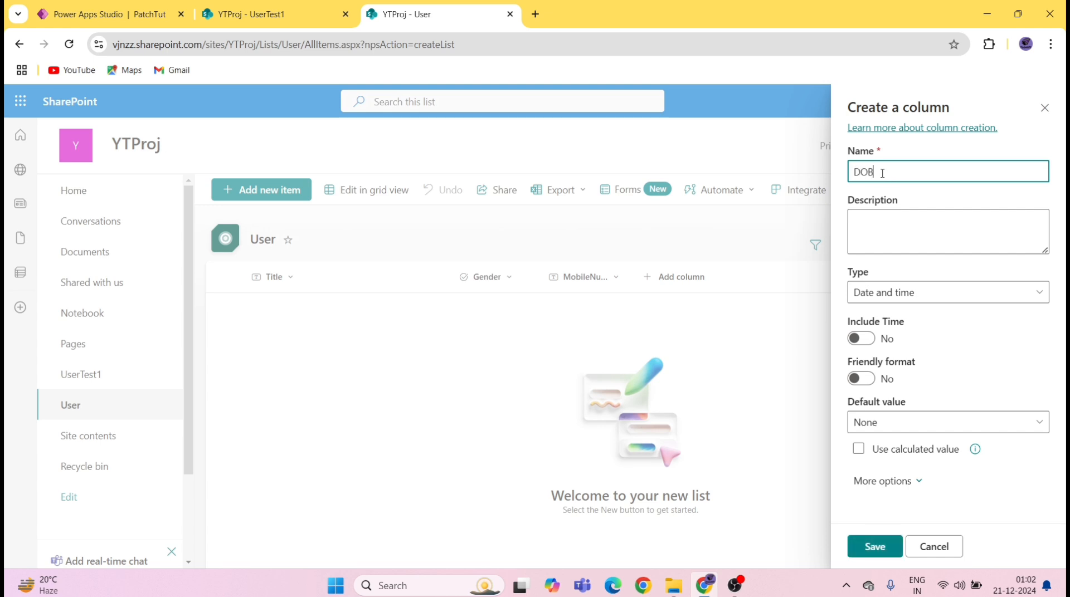
pyautogui.click(882, 547)
# Step: Add a multiple-lines-of-text column named Address to the User list
pyautogui.click(289, 22)
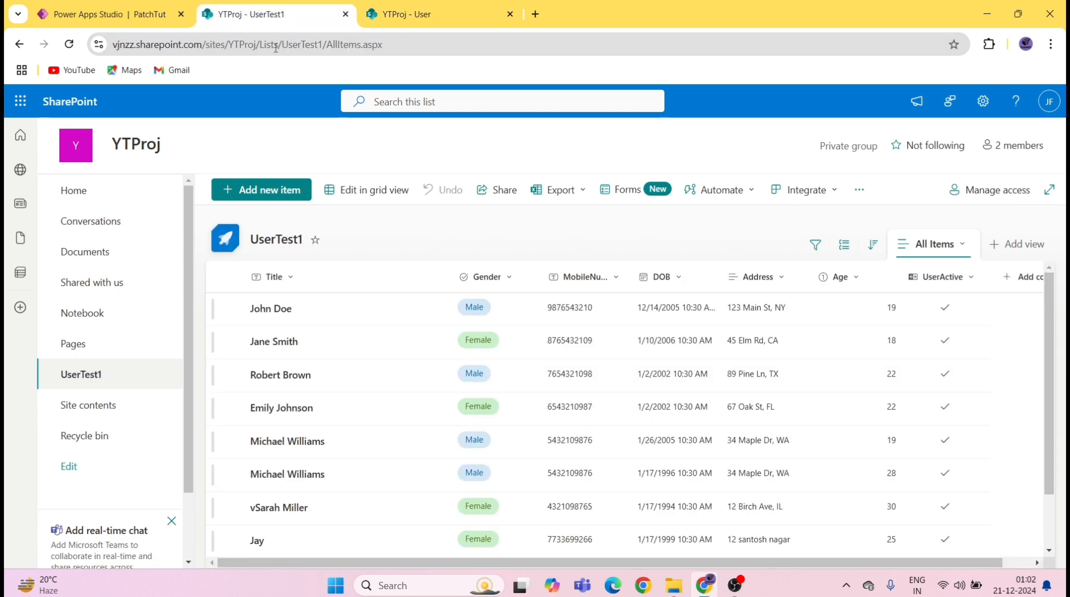
pyautogui.click(435, 16)
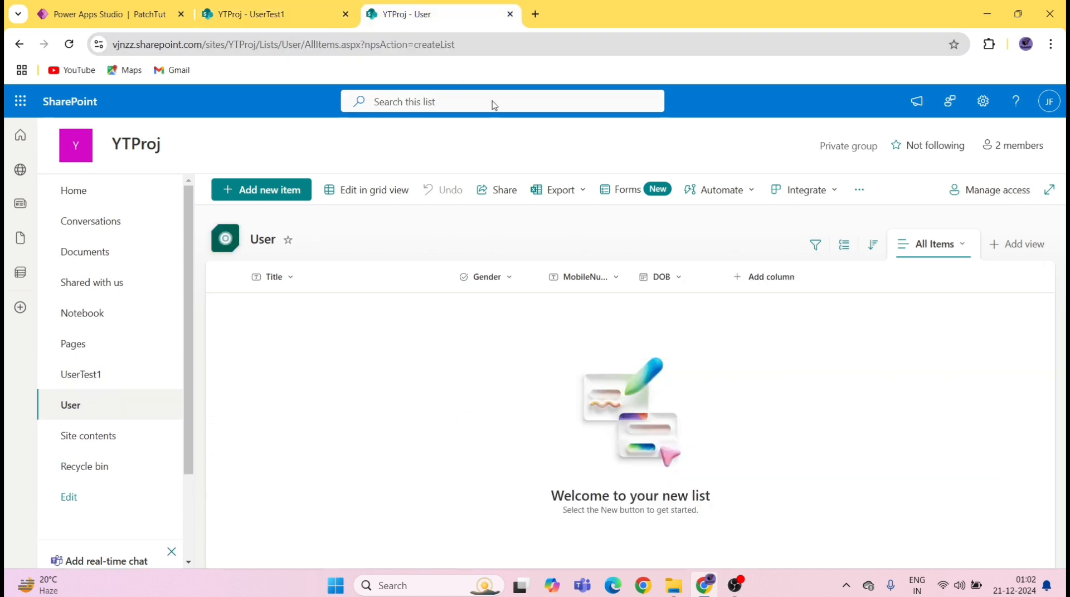
pyautogui.click(760, 277)
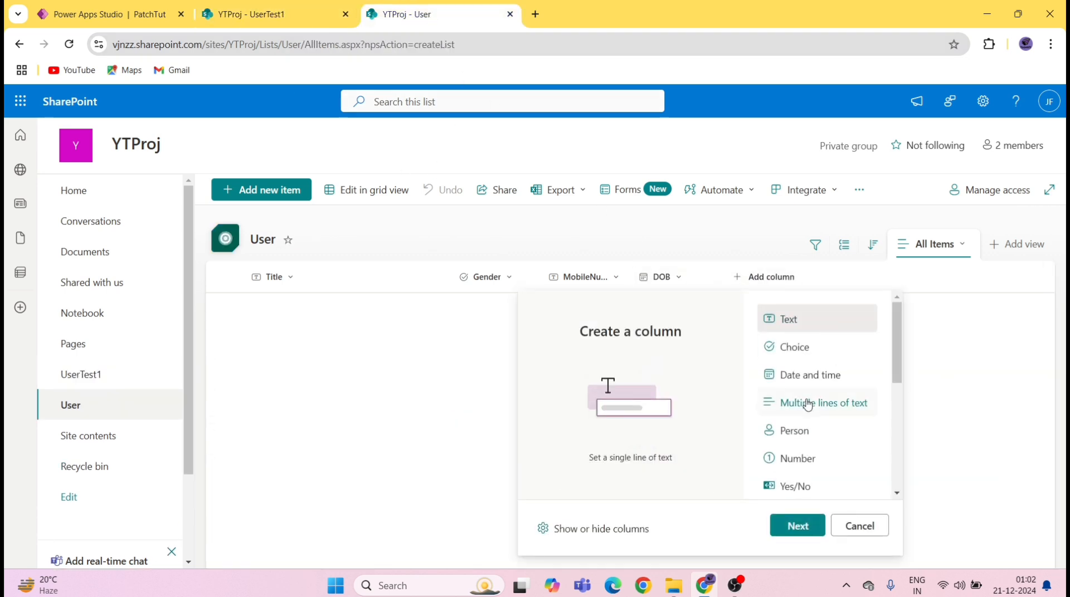
pyautogui.click(825, 405)
pyautogui.click(800, 526)
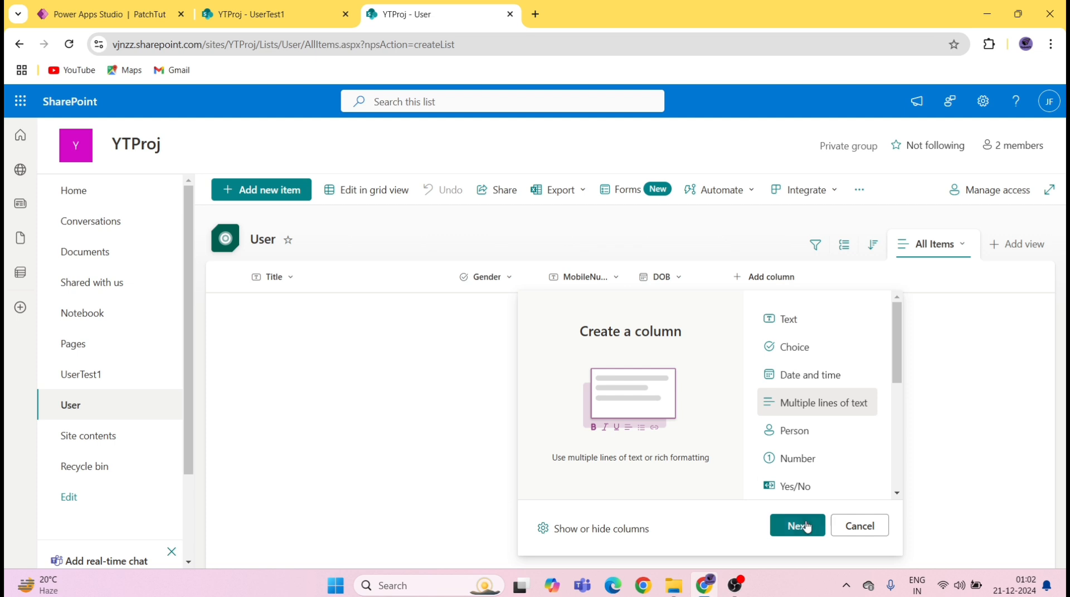
pyautogui.write('Adr')
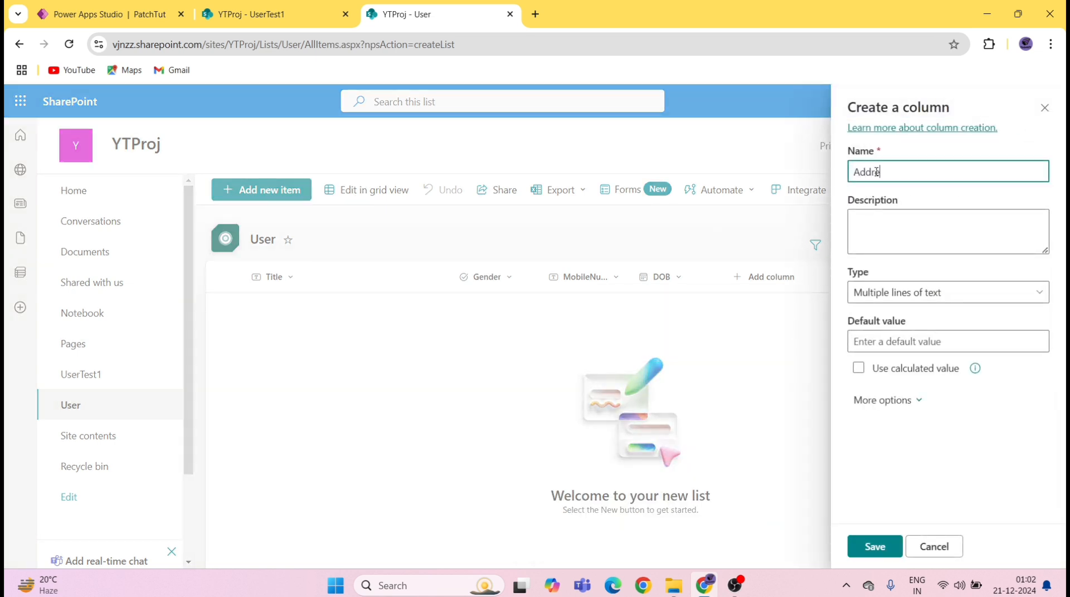
pyautogui.click(875, 547)
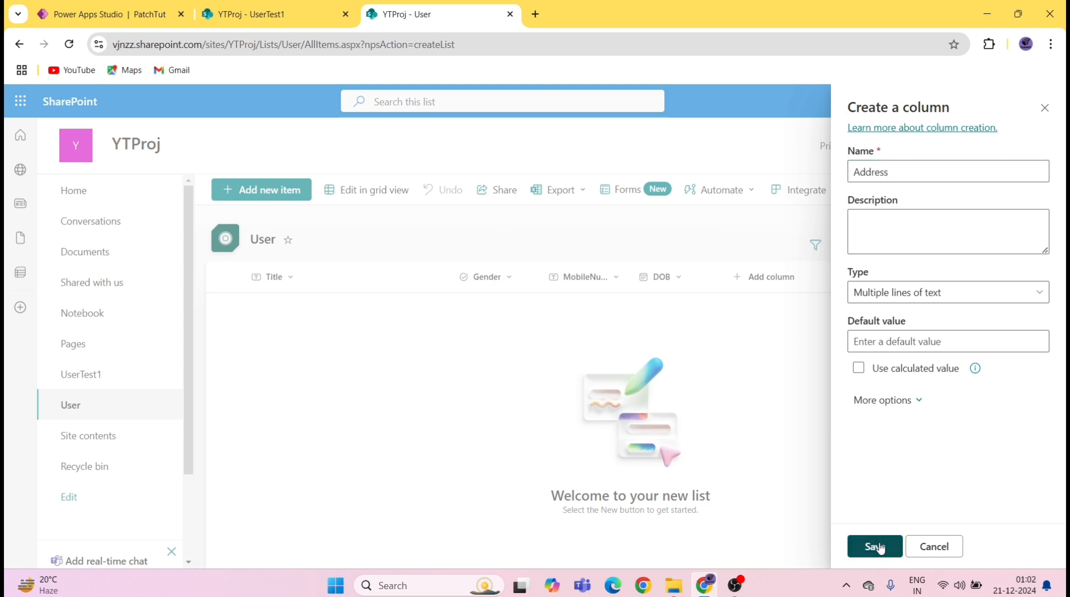
# Step: Start a new Number column in the User list
pyautogui.click(253, 14)
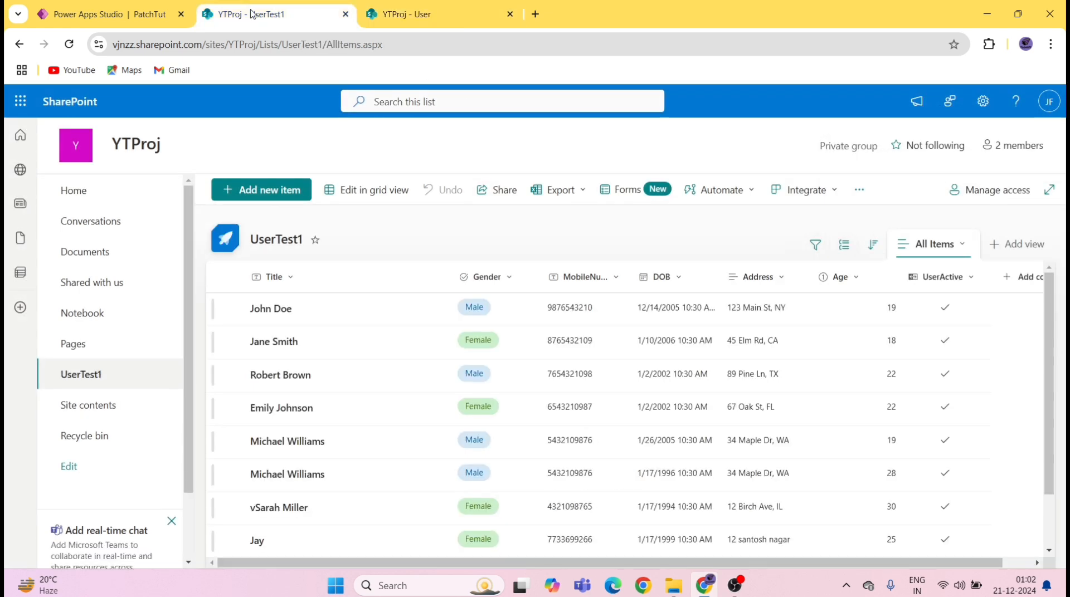
pyautogui.click(456, 15)
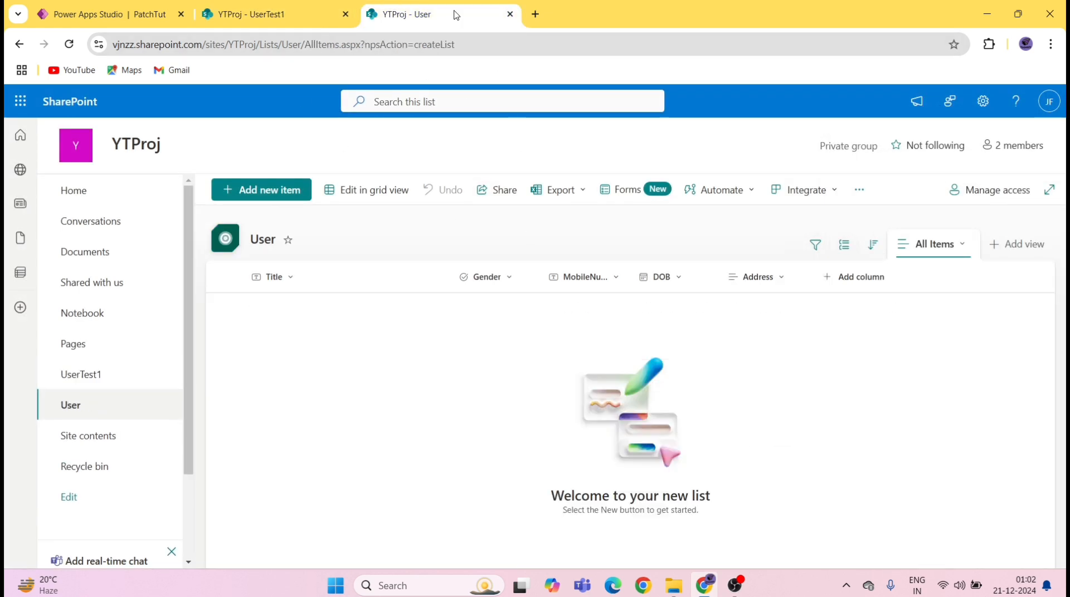
pyautogui.click(837, 280)
pyautogui.click(892, 460)
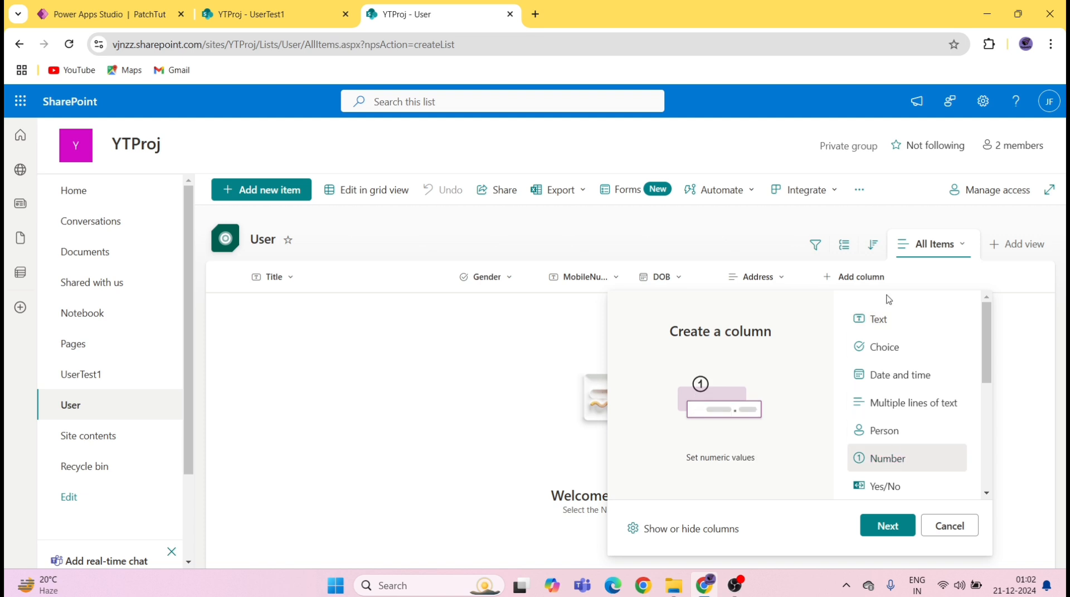
pyautogui.click(885, 527)
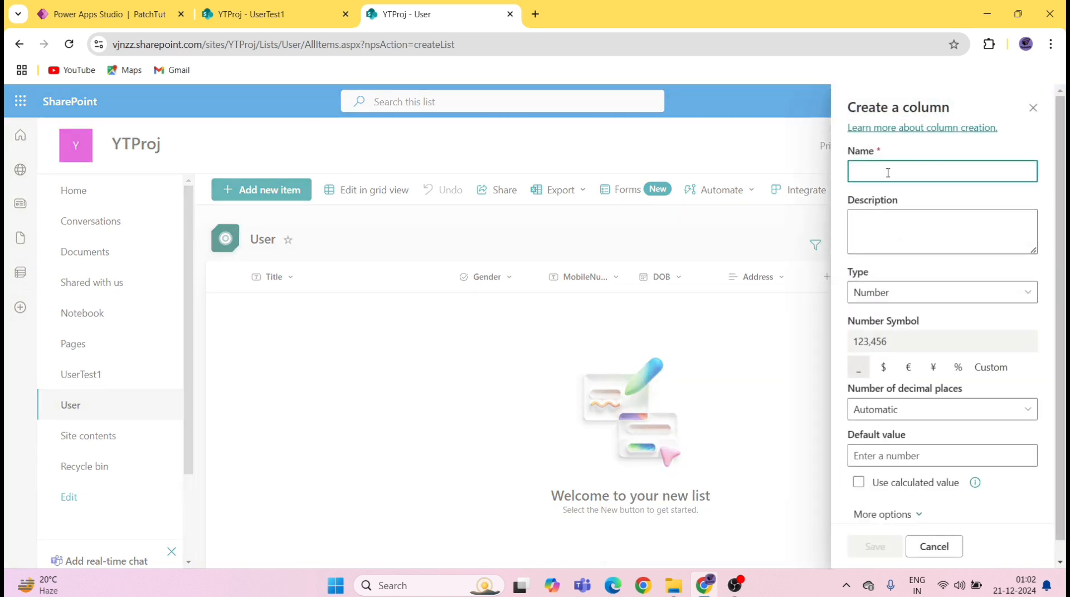
# Step: Name the Number column Age and save it
pyautogui.write('Age')
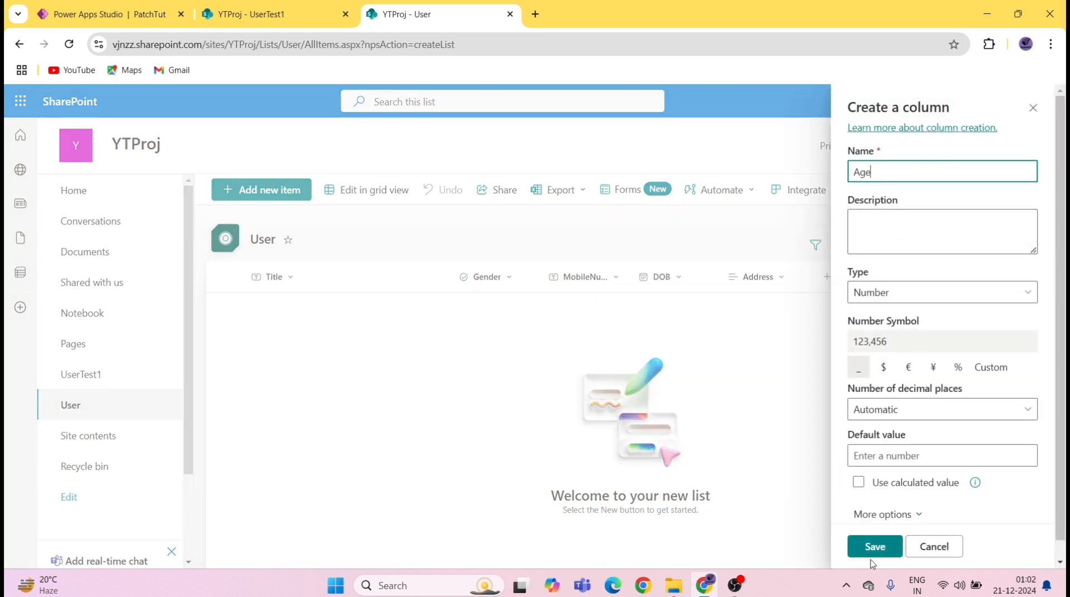
pyautogui.click(877, 546)
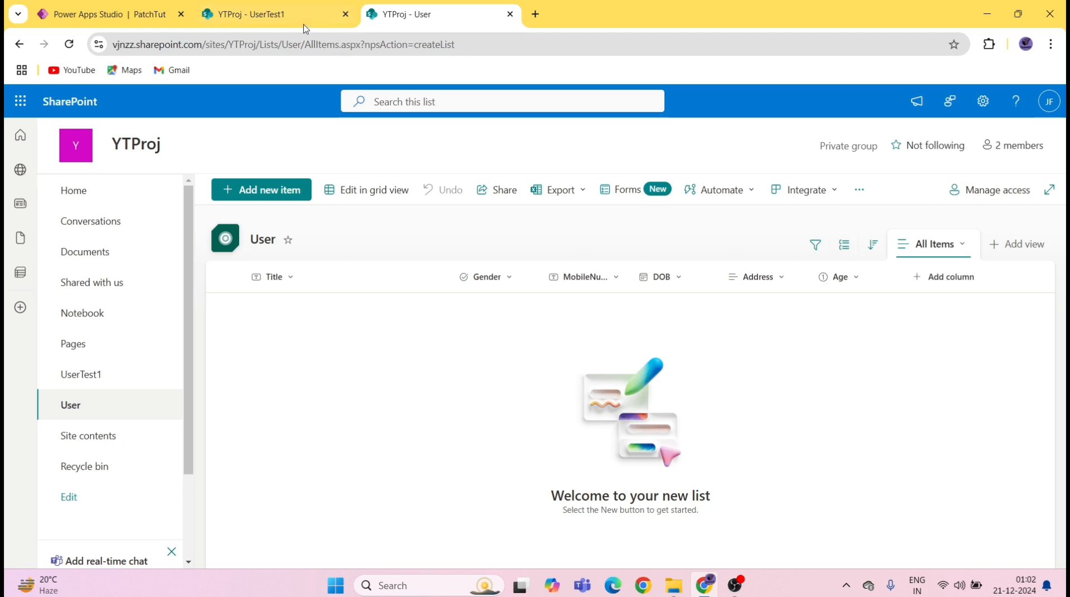
pyautogui.click(274, 15)
pyautogui.click(439, 6)
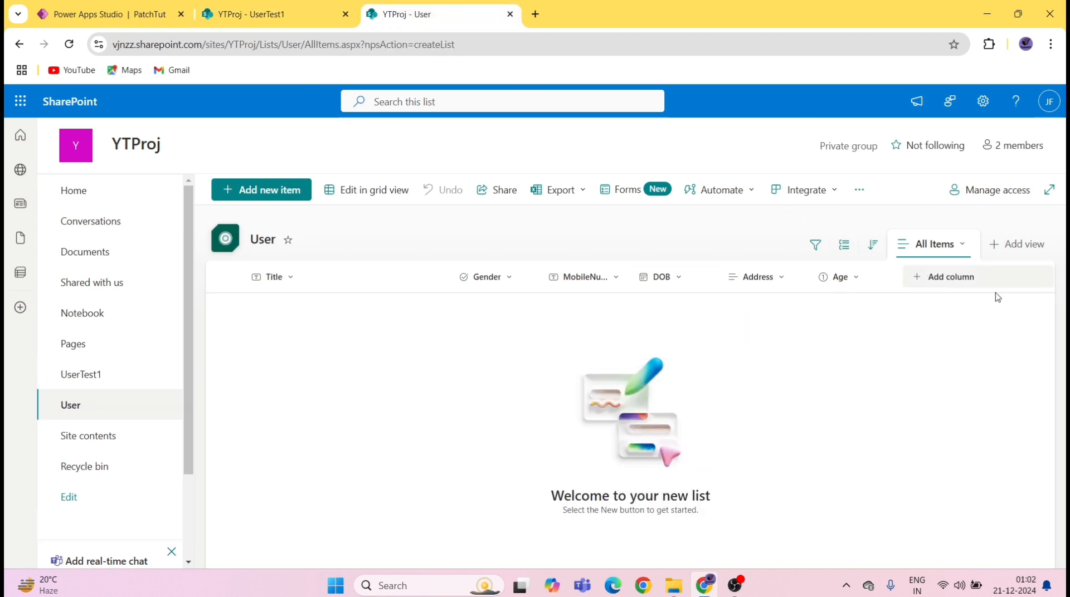
# Step: Add a Yes/No column named UserActive to the User list, then return to Power Apps Studio
pyautogui.click(970, 281)
pyautogui.click(942, 486)
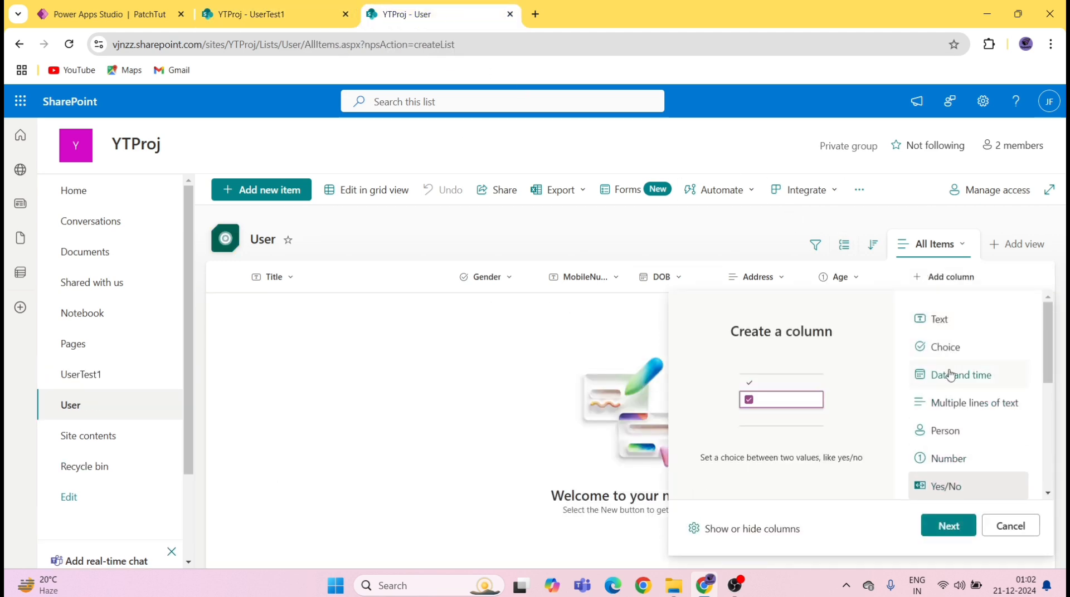
pyautogui.click(948, 525)
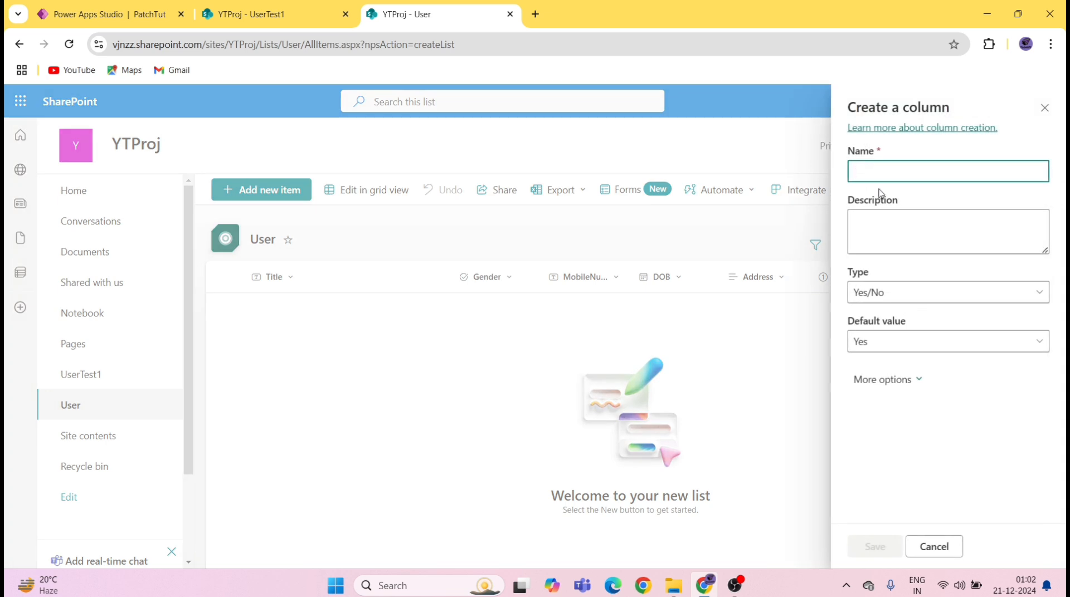
pyautogui.write('UserActive')
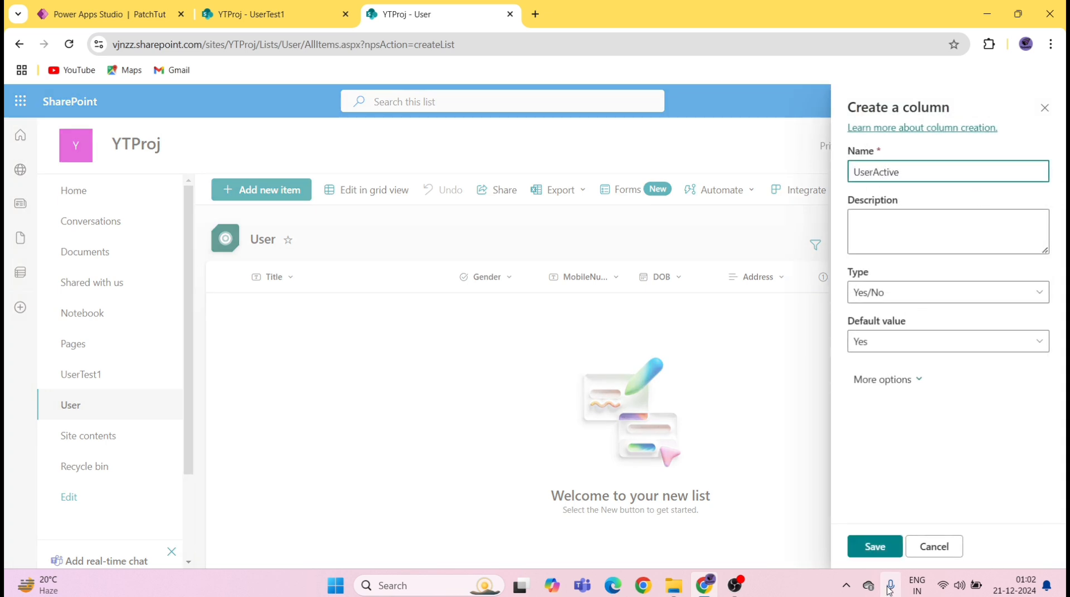
pyautogui.click(874, 547)
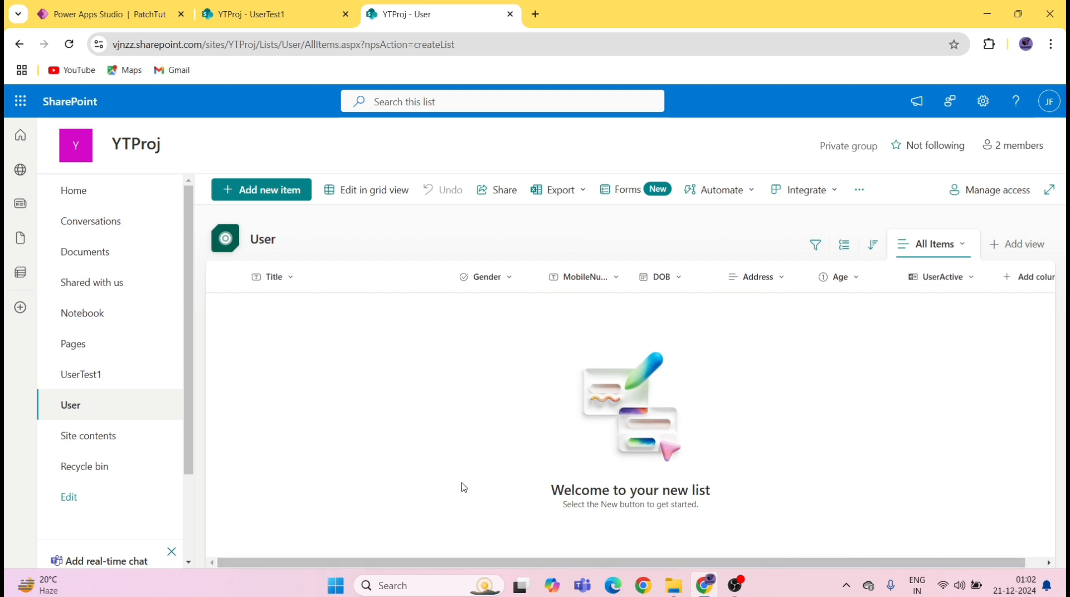
pyautogui.click(106, 14)
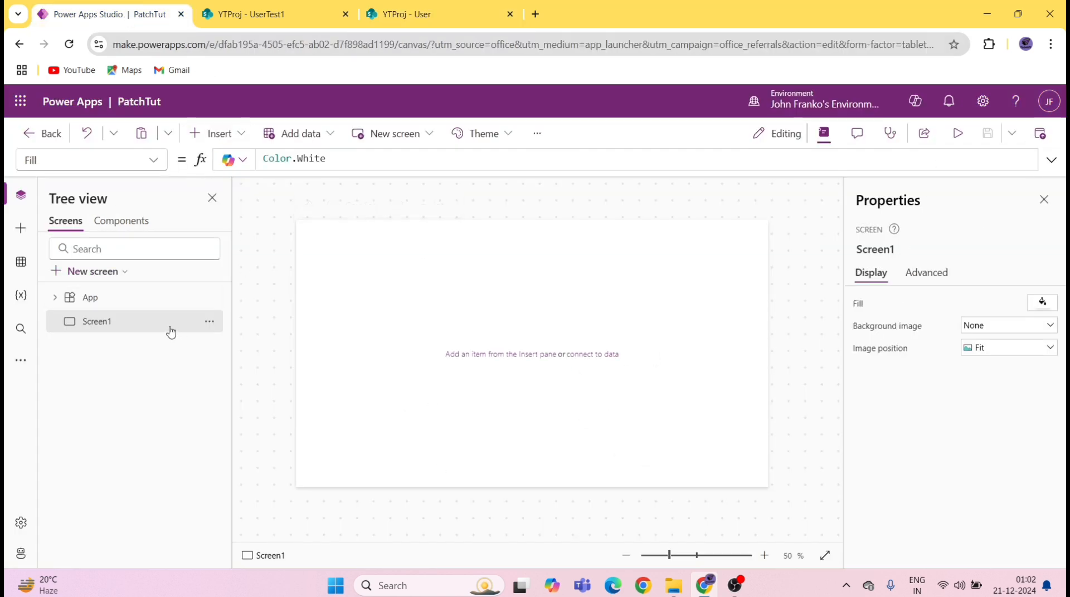
# Step: Rename Screen1 to ScrName
pyautogui.click(209, 322)
pyautogui.click(240, 399)
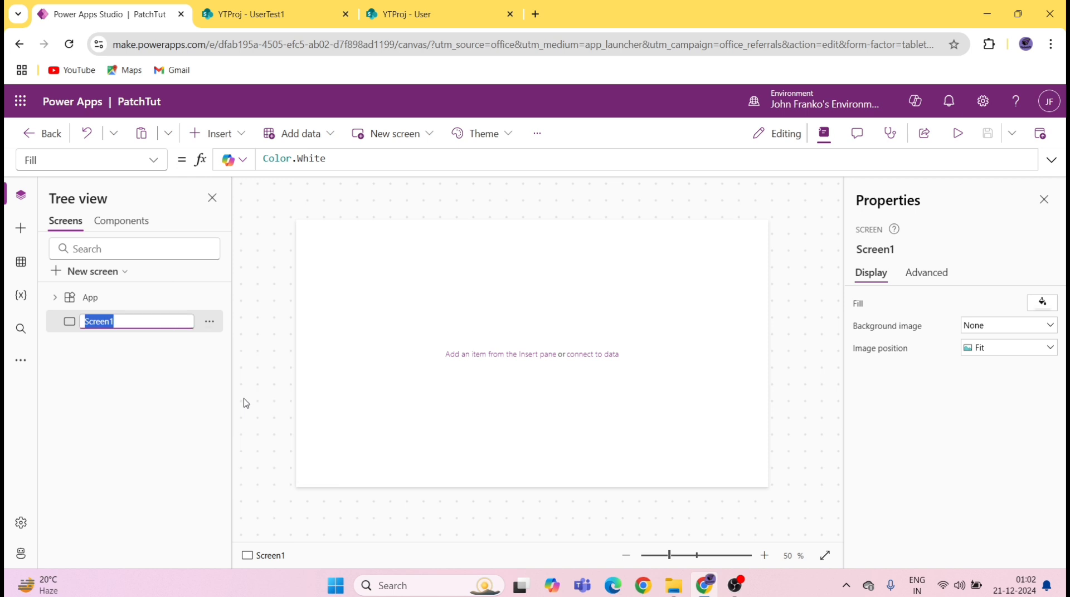
pyautogui.write('S')
pyautogui.click(342, 414)
# Step: Switch Auto save On in the app's General settings and close Settings
pyautogui.click(537, 133)
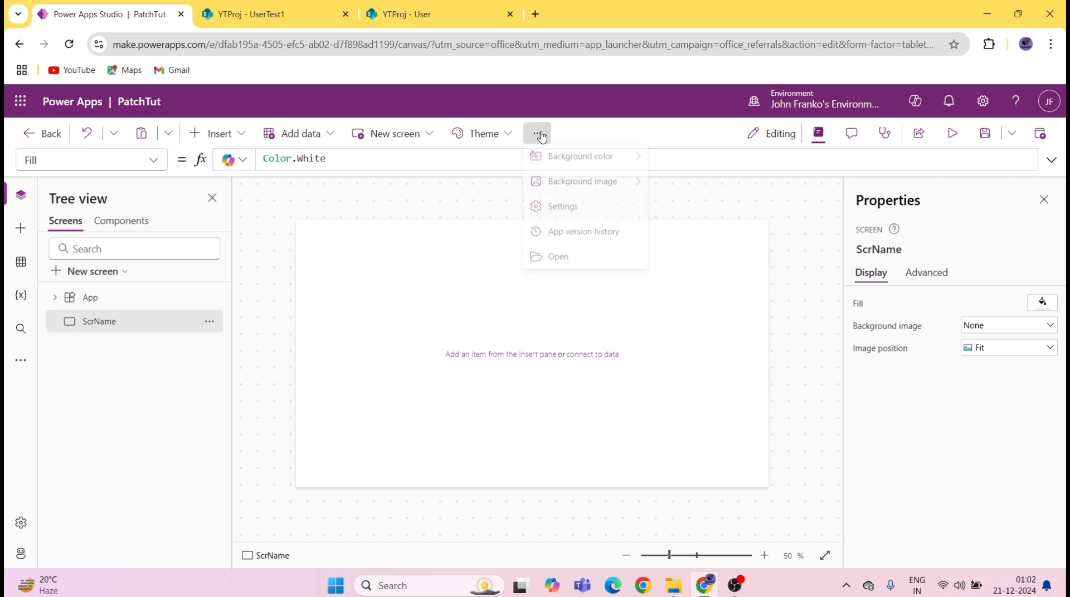
pyautogui.click(564, 213)
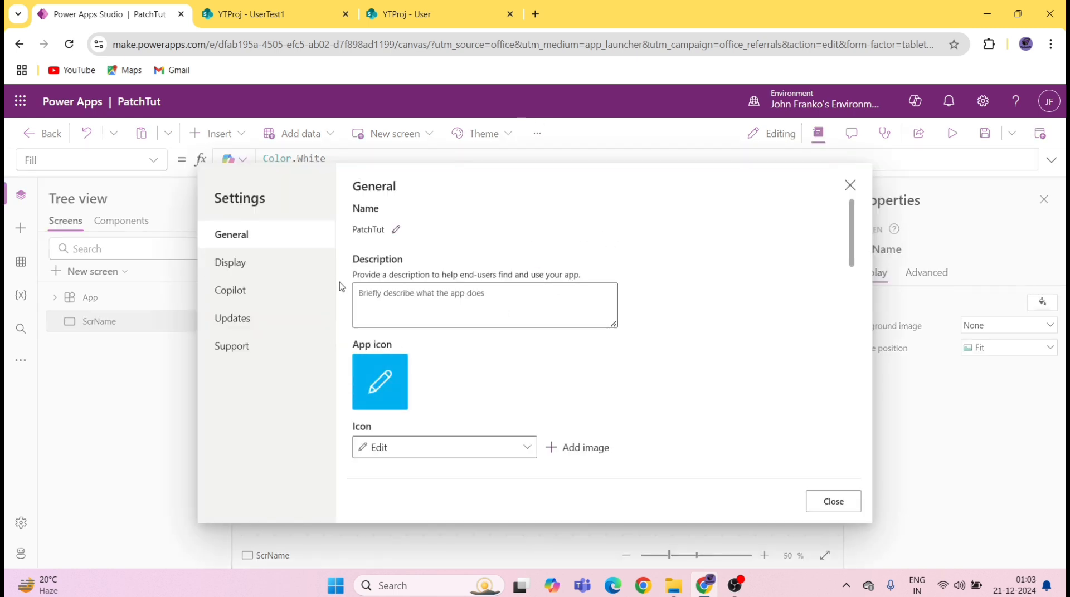
pyautogui.scroll(-3, 423, 408)
pyautogui.scroll(-5, 414, 388)
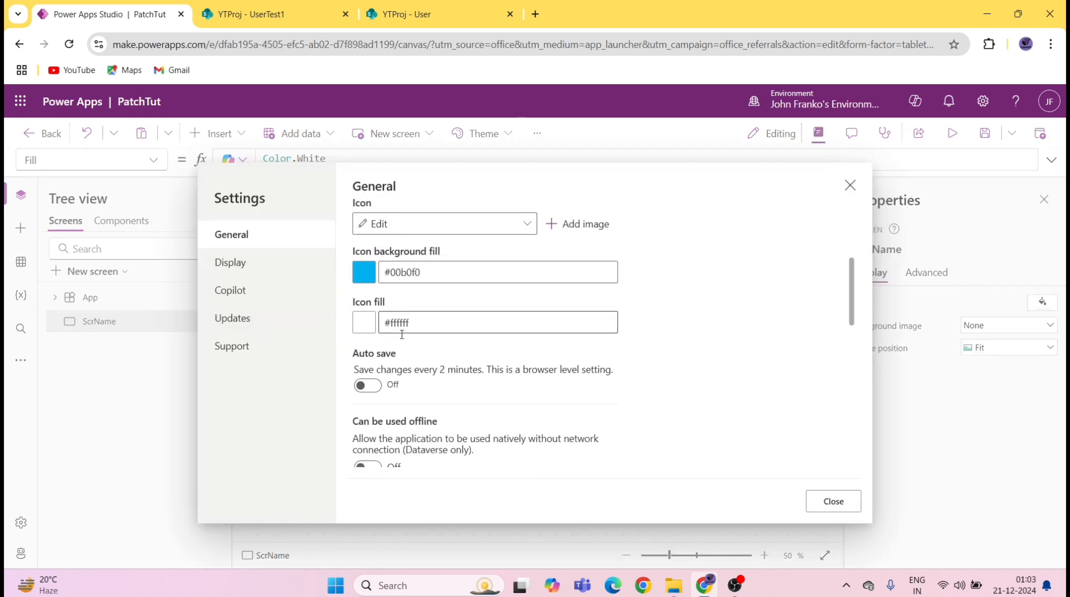
pyautogui.scroll(3, 403, 371)
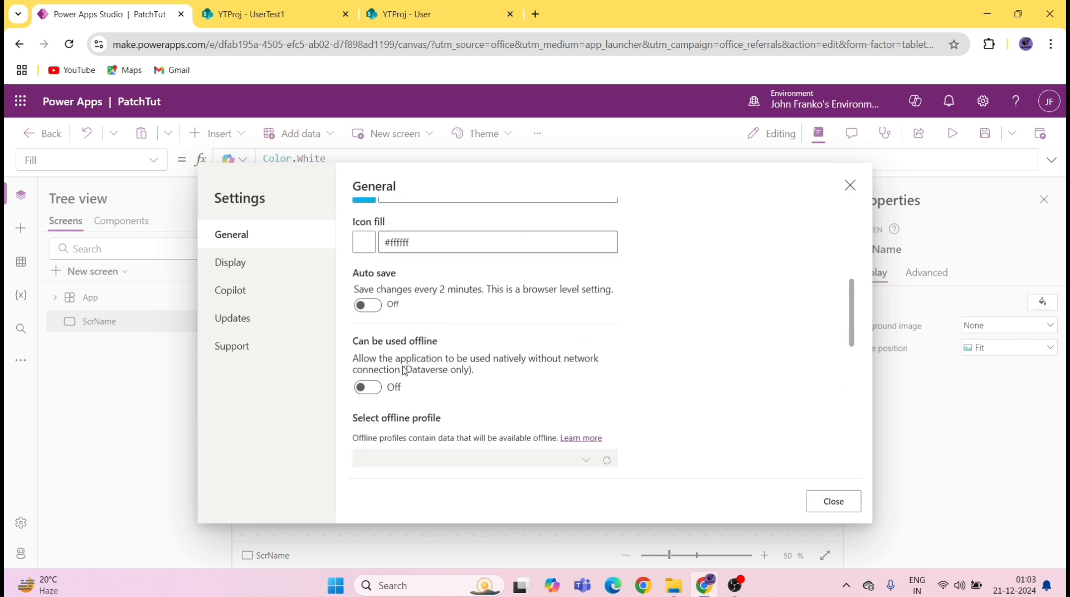
pyautogui.click(367, 306)
pyautogui.click(849, 185)
pyautogui.click(536, 133)
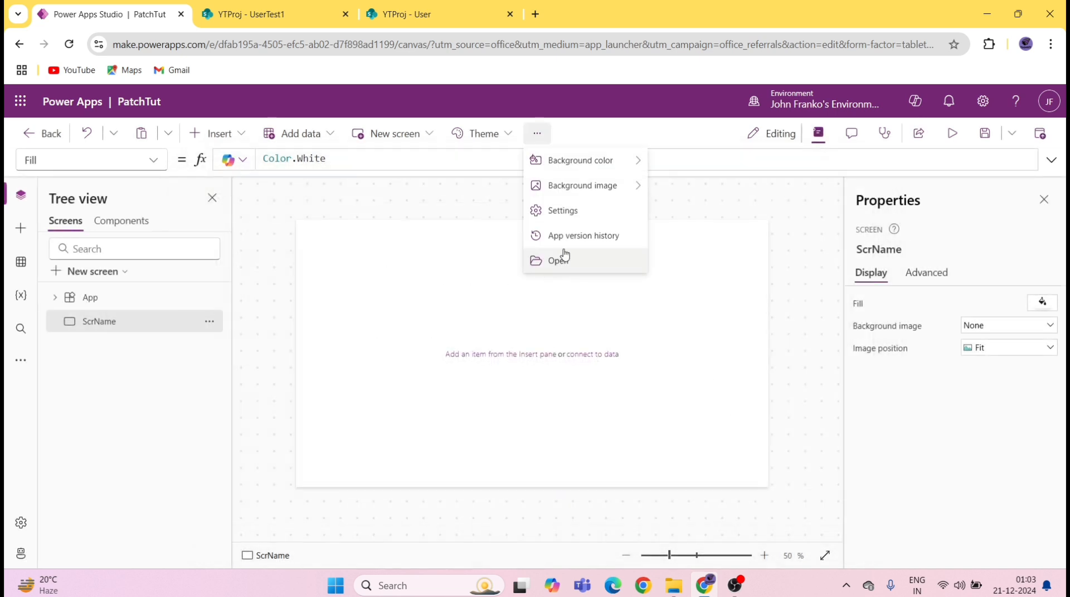
pyautogui.click(573, 215)
pyautogui.scroll(-6, 466, 363)
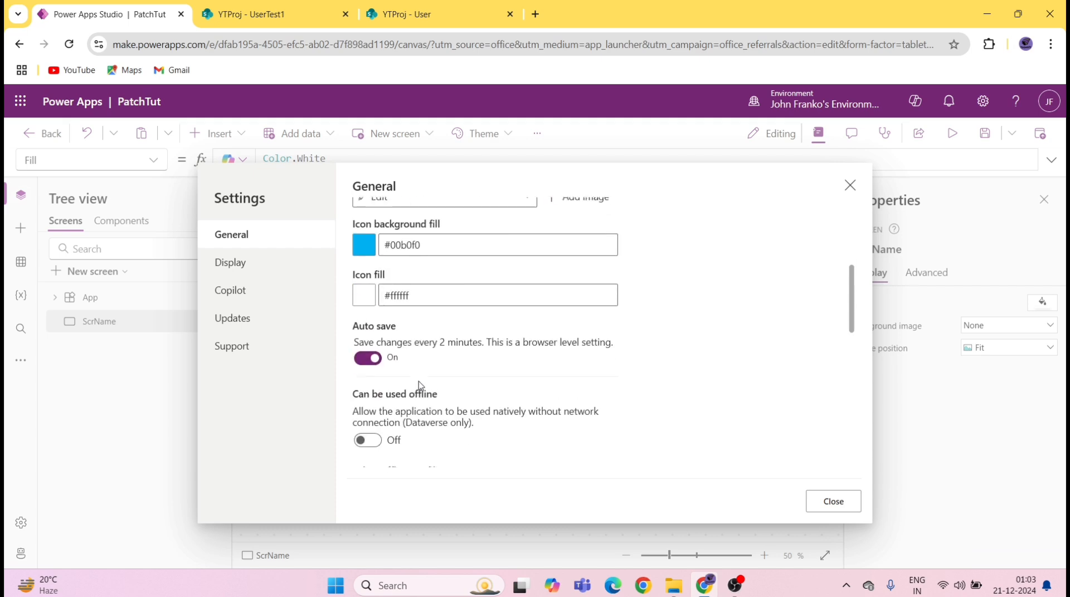
pyautogui.scroll(-5, 619, 433)
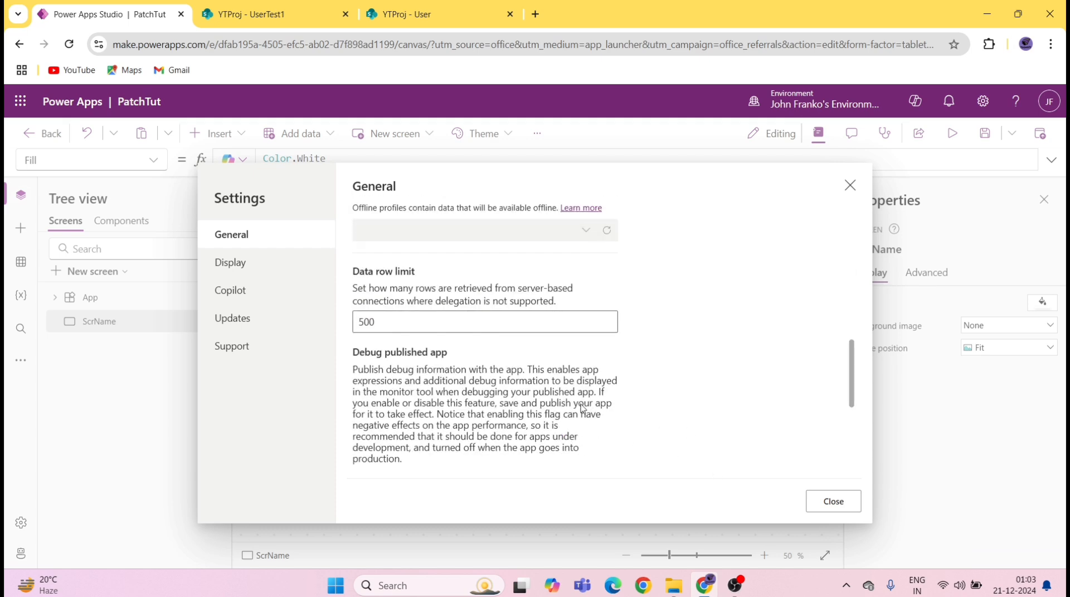
pyautogui.click(831, 500)
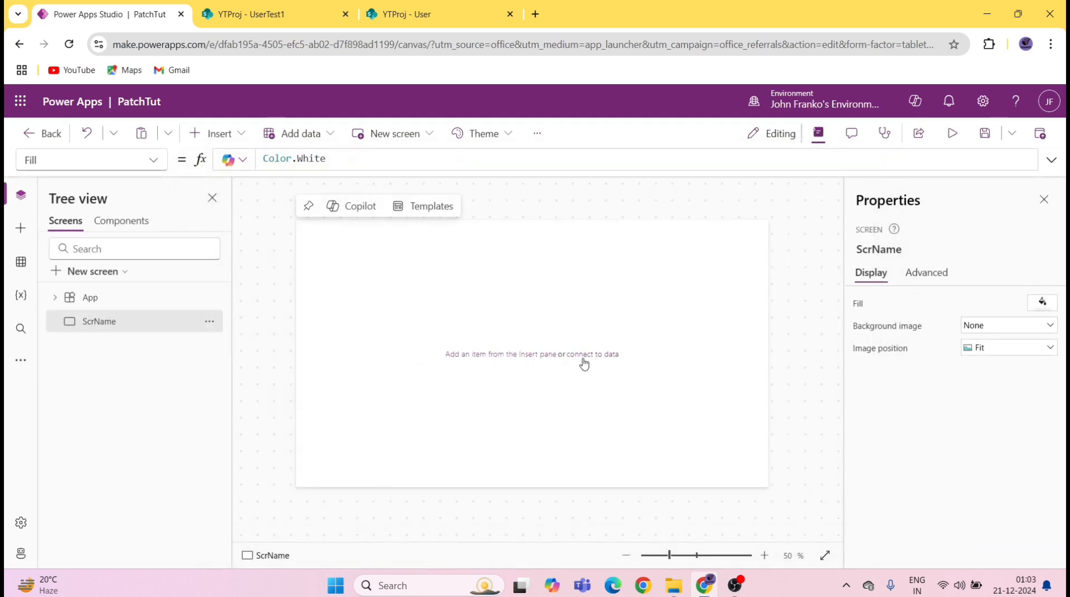
# Step: Connect the User list from the YTProj SharePoint site as a data source and save the app
pyautogui.click(21, 262)
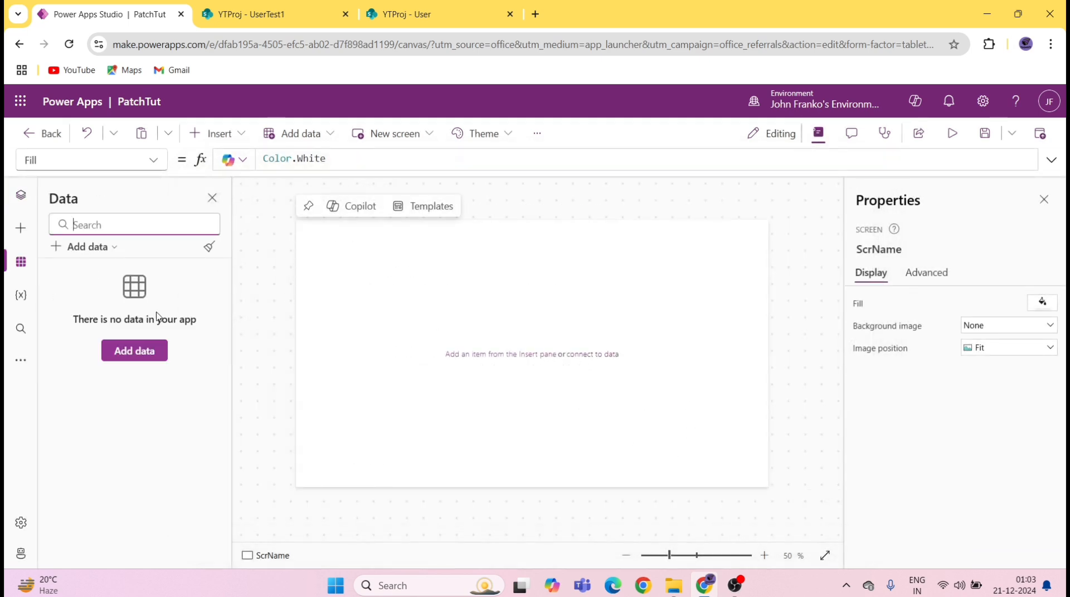
pyautogui.click(148, 353)
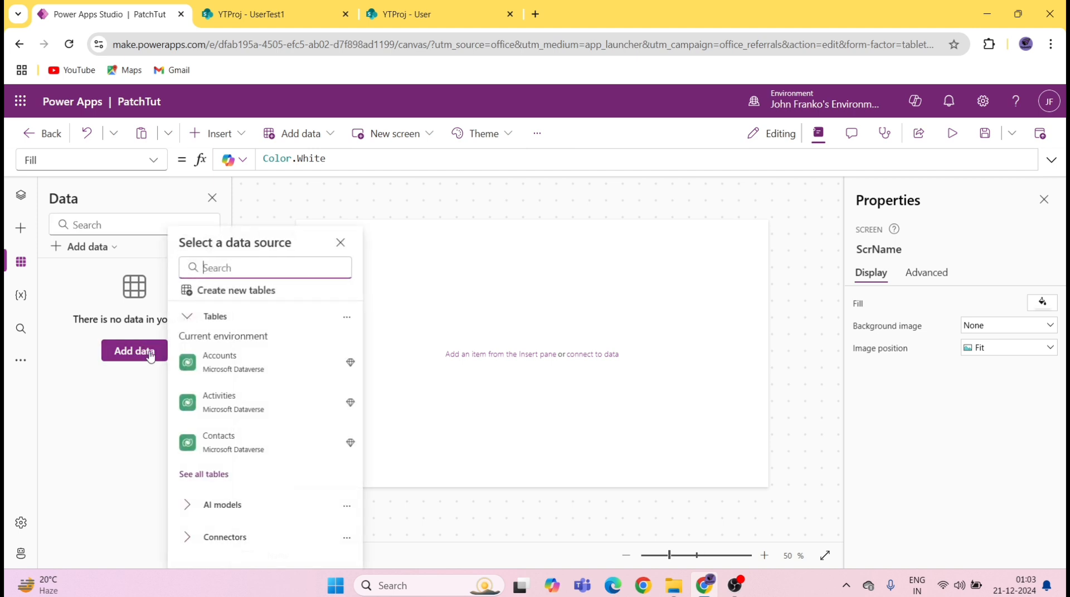
pyautogui.click(191, 537)
pyautogui.scroll(-2, 249, 454)
pyautogui.click(248, 513)
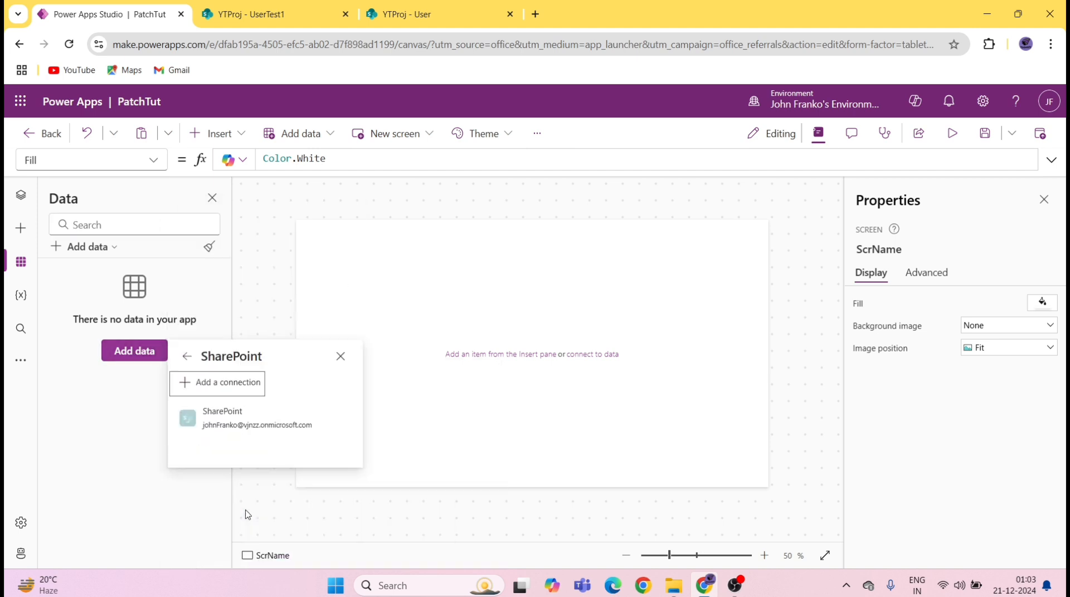
pyautogui.click(234, 424)
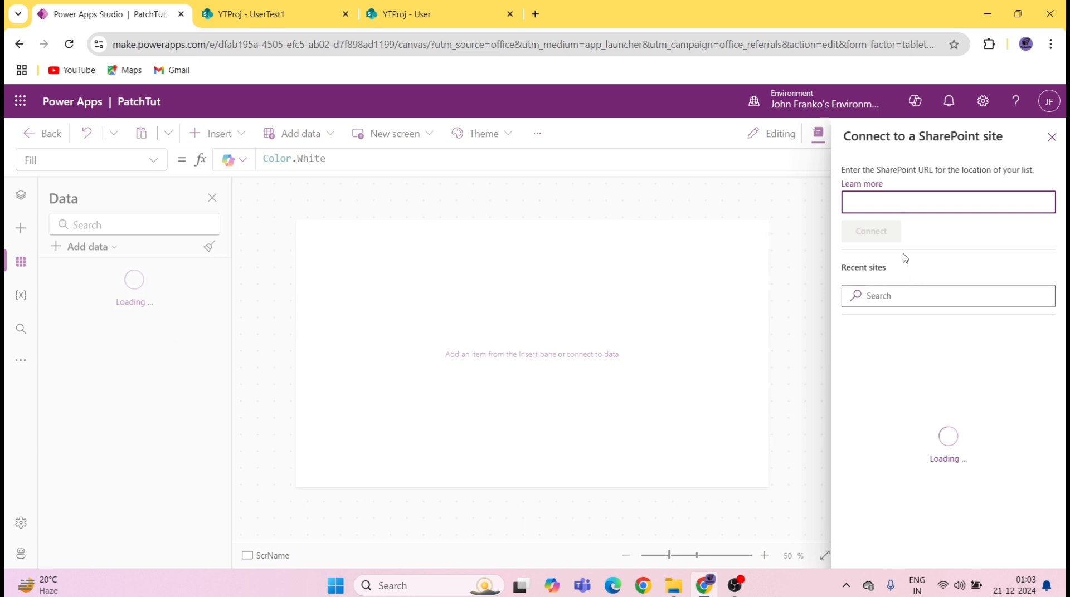
pyautogui.click(936, 351)
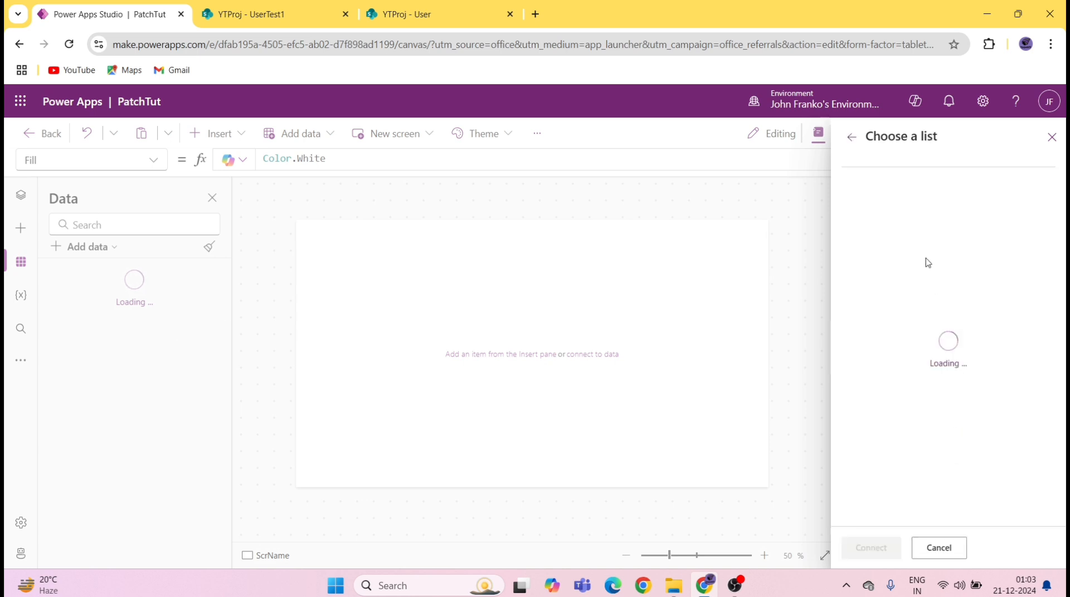
pyautogui.click(851, 234)
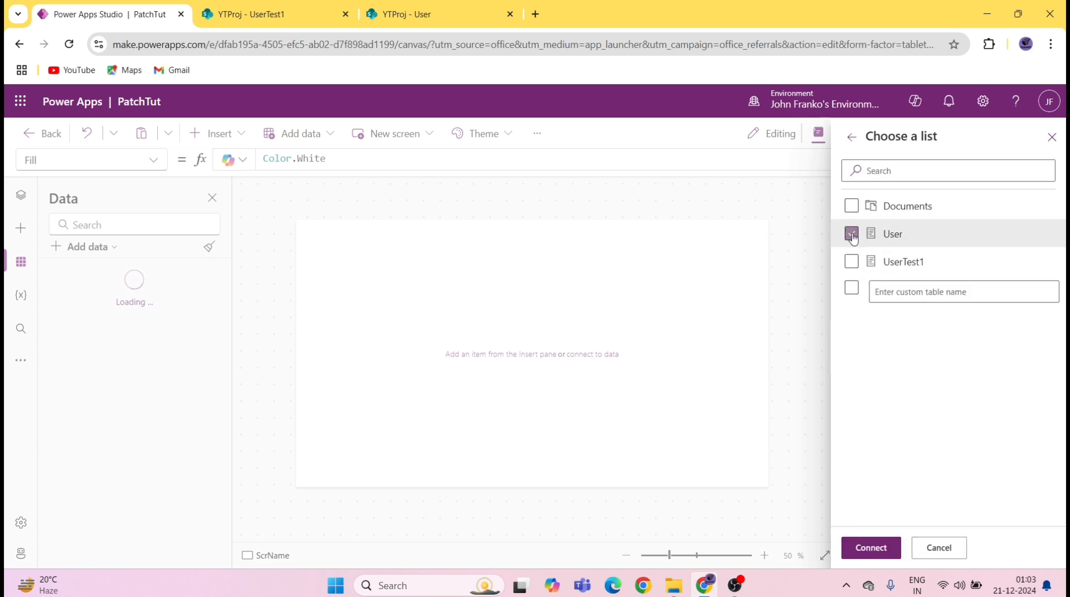
pyautogui.click(876, 548)
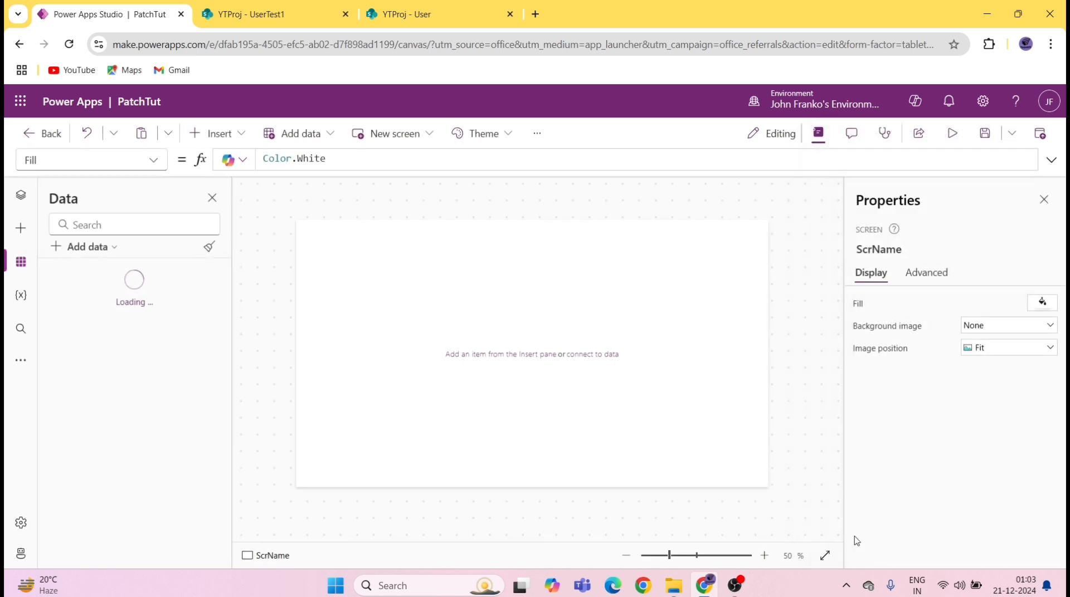
pyautogui.click(984, 134)
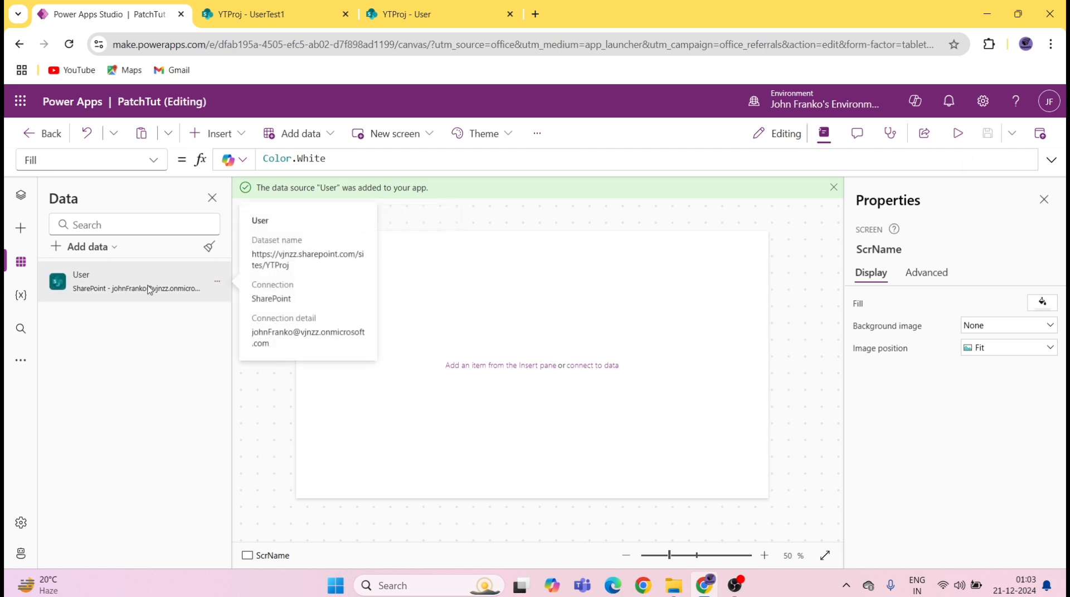
pyautogui.click(27, 198)
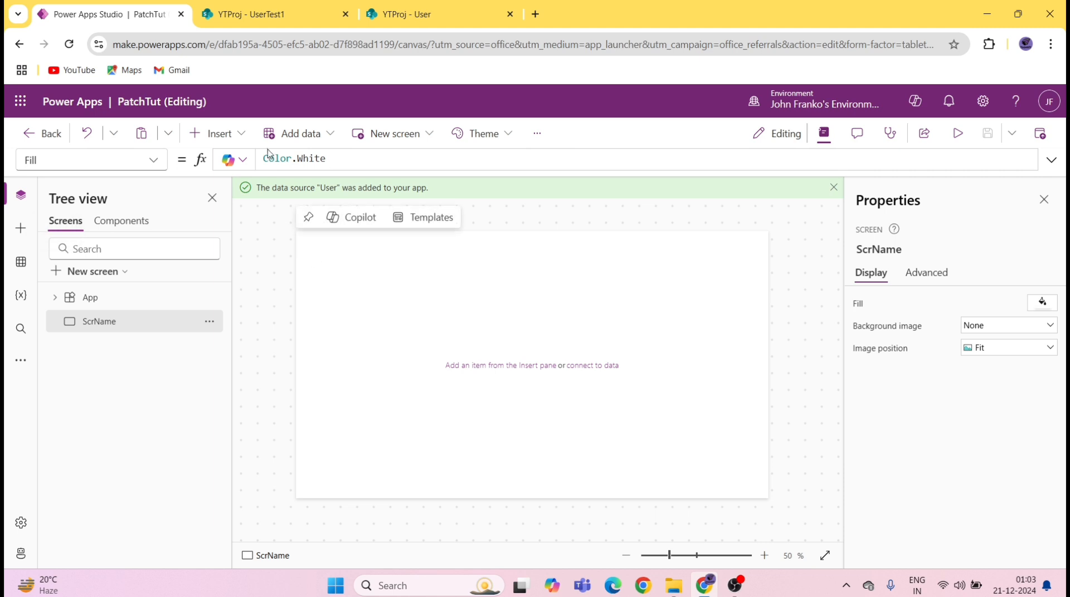
# Step: Insert a rectangle and shape it into an 84-high header bar at the screen's top-left
pyautogui.click(236, 138)
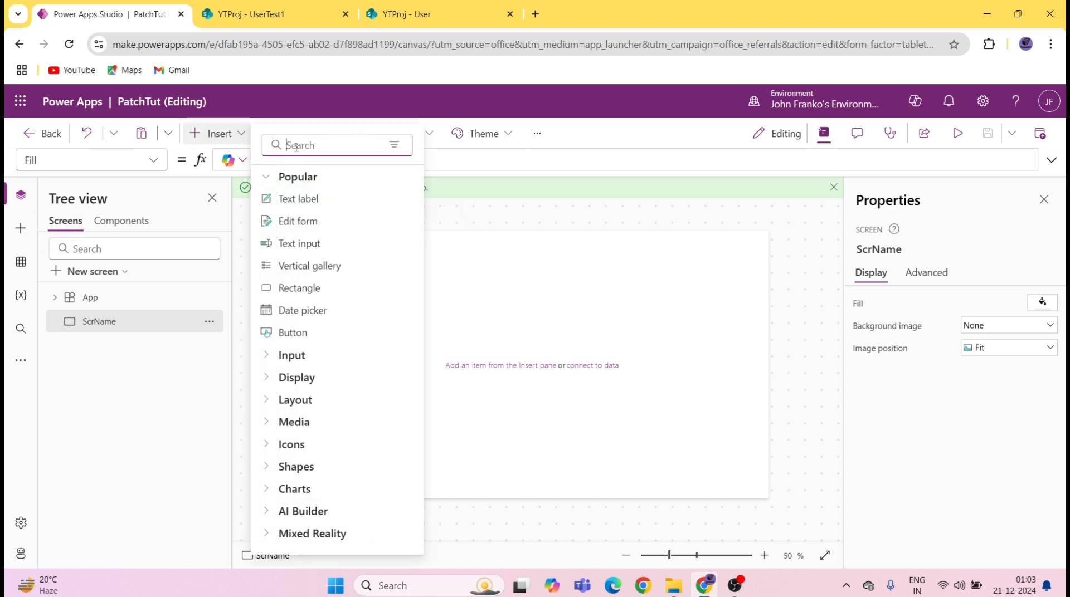
pyautogui.write('rec')
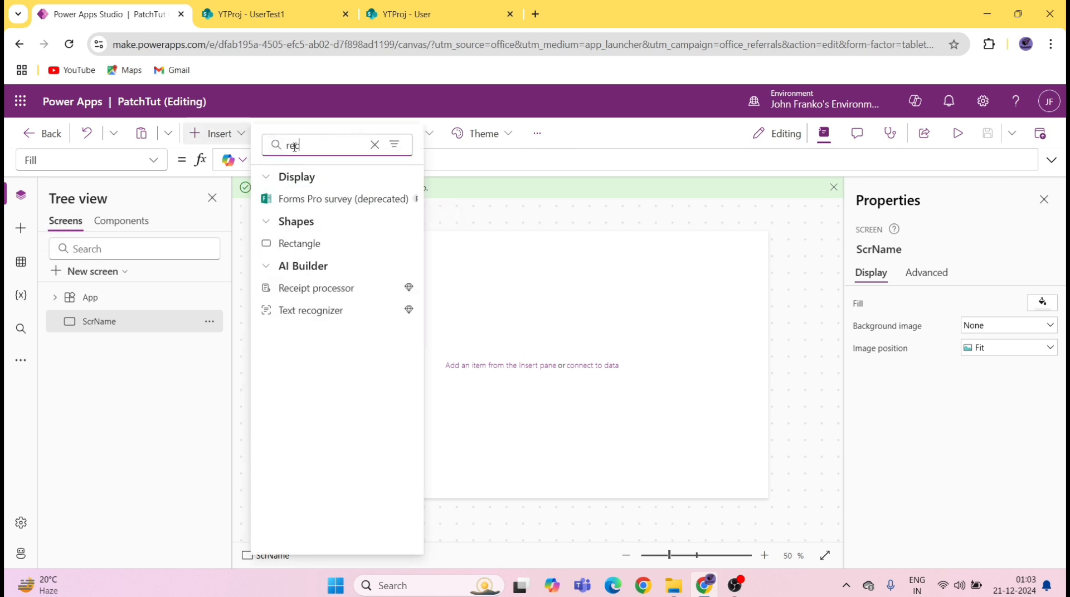
pyautogui.click(330, 245)
pyautogui.moveTo(342, 256); pyautogui.dragTo(770, 251)
pyautogui.moveTo(532, 268); pyautogui.dragTo(532, 263)
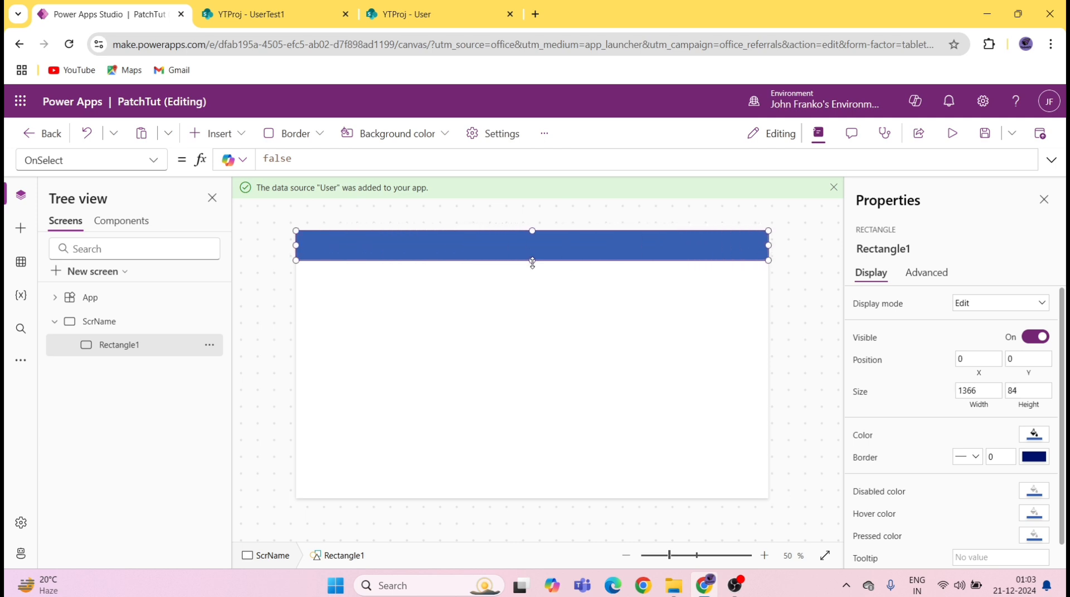
pyautogui.click(238, 134)
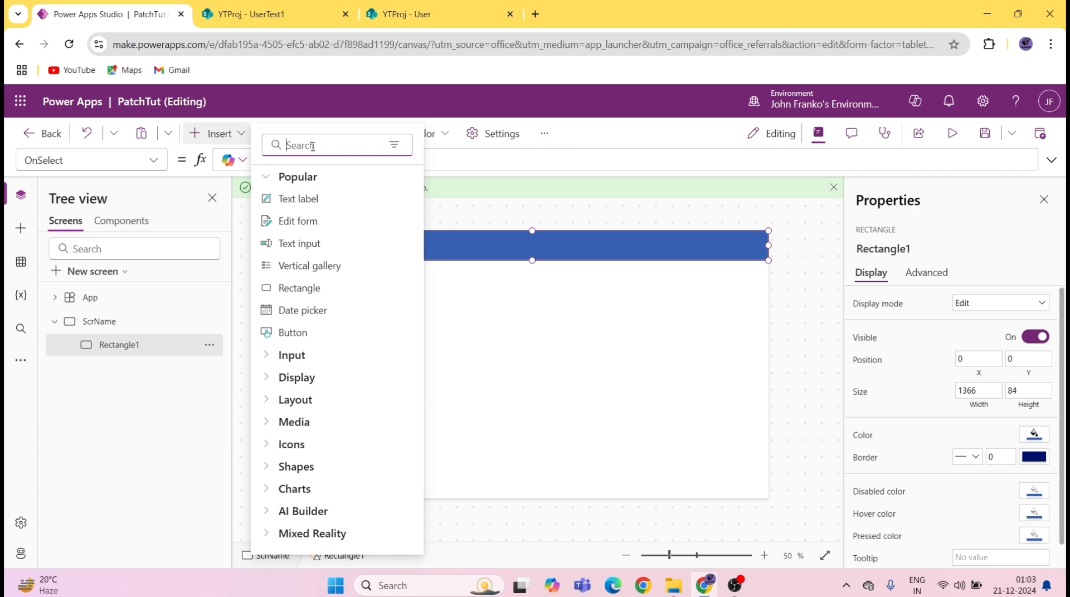
# Step: Insert a text label, centre it on the header bar, and make its text white
pyautogui.write('labe')
pyautogui.click(310, 200)
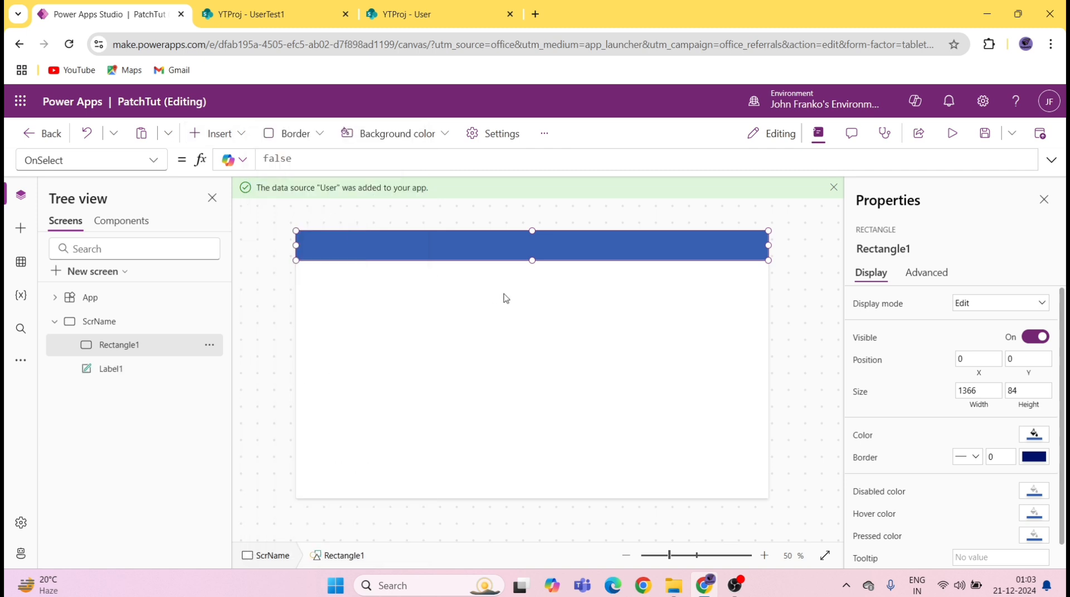
pyautogui.moveTo(340, 252); pyautogui.dragTo(504, 246)
pyautogui.scroll(-3, 1015, 417)
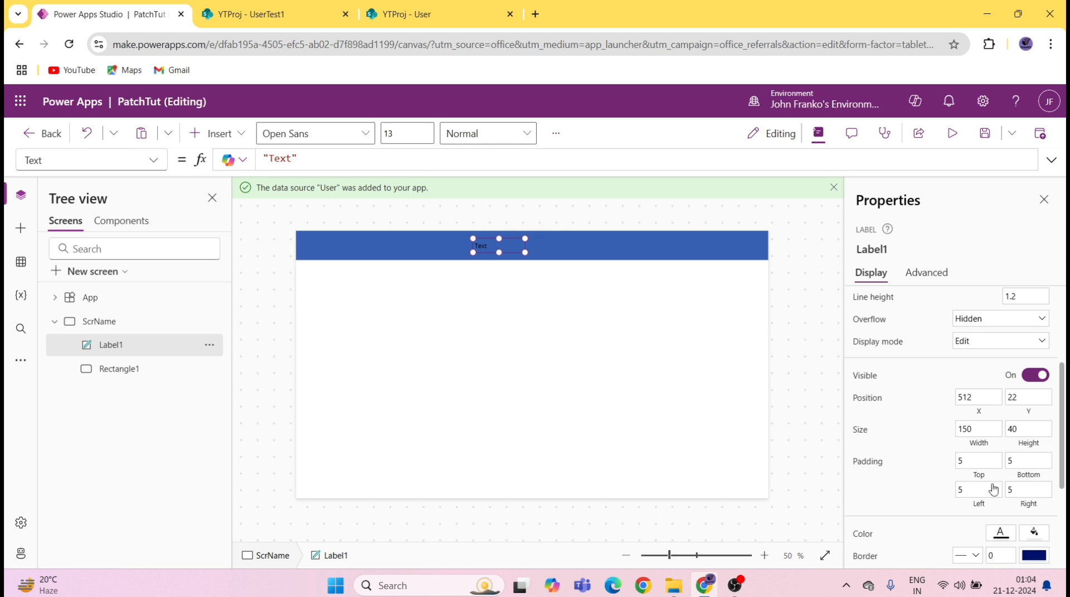
pyautogui.click(1001, 532)
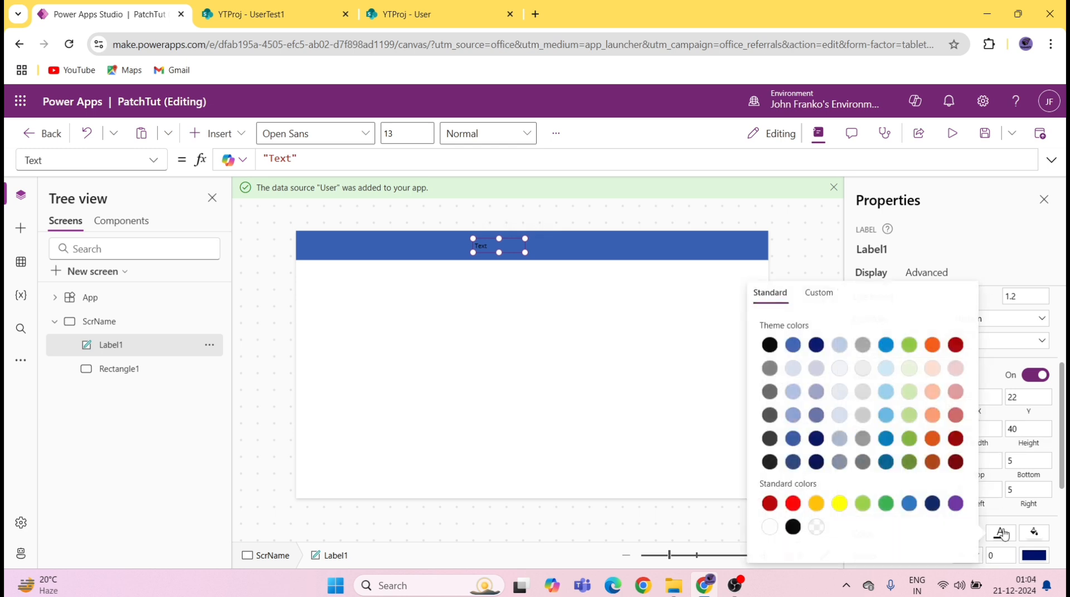
pyautogui.click(769, 528)
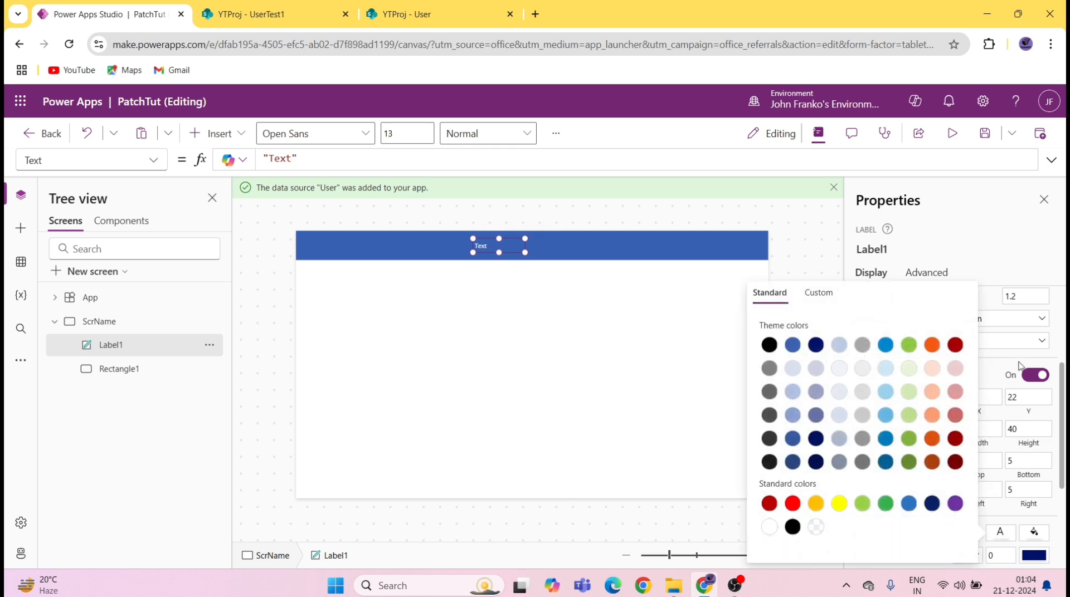
pyautogui.click(1009, 359)
# Step: Centre-align the label text, make it bold, and set font size 28
pyautogui.scroll(3, 998, 346)
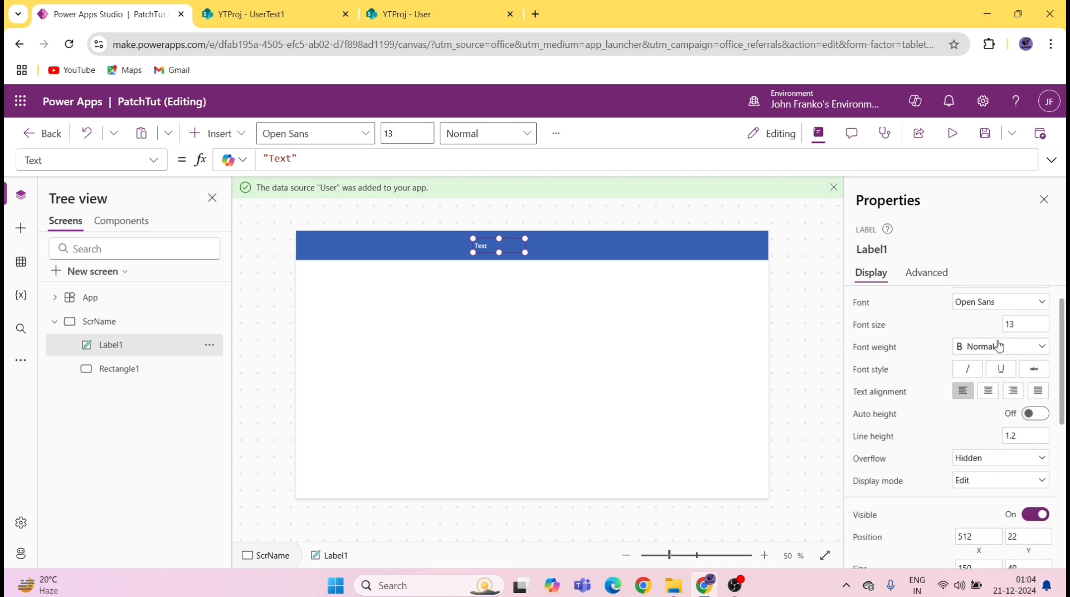
pyautogui.click(988, 393)
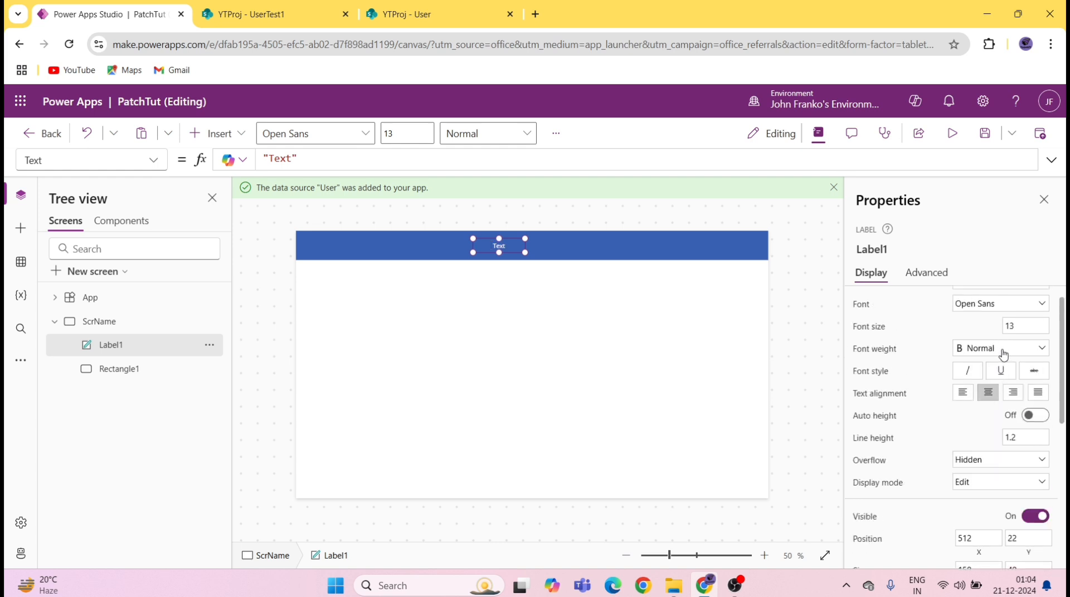
pyautogui.click(1000, 348)
pyautogui.click(985, 365)
pyautogui.click(1032, 326)
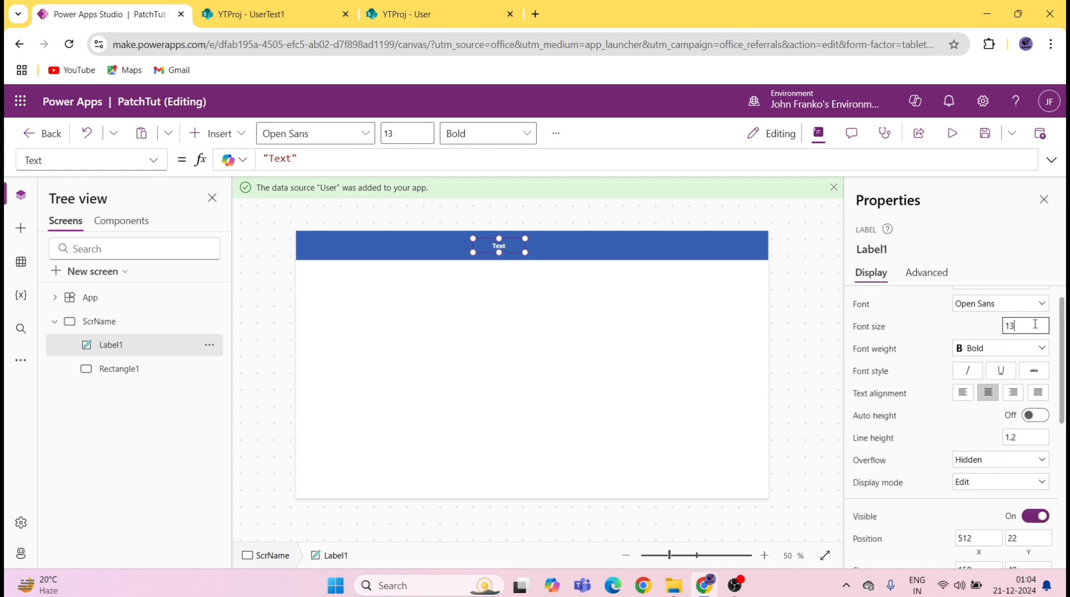
pyautogui.press('BackSpace')
pyautogui.press('BackSpace')
pyautogui.write('28')
# Step: Change the label text to 'Patch Add', widen and position it, then save
pyautogui.scroll(1, 1021, 317)
pyautogui.click(996, 303)
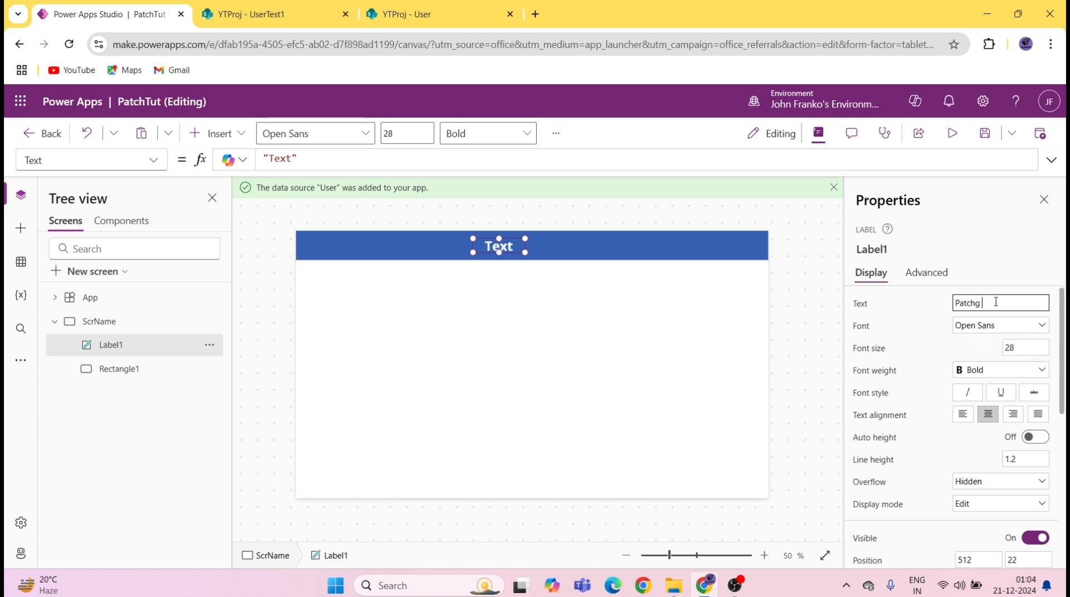
pyautogui.write('dd')
pyautogui.press('Return')
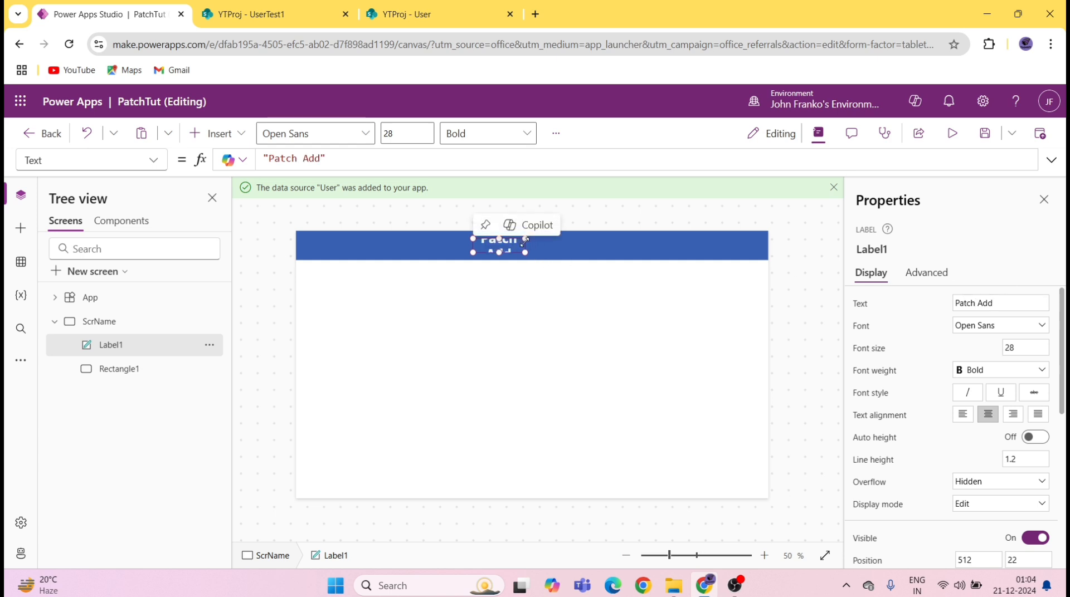
pyautogui.moveTo(526, 252); pyautogui.dragTo(553, 245)
pyautogui.click(985, 145)
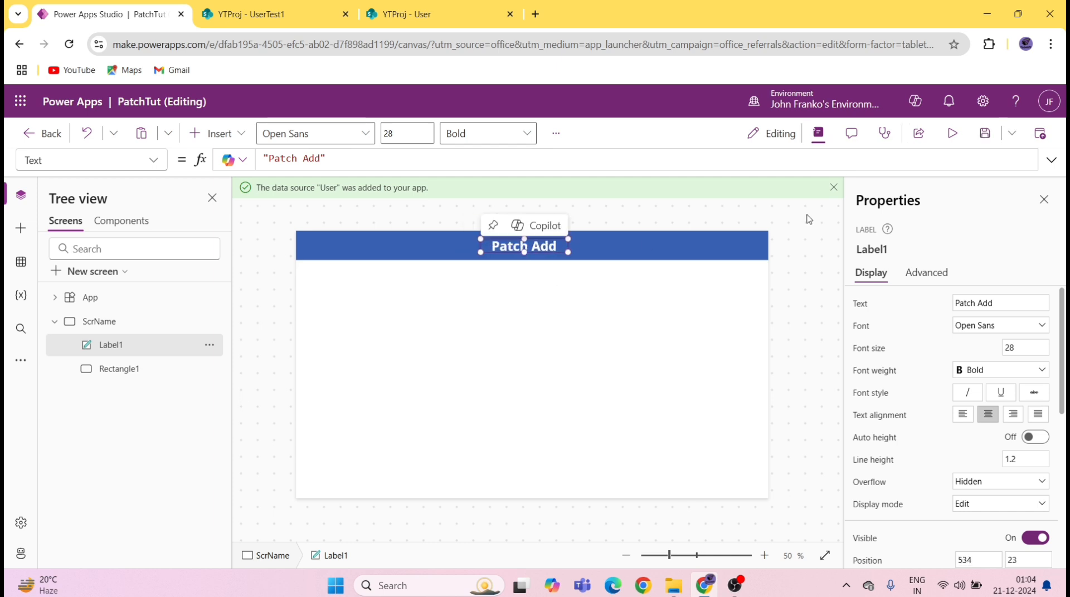
pyautogui.click(984, 140)
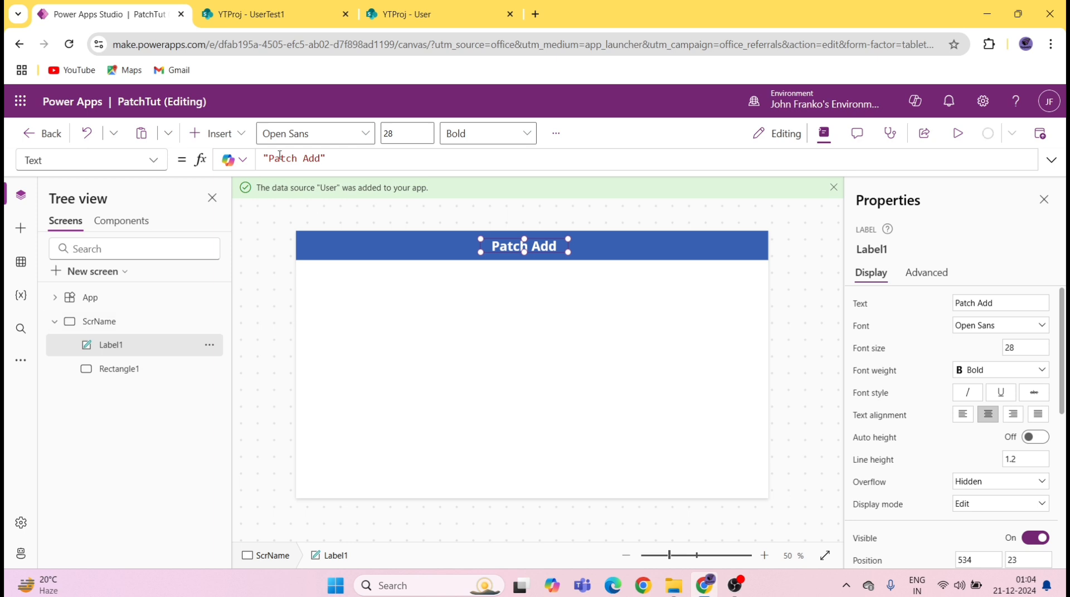
# Step: Insert an Edit form bound to the User SharePoint list and nudge it below the header
pyautogui.click(238, 134)
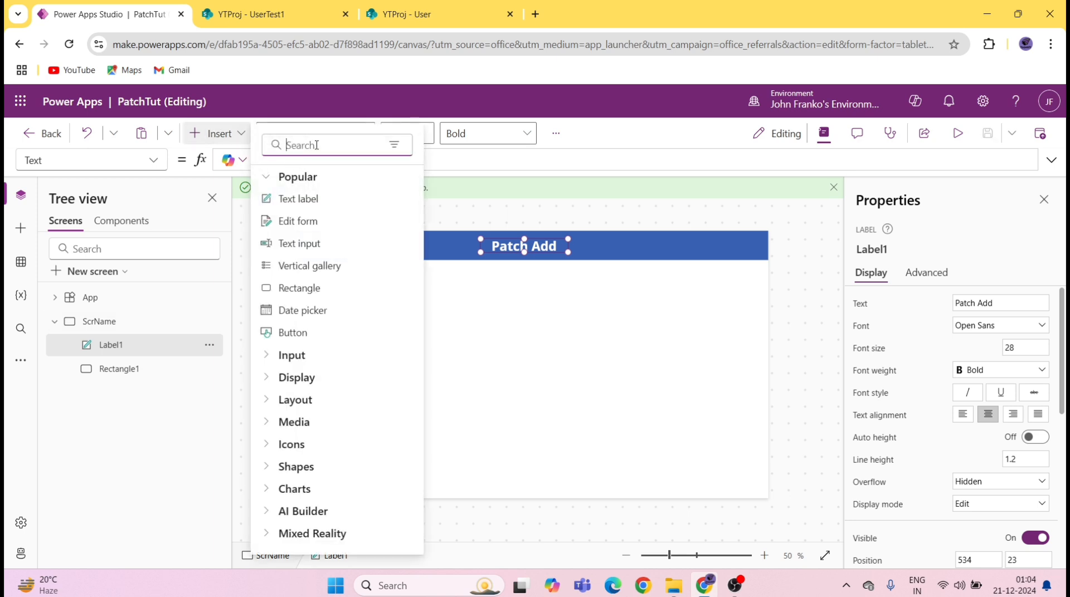
pyautogui.write('ed')
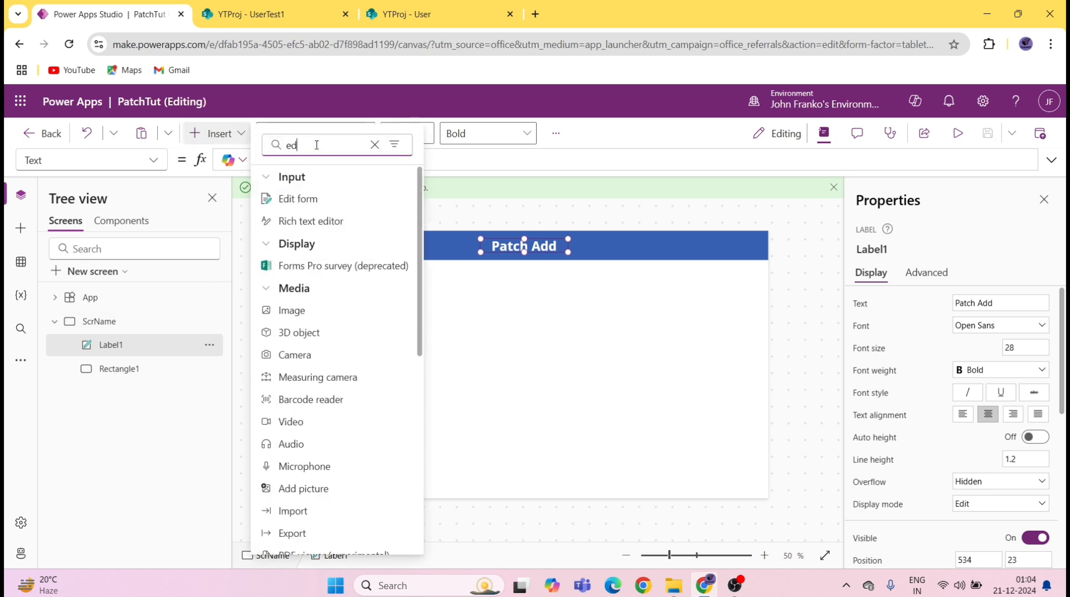
pyautogui.click(301, 199)
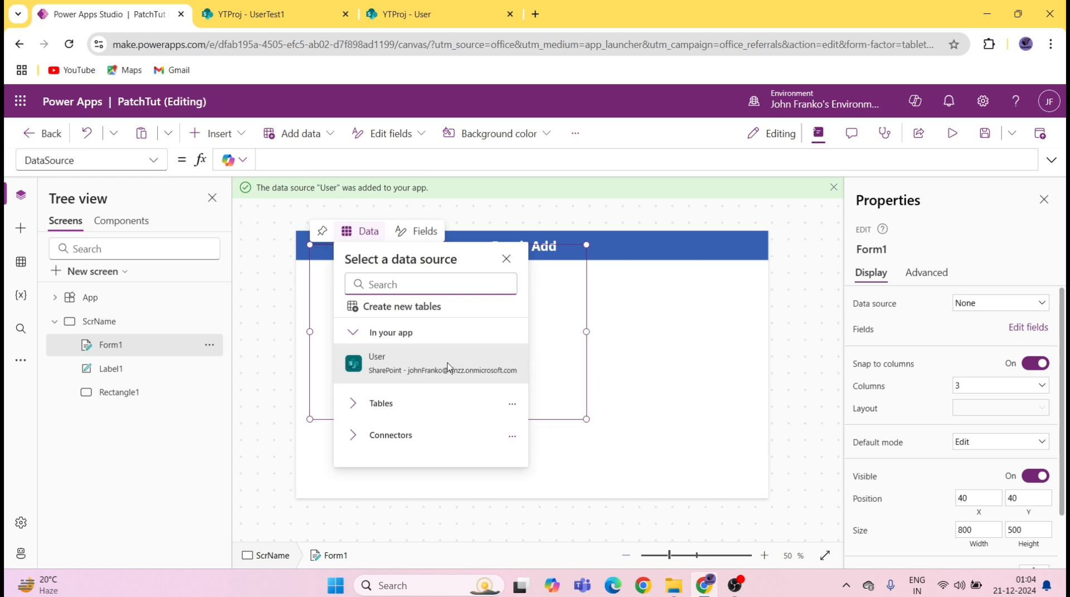
pyautogui.click(448, 366)
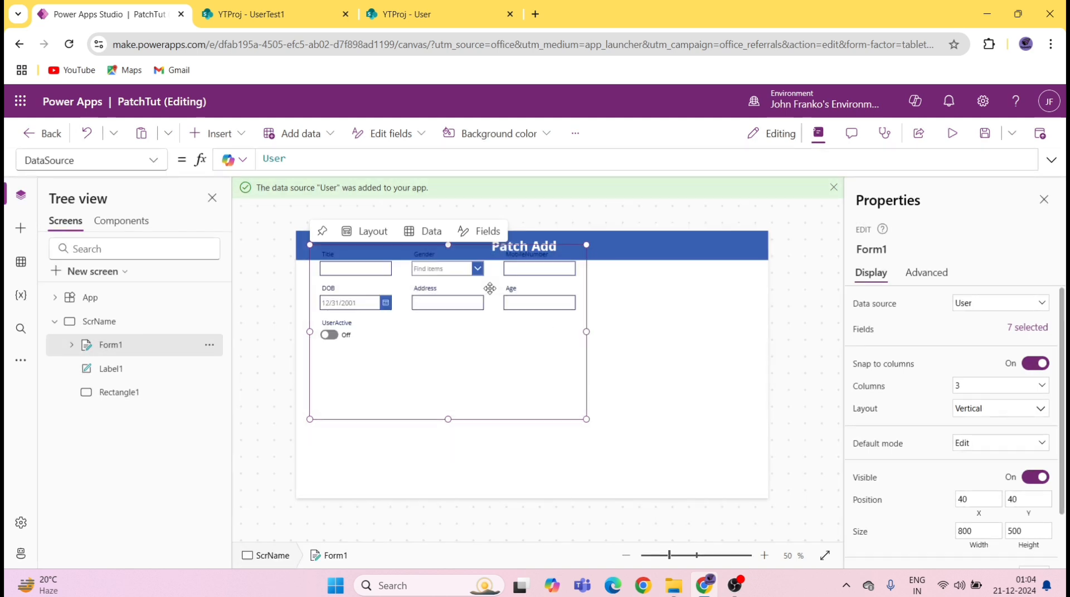
pyautogui.moveTo(526, 251); pyautogui.dragTo(518, 259)
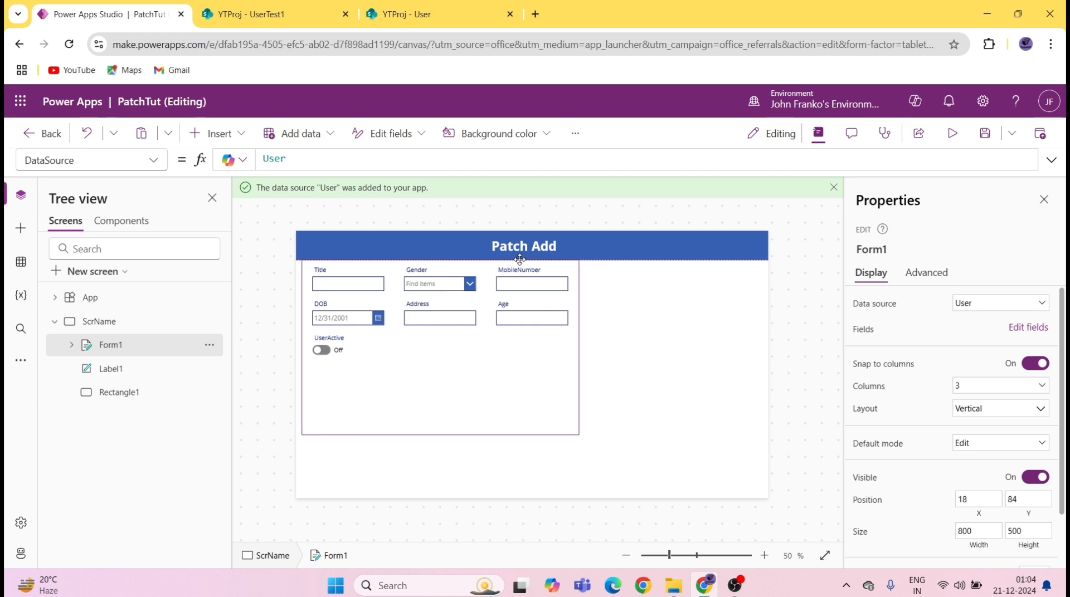
# Step: Set Form1 to 2 columns and stretch it across the full 1366 screen width
pyautogui.click(994, 306)
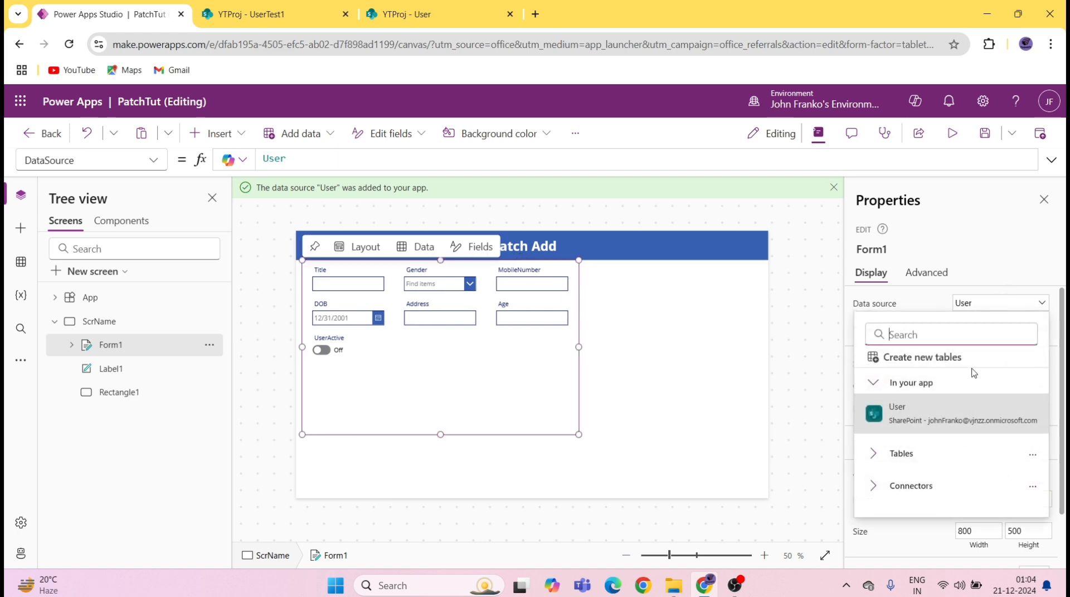
pyautogui.click(920, 301)
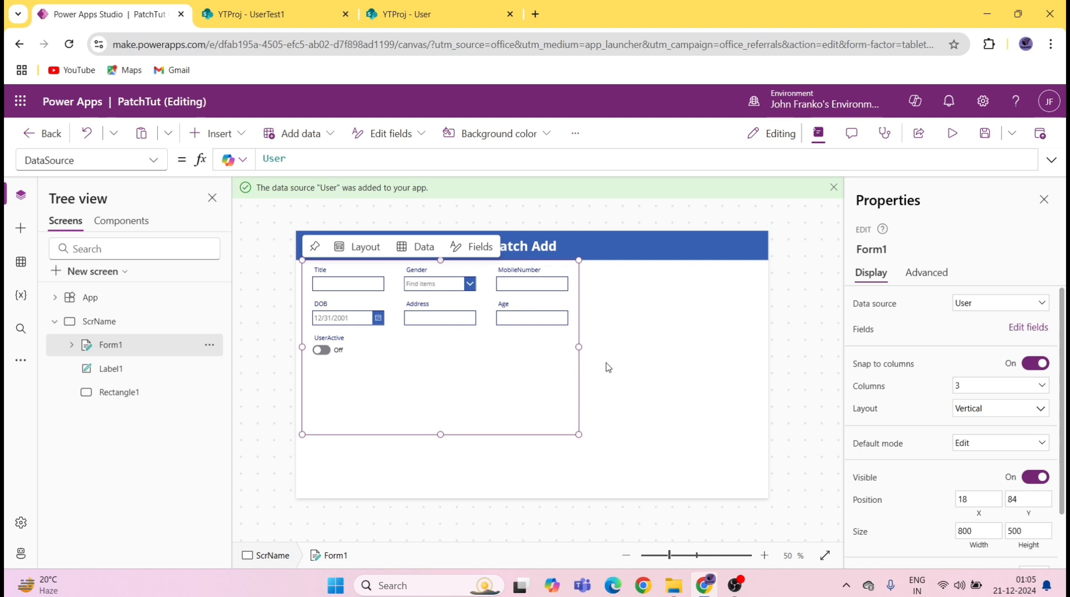
pyautogui.click(989, 386)
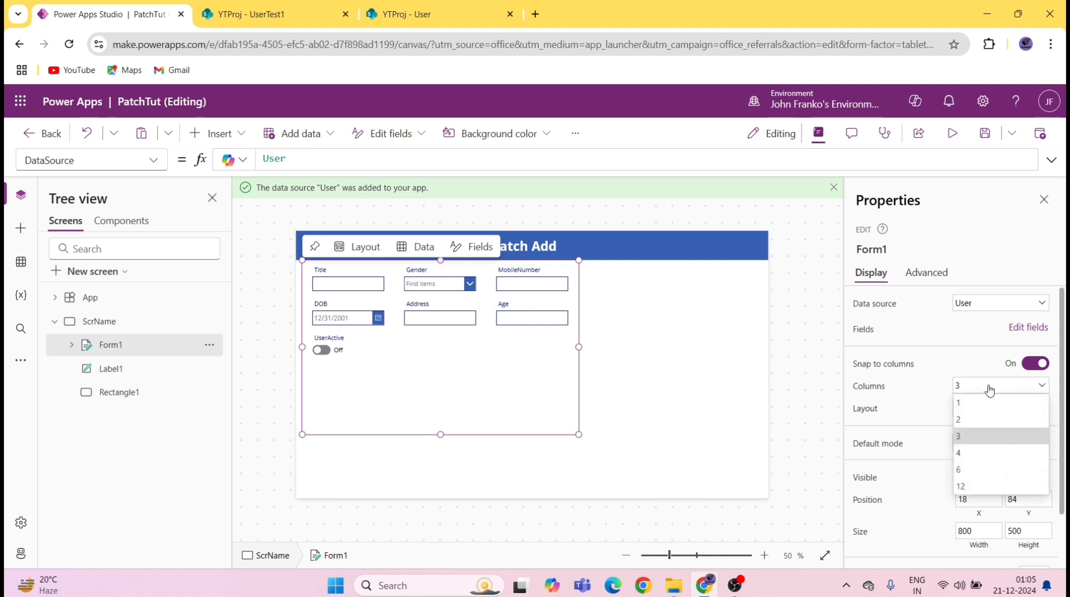
pyautogui.click(983, 419)
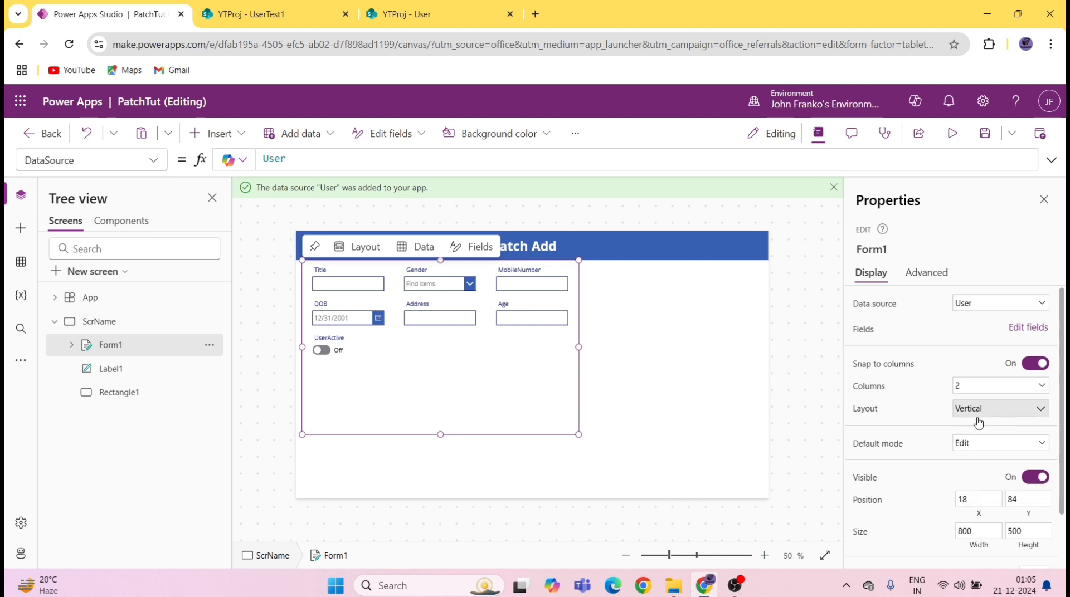
pyautogui.moveTo(578, 347); pyautogui.dragTo(789, 357)
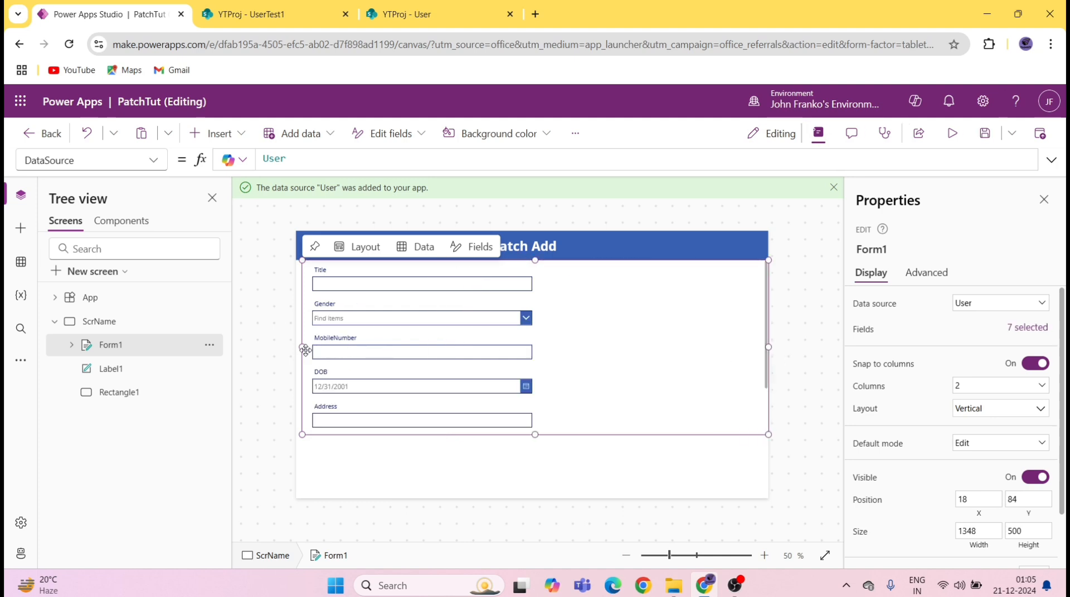
pyautogui.moveTo(300, 347); pyautogui.dragTo(295, 347)
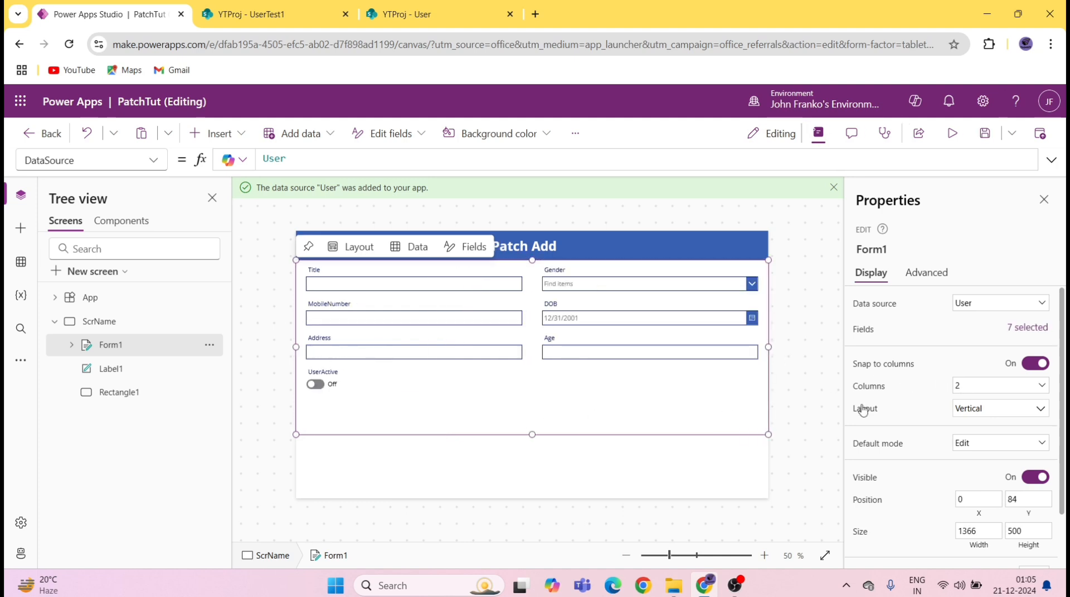
# Step: Delete the Age and UserActive cards from Form1 and save the app
pyautogui.click(599, 347)
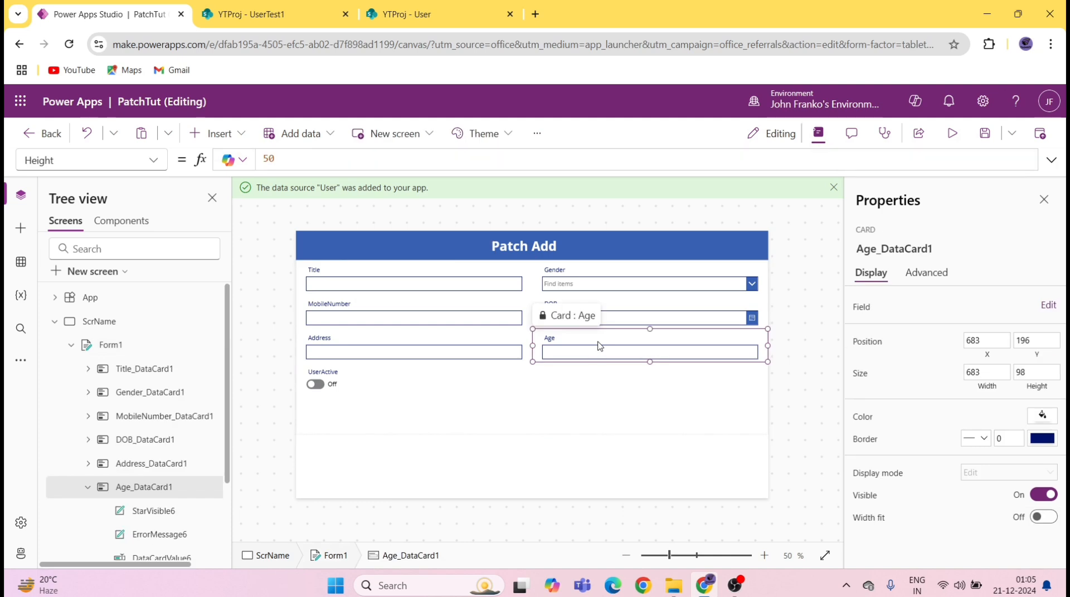
pyautogui.press('Delete')
pyautogui.click(633, 355)
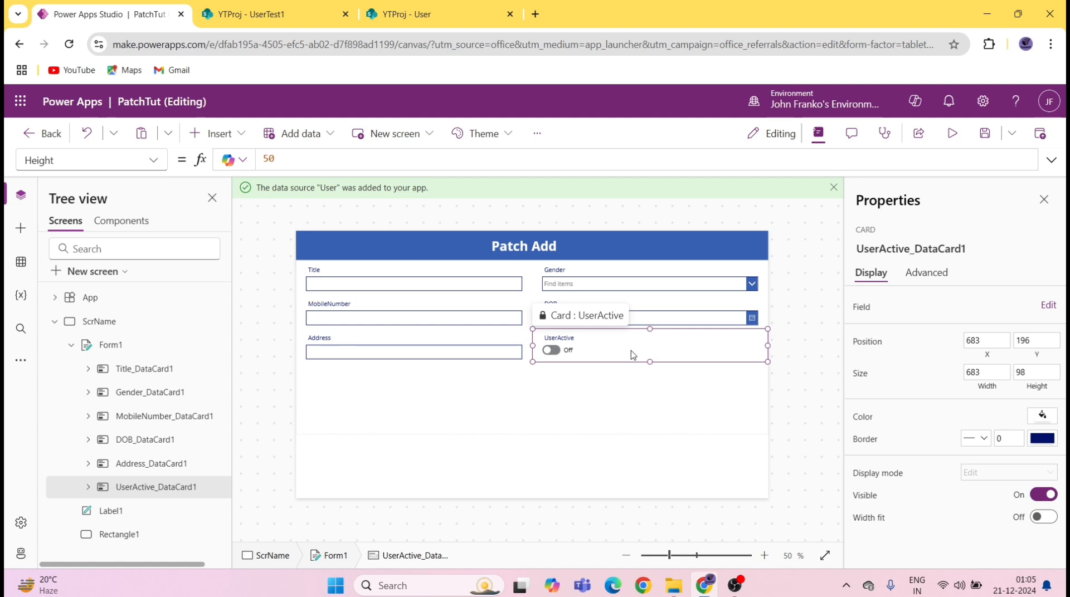
pyautogui.press('Delete')
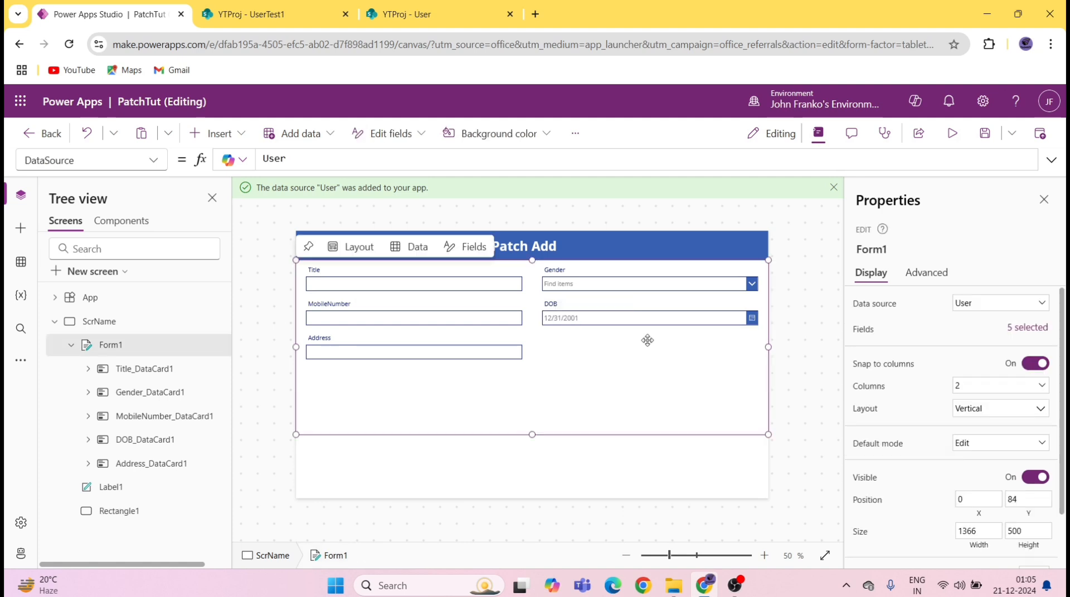
pyautogui.click(987, 133)
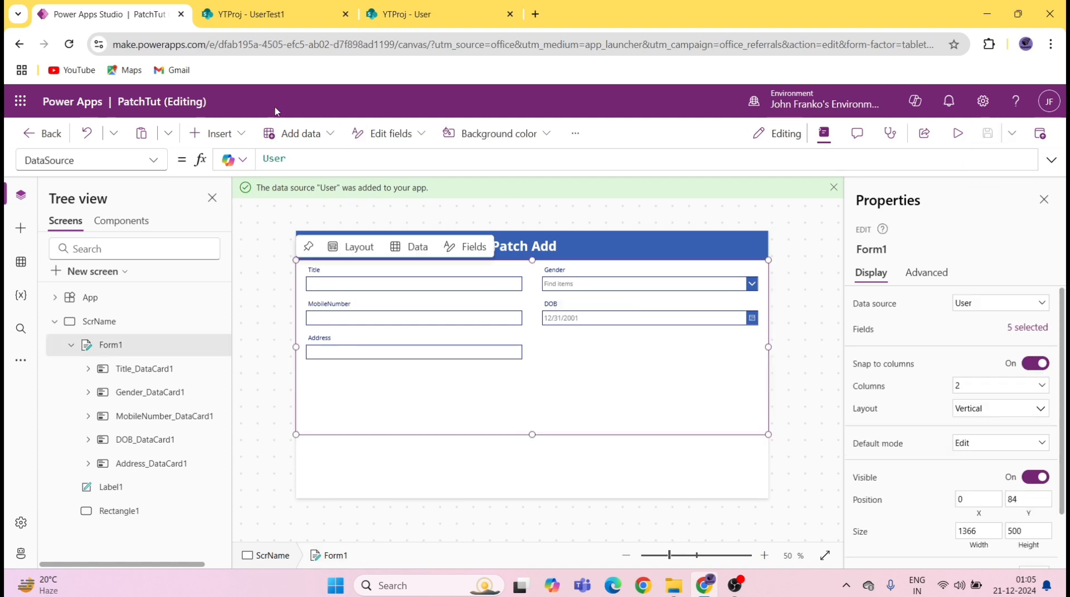
pyautogui.click(232, 133)
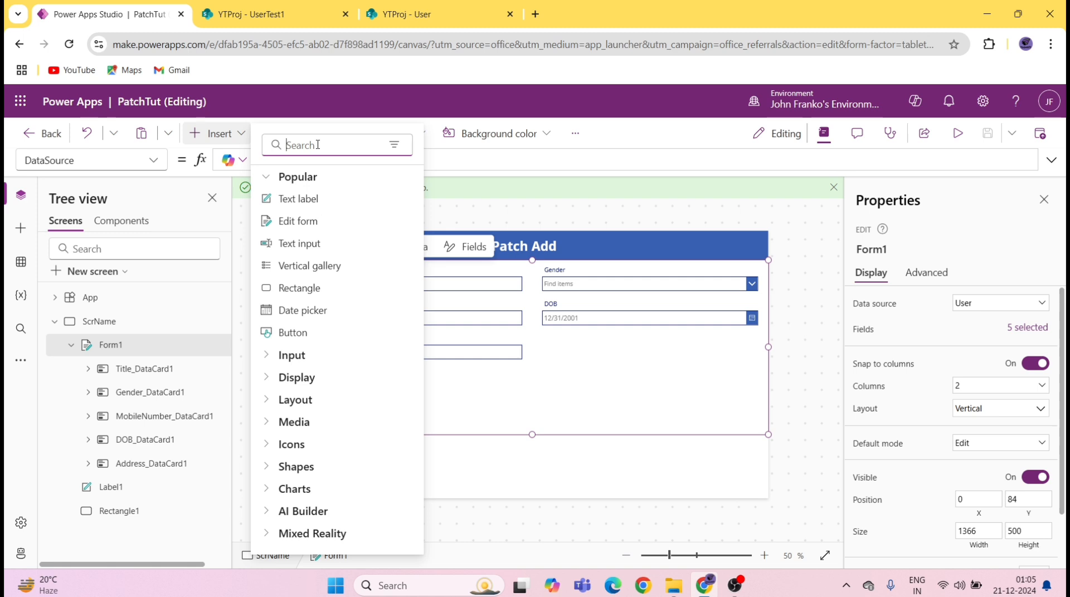
# Step: Insert a button below the form, relabel it Submit, and save the app
pyautogui.write('bu')
pyautogui.click(307, 200)
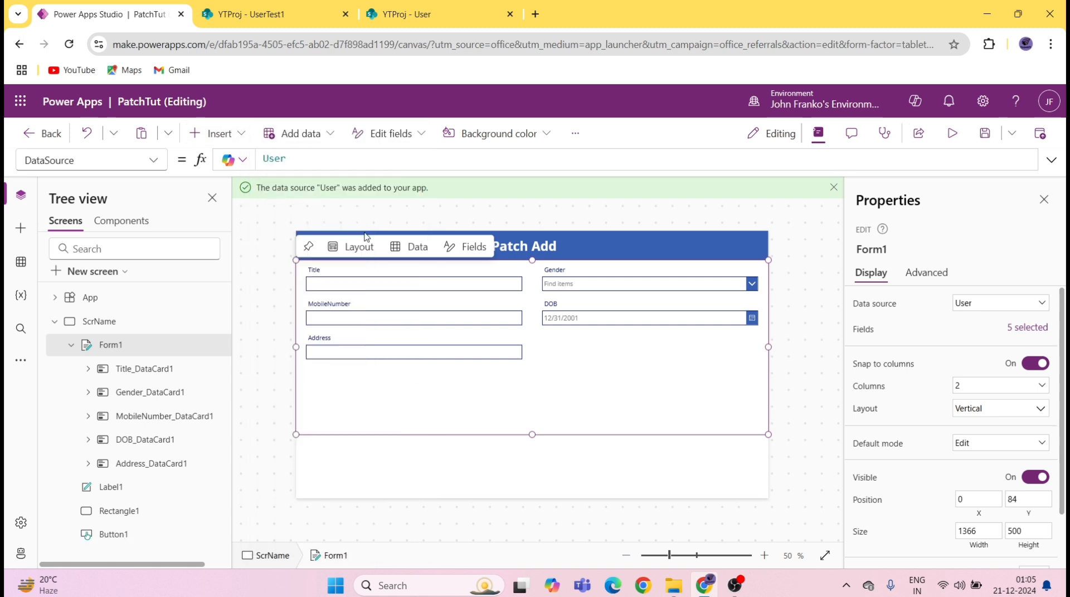
pyautogui.moveTo(347, 259); pyautogui.dragTo(535, 437)
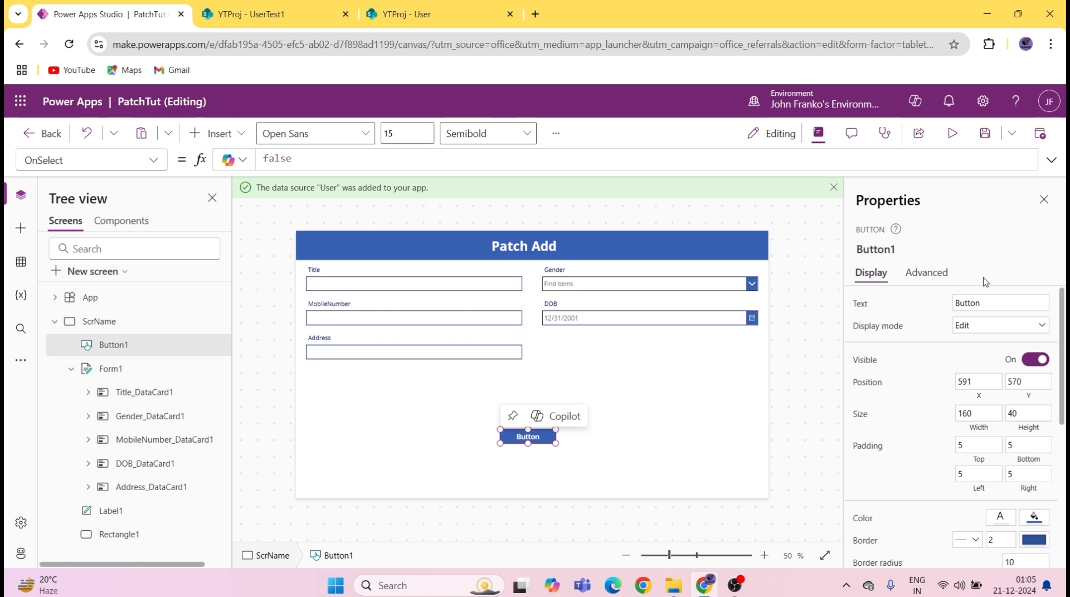
pyautogui.doubleClick(1005, 302)
pyautogui.write('Submit')
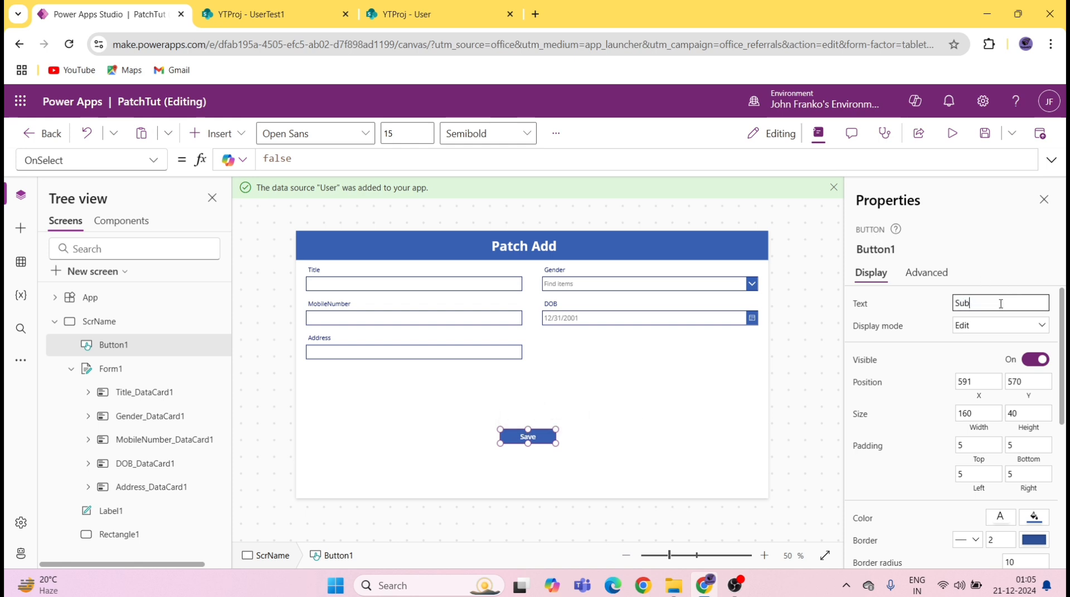
pyautogui.click(984, 133)
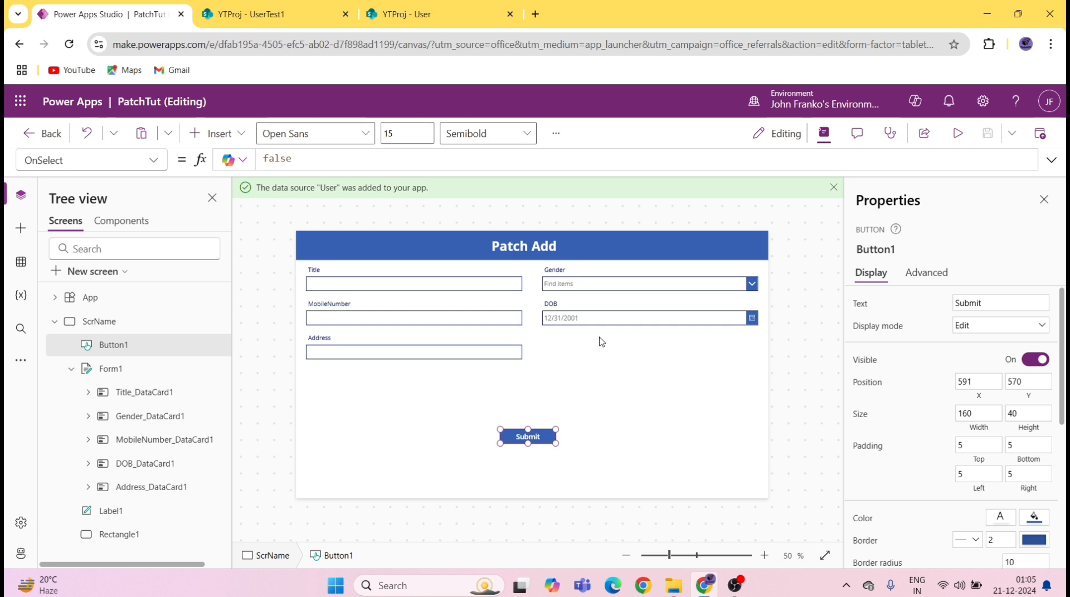
# Step: Rename the Title text input to txt_FullName
pyautogui.click(421, 287)
pyautogui.click(420, 287)
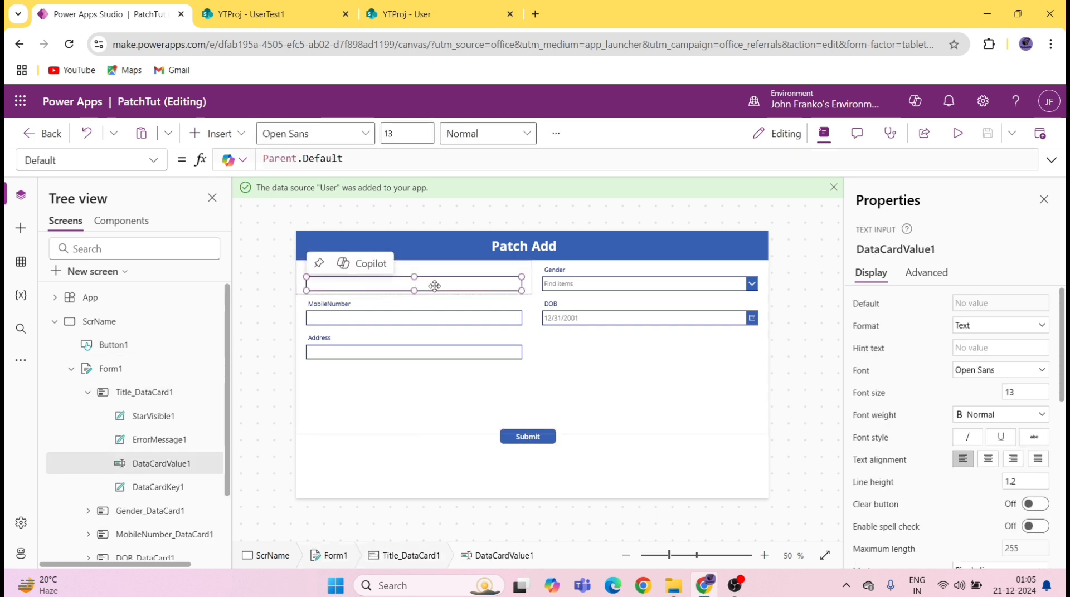
pyautogui.click(899, 250)
pyautogui.write('txt_FullName')
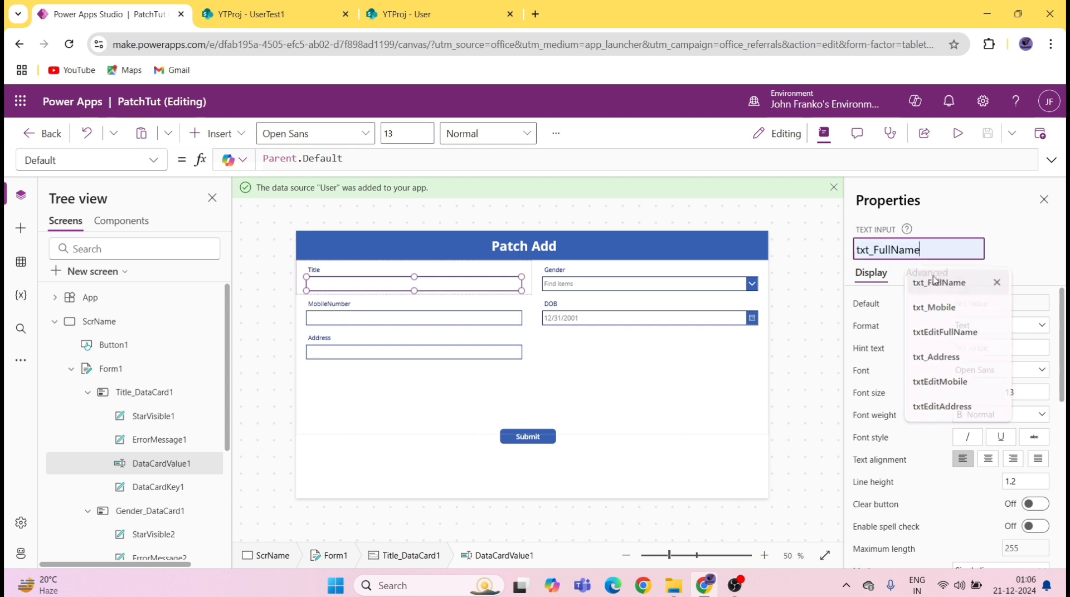
pyautogui.press('Escape')
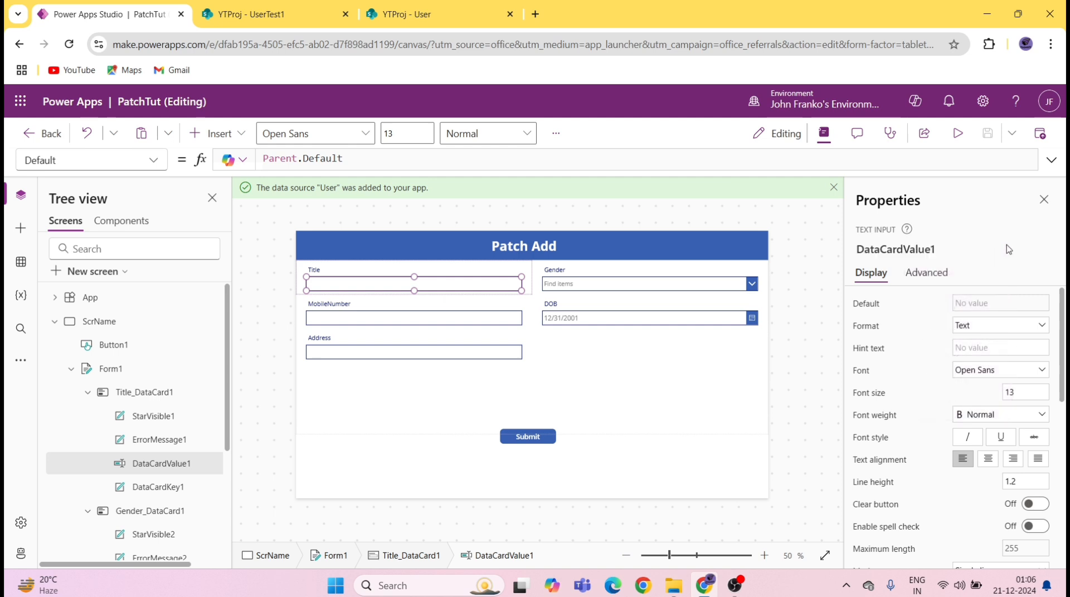
# Step: Rename the Gender combo box to ddGender
pyautogui.click(669, 287)
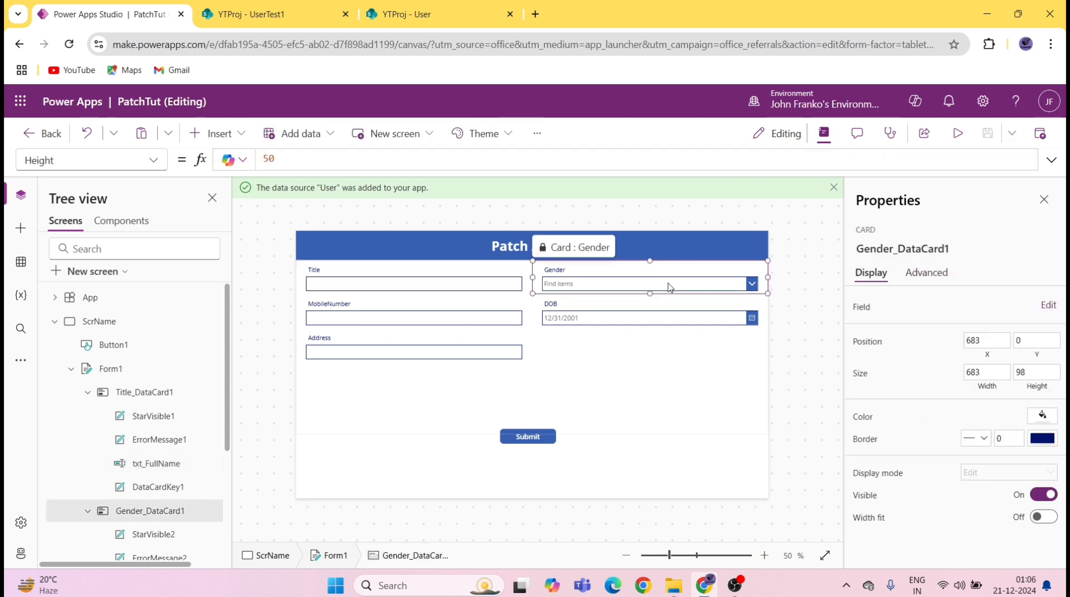
pyautogui.click(670, 285)
pyautogui.click(936, 248)
pyautogui.press('BackSpace')
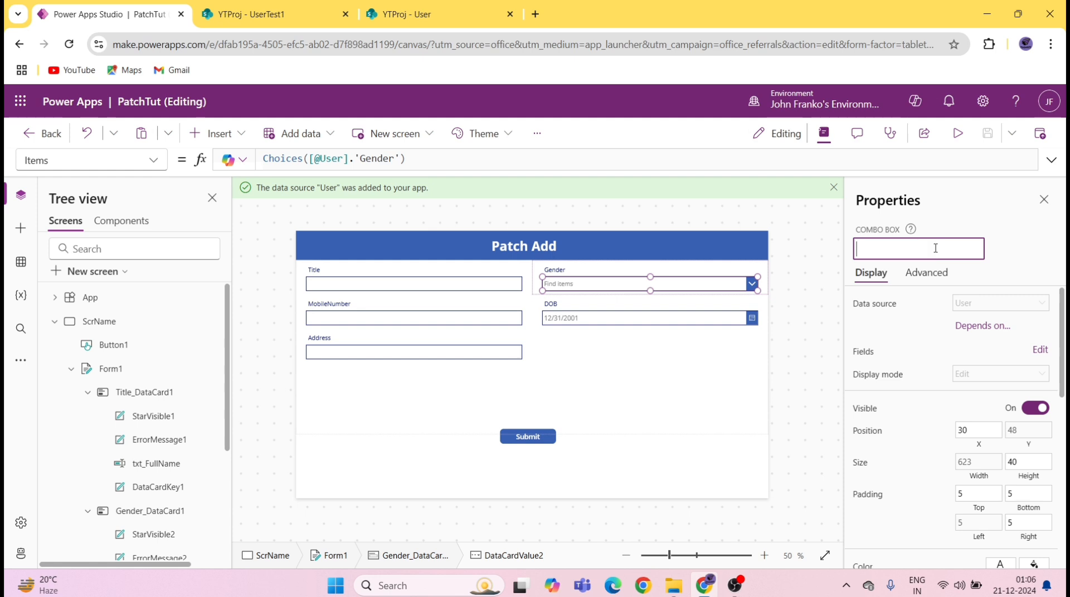
pyautogui.write('ddGender')
pyautogui.click(937, 282)
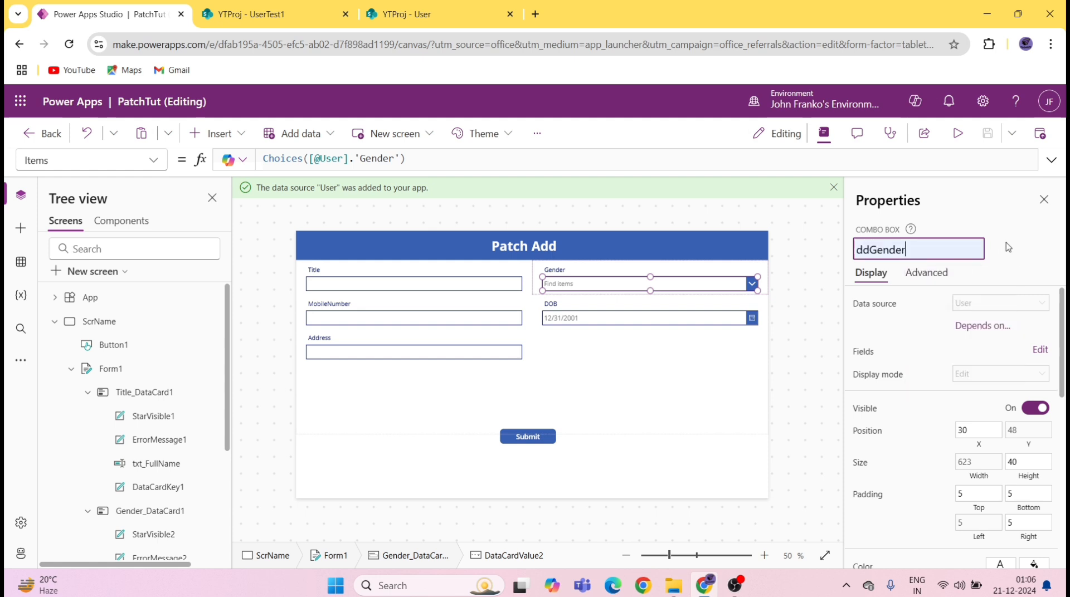
pyautogui.press('Return')
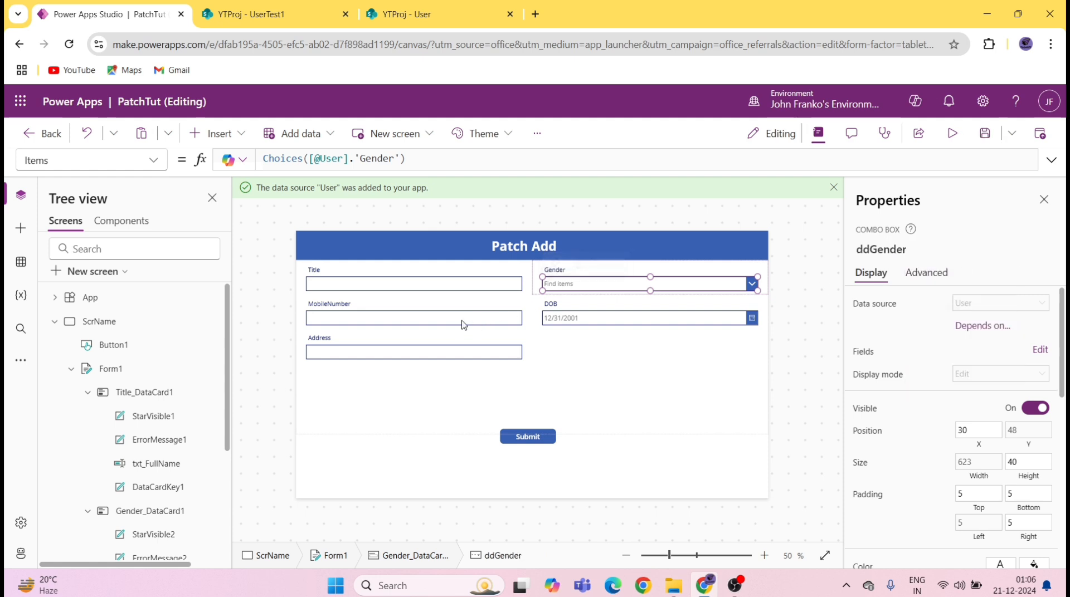
# Step: Rename the MobileNumber text input to txt_Mobile
pyautogui.click(461, 328)
pyautogui.click(461, 319)
pyautogui.click(918, 250)
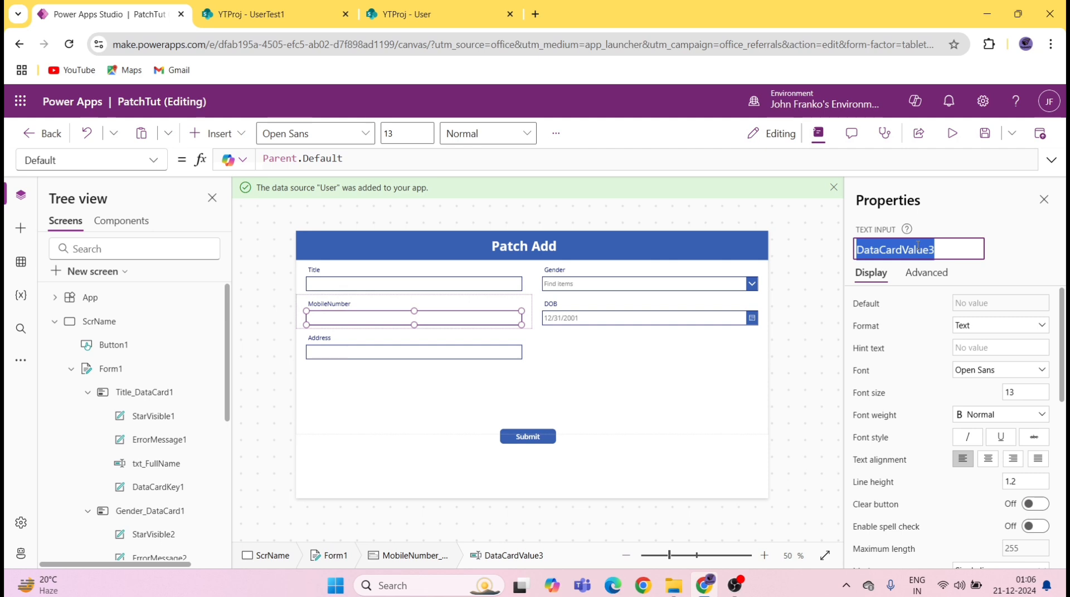
pyautogui.write('txt_Mobile')
pyautogui.click(935, 306)
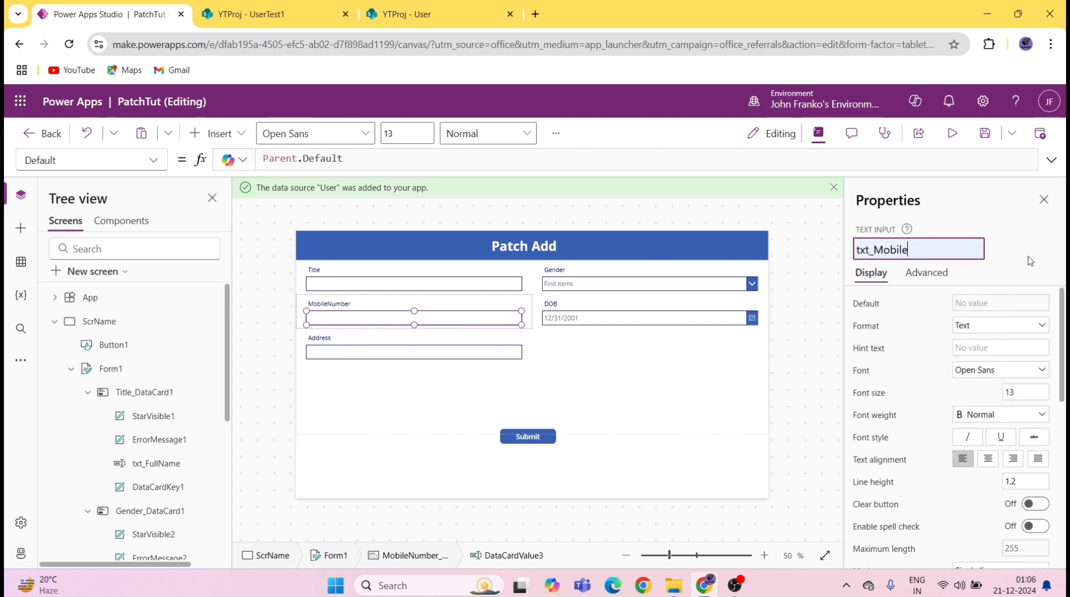
pyautogui.press('Return')
# Step: Rename the DOB date picker to datePickerDOB
pyautogui.click(721, 284)
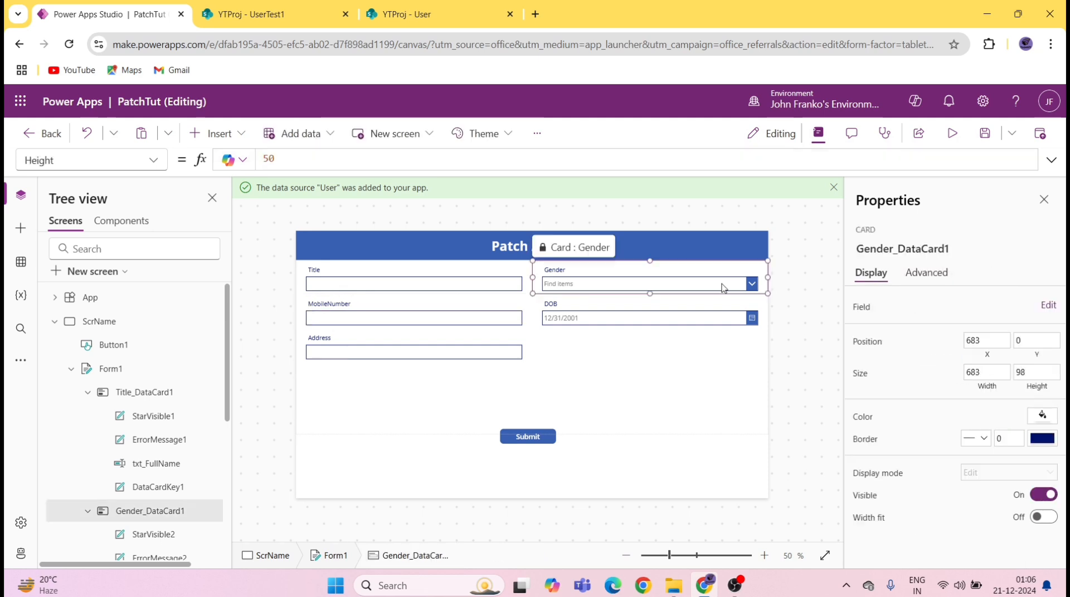
pyautogui.click(721, 284)
pyautogui.click(673, 326)
pyautogui.click(673, 325)
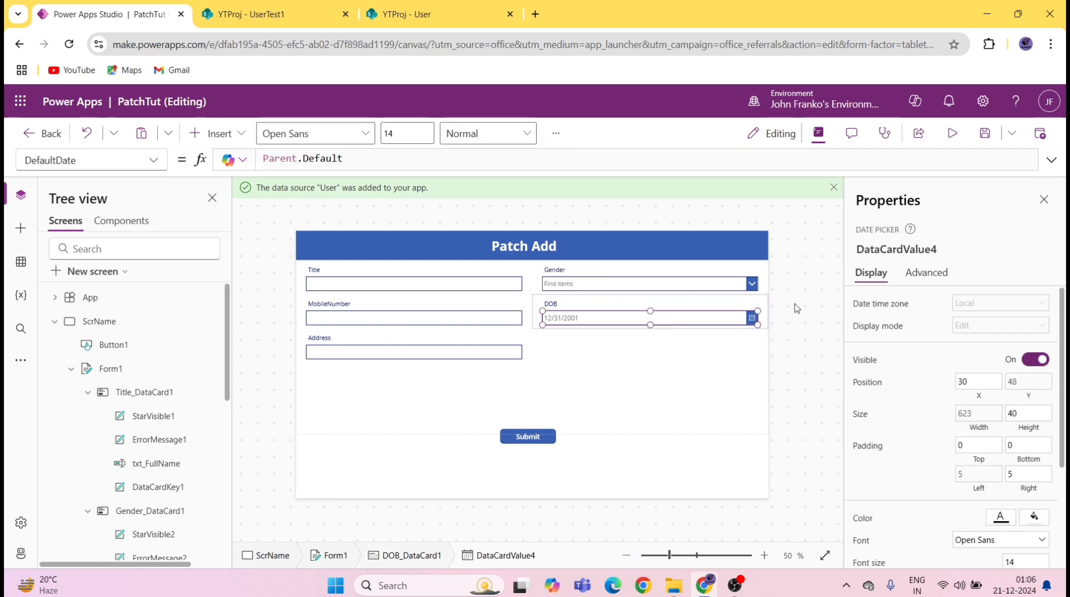
pyautogui.click(911, 250)
pyautogui.write('do')
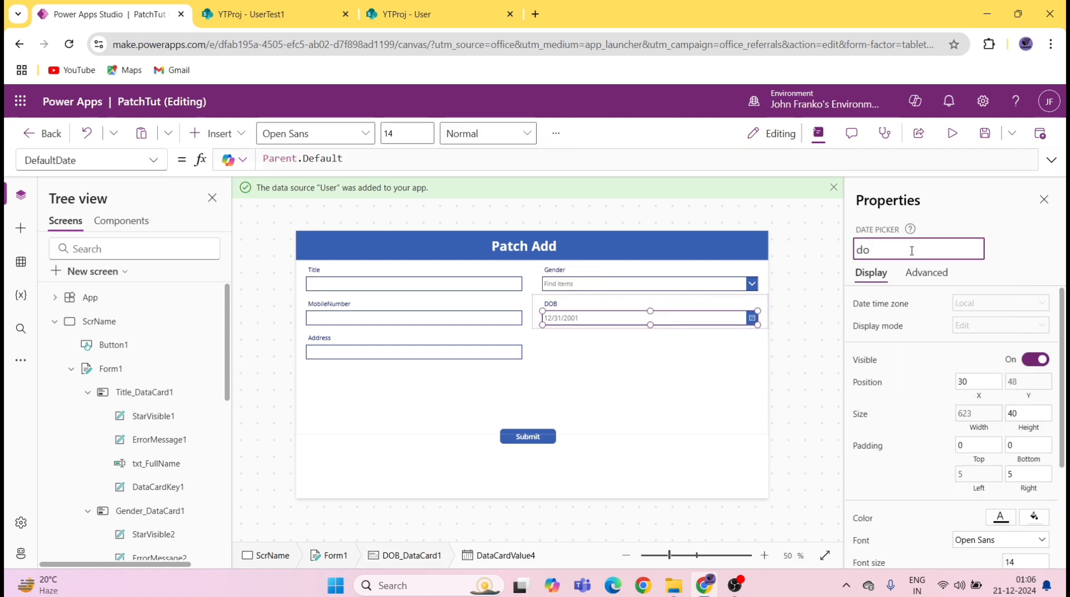
pyautogui.press('BackSpace')
pyautogui.write('at')
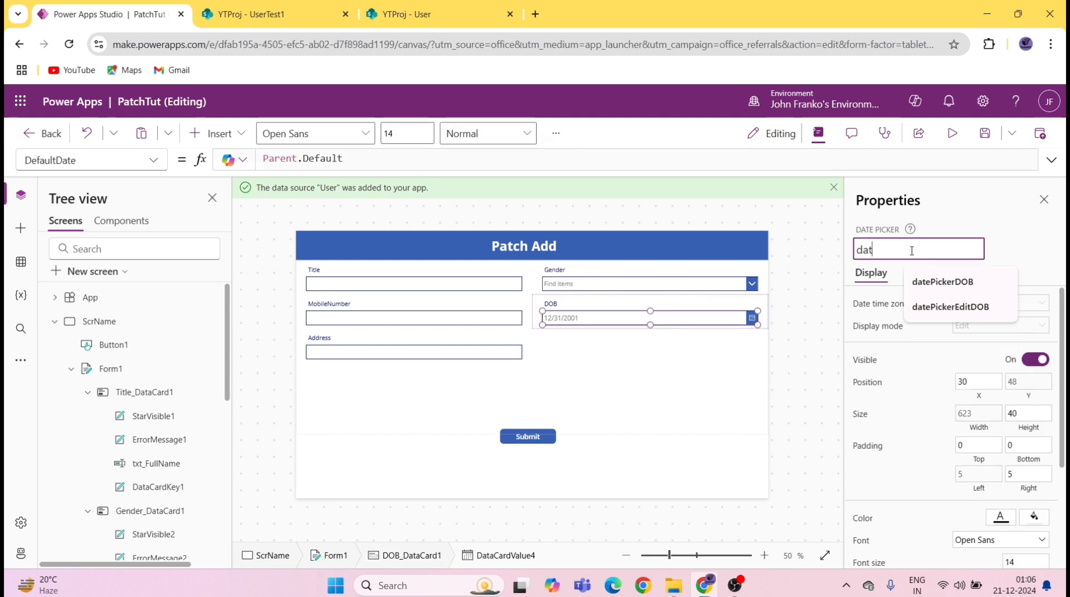
pyautogui.click(947, 282)
pyautogui.click(1018, 253)
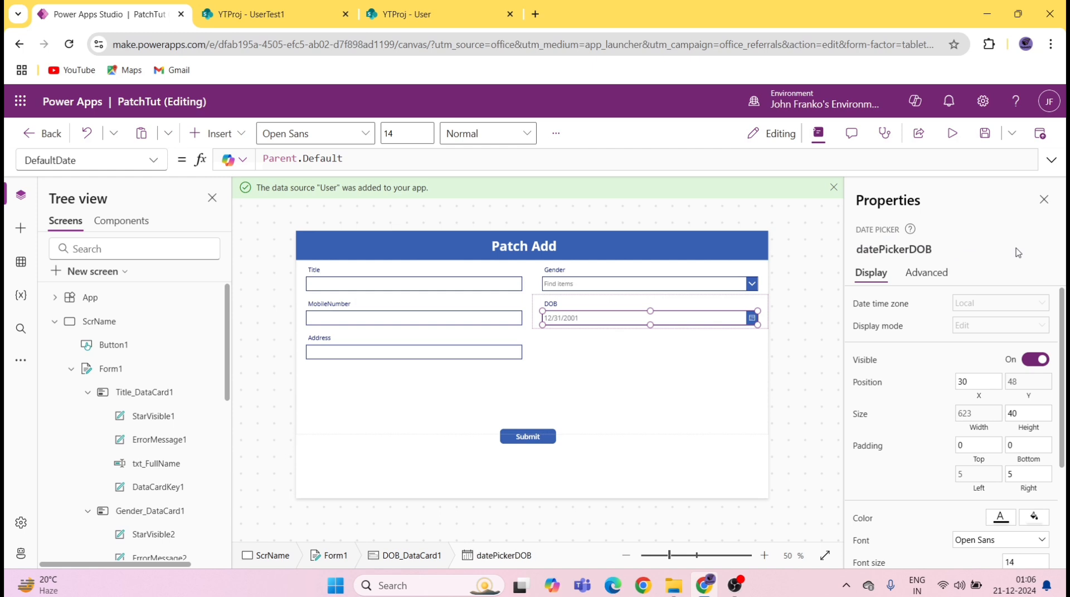
# Step: Rename the Address text input from DataCardValue5 to txt_Address
pyautogui.click(452, 350)
pyautogui.click(452, 350)
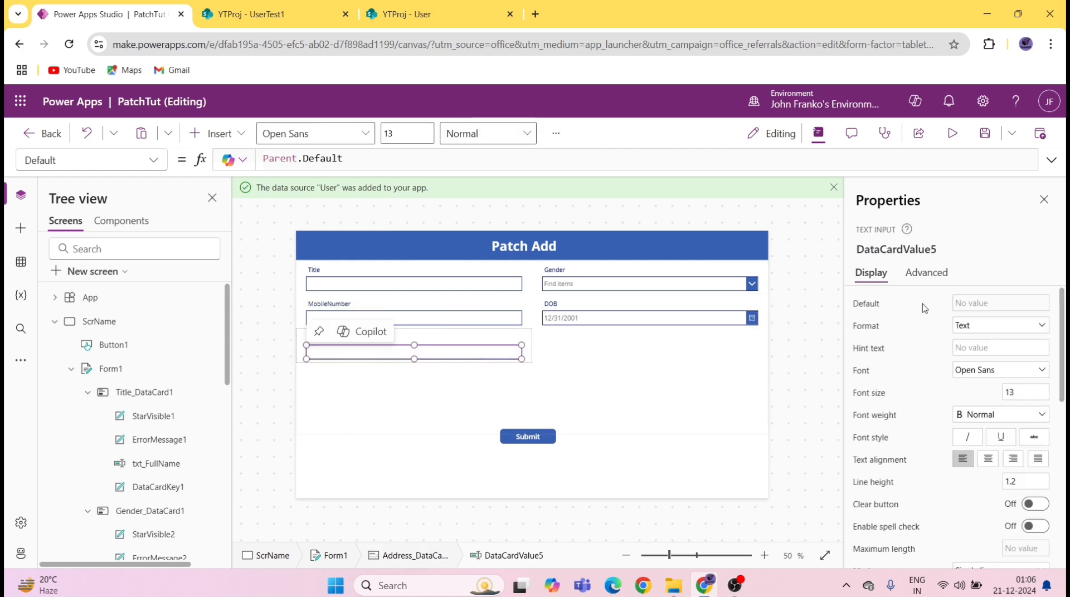
pyautogui.click(941, 248)
pyautogui.press('BackSpace')
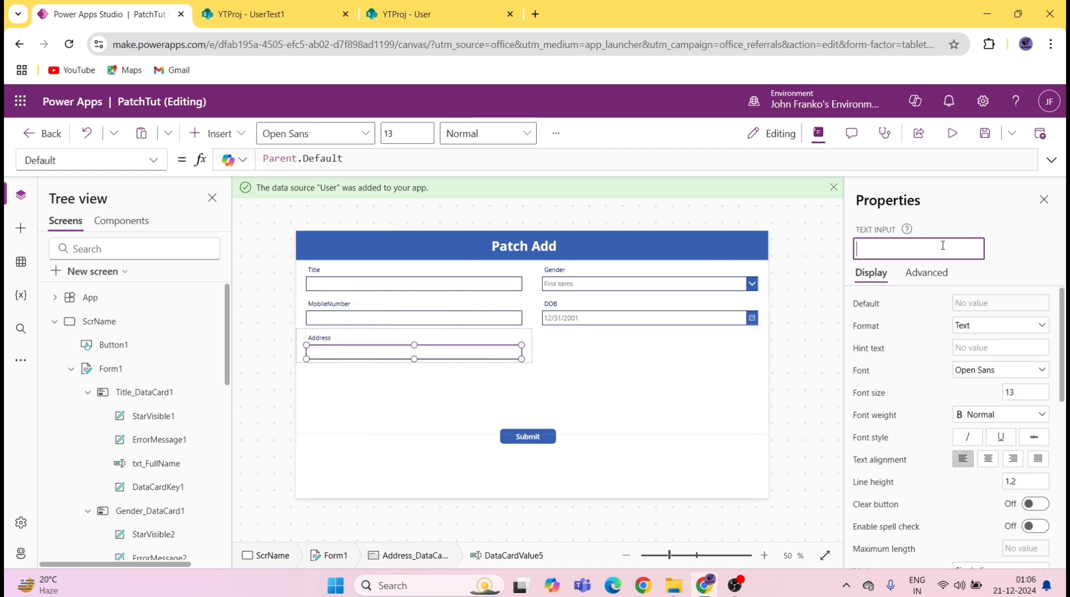
pyautogui.write('txt_Address')
pyautogui.click(997, 357)
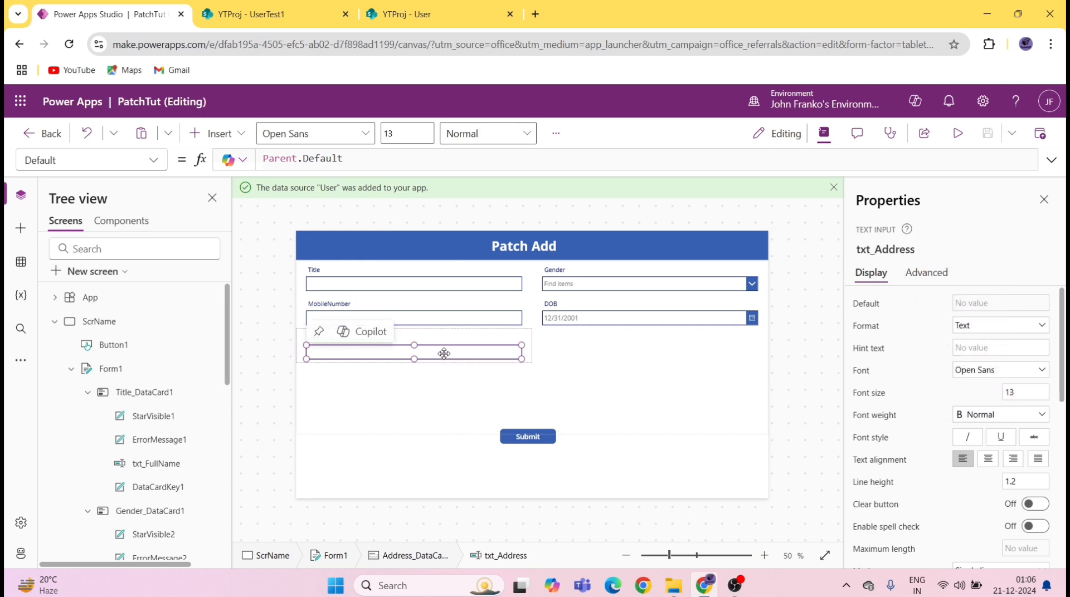
# Step: Change the Address input's Mode from TextMode.SingleLine to TextMode.MultiLine
pyautogui.click(154, 160)
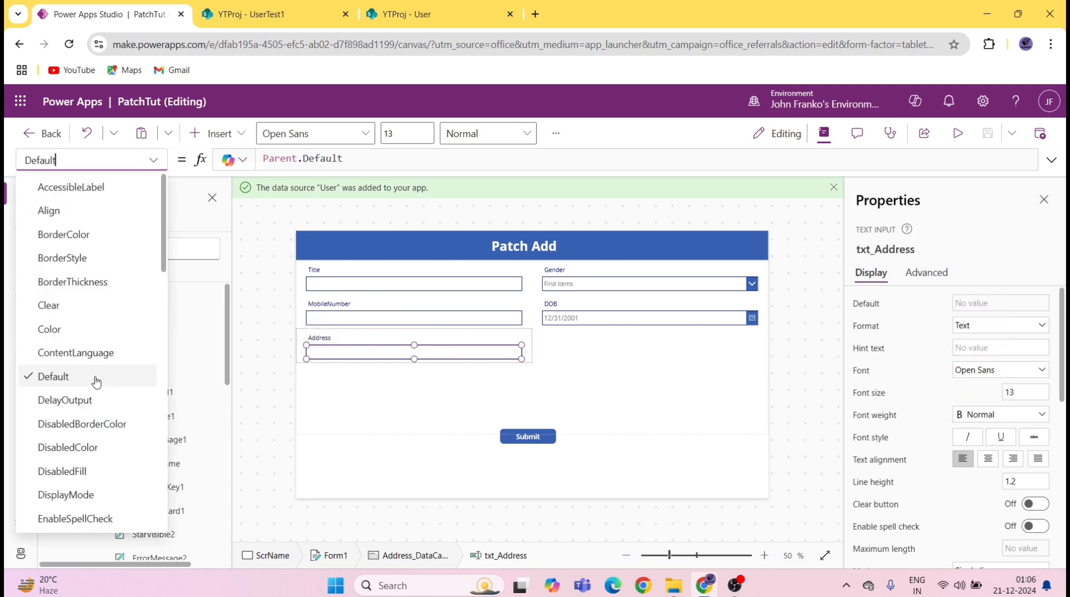
pyautogui.scroll(-10, 91, 394)
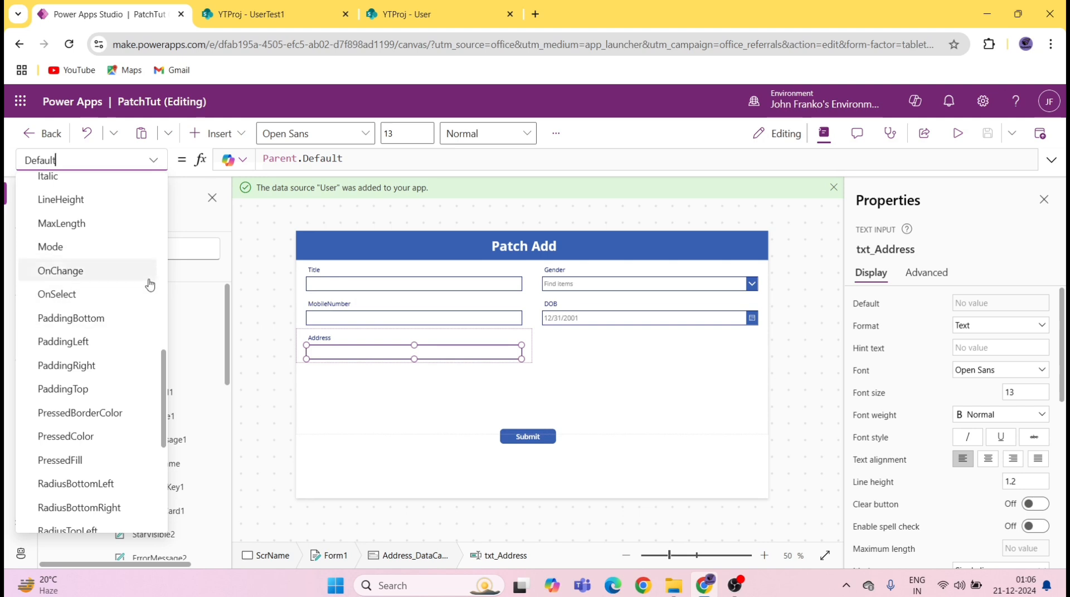
pyautogui.click(77, 249)
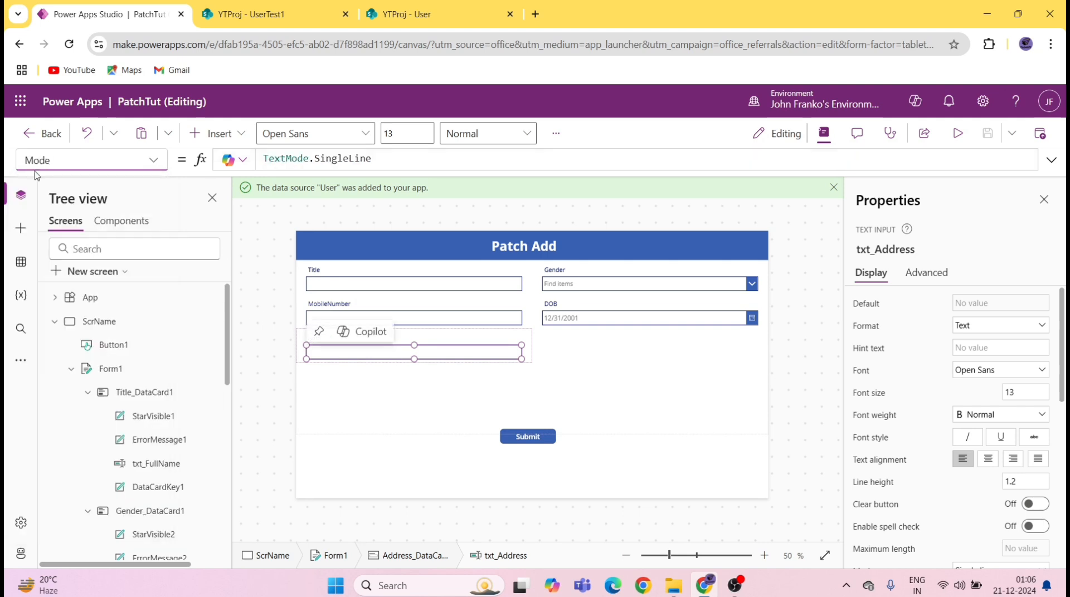
pyautogui.doubleClick(372, 159)
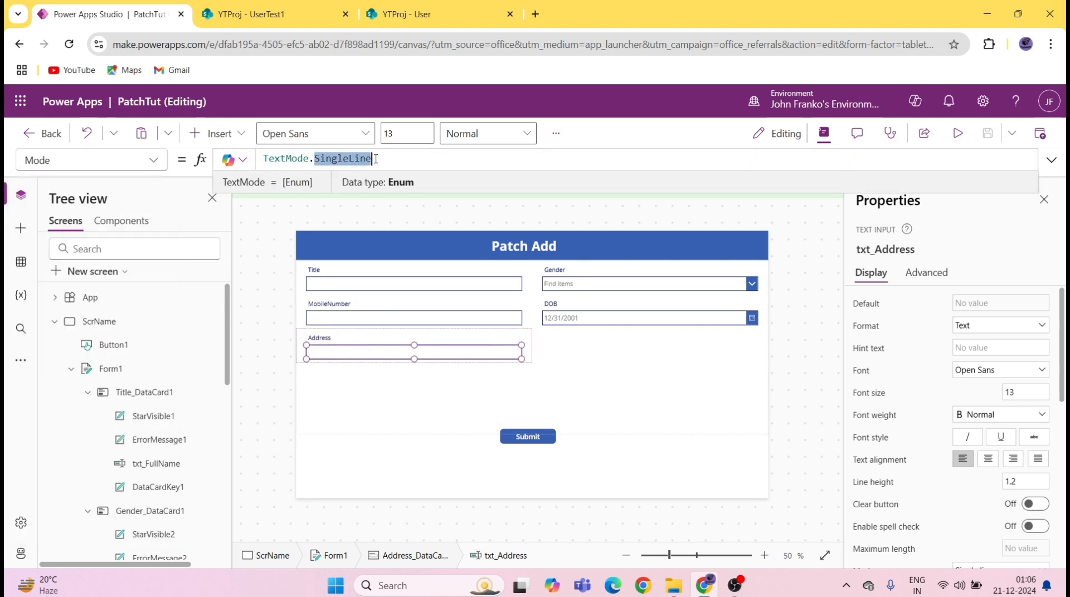
pyautogui.press('BackSpace')
pyautogui.write('m')
pyautogui.click(372, 169)
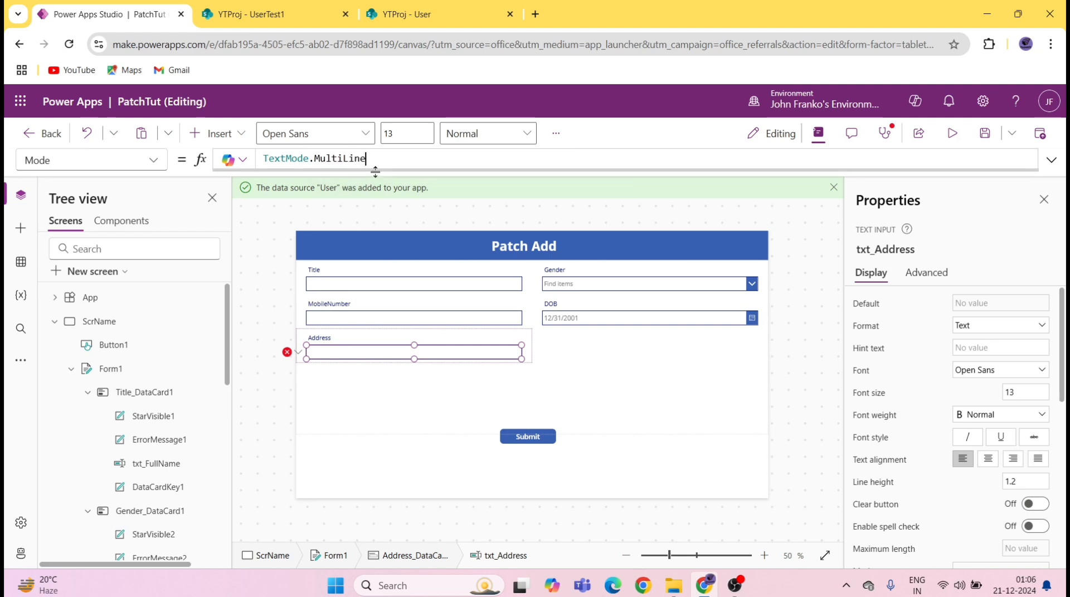
# Step: Drag the Address card's bottom edge down so the card is 150 high
pyautogui.click(505, 341)
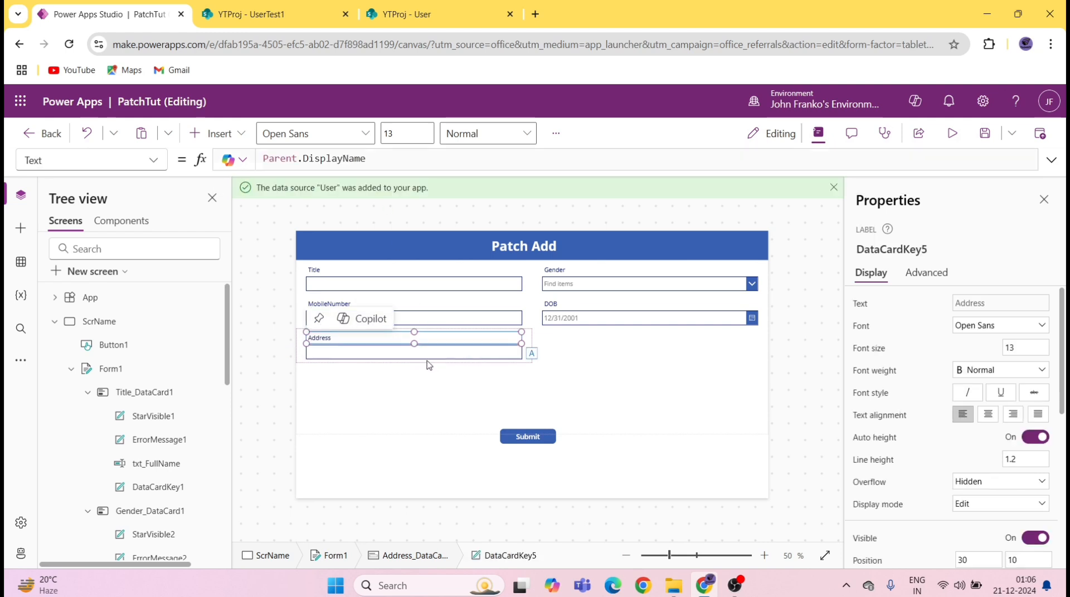
pyautogui.click(427, 361)
pyautogui.click(530, 335)
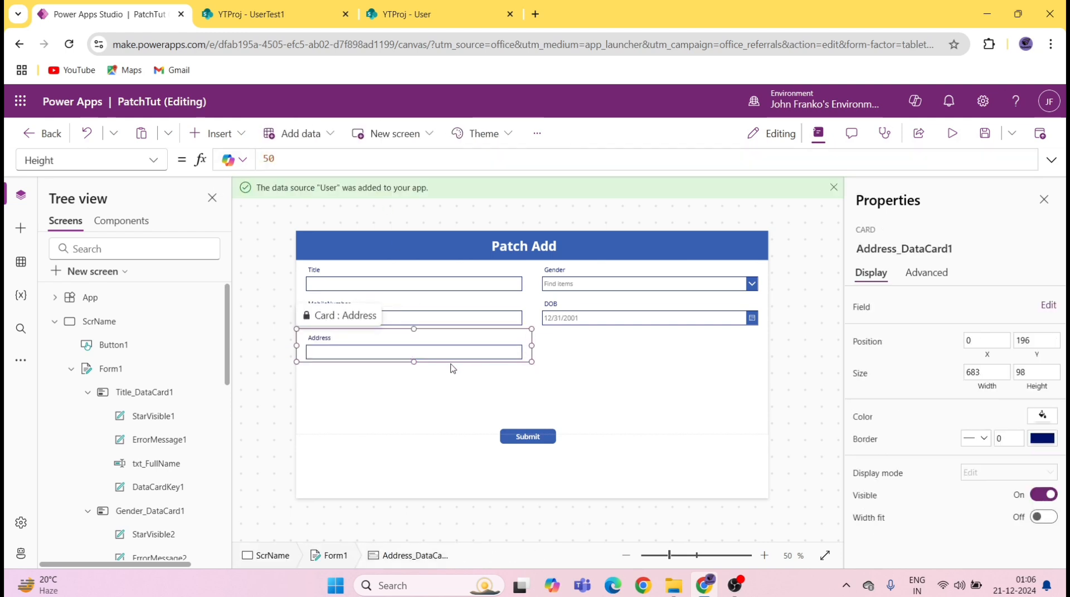
pyautogui.moveTo(416, 365); pyautogui.dragTo(415, 374)
pyautogui.click(417, 355)
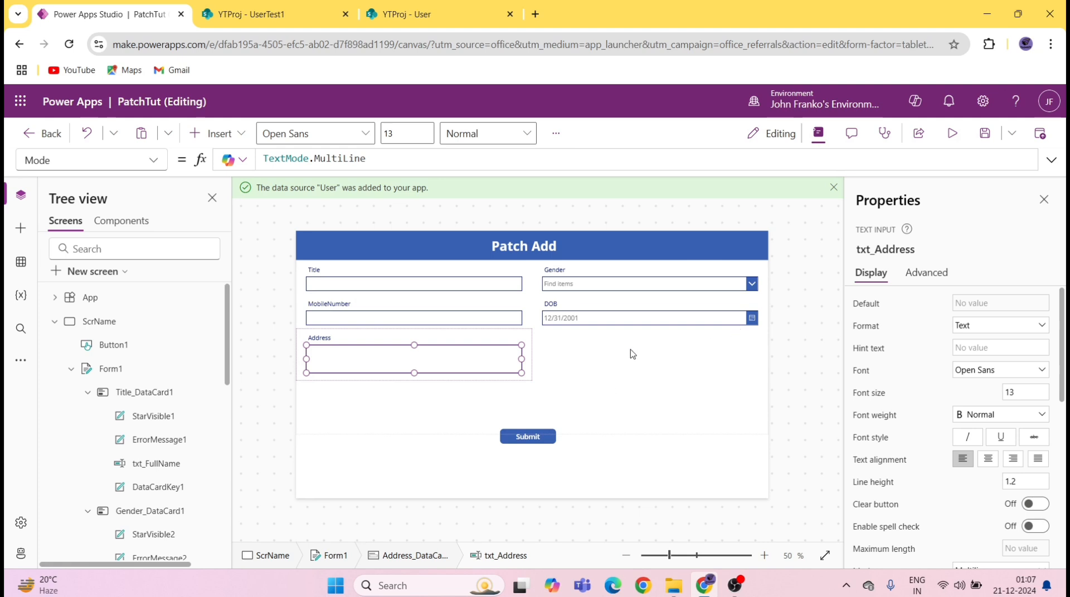
# Step: Replace the Submit button's OnSelect value false with the Patch function
pyautogui.click(401, 284)
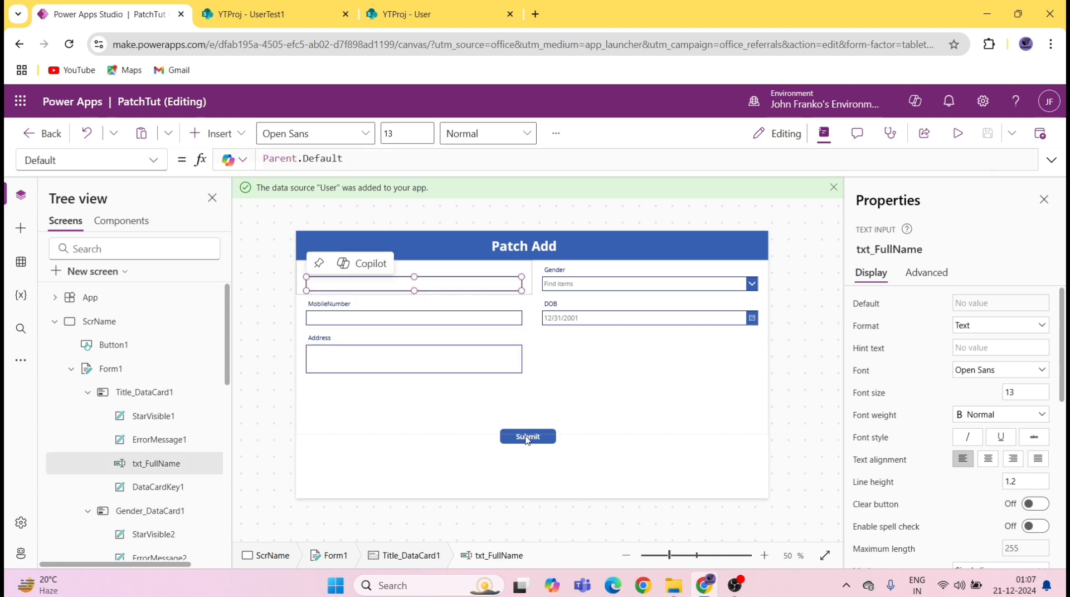
pyautogui.click(528, 437)
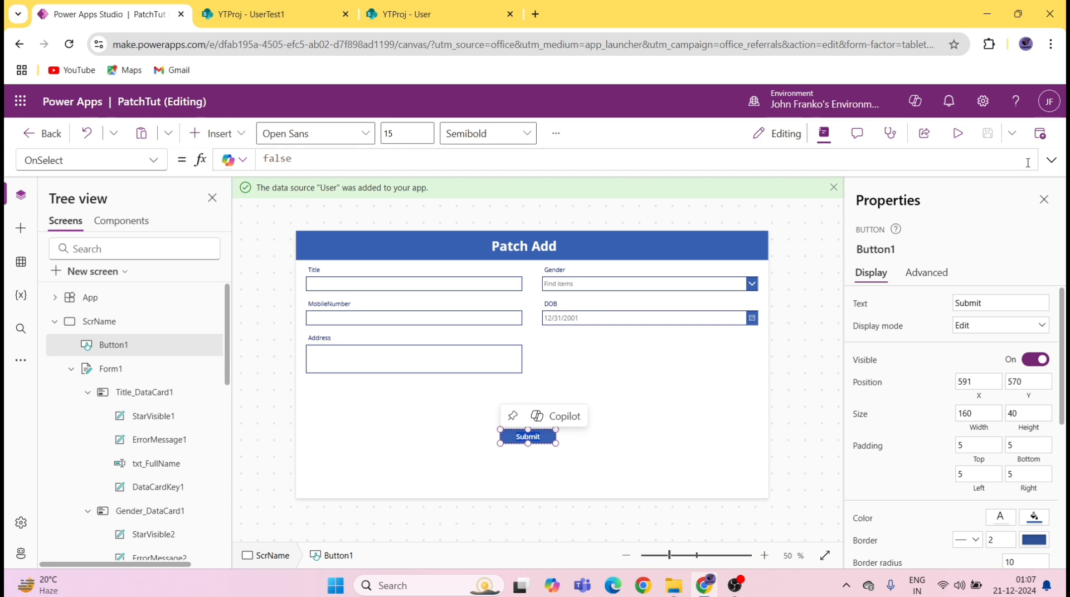
pyautogui.click(1050, 162)
pyautogui.click(398, 171)
pyautogui.hotkey('ctrl', 'a')
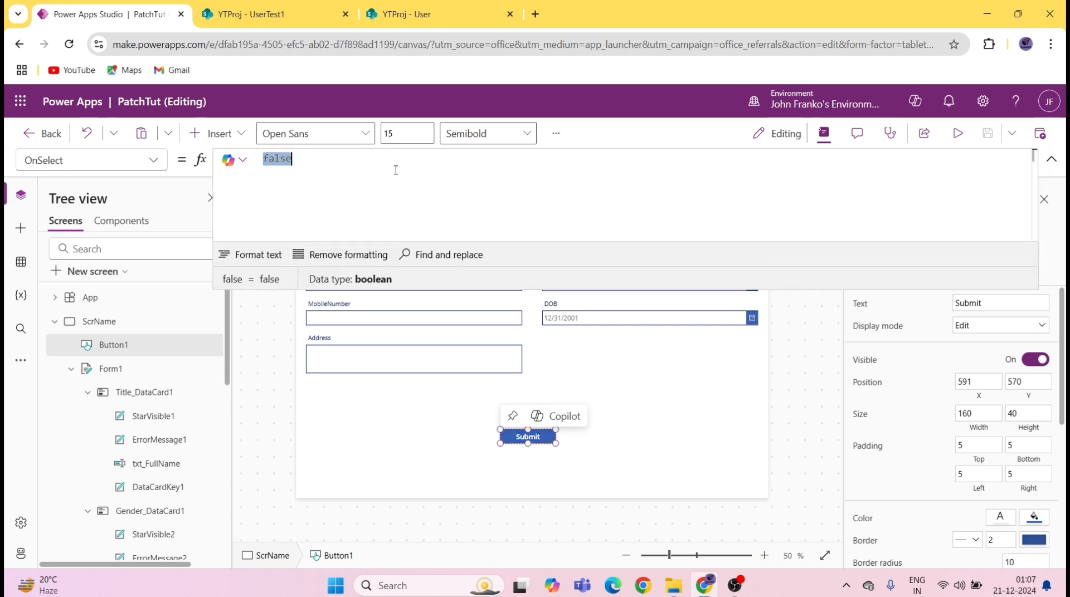
pyautogui.write('patch')
pyautogui.click(395, 174)
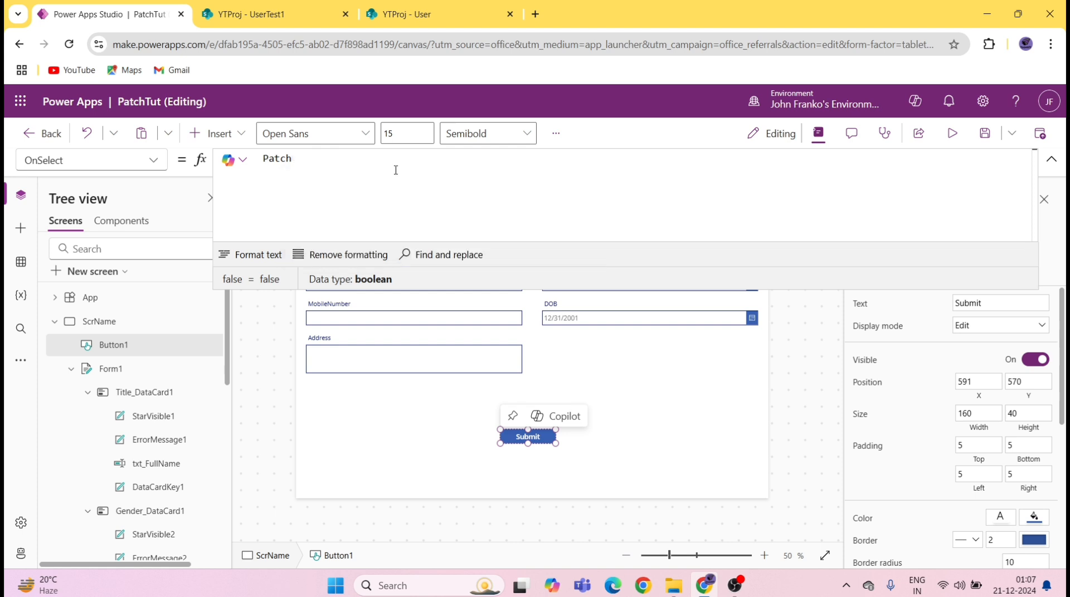
# Step: Complete the formula as Patch(User,Defaults(User),{Title:txt_FullName.Text})
pyautogui.write('(')
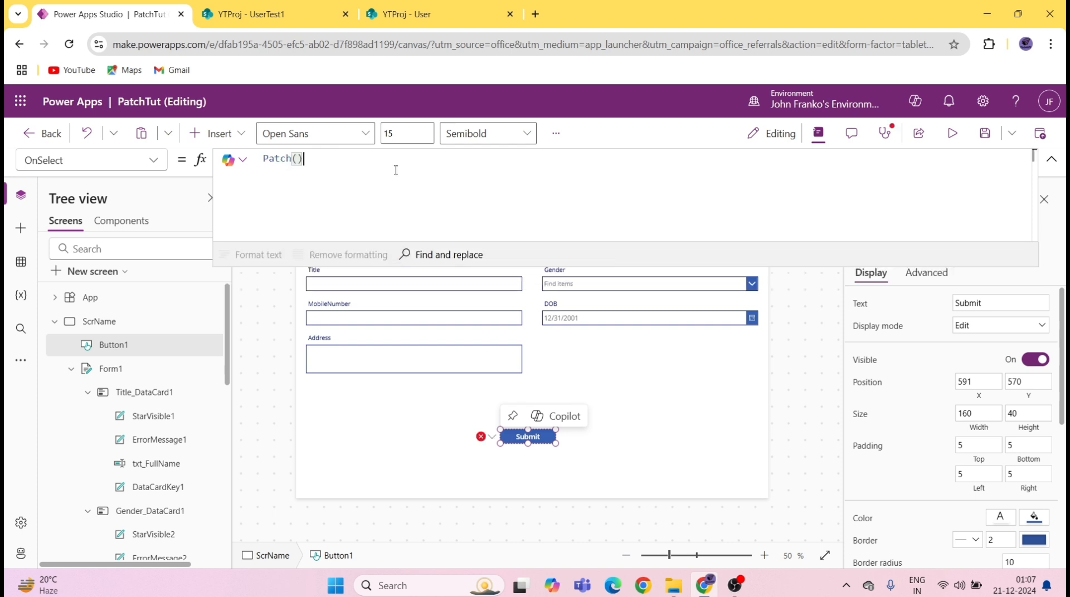
pyautogui.write('User')
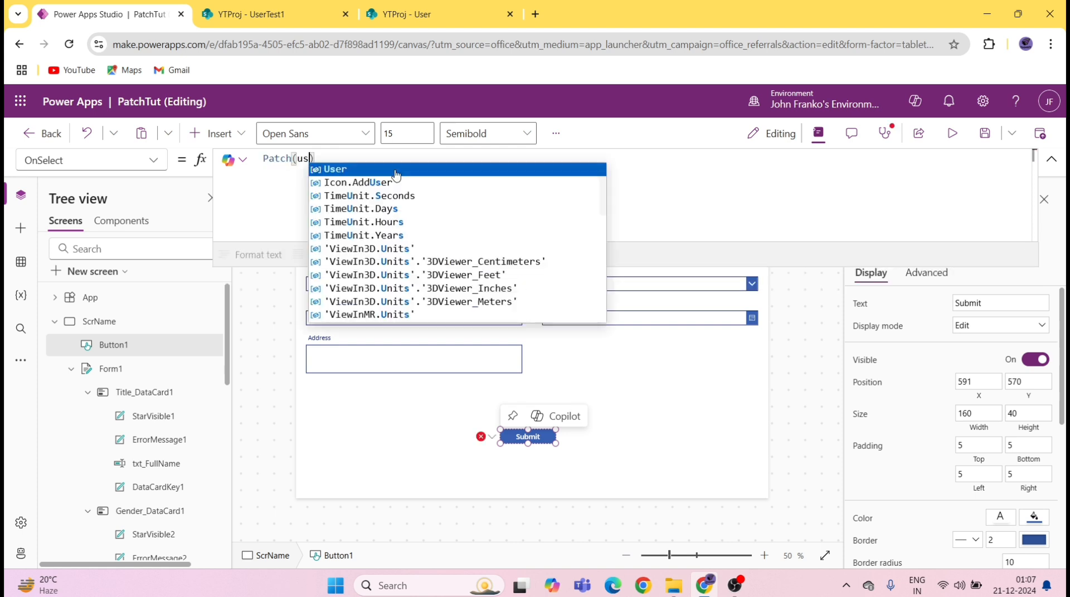
pyautogui.write(',Defaults')
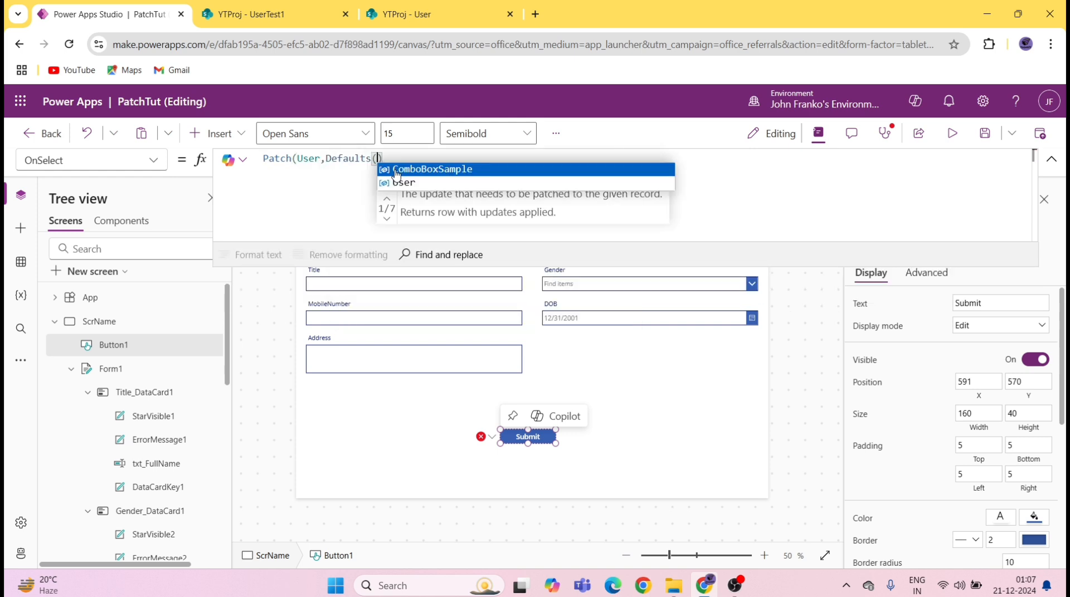
pyautogui.write('(')
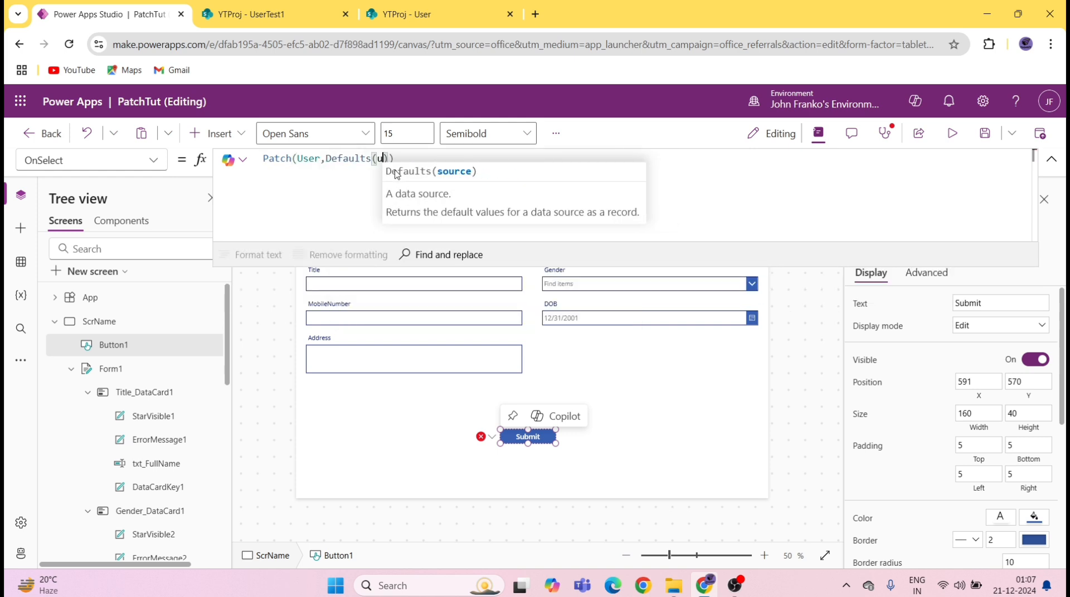
pyautogui.write('User')
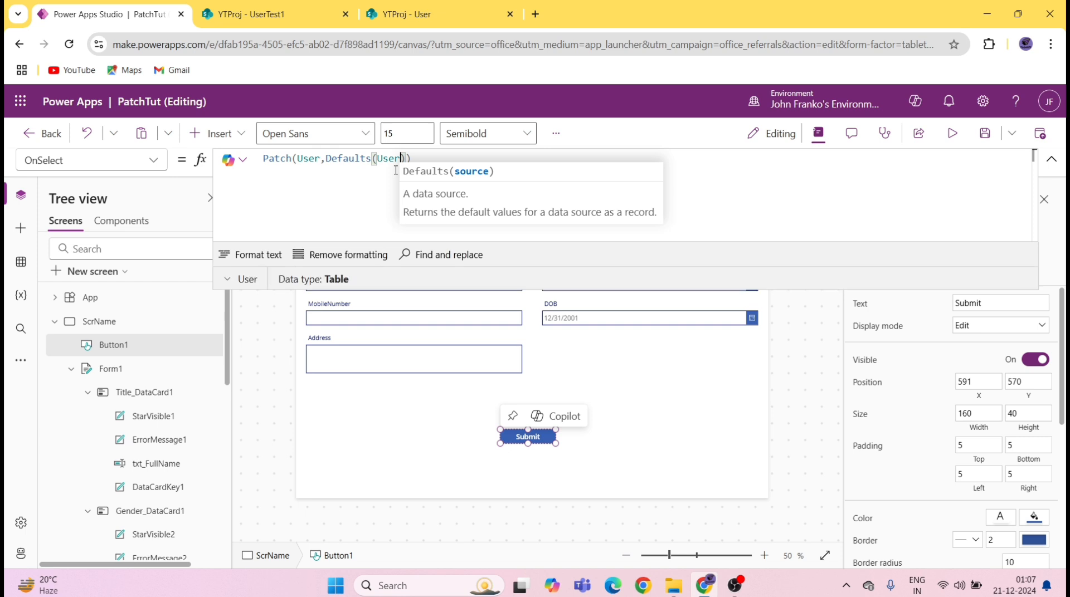
pyautogui.write(')')
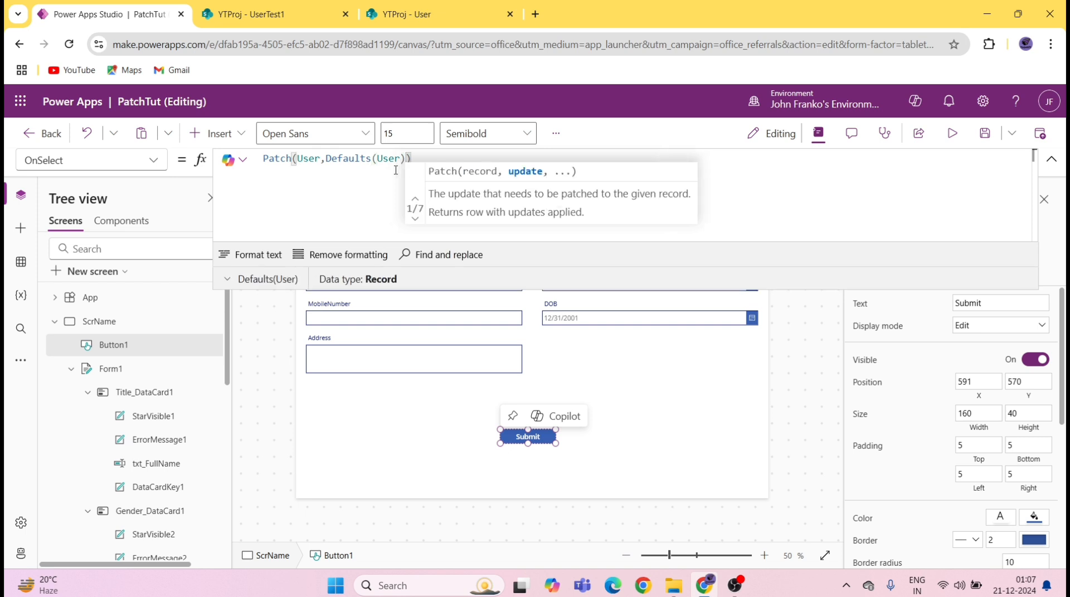
pyautogui.write(",{'Color Tag':")
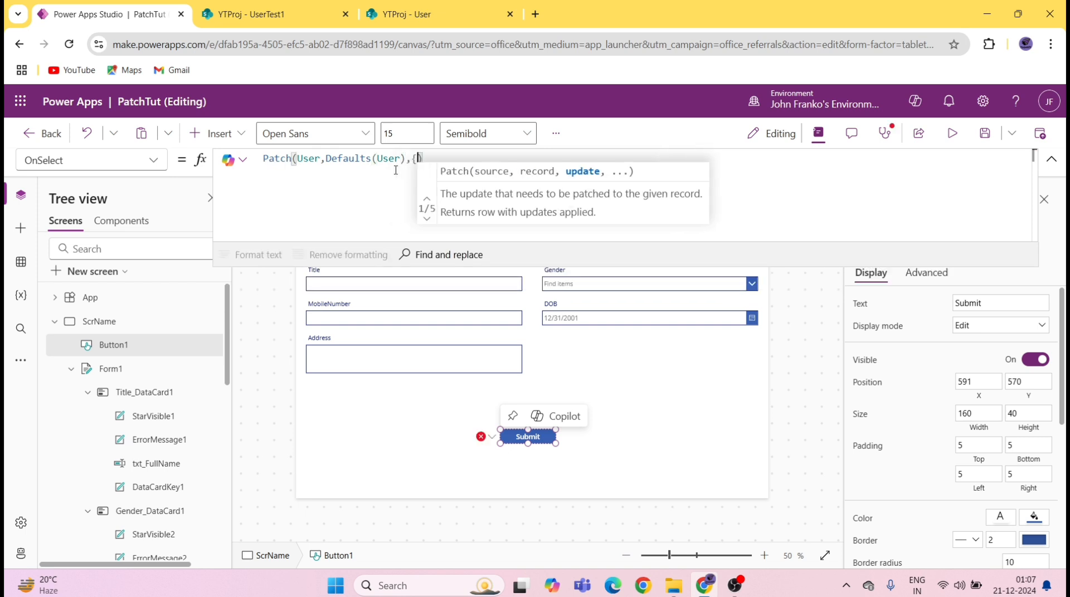
pyautogui.press('BackSpace')
pyautogui.press('BackSpace')
pyautogui.press('BackSpace')
pyautogui.press('BackSpace')
pyautogui.press('BackSpace')
pyautogui.press('BackSpace')
pyautogui.press('BackSpace')
pyautogui.press('BackSpace')
pyautogui.press('BackSpace')
pyautogui.press('BackSpace')
pyautogui.press('BackSpace')
pyautogui.press('BackSpace')
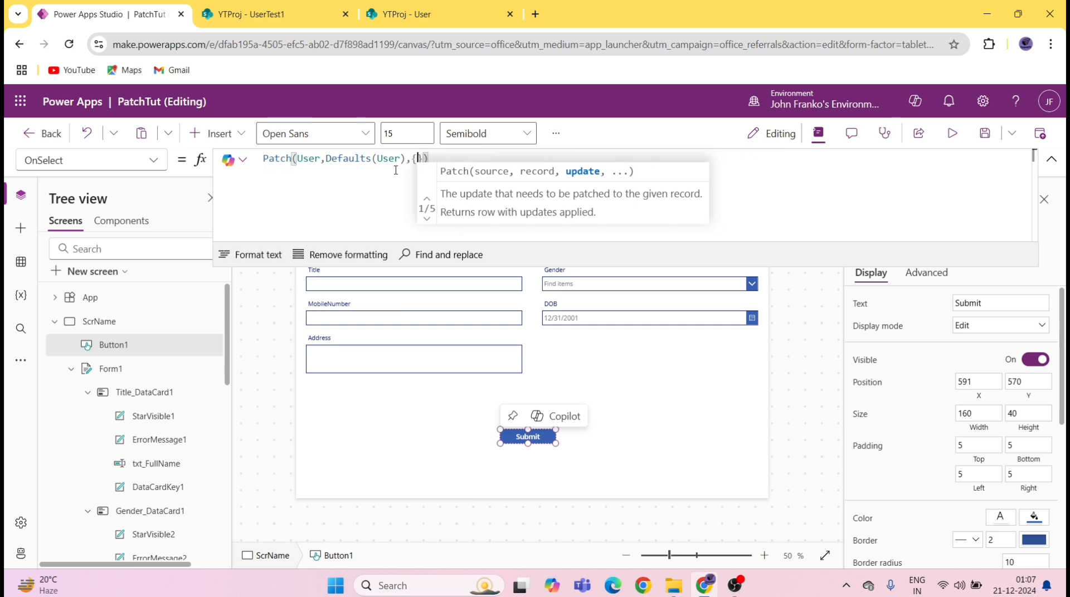
pyautogui.hotkey('shift', 'Return')
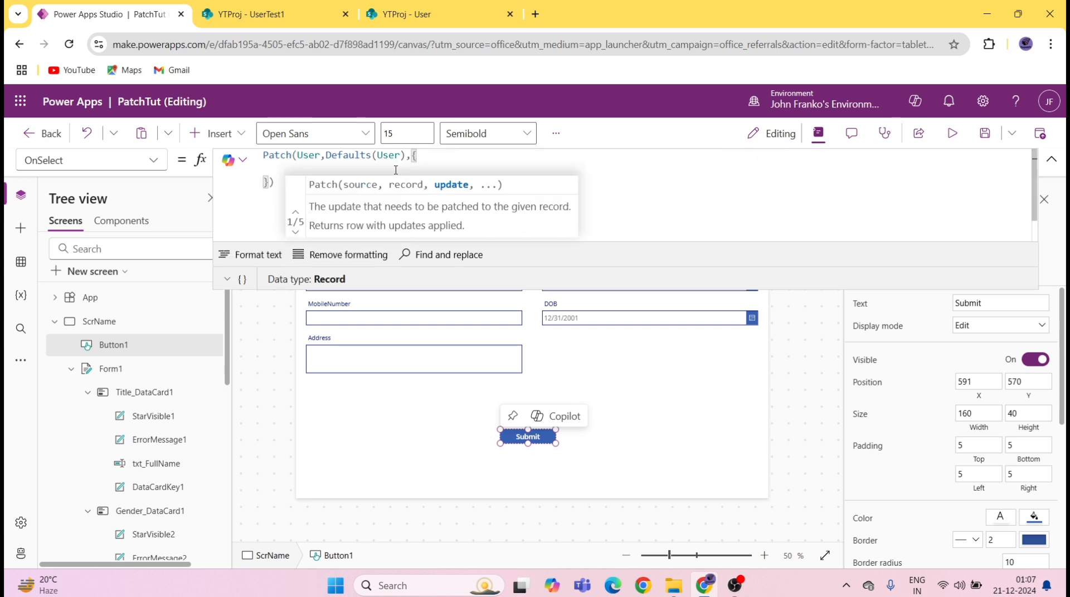
pyautogui.write('t')
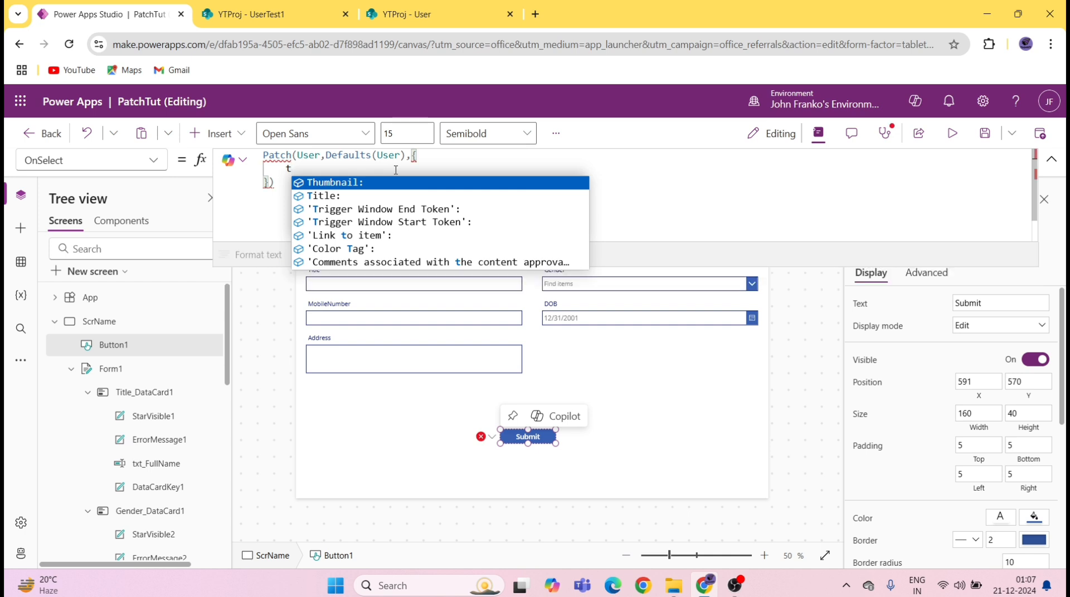
pyautogui.press('Down')
pyautogui.press('Tab')
pyautogui.write('t')
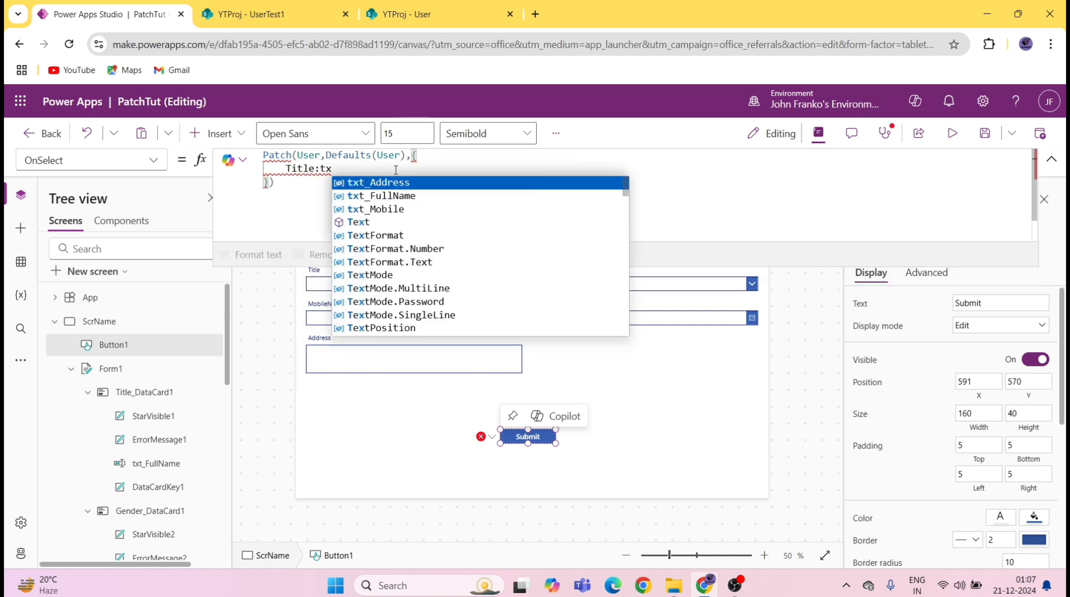
pyautogui.press('Down')
pyautogui.press('Tab')
pyautogui.write('.t')
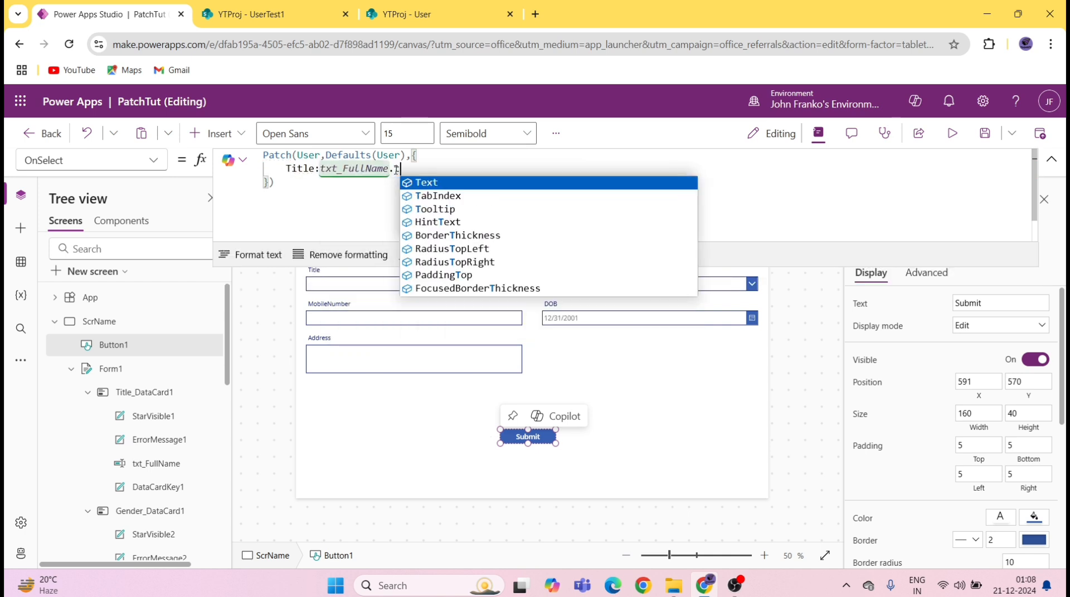
pyautogui.press('Tab')
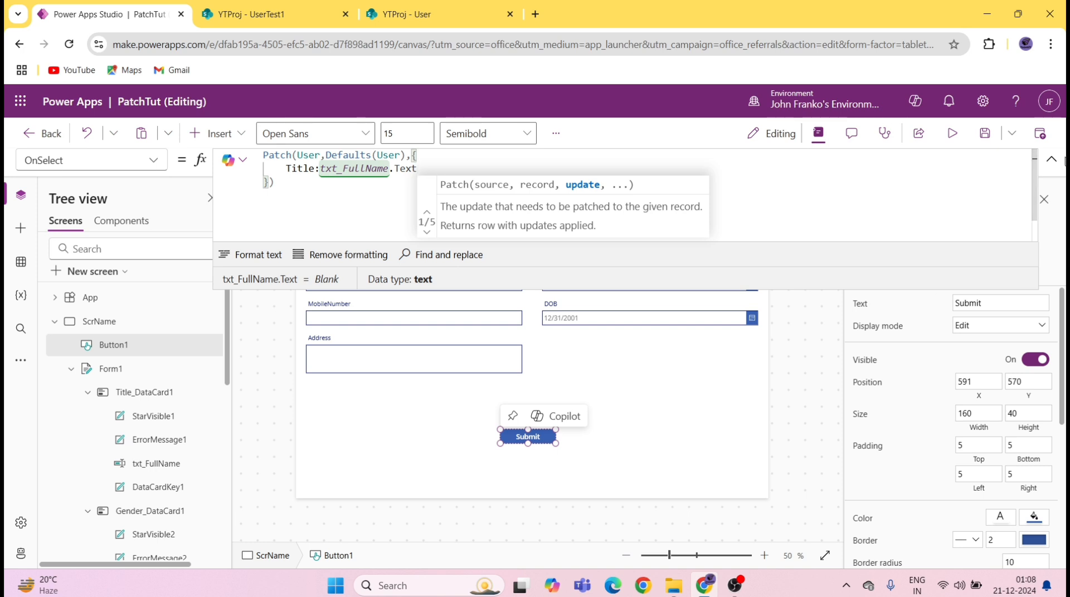
# Step: Add Gender: ddGender.Selected to the Submit button's Patch record
pyautogui.click(1051, 160)
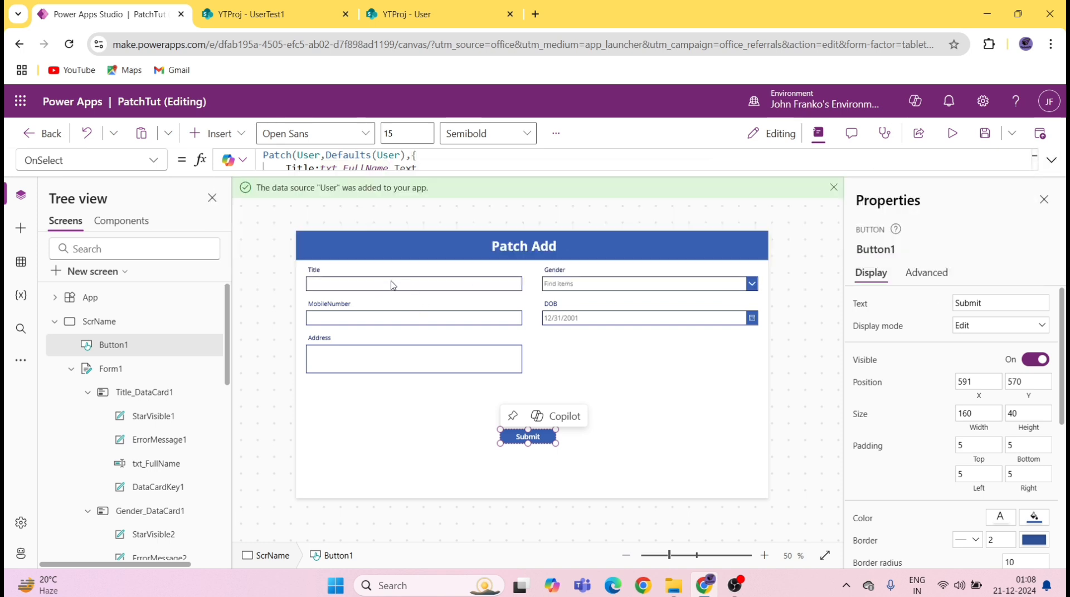
pyautogui.click(367, 289)
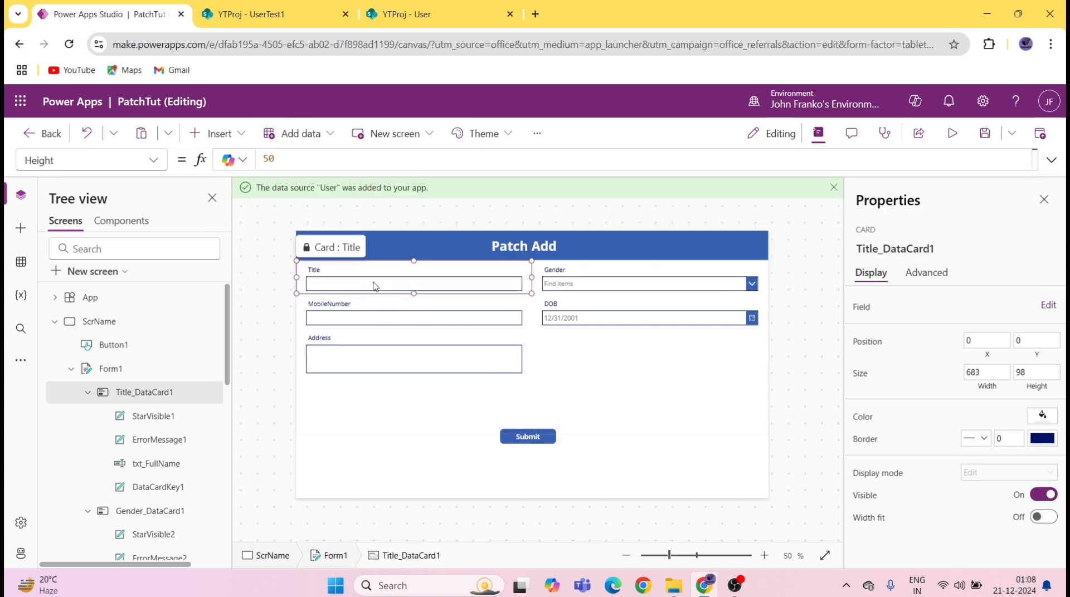
pyautogui.click(373, 286)
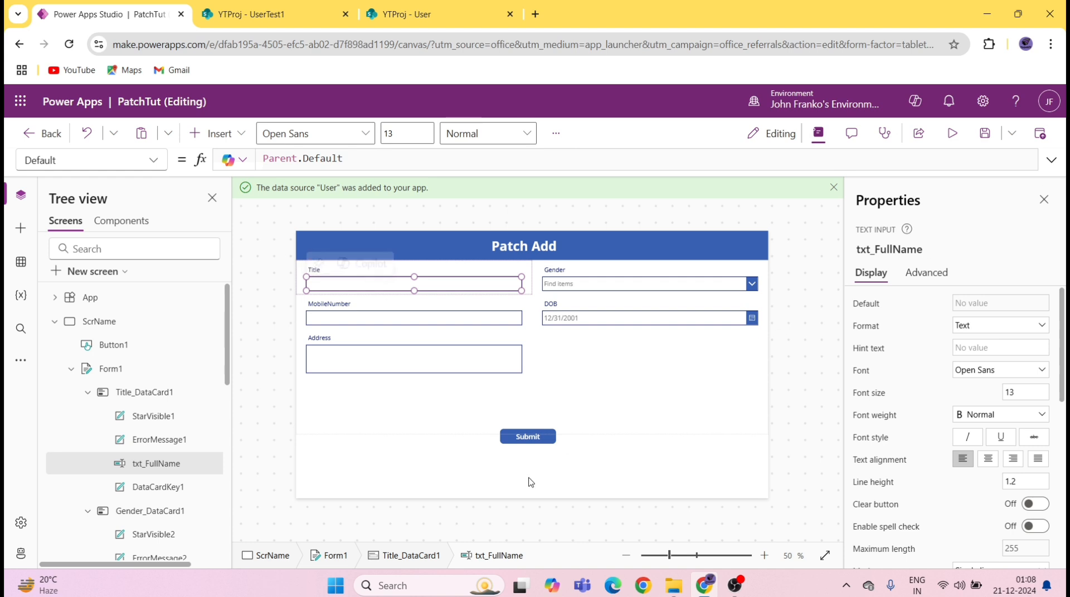
pyautogui.click(532, 436)
pyautogui.click(434, 174)
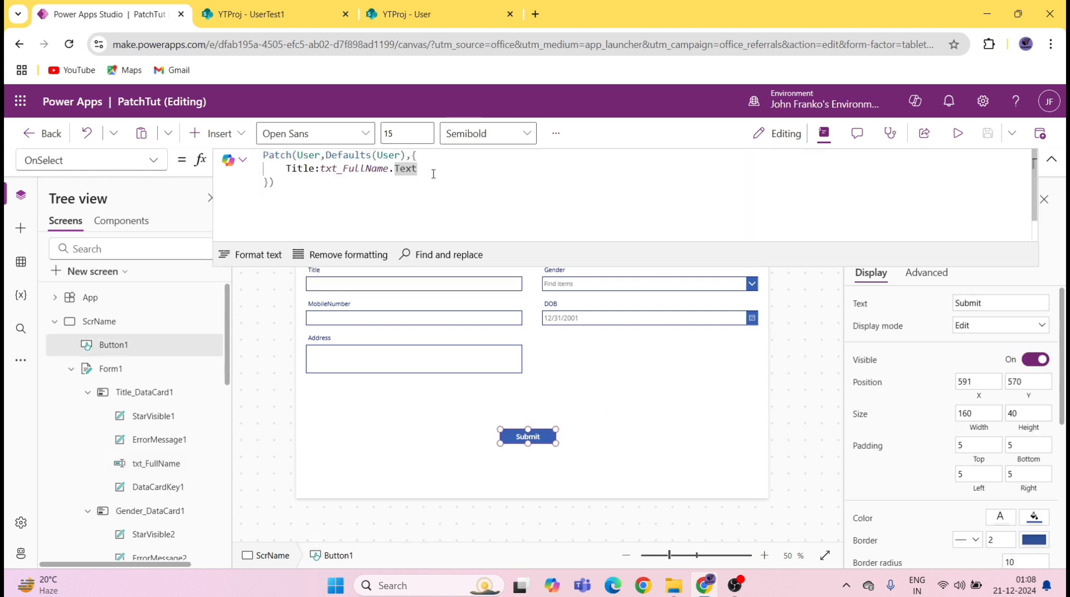
pyautogui.write(',ge')
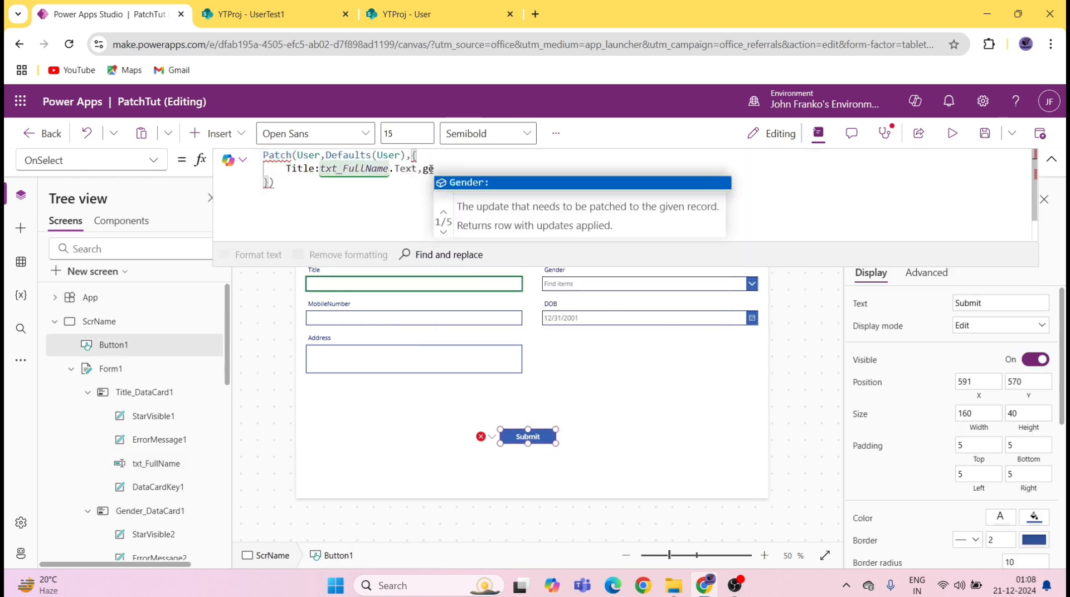
pyautogui.press('Tab')
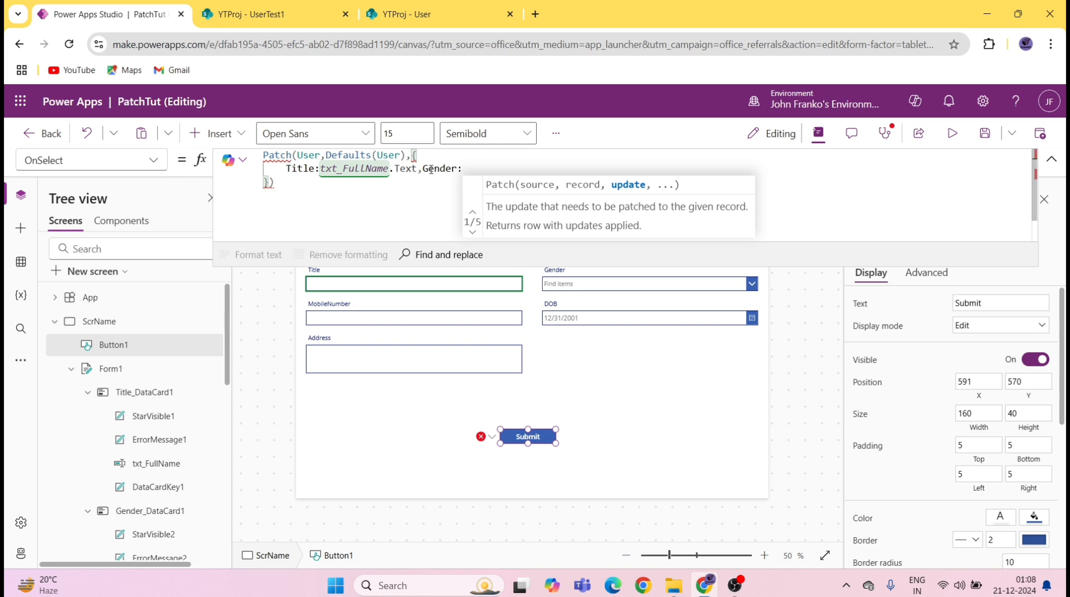
pyautogui.write('dd')
pyautogui.press('Tab')
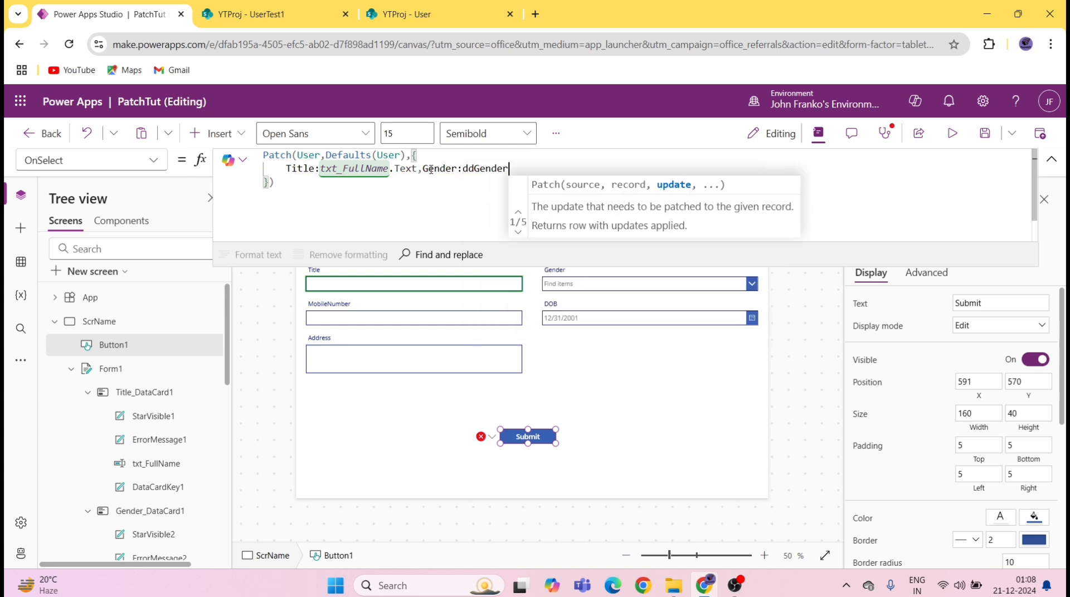
pyautogui.write('.s')
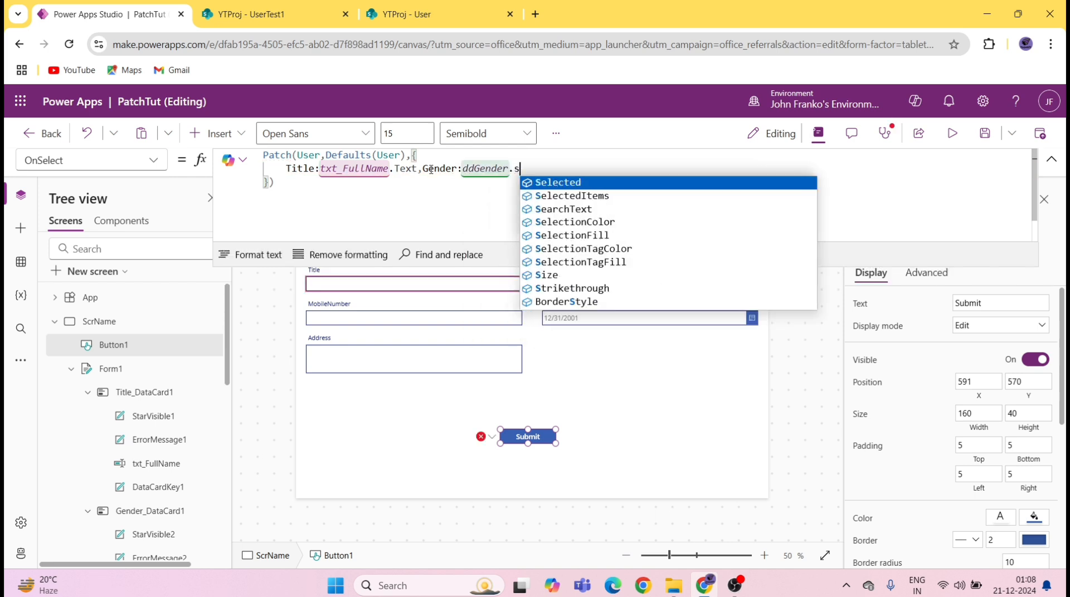
pyautogui.press('Tab')
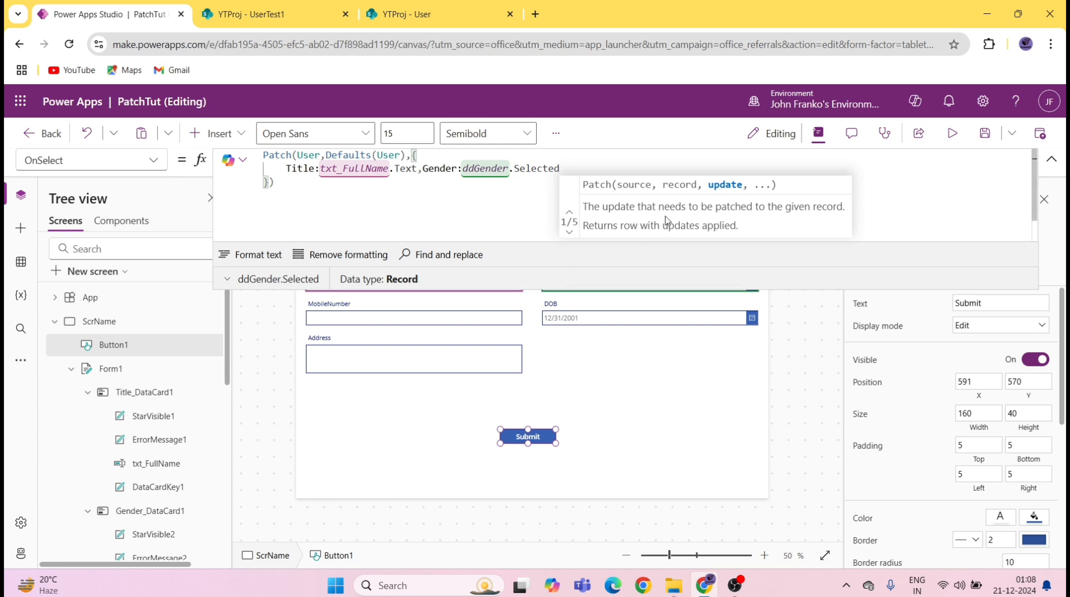
# Step: Add MobileNumber: txt_Mobile.Text and DOB: datePickerDOB.SelectedDate to the record
pyautogui.write(',')
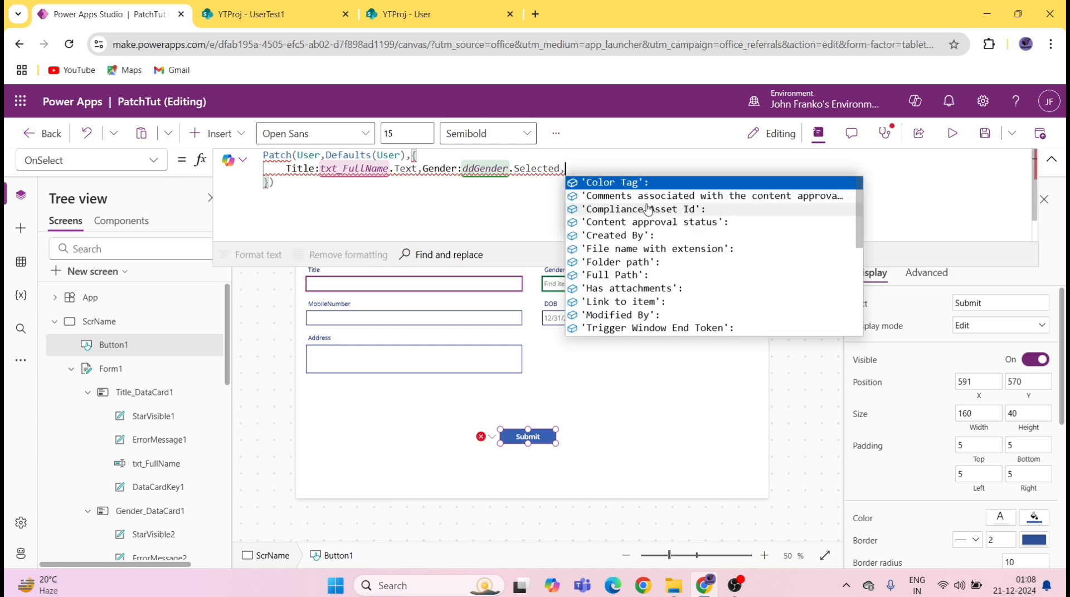
pyautogui.write('mo')
pyautogui.press('Tab')
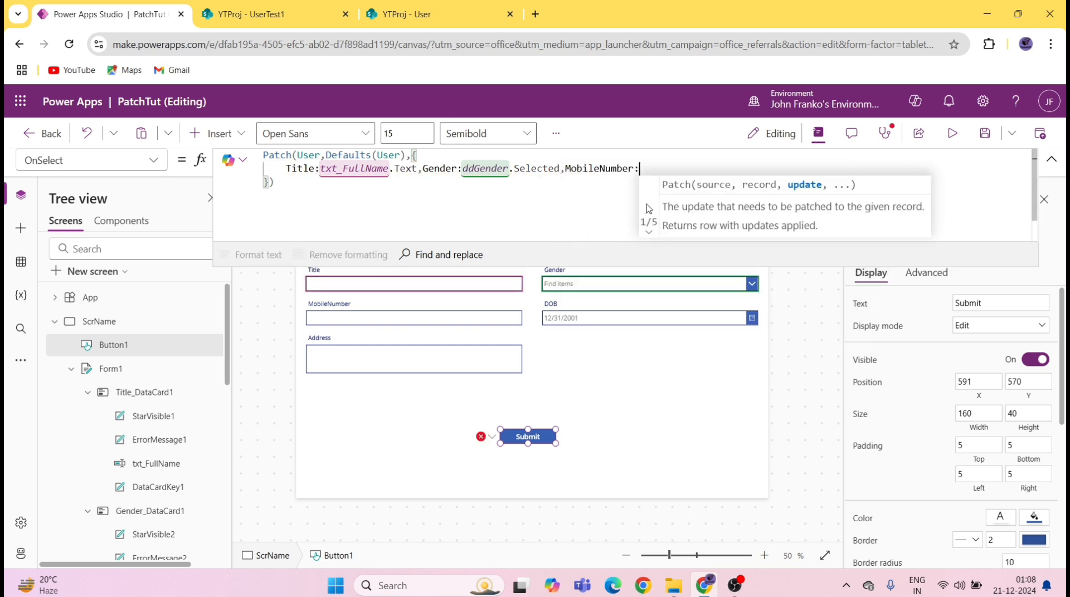
pyautogui.write('tx')
pyautogui.press('Down')
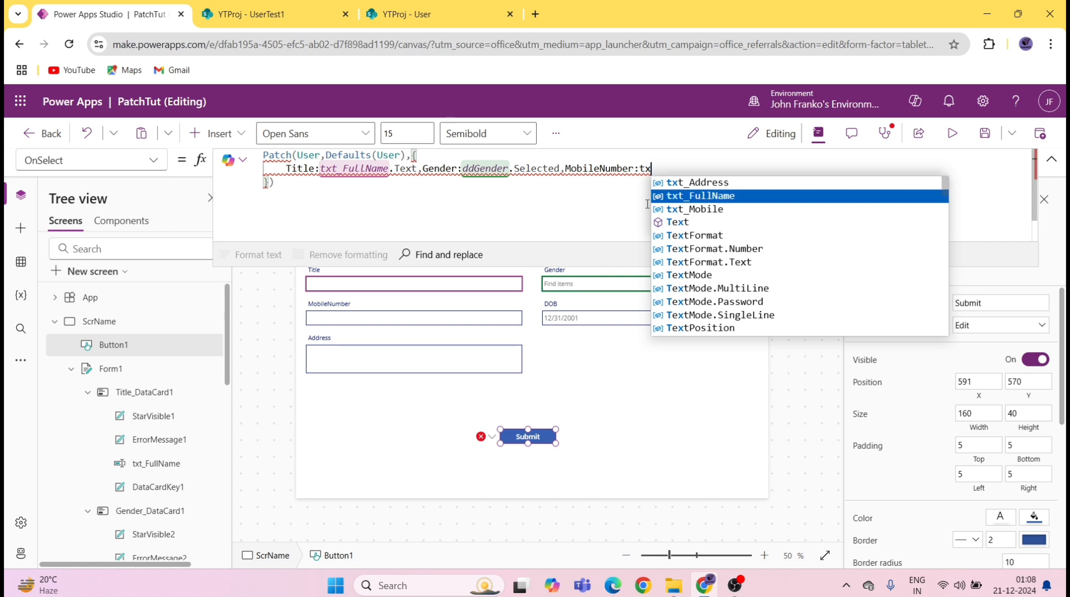
pyautogui.press('Down')
pyautogui.press('Tab')
pyautogui.write('.t')
pyautogui.press('Tab')
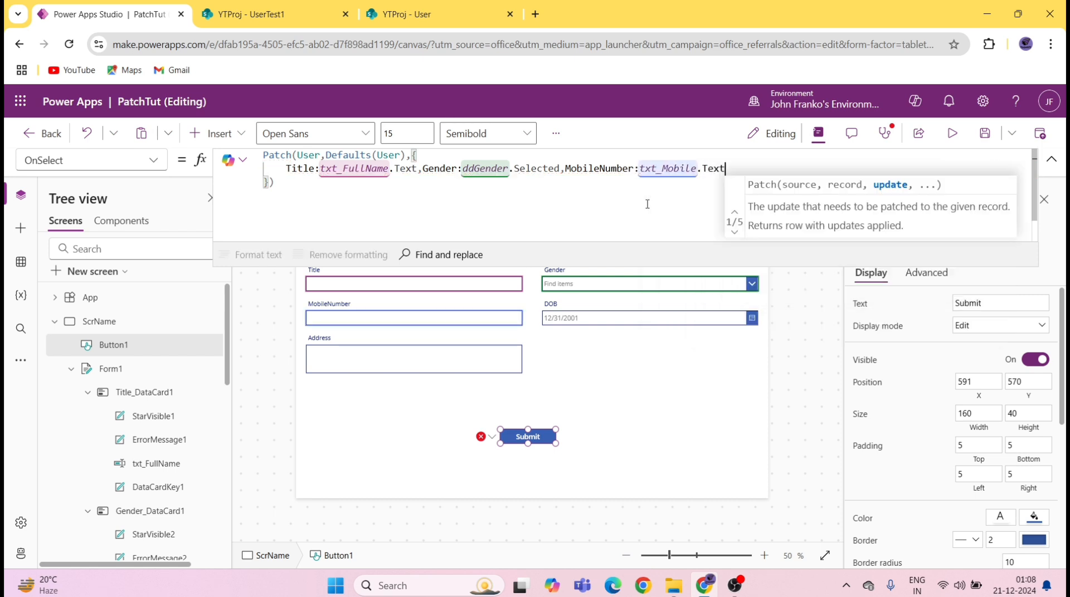
pyautogui.write(',')
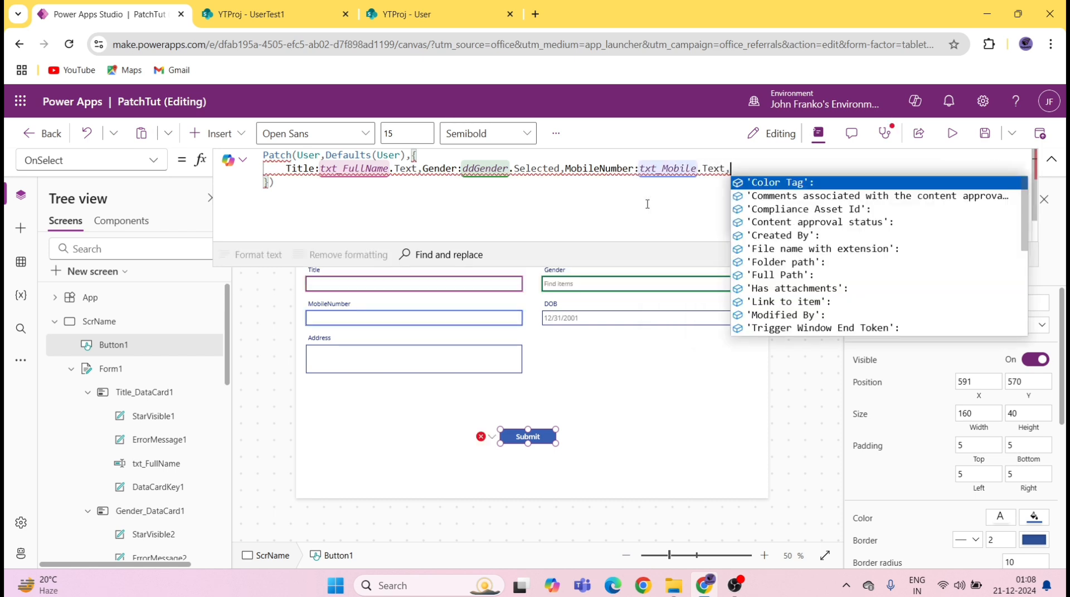
pyautogui.write('do')
pyautogui.press('Tab')
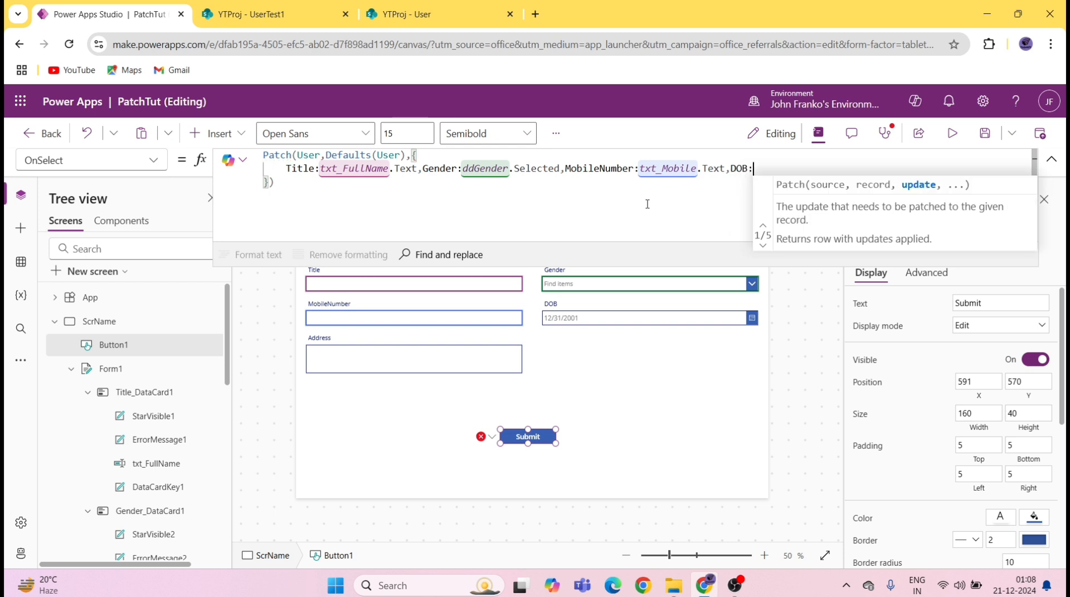
pyautogui.write('date')
pyautogui.press('Tab')
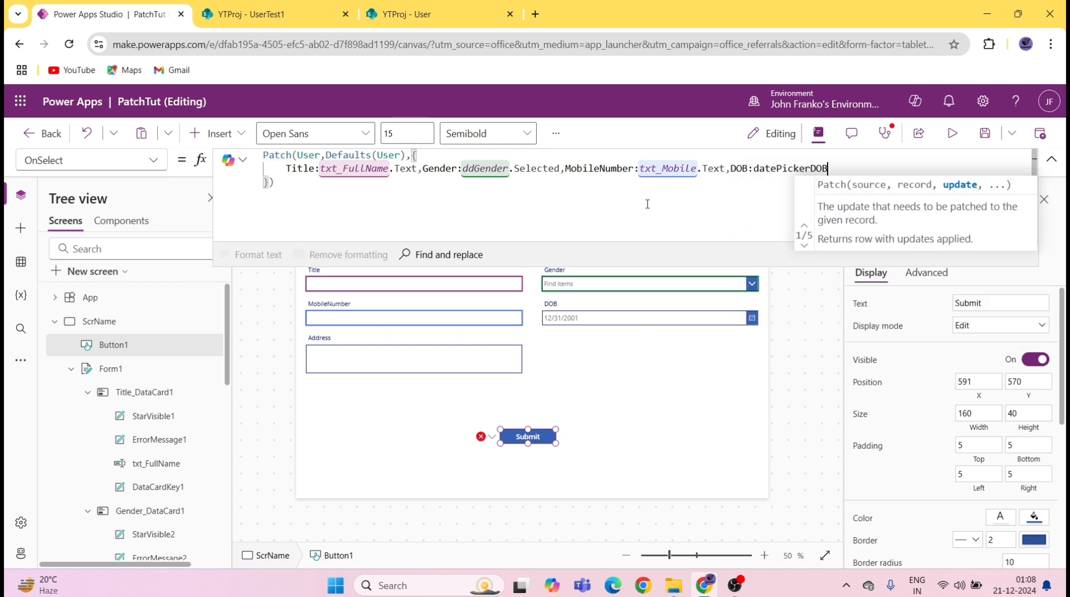
pyautogui.write('.se')
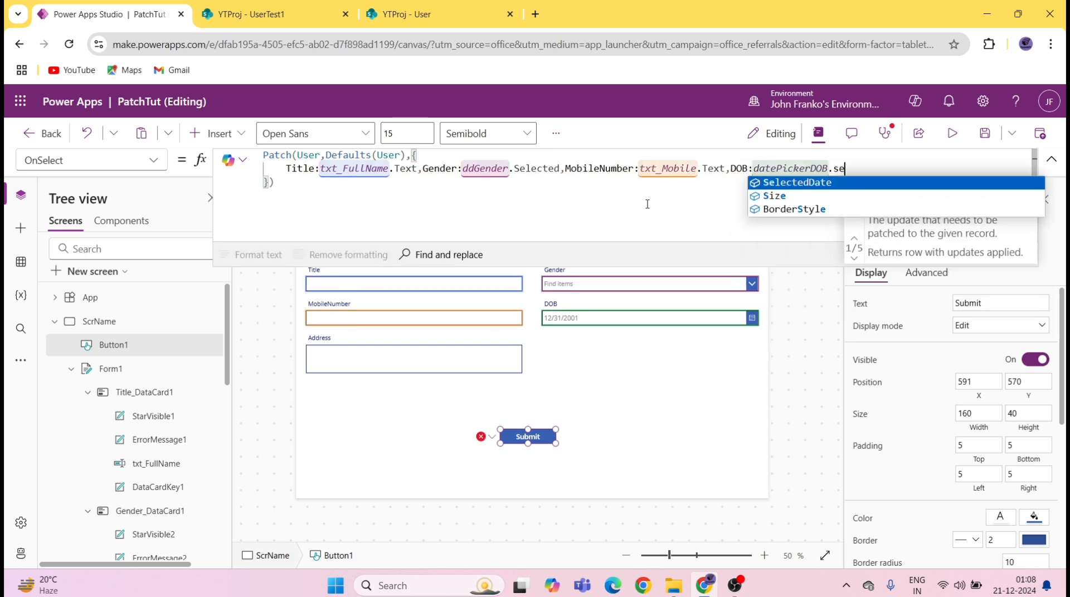
pyautogui.press('Tab')
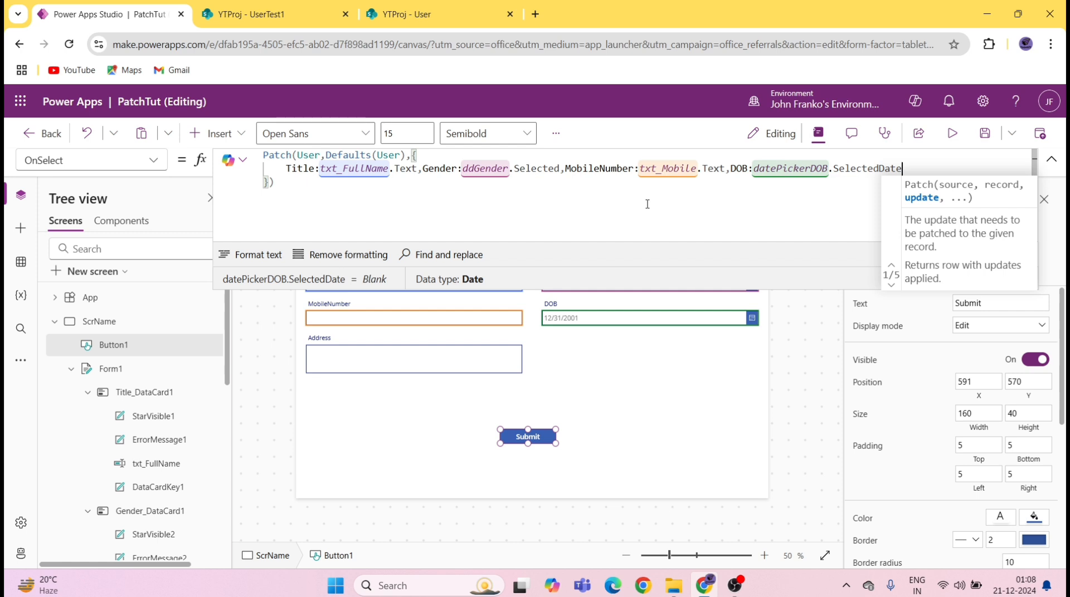
# Step: Add Address: txt_Address.Text to the record
pyautogui.write(',')
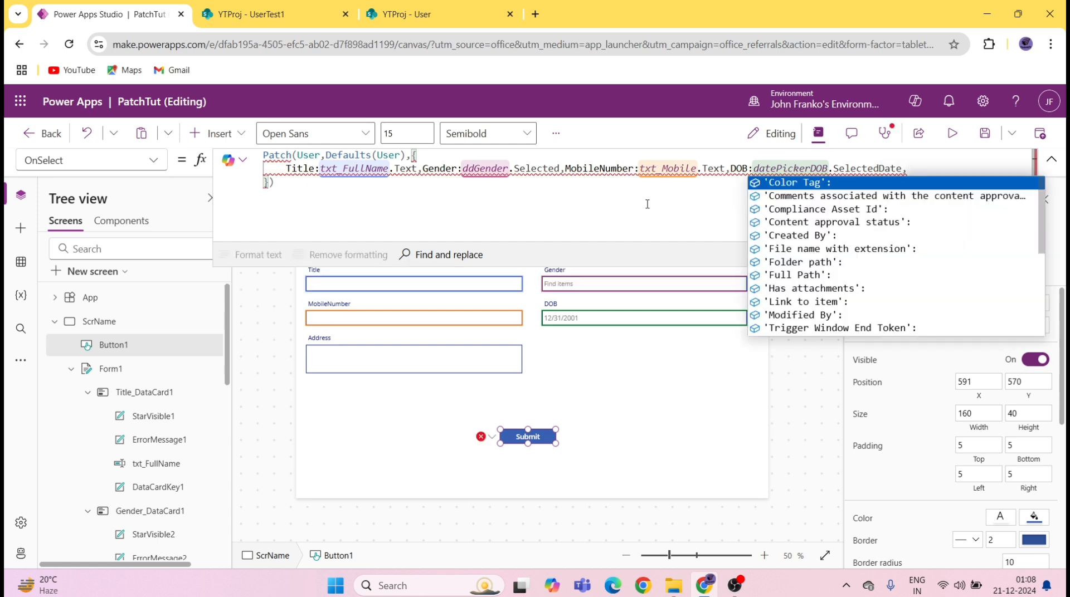
pyautogui.write('add')
pyautogui.press('Tab')
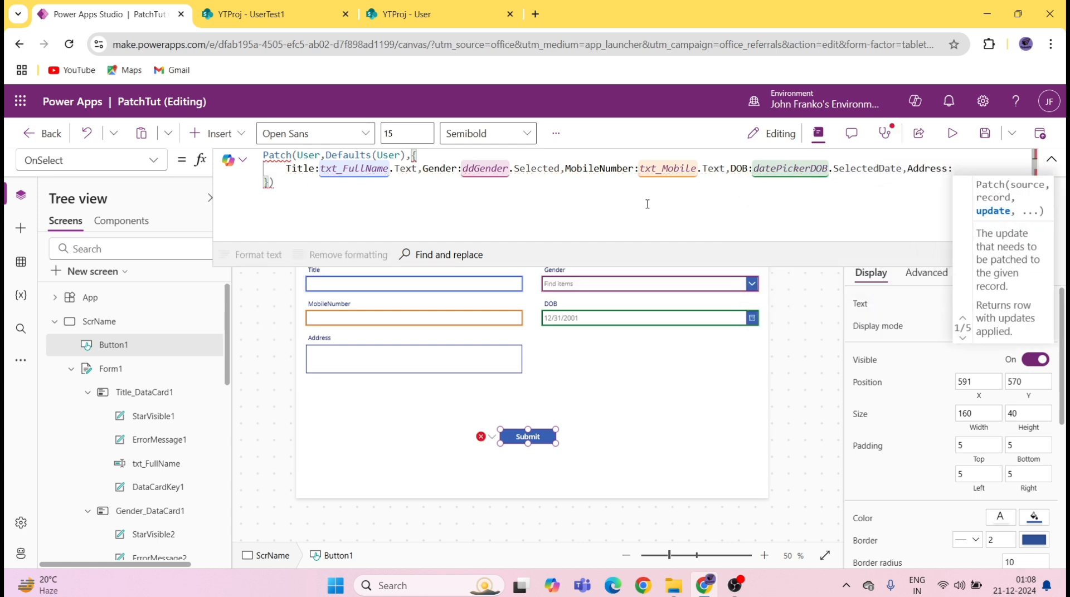
pyautogui.write('txt')
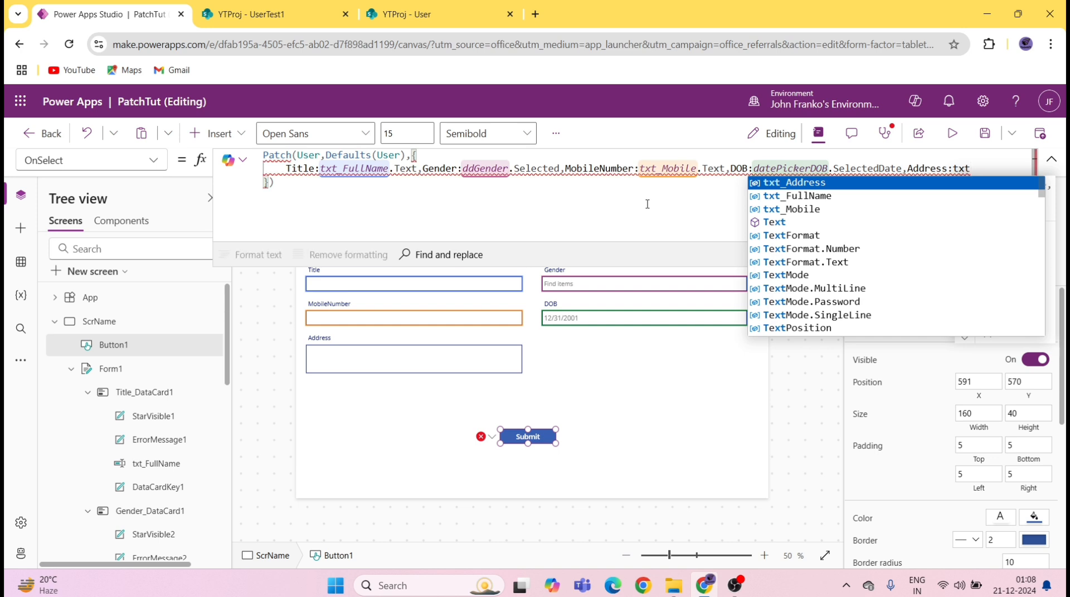
pyautogui.press('Up')
pyautogui.press('Tab')
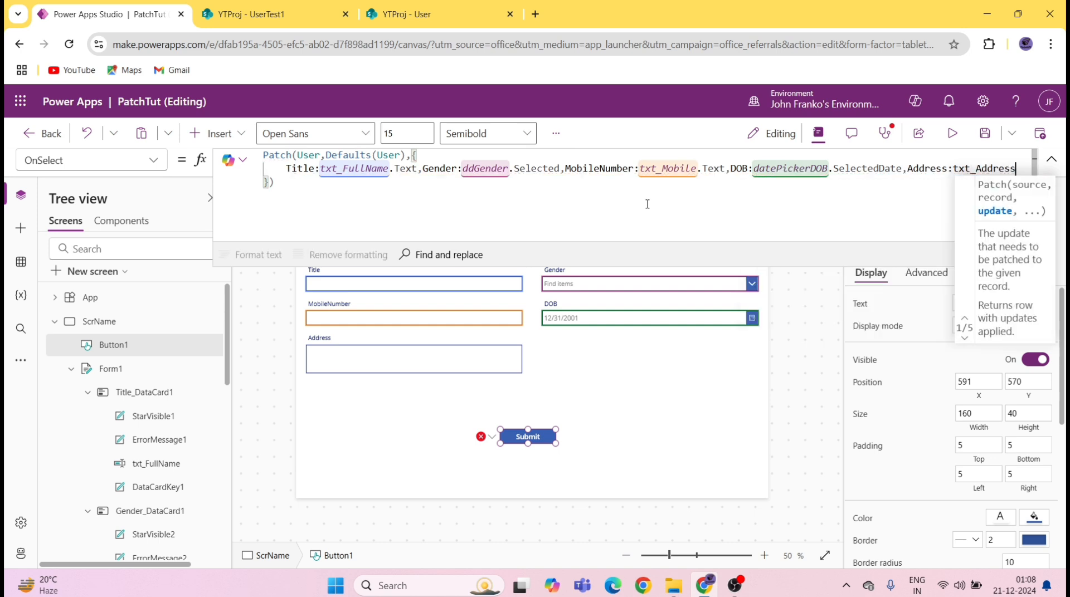
pyautogui.write('.')
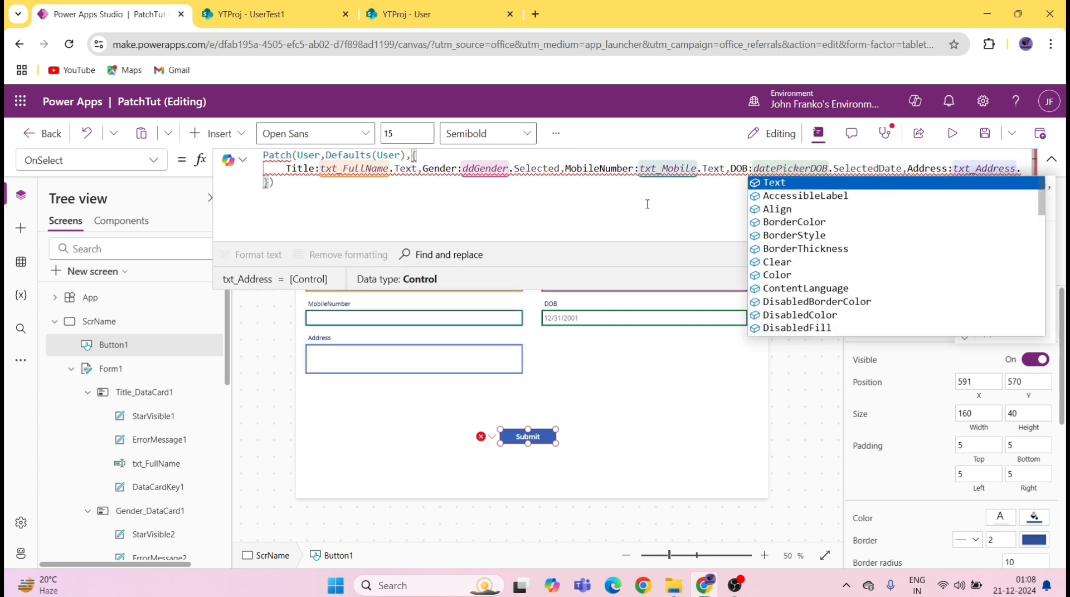
pyautogui.press('Tab')
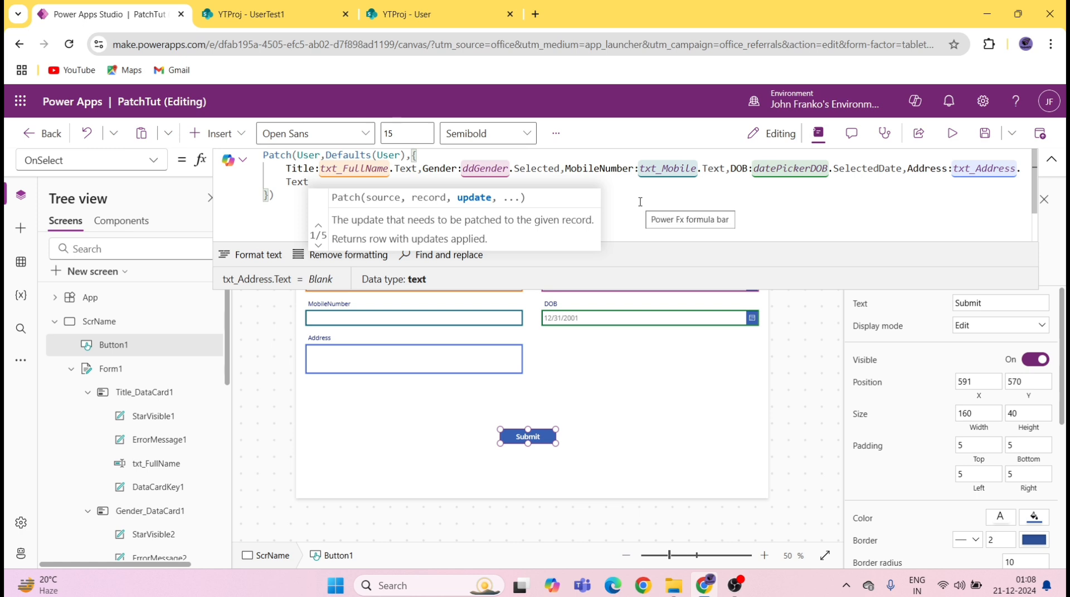
# Step: Add Age: DateDiff(datePickerDOB.SelectedDate,Today(),TimeUnit.Years) and save the app
pyautogui.write(',ag')
pyautogui.press('Tab')
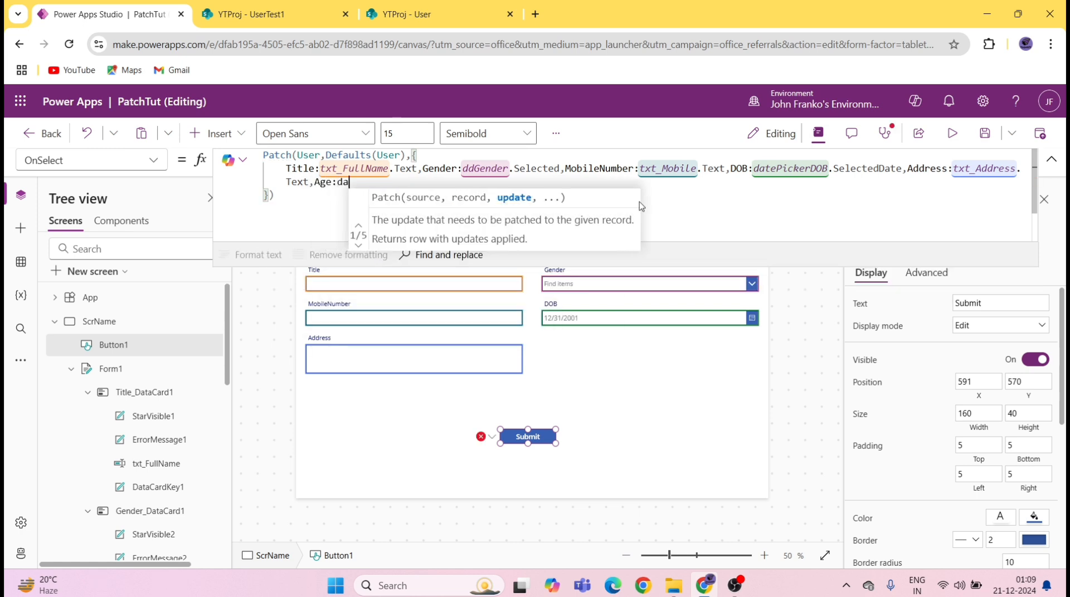
pyautogui.write('date')
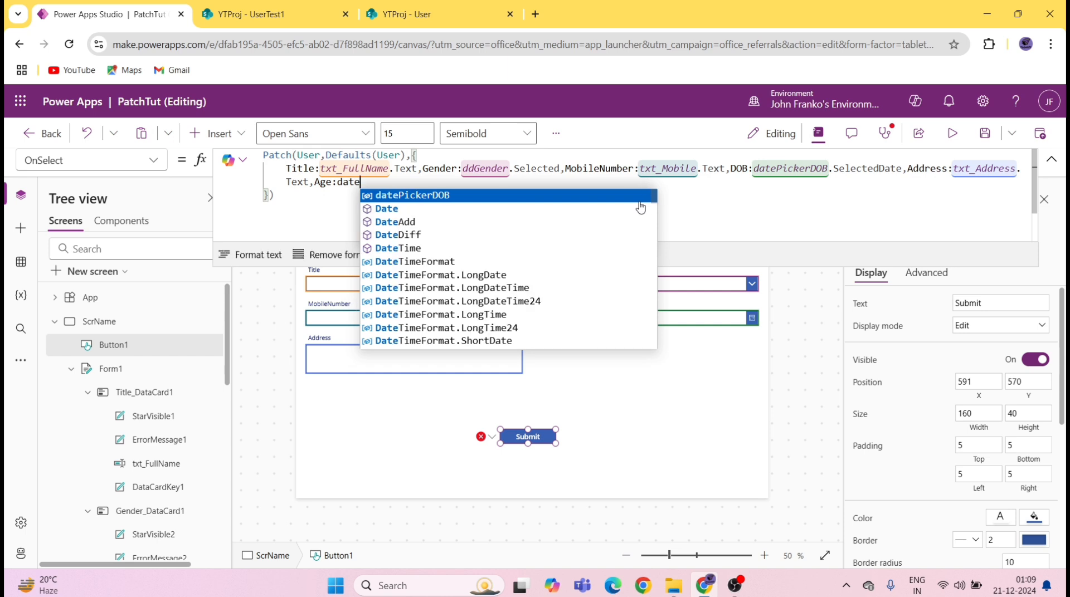
pyautogui.press('Down')
pyautogui.press('Down')
pyautogui.press('Down')
pyautogui.press('Tab')
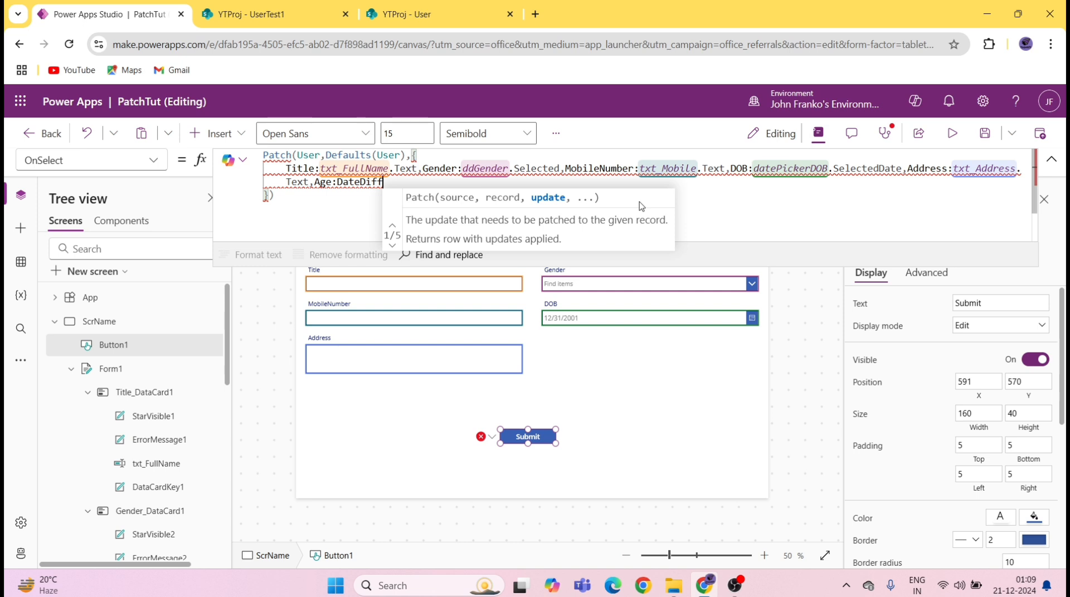
pyautogui.write('(')
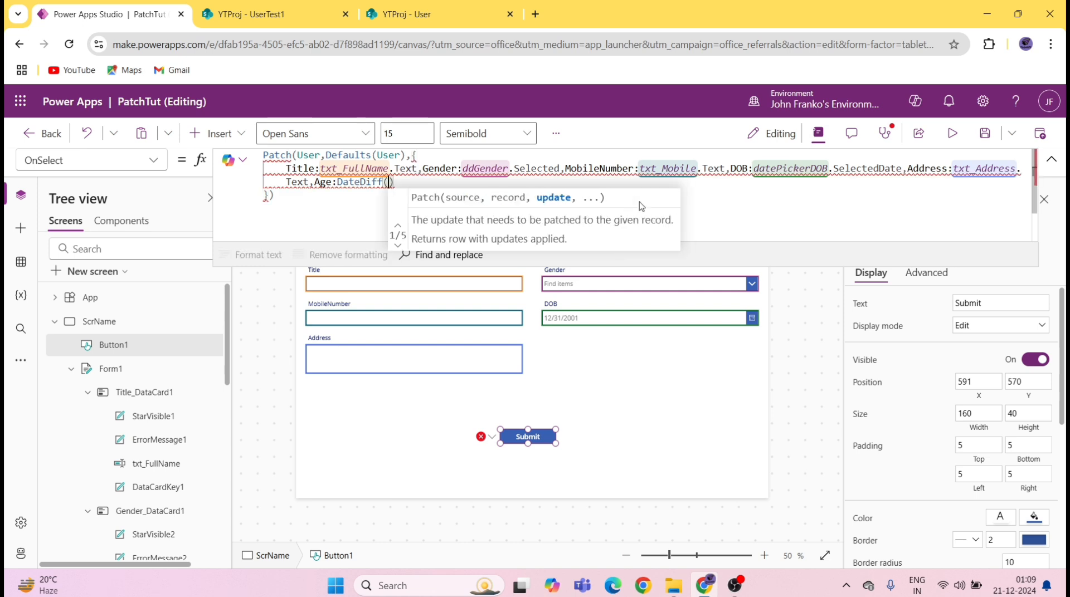
pyautogui.write('da')
pyautogui.press('Tab')
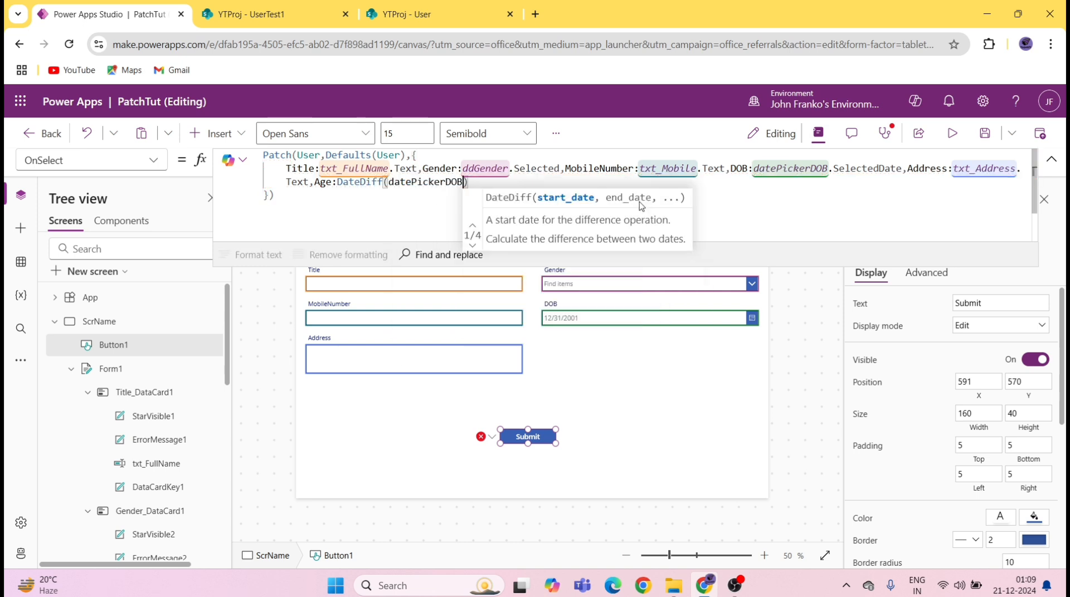
pyautogui.write('.s')
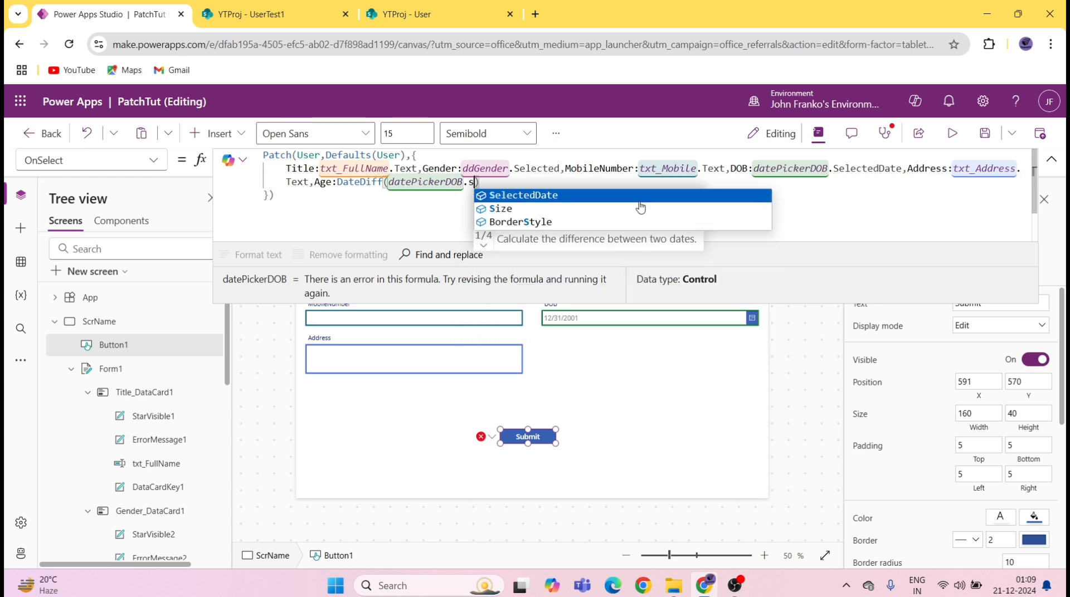
pyautogui.press('Tab')
pyautogui.write(',t')
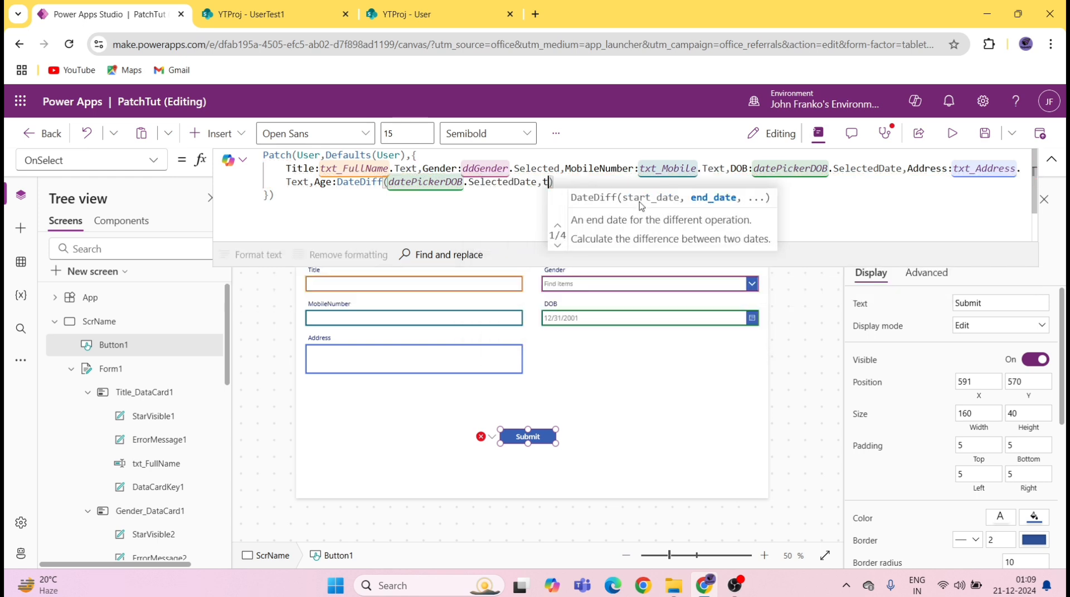
pyautogui.write('od')
pyautogui.press('Tab')
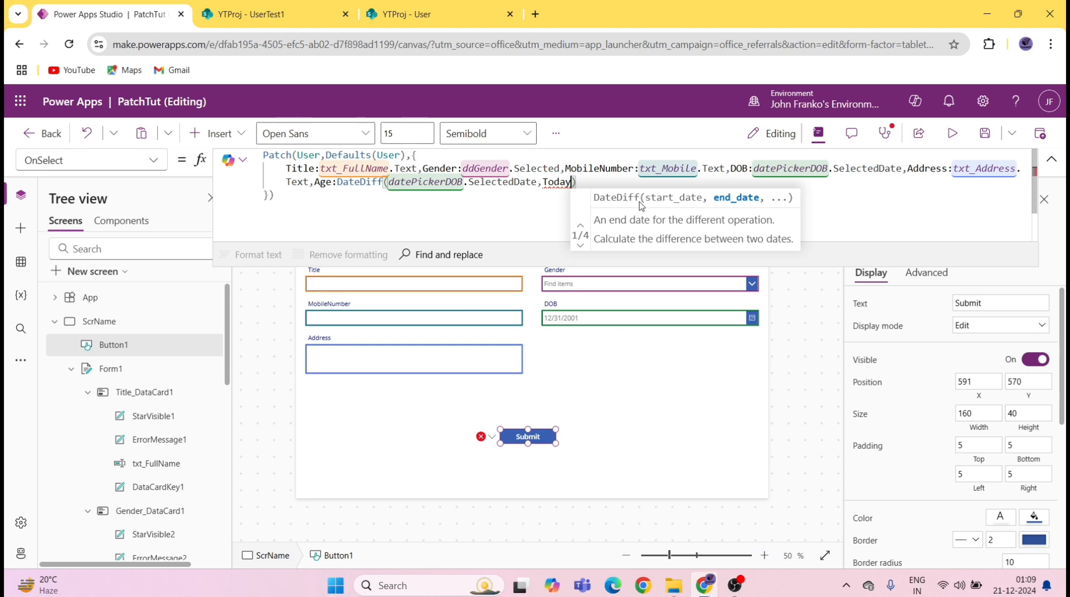
pyautogui.write('(),')
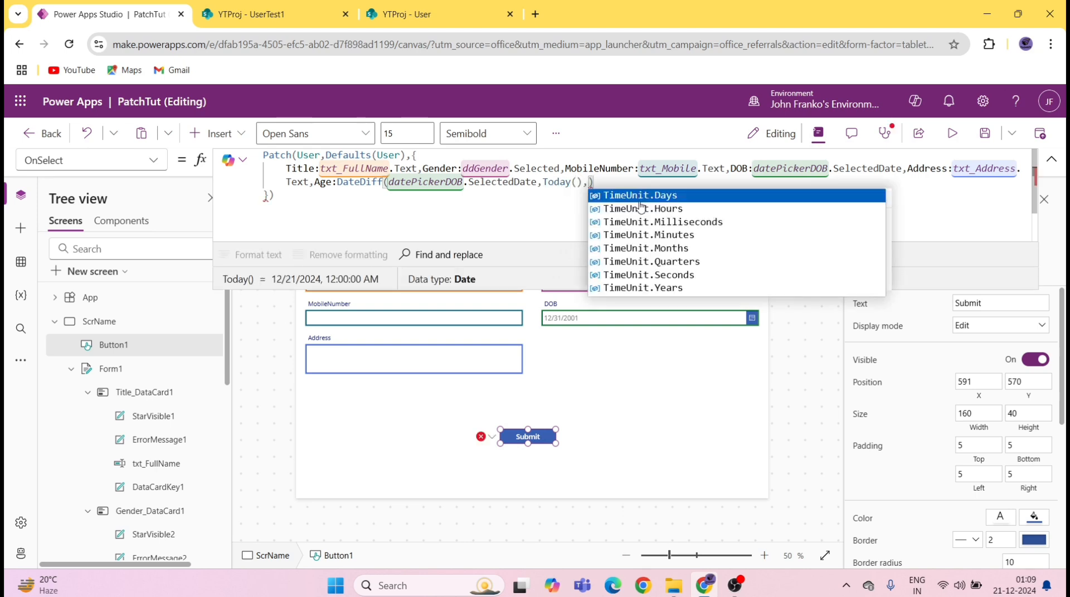
pyautogui.write('ti')
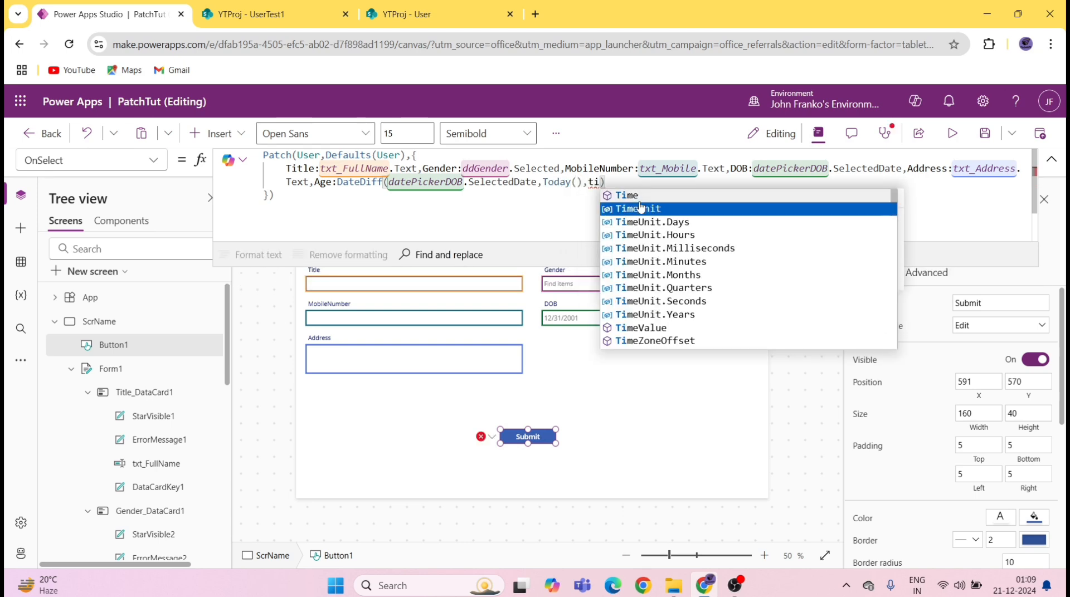
pyautogui.click(640, 208)
pyautogui.write('.y')
pyautogui.press('Tab')
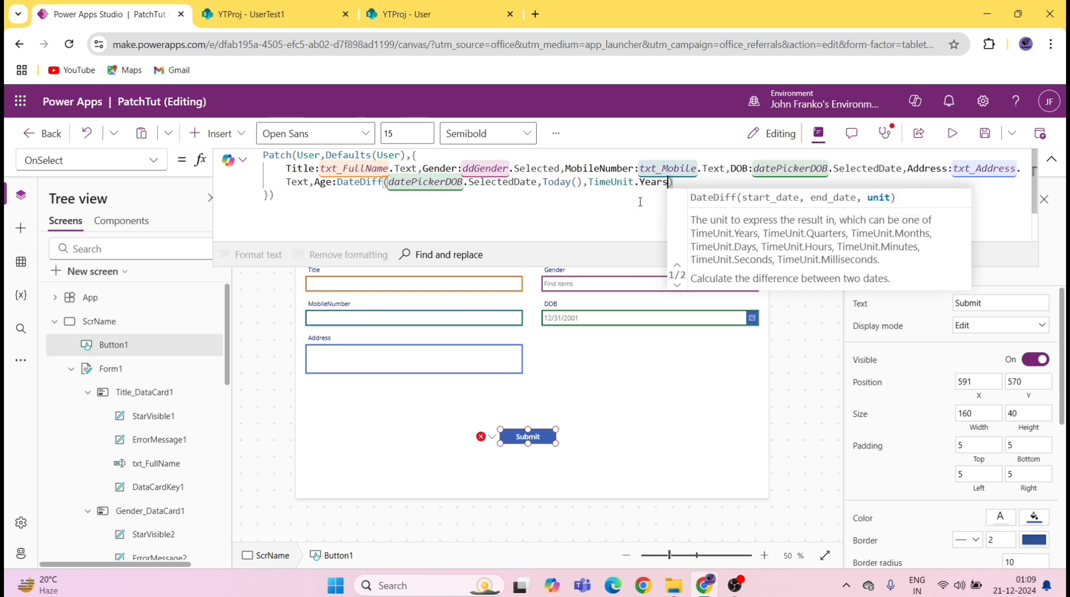
pyautogui.hotkey('ctrl', 's')
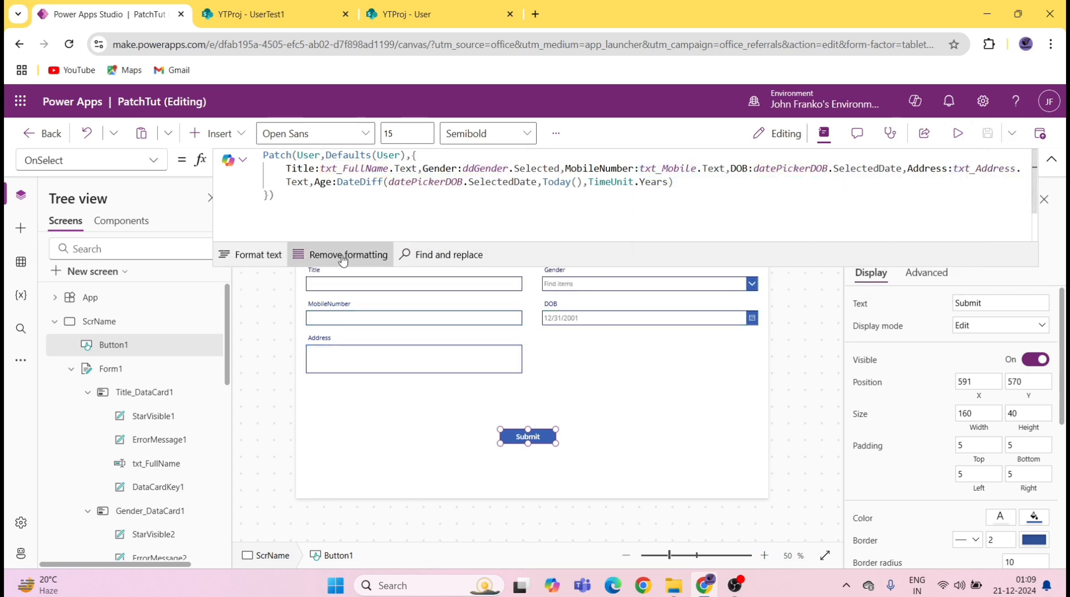
# Step: Format the Patch formula onto multiple lines, save, and briefly preview the app
pyautogui.click(252, 255)
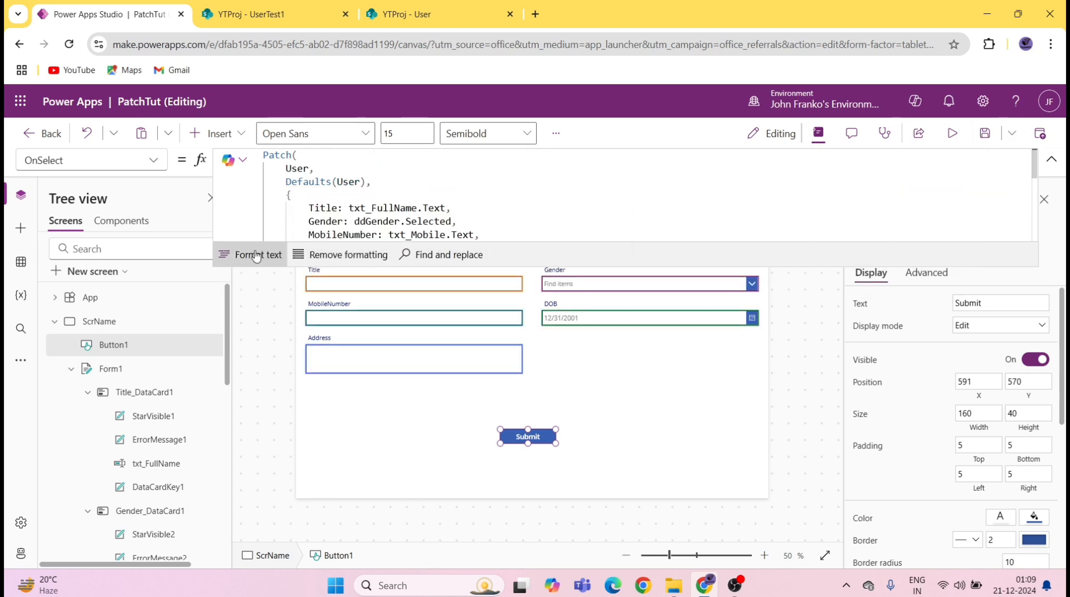
pyautogui.click(1052, 161)
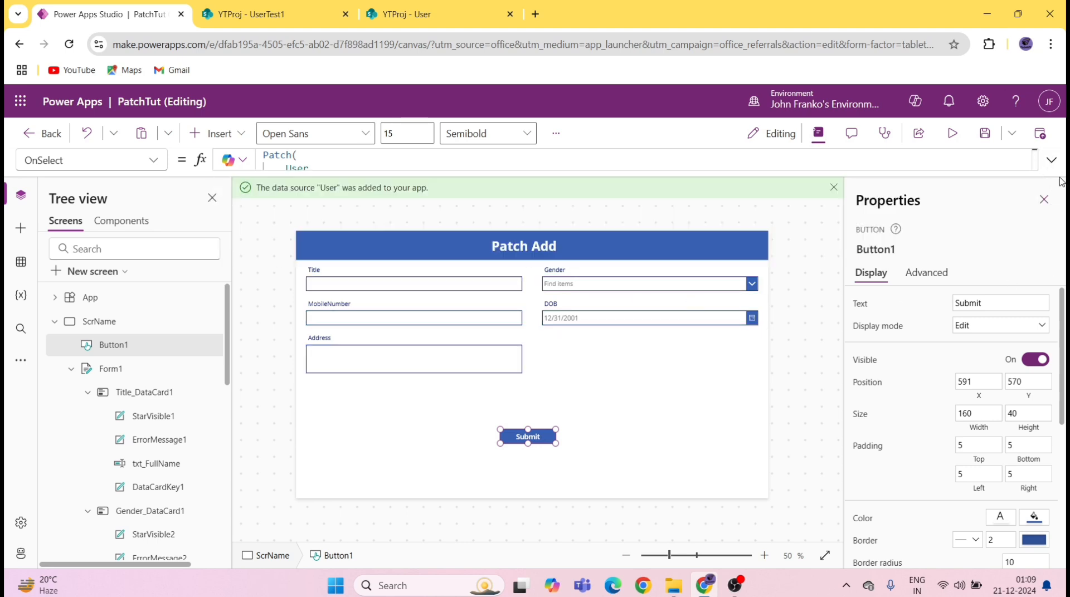
pyautogui.click(984, 133)
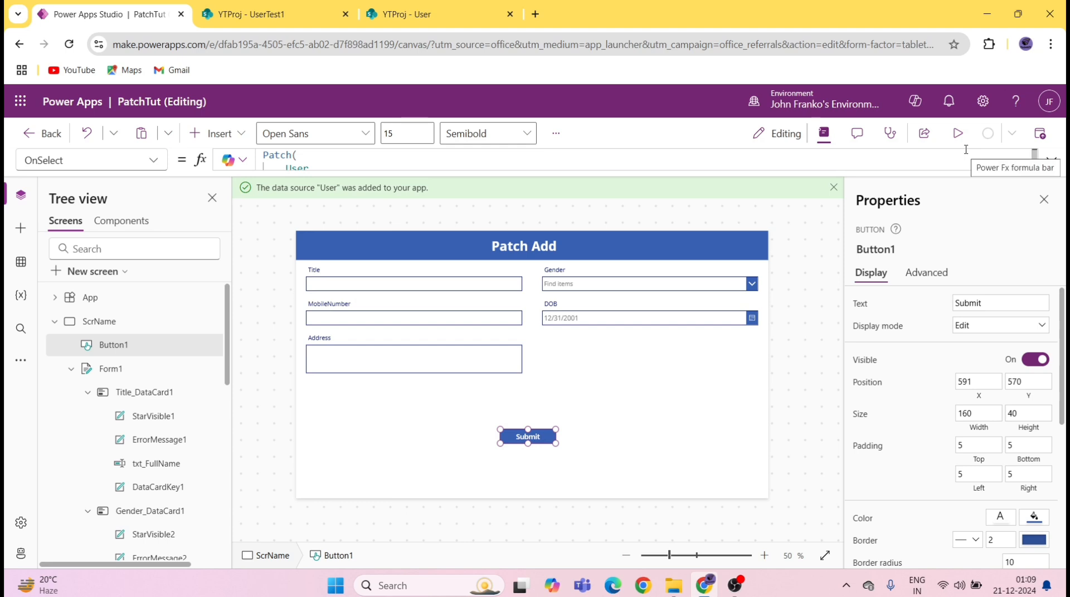
pyautogui.click(957, 134)
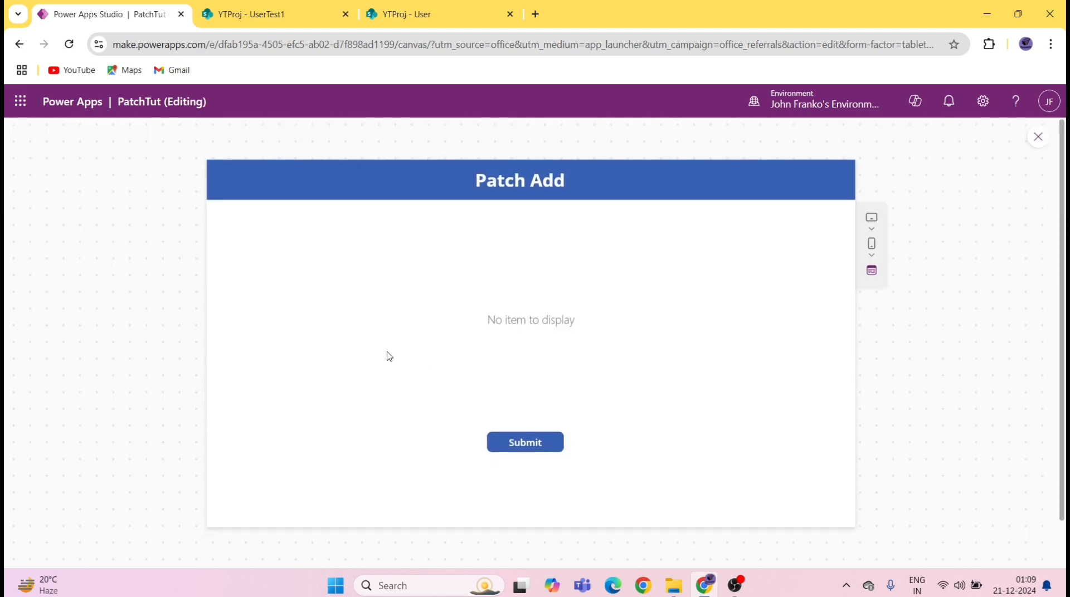
pyautogui.click(1039, 137)
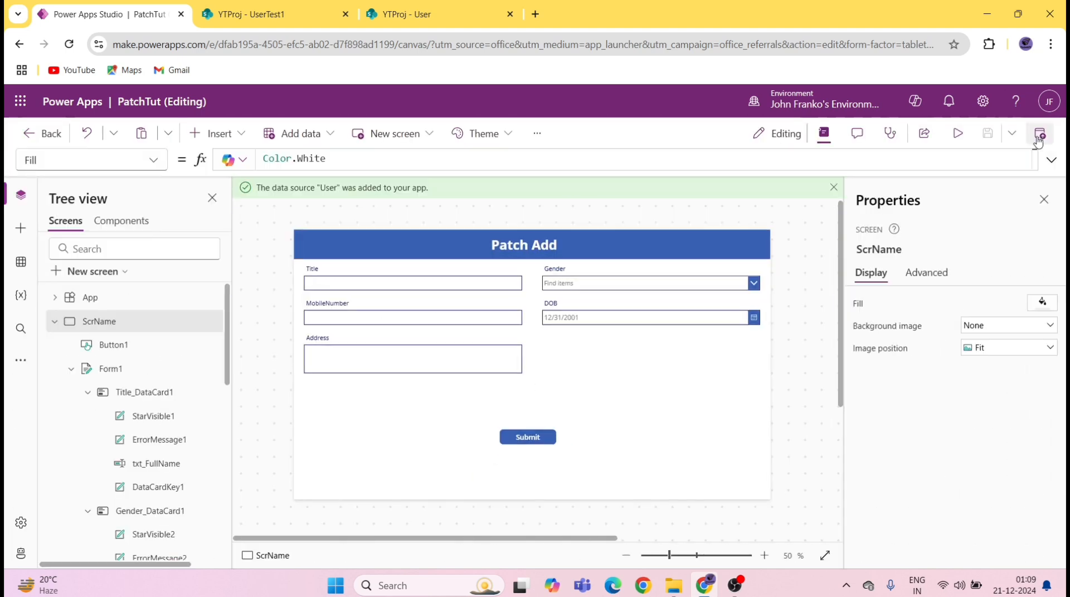
# Step: Change Form1's Default mode from Edit to New
pyautogui.click(567, 356)
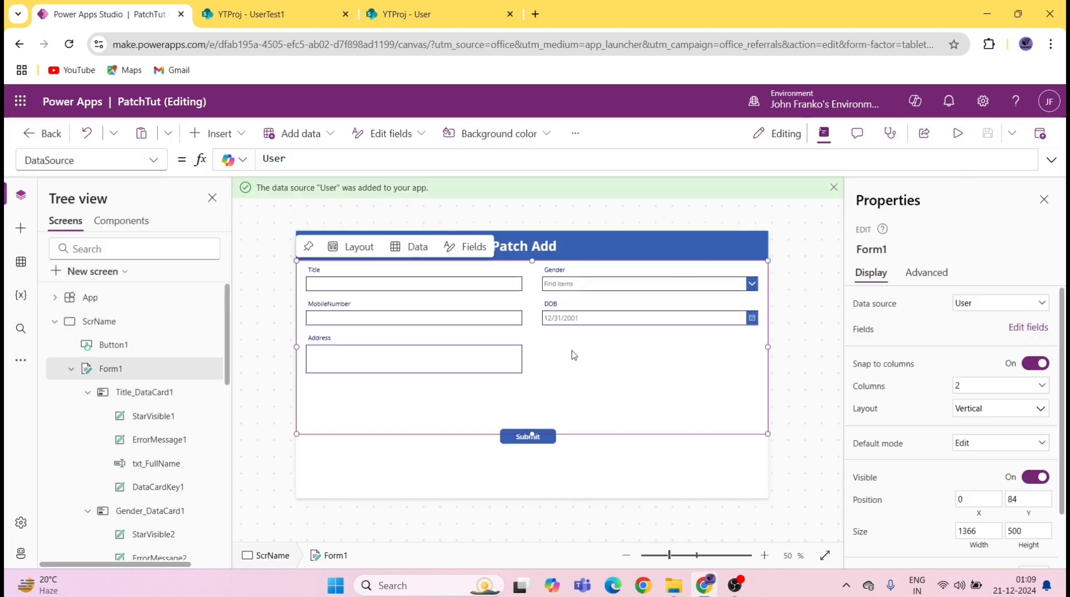
pyautogui.click(1035, 443)
pyautogui.click(990, 478)
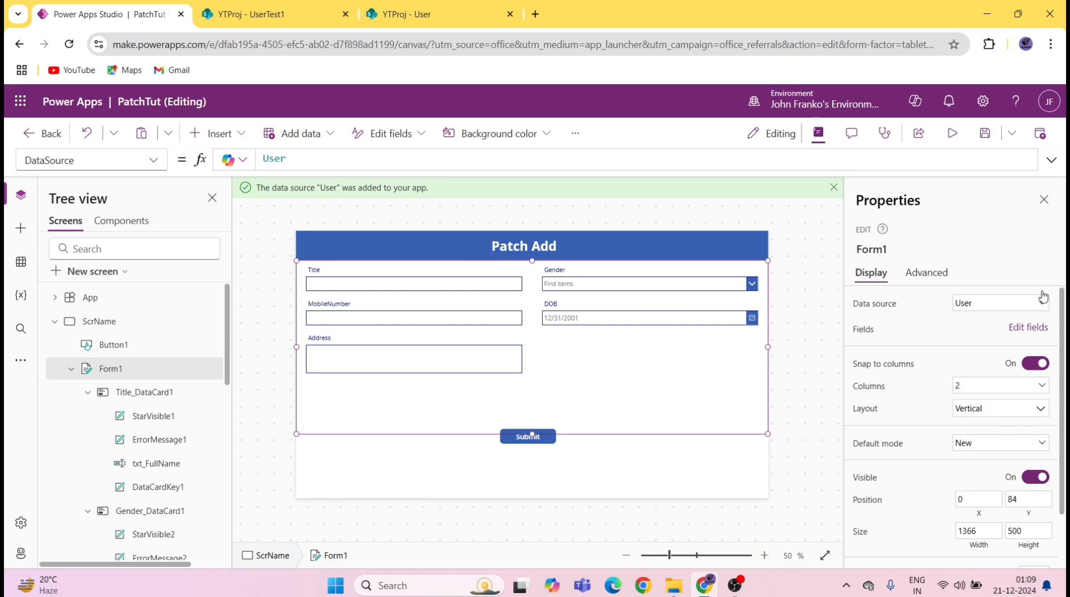
# Step: In preview, enter the Title, choose Gender Male, and enter the mobile number
pyautogui.click(959, 134)
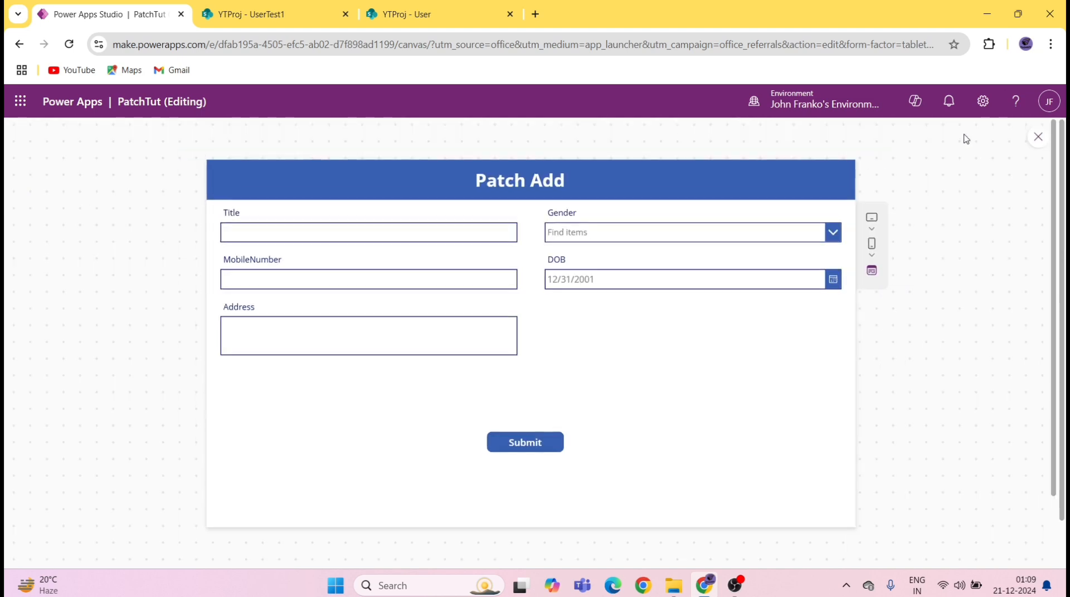
pyautogui.click(310, 232)
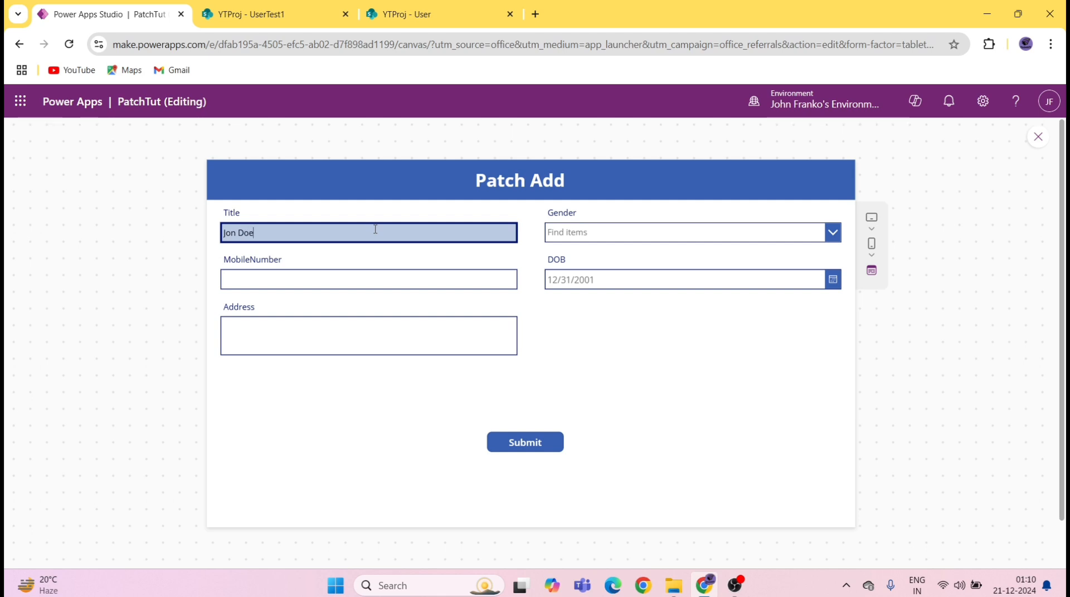
pyautogui.click(633, 234)
pyautogui.click(607, 253)
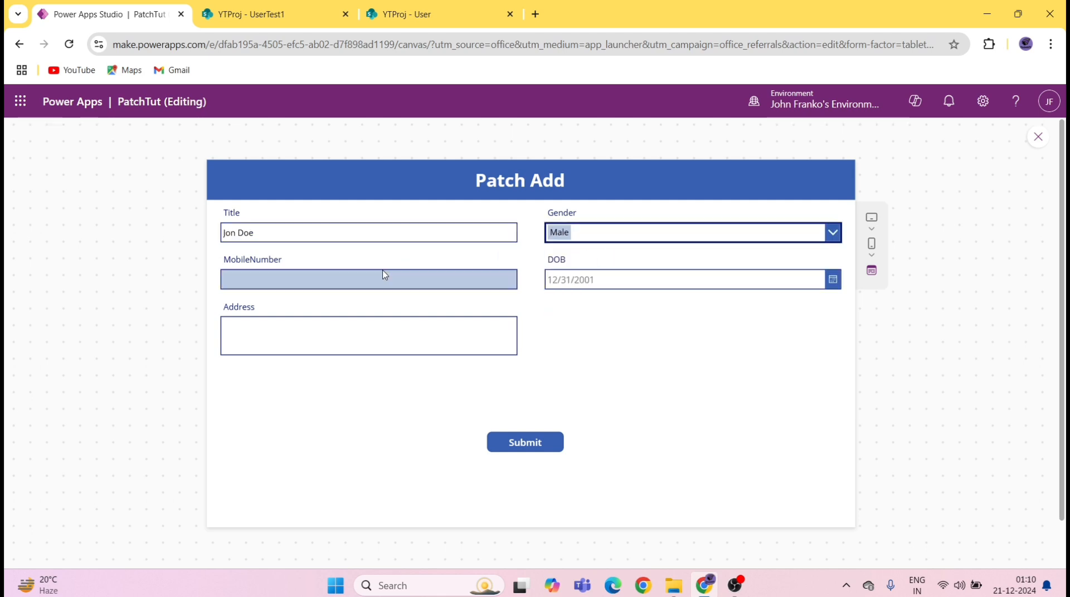
pyautogui.click(377, 273)
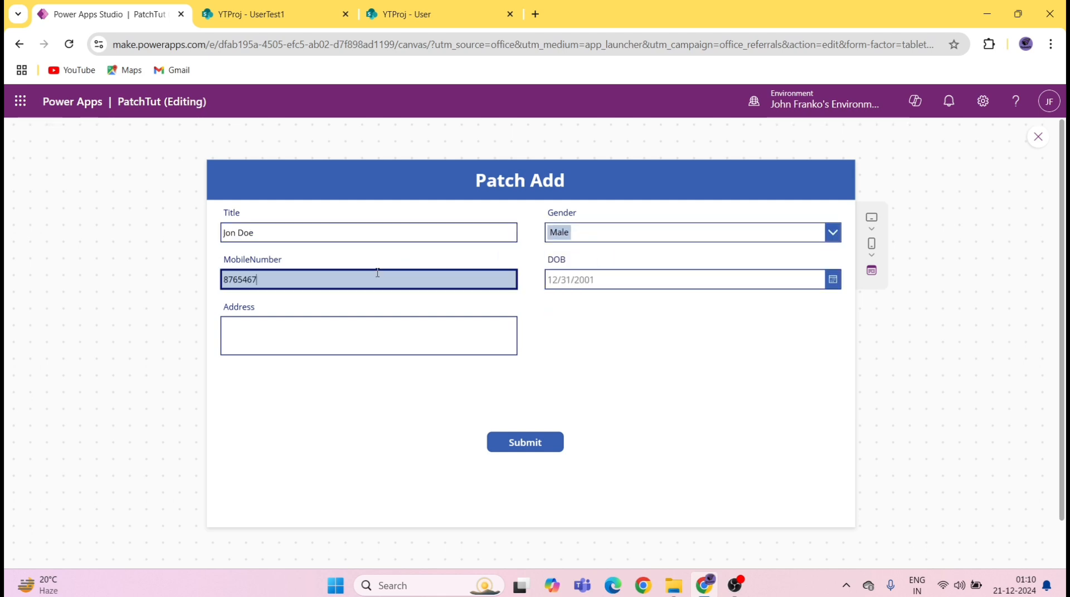
# Step: Pick 9/10/1987 as the DOB in the date picker
pyautogui.click(832, 279)
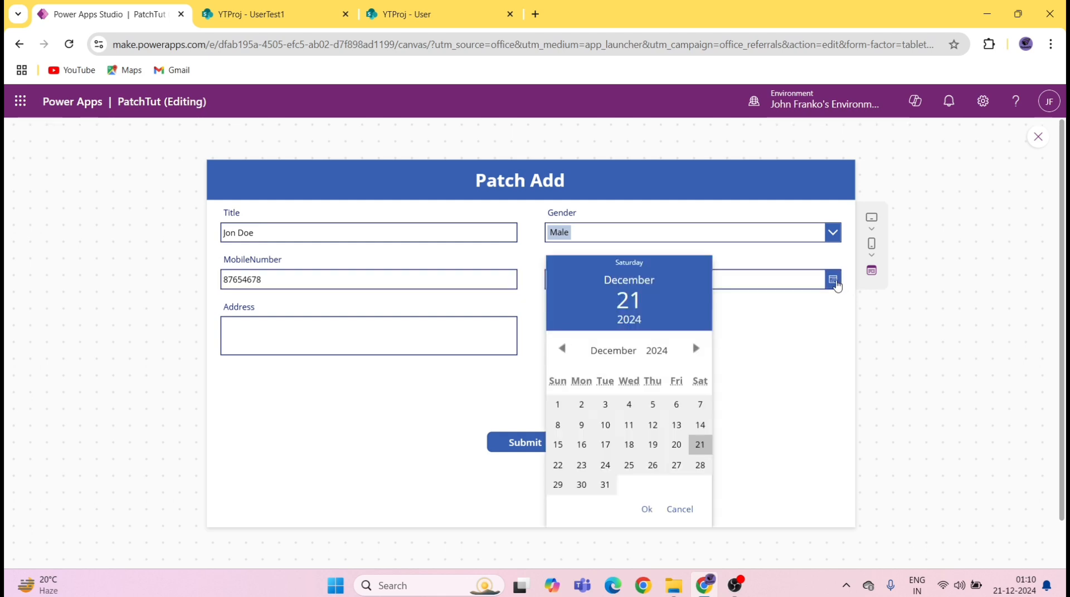
pyautogui.click(658, 351)
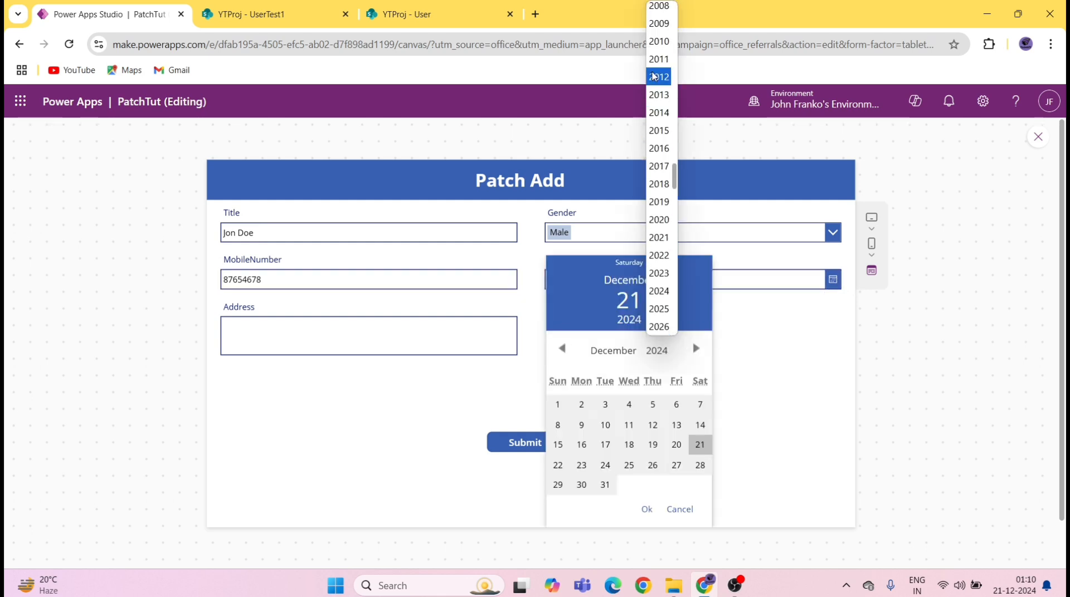
pyautogui.scroll(10, 657, 111)
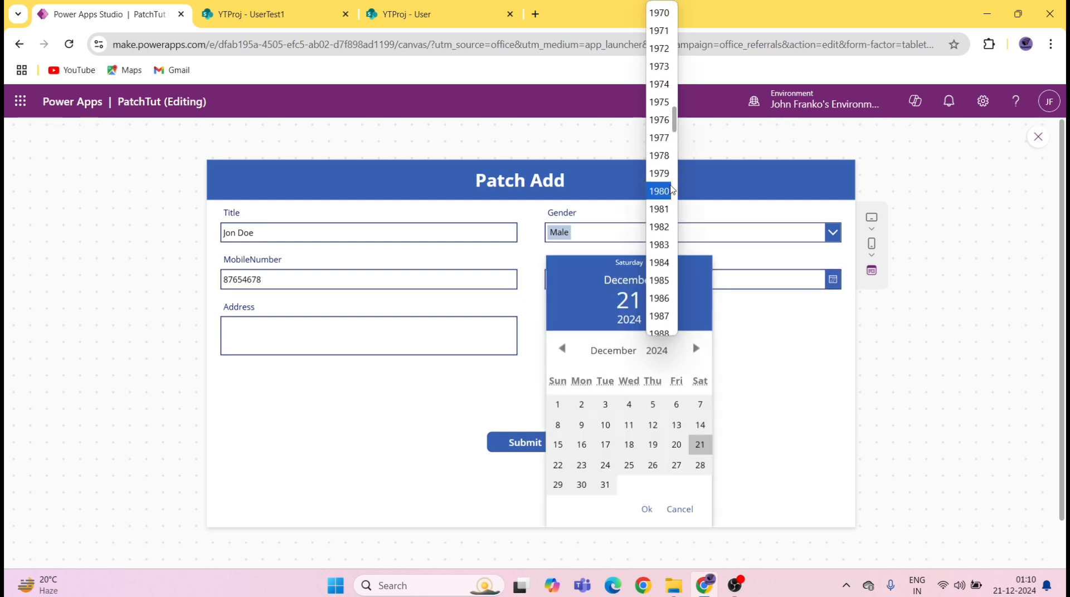
pyautogui.click(659, 319)
pyautogui.click(624, 351)
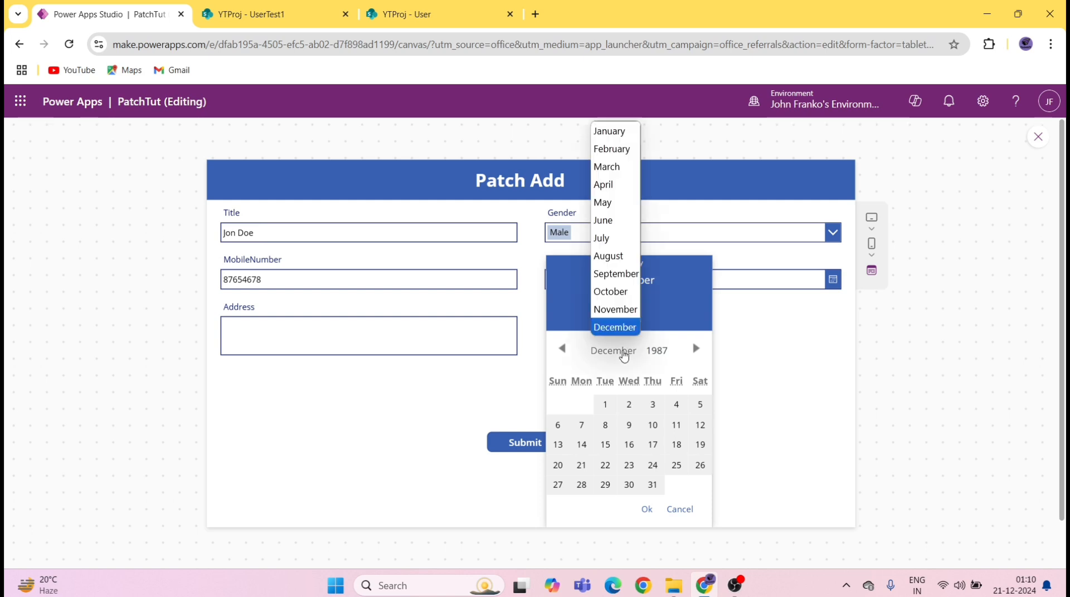
pyautogui.click(615, 274)
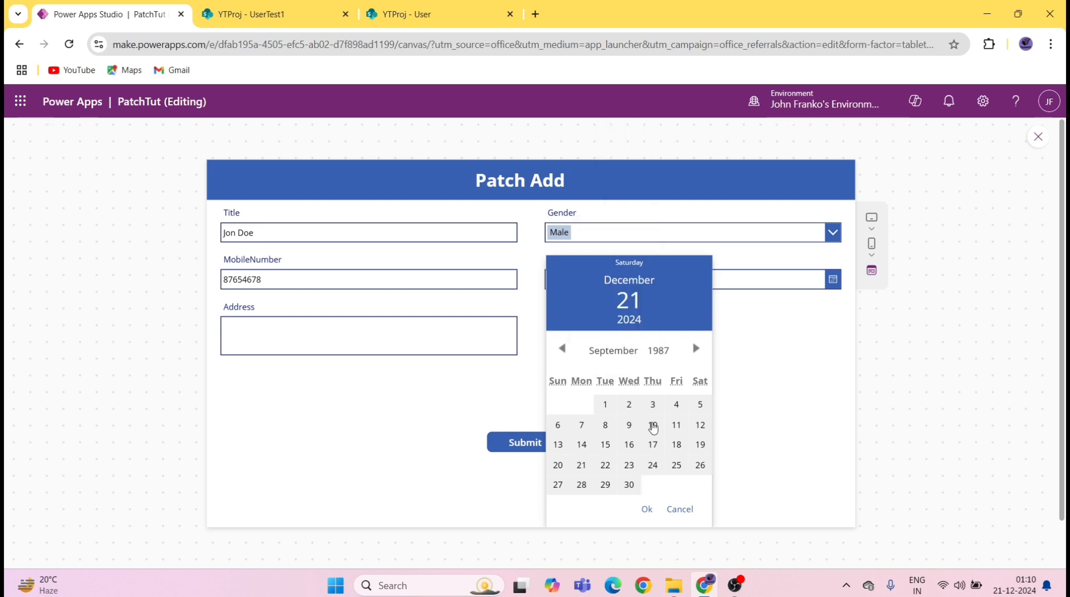
pyautogui.click(652, 425)
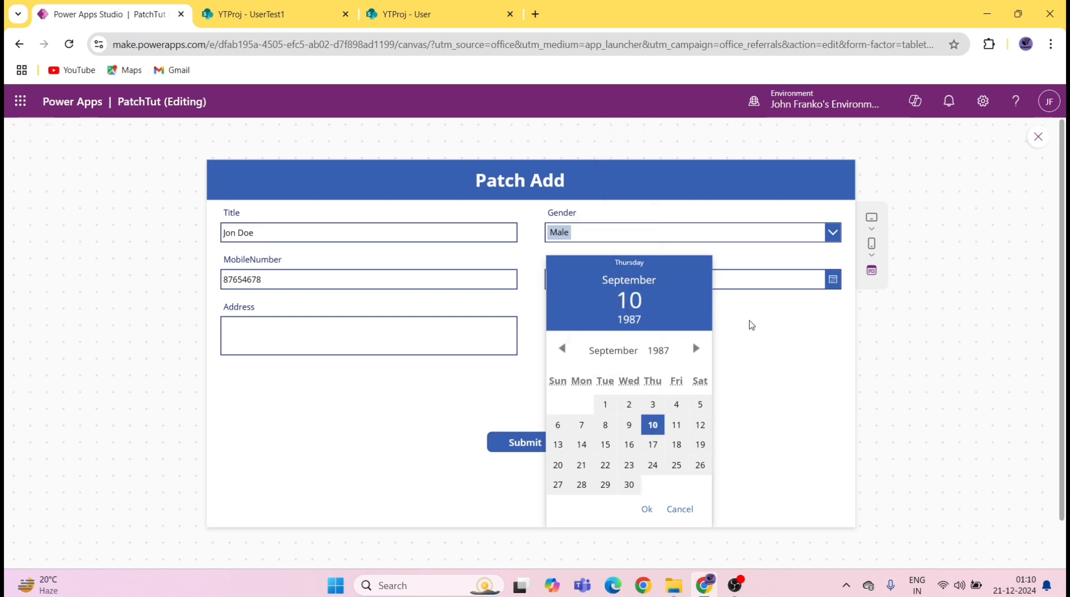
pyautogui.click(648, 510)
# Step: Enter the address, submit, and reload SharePoint's User list to see the new record
pyautogui.click(377, 335)
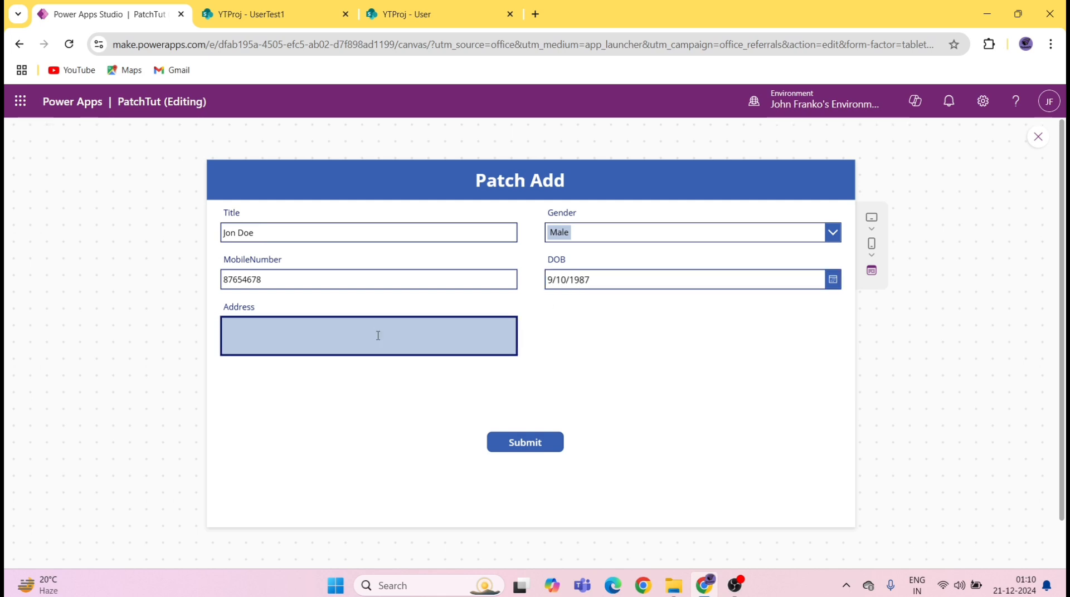
pyautogui.click(540, 442)
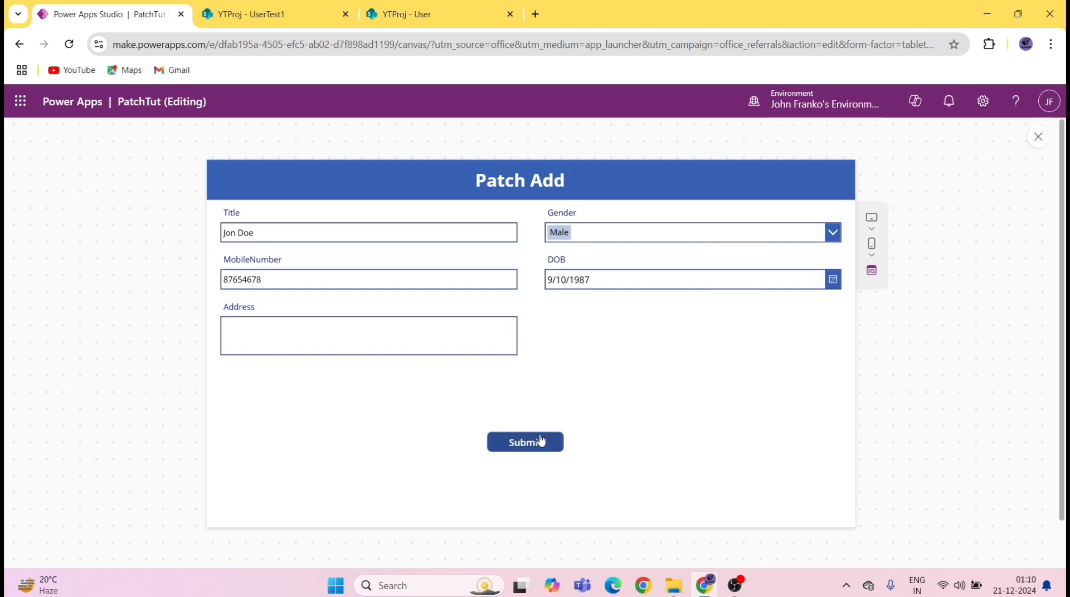
pyautogui.click(424, 14)
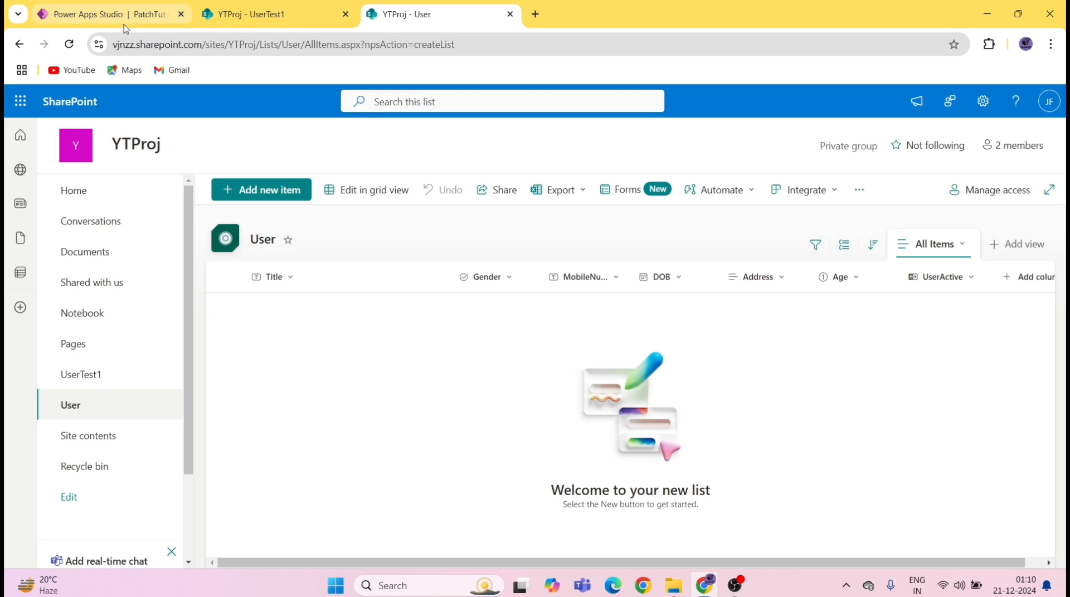
pyautogui.click(69, 44)
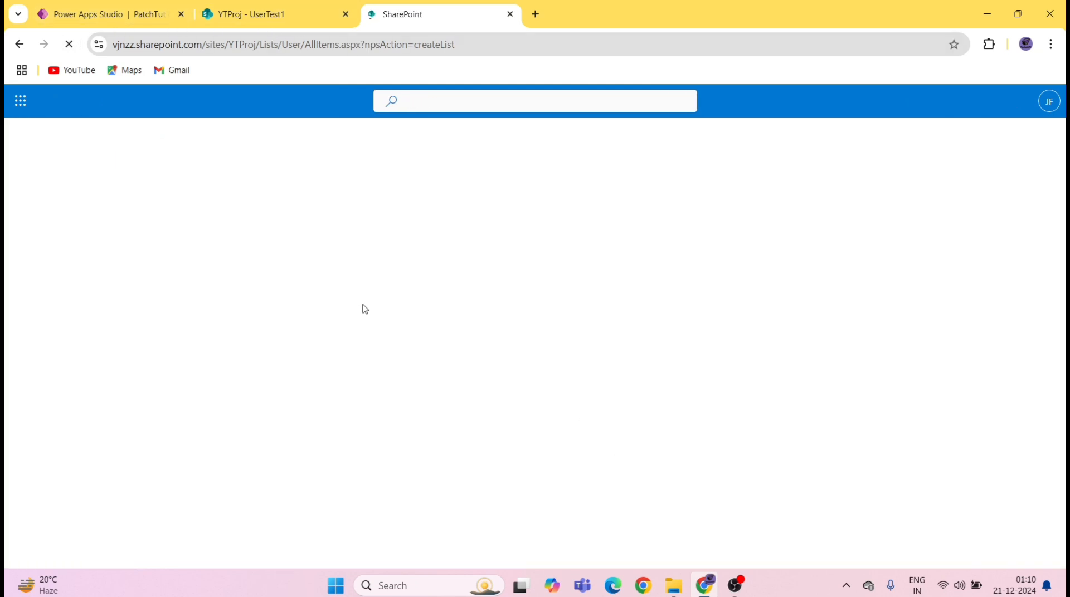
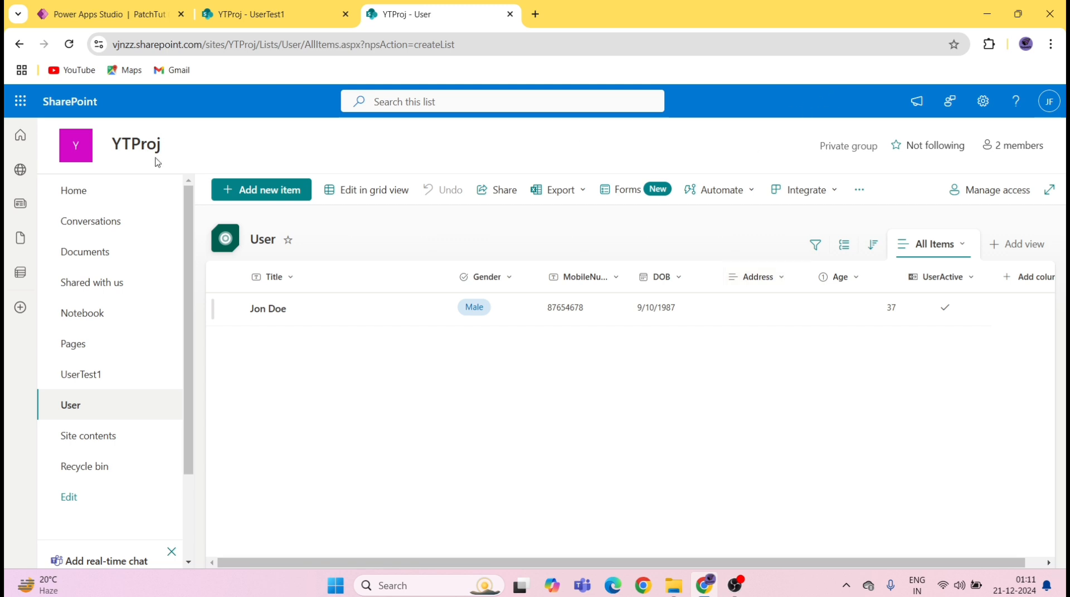
# Step: Switch back to the Power Apps Studio tab holding the PatchTut Patch Add app
pyautogui.click(111, 12)
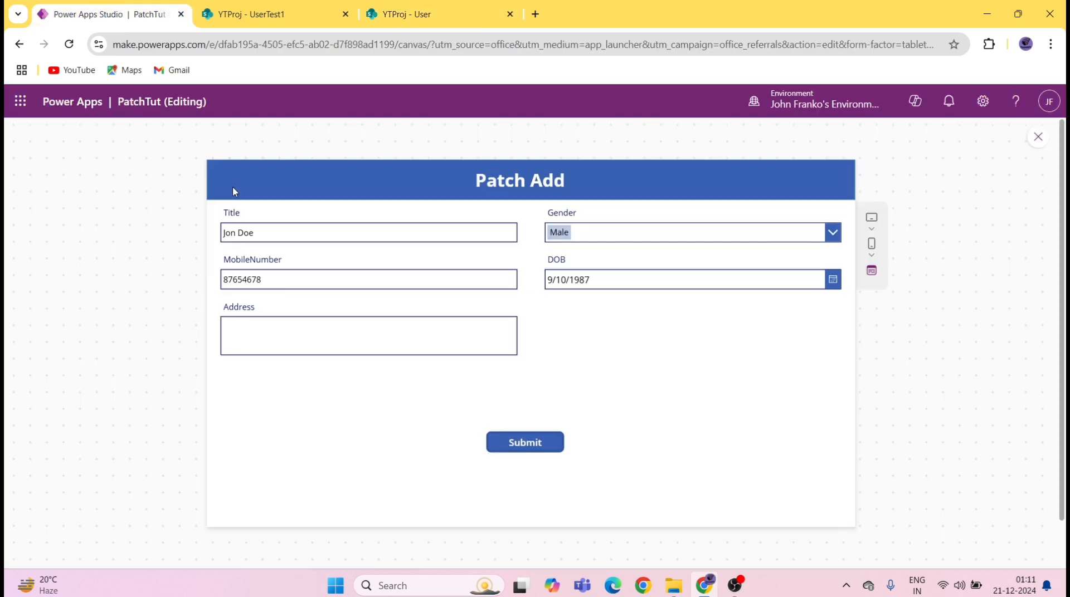
# Step: Exit preview and unlock the Title data card in its Advanced properties
pyautogui.click(1038, 138)
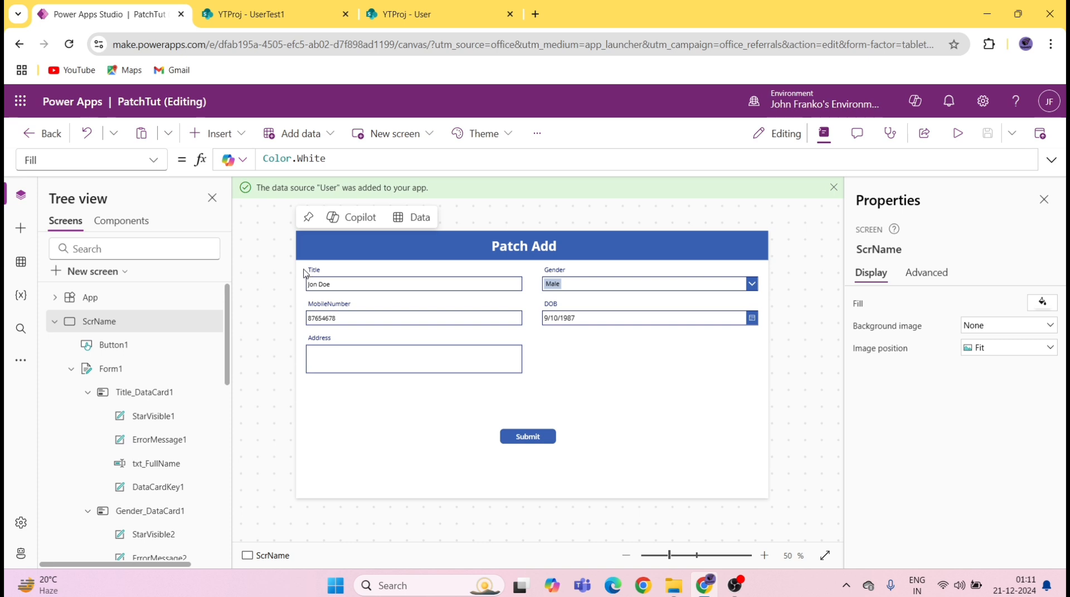
pyautogui.click(308, 273)
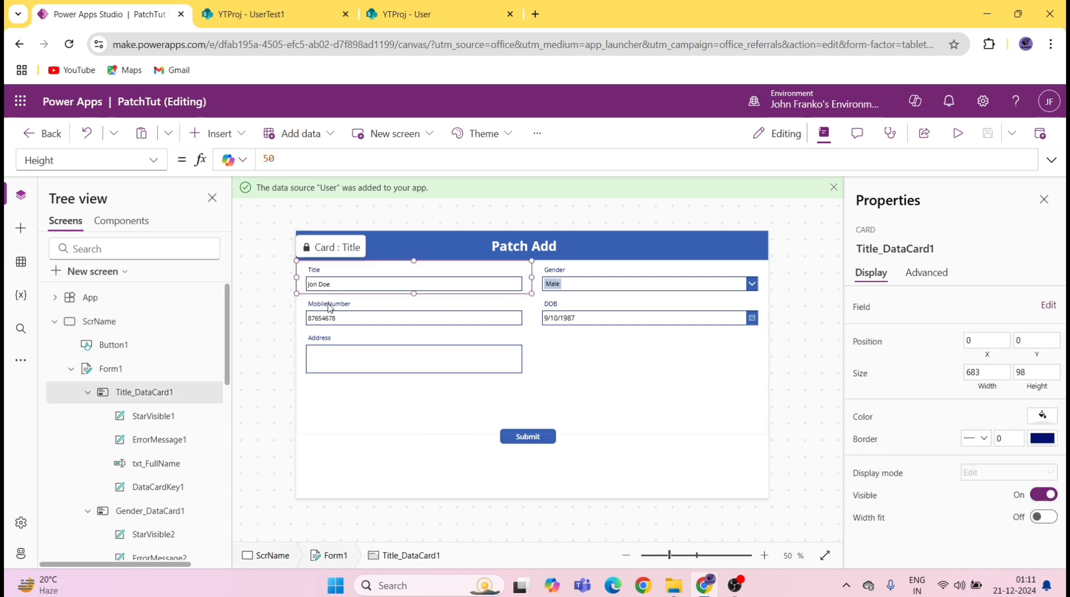
pyautogui.click(365, 307)
pyautogui.click(305, 270)
pyautogui.click(925, 272)
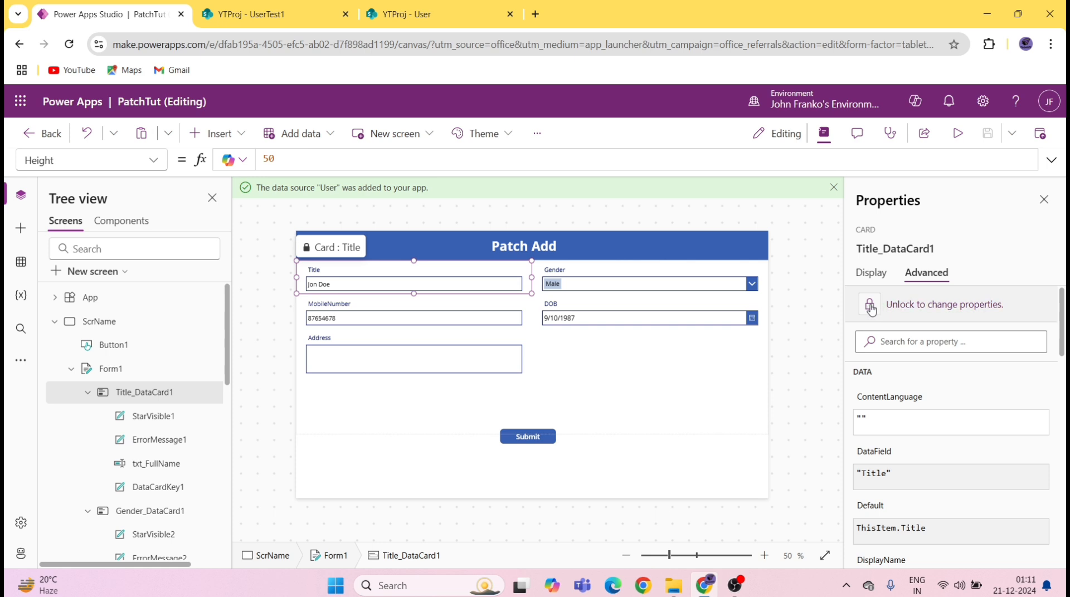
pyautogui.click(876, 306)
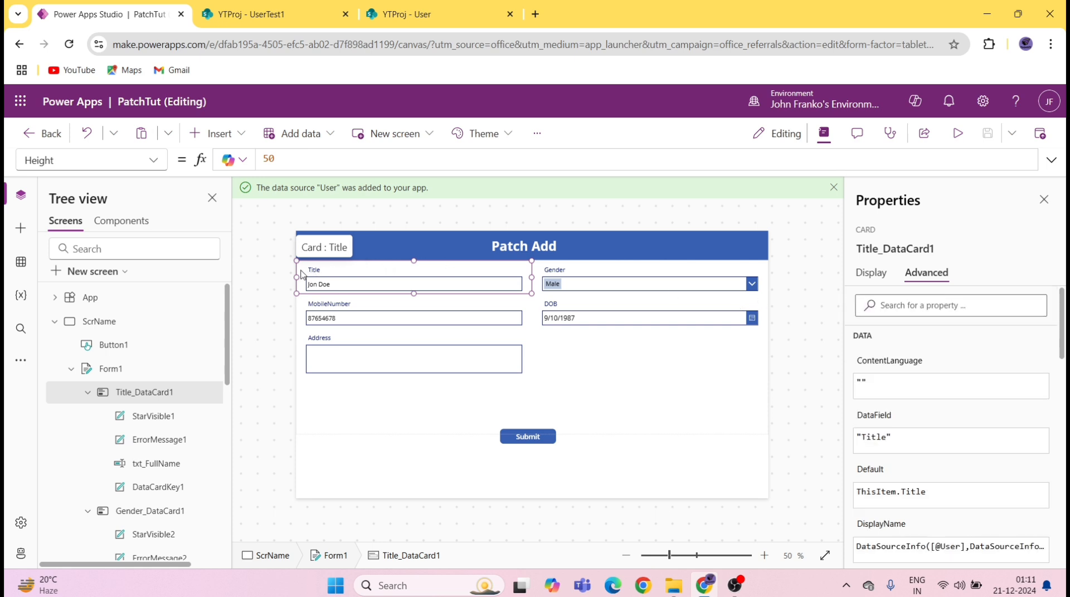
# Step: Set the Title star label StarVisible1's Visible formula to true
pyautogui.click(175, 421)
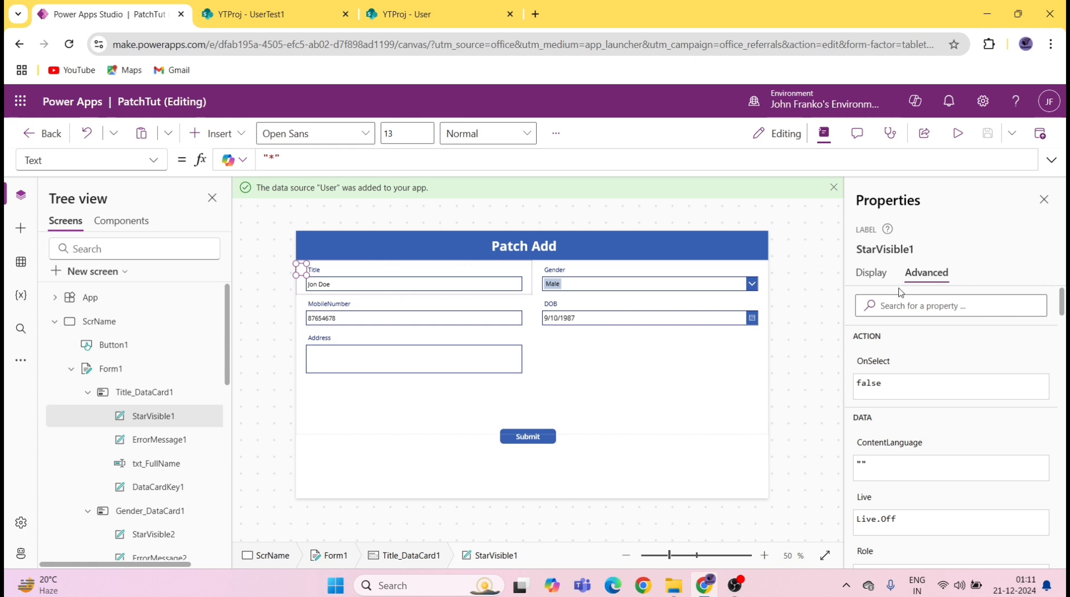
pyautogui.click(869, 273)
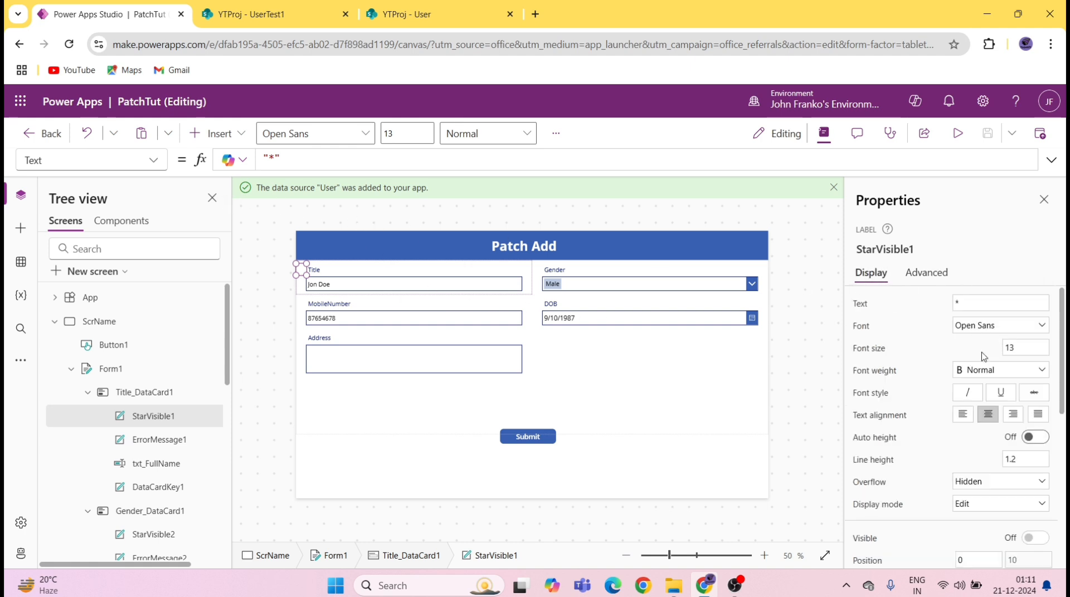
pyautogui.click(153, 160)
pyautogui.scroll(-5, 83, 445)
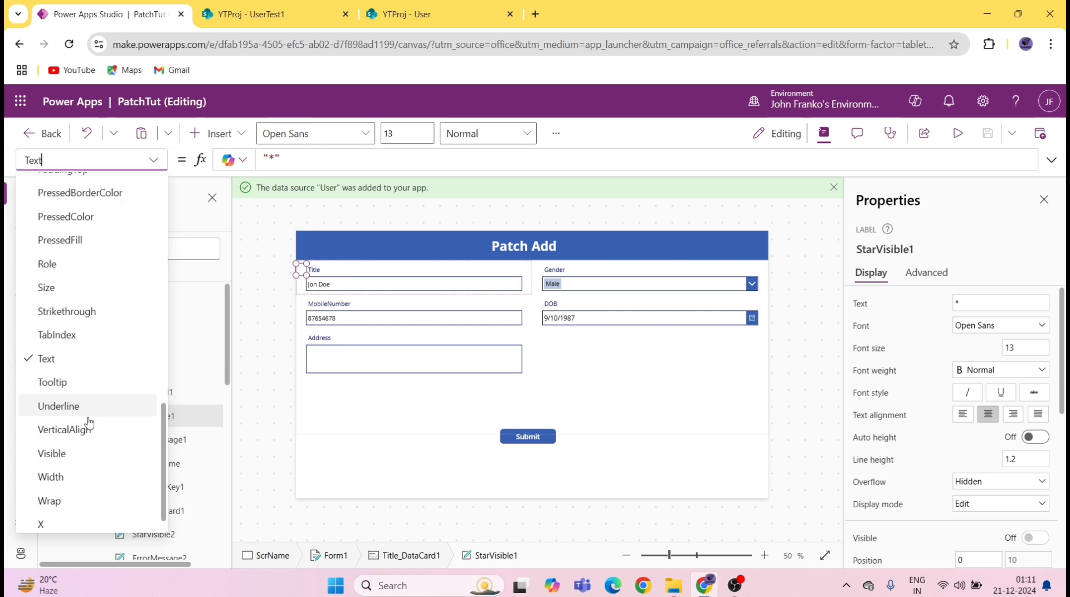
pyautogui.click(52, 427)
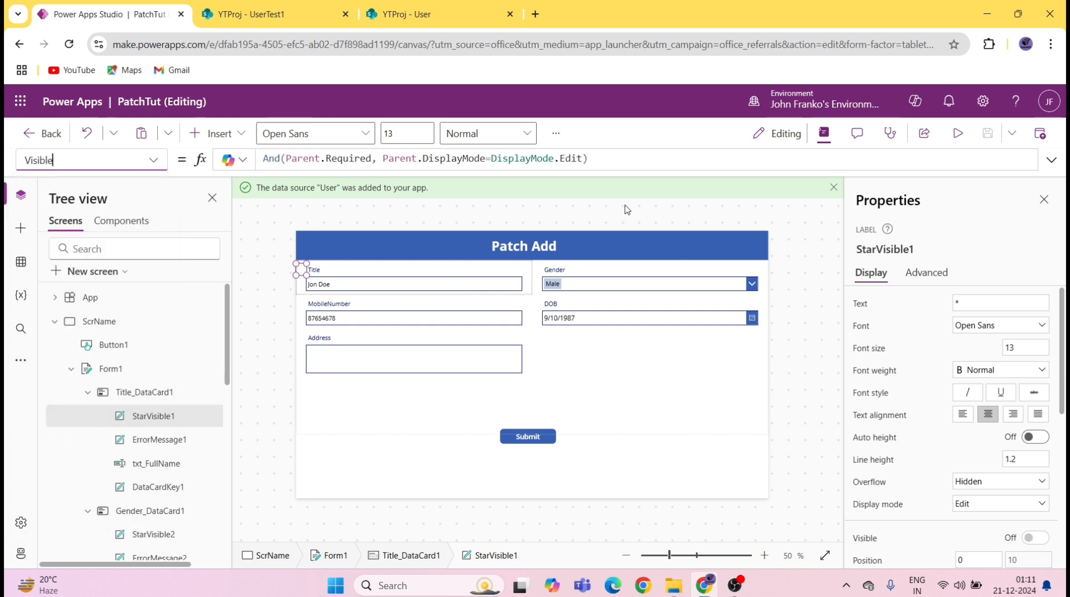
pyautogui.click(635, 160)
pyautogui.hotkey('ctrl', 'a')
pyautogui.write('true')
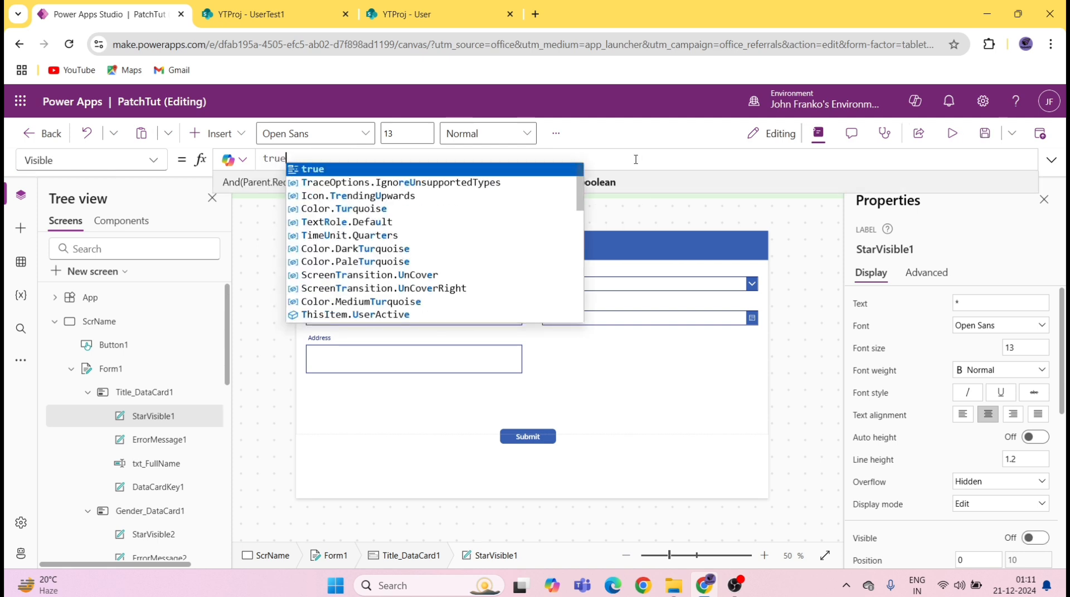
pyautogui.press('Escape')
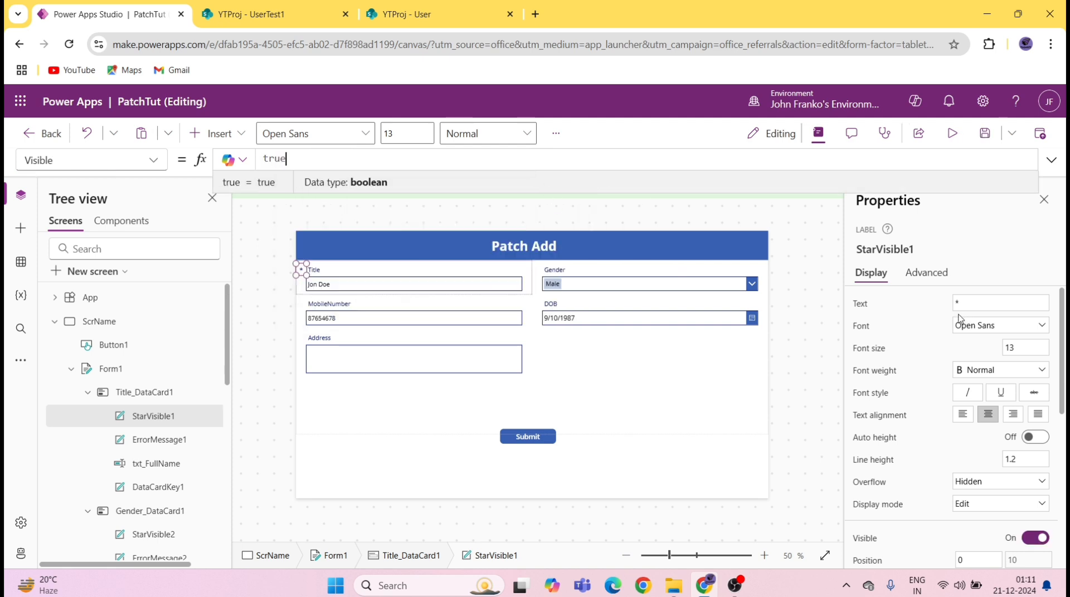
# Step: Colour the Title star label red
pyautogui.scroll(-3, 978, 410)
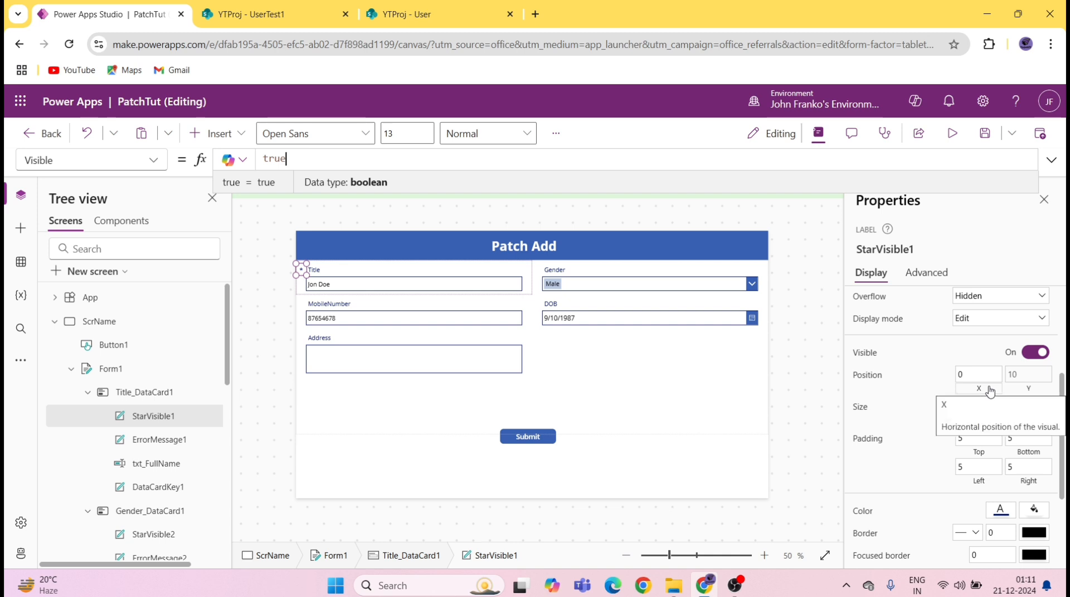
pyautogui.scroll(1, 989, 392)
pyautogui.scroll(-2, 994, 387)
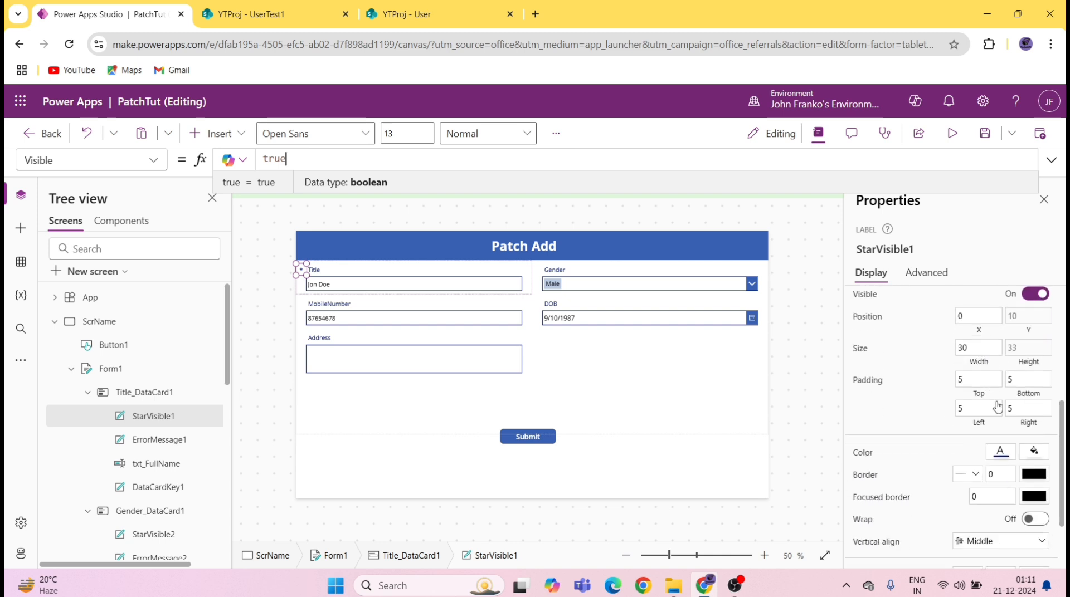
pyautogui.click(1000, 452)
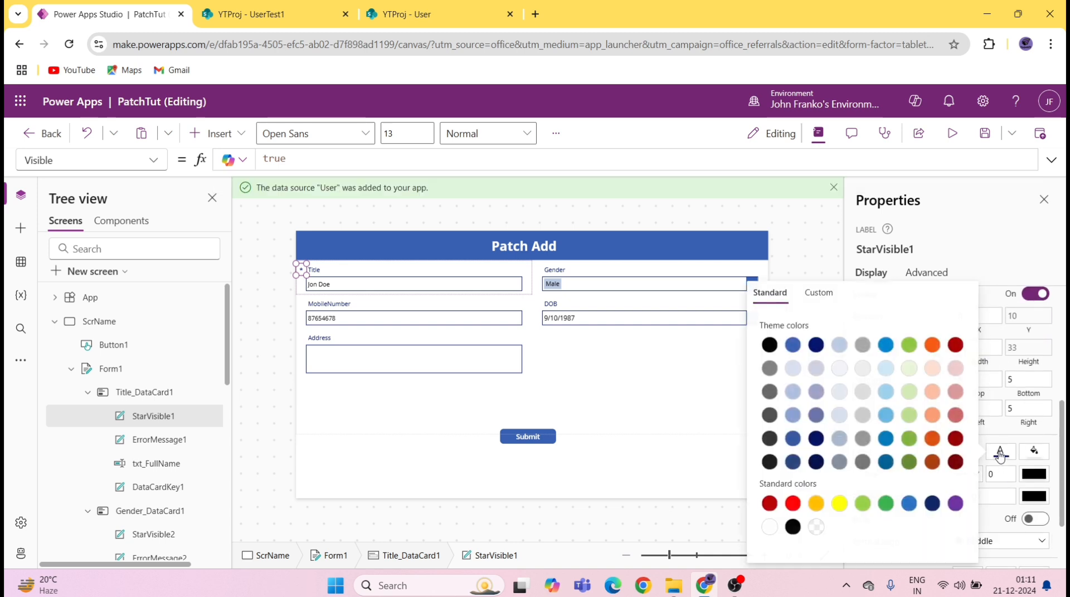
pyautogui.click(793, 504)
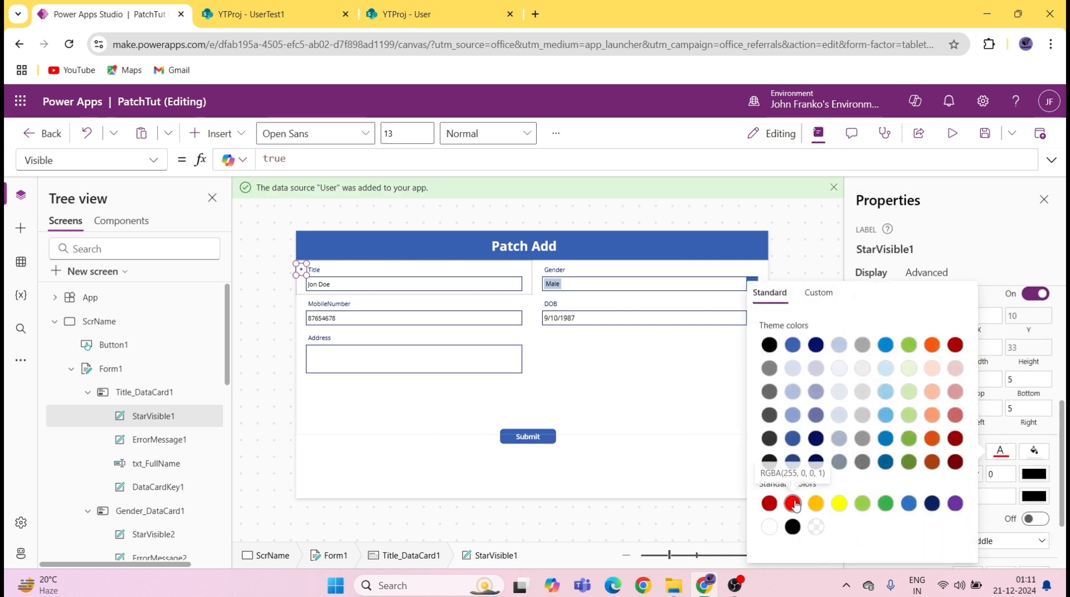
pyautogui.click(538, 270)
pyautogui.click(926, 272)
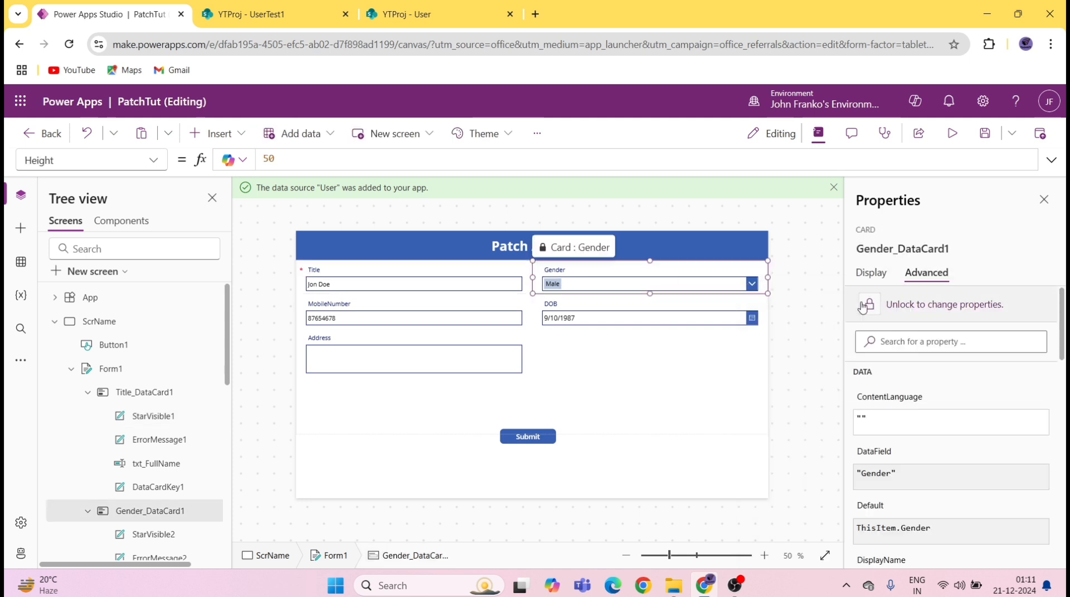
# Step: Colour the Gender star label StarVisible2 red
pyautogui.click(166, 532)
pyautogui.click(870, 272)
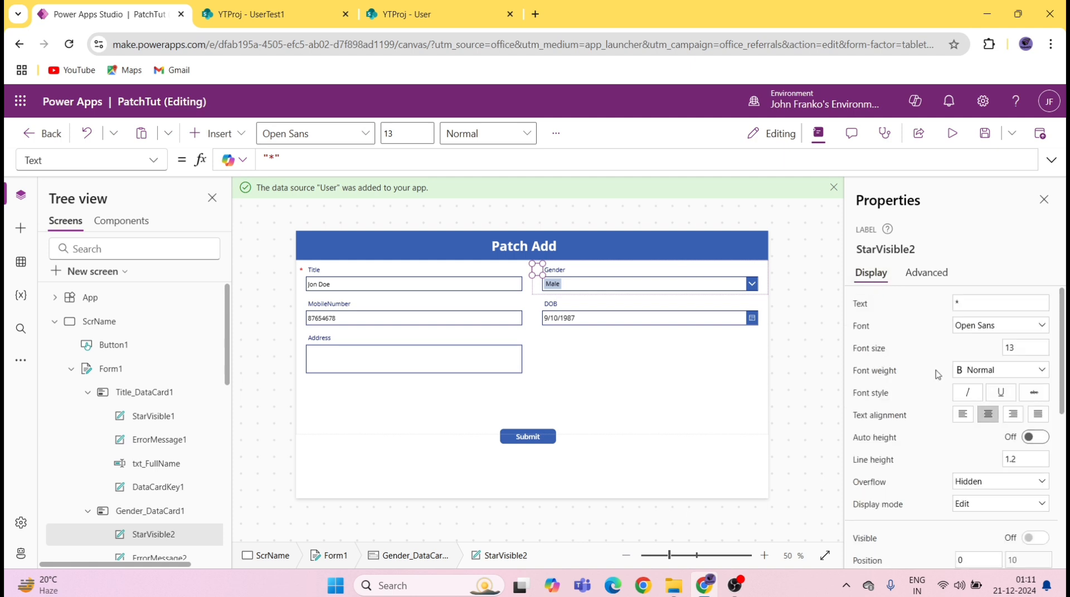
pyautogui.scroll(-5, 981, 474)
pyautogui.scroll(-2, 990, 501)
pyautogui.click(1000, 509)
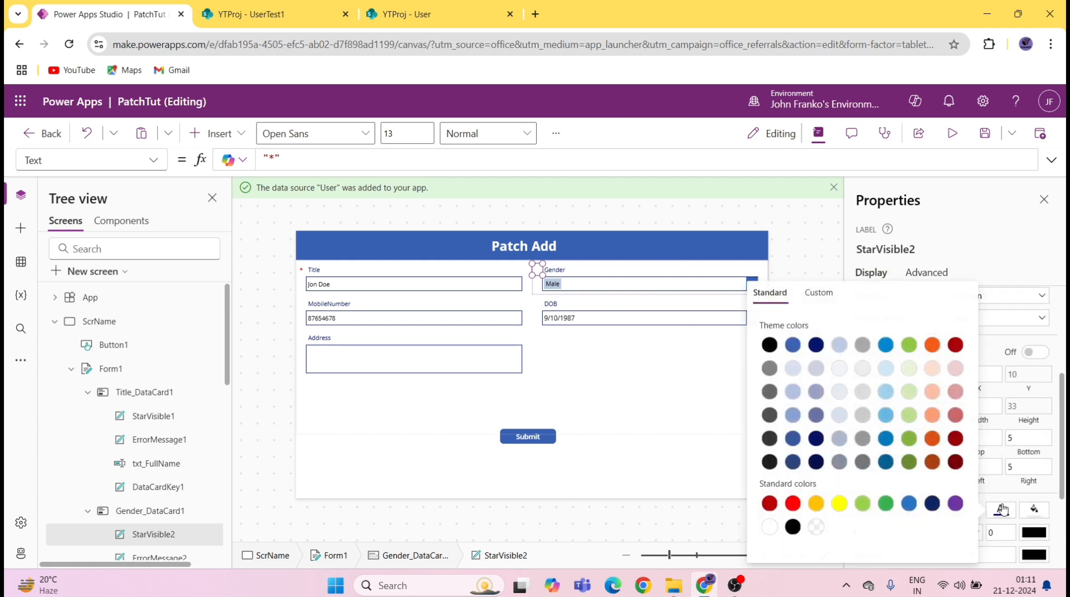
pyautogui.click(793, 505)
# Step: Replace StarVisible2's Visible formula with true
pyautogui.click(152, 162)
pyautogui.scroll(-3, 127, 423)
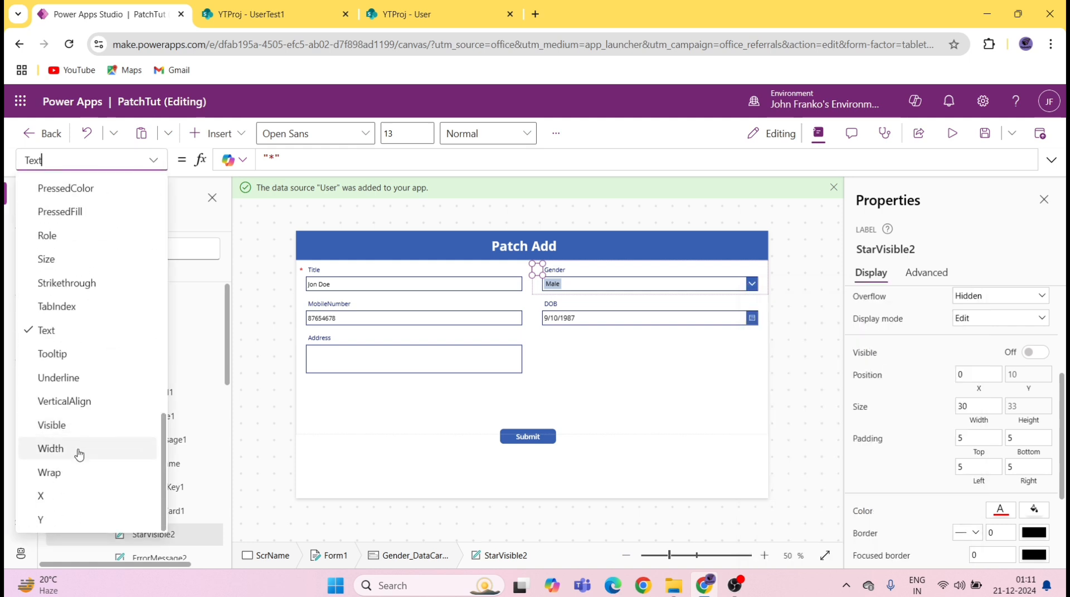
pyautogui.click(68, 427)
pyautogui.click(609, 165)
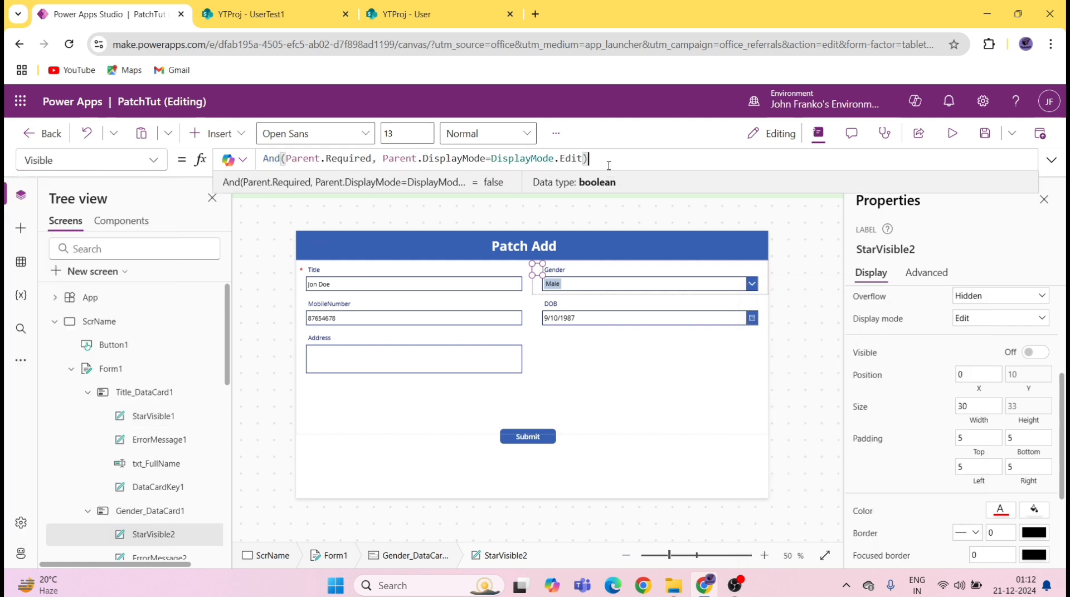
pyautogui.hotkey('ctrl', 'a')
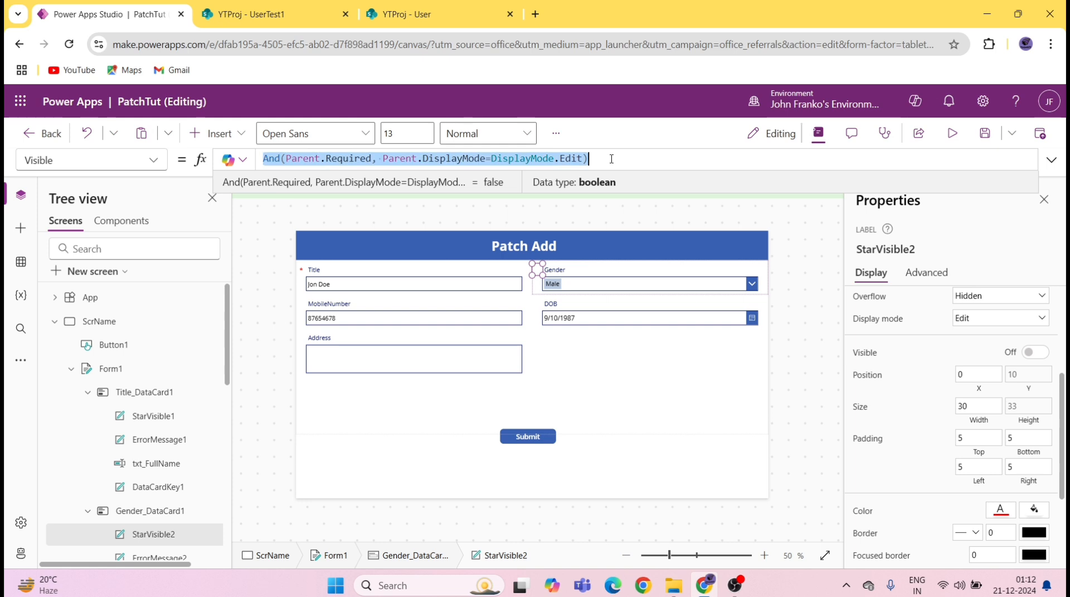
pyautogui.write('t')
pyautogui.press('BackSpace')
pyautogui.press('BackSpace')
pyautogui.write('rue')
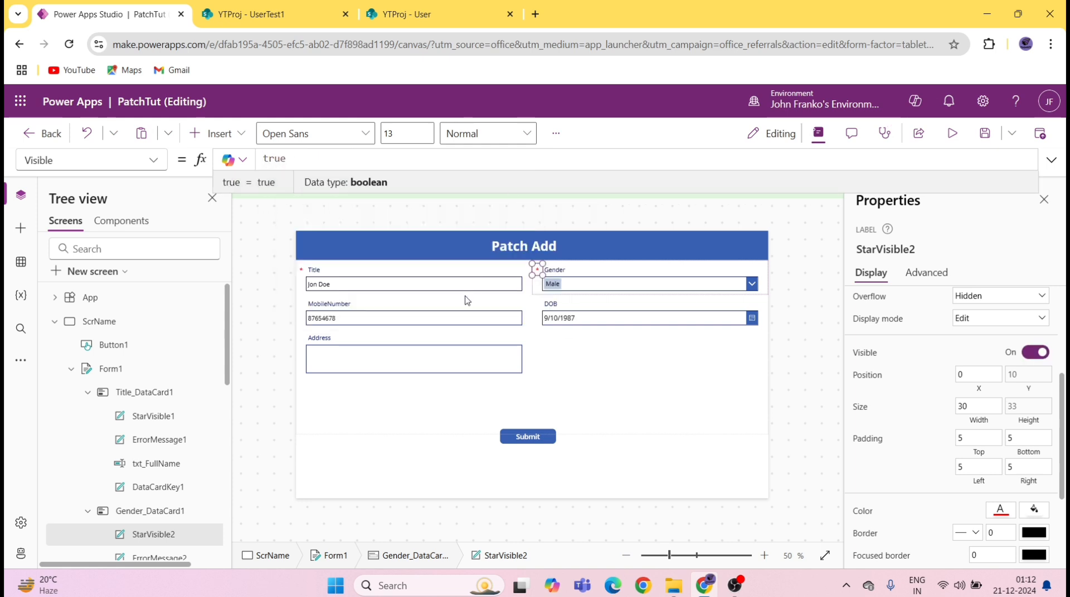
pyautogui.click(467, 301)
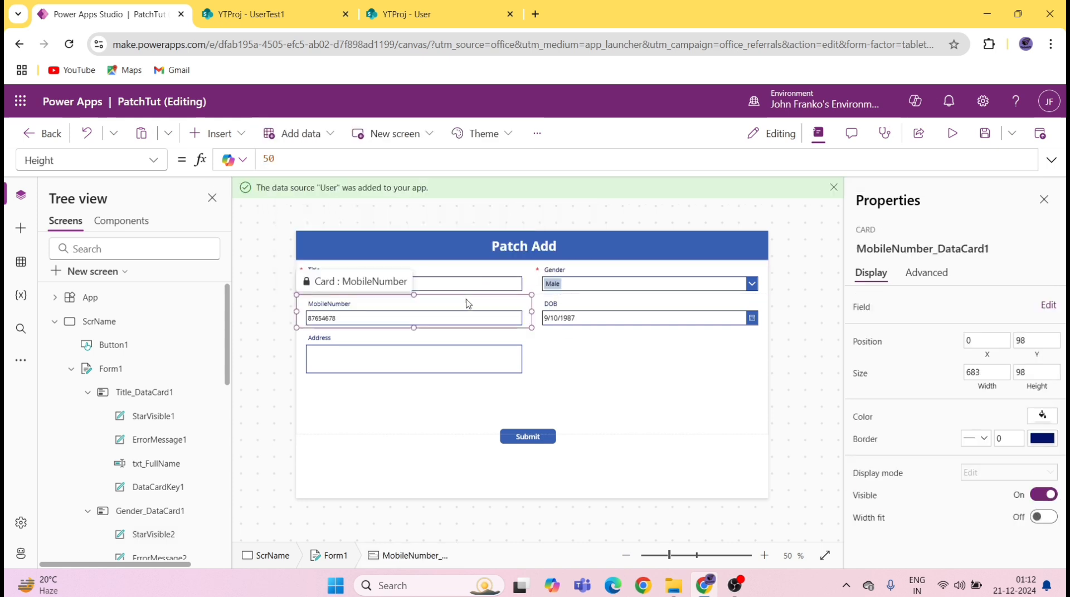
# Step: Show the MobileNumber card's advanced properties and save the app
pyautogui.click(916, 277)
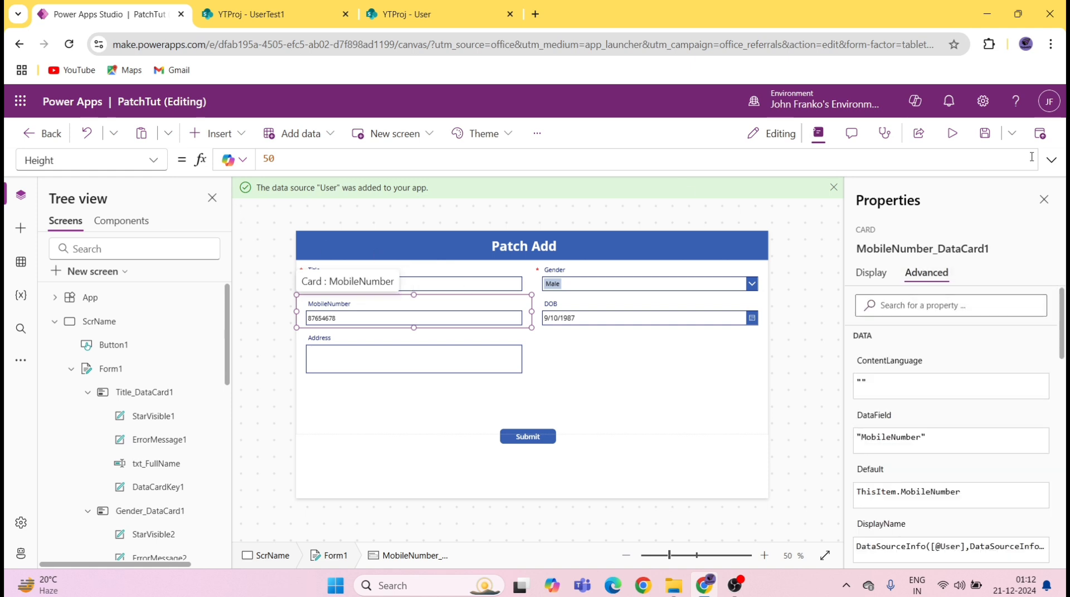
pyautogui.click(985, 133)
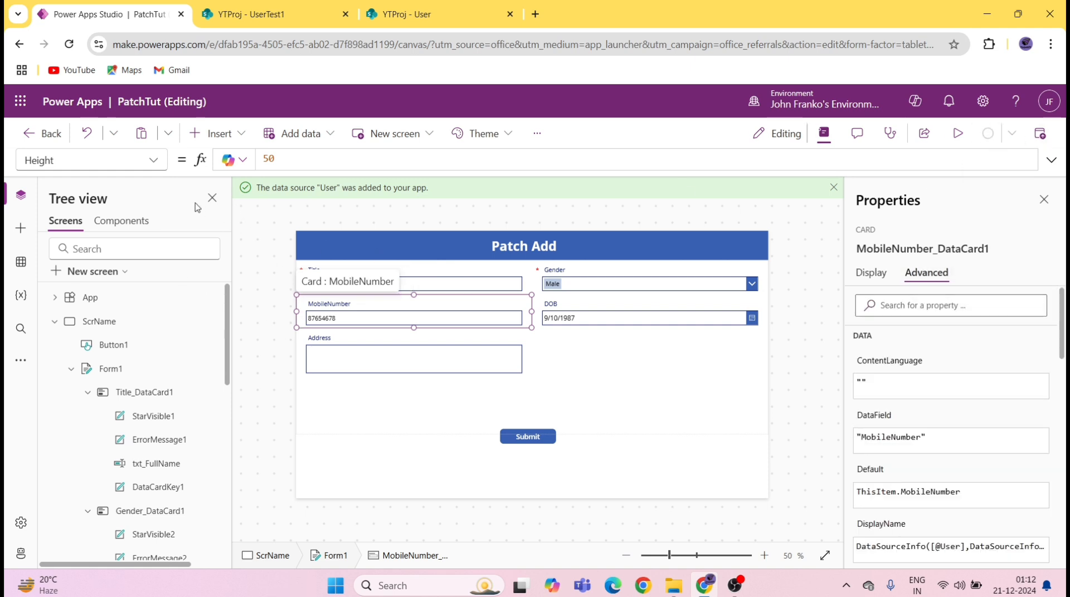
pyautogui.scroll(-7, 161, 468)
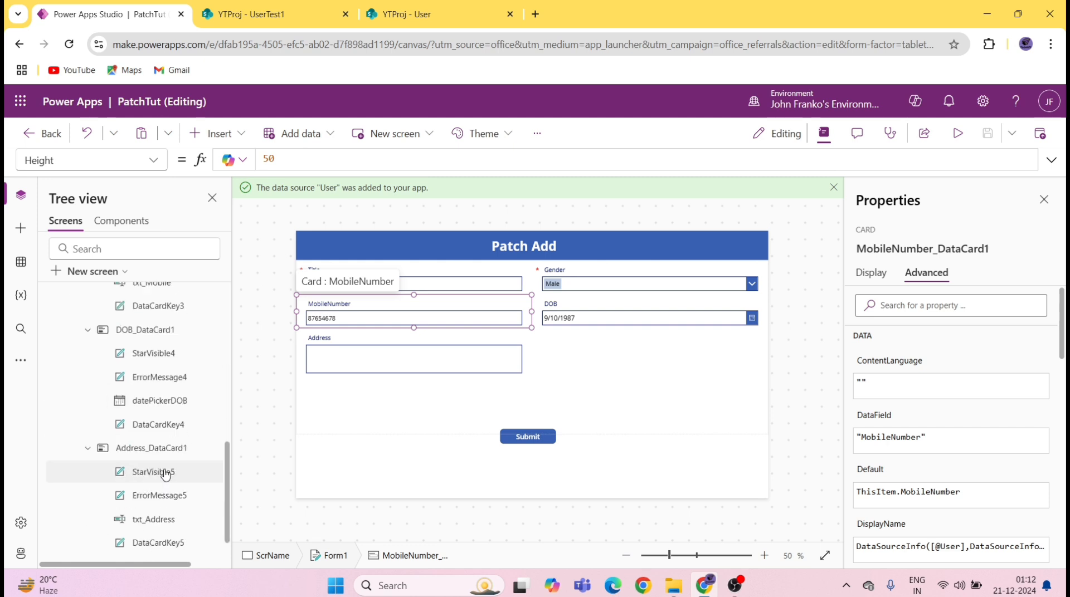
pyautogui.scroll(3, 149, 413)
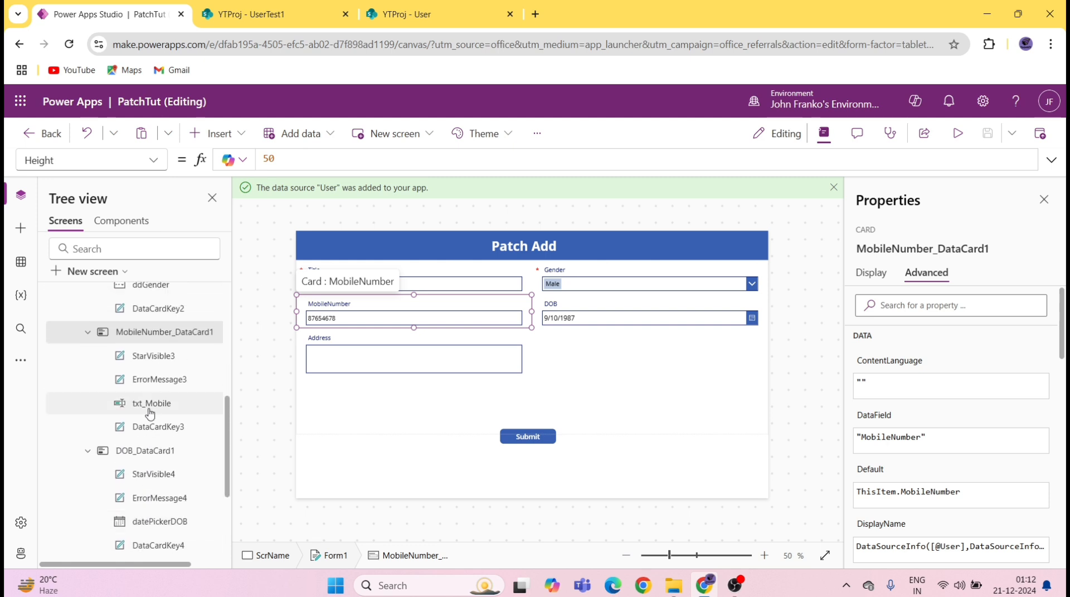
# Step: Set the MobileNumber star label StarVisible3's Visible formula to true
pyautogui.click(167, 354)
pyautogui.click(153, 160)
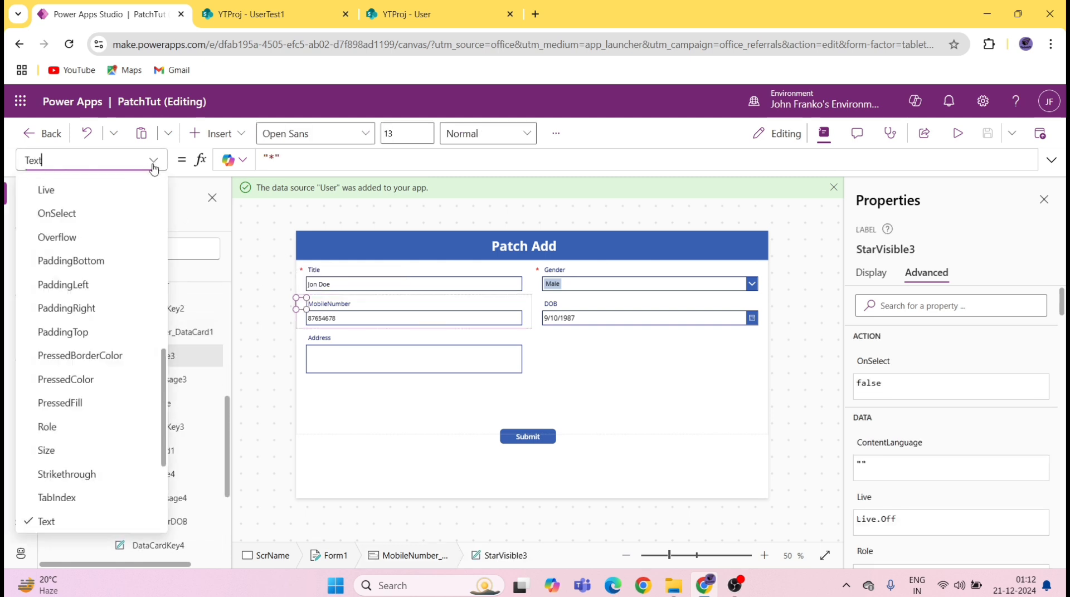
pyautogui.scroll(-3, 106, 394)
pyautogui.click(77, 426)
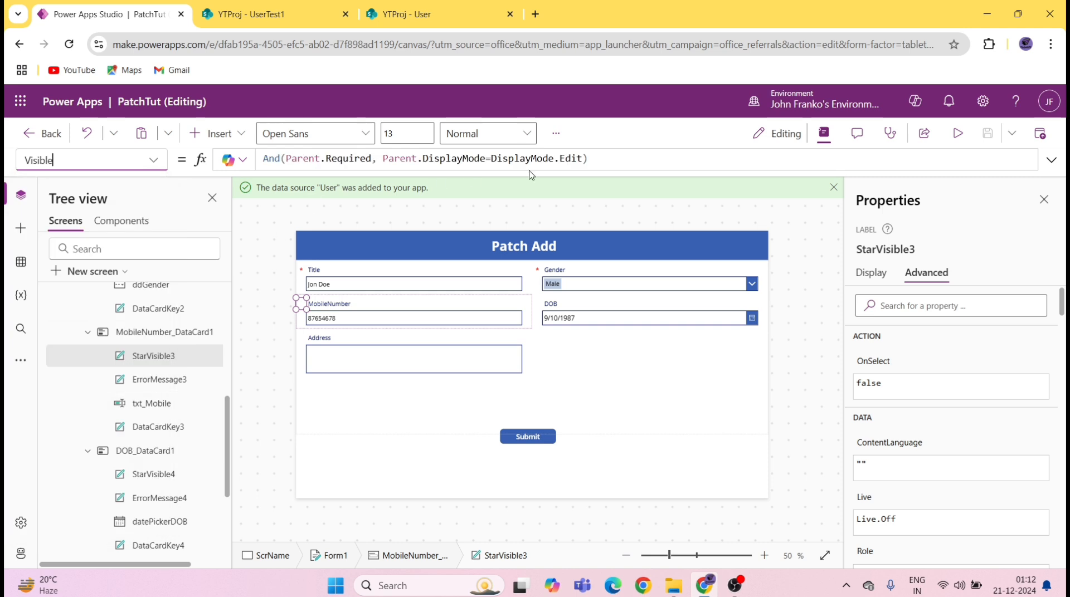
pyautogui.click(607, 160)
pyautogui.hotkey('ctrl', 'a')
pyautogui.write('tr')
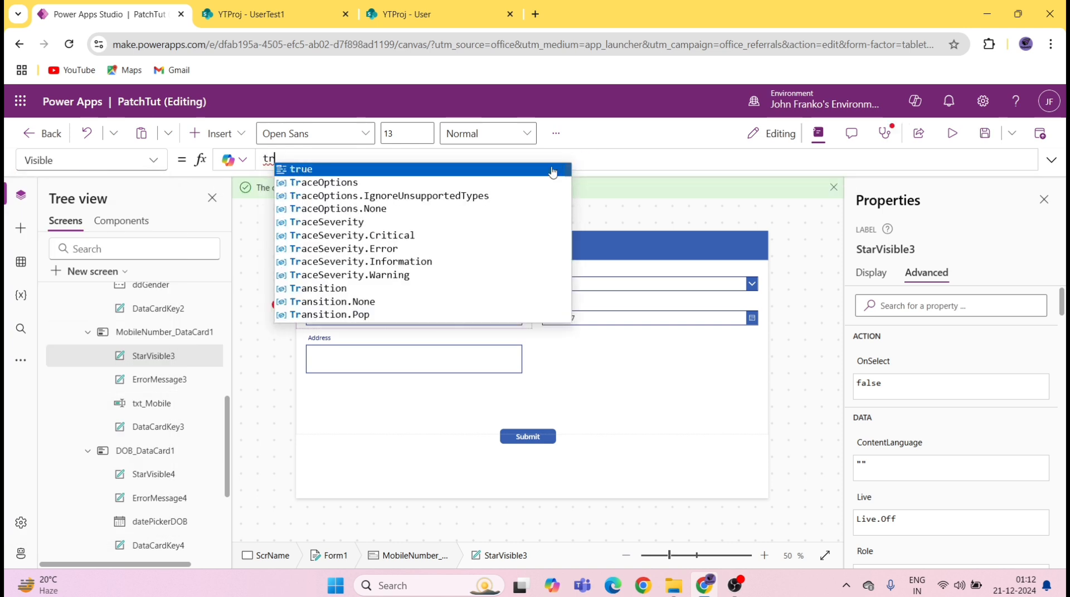
pyautogui.click(551, 170)
# Step: Set the MobileNumber star's text colour to red
pyautogui.click(873, 274)
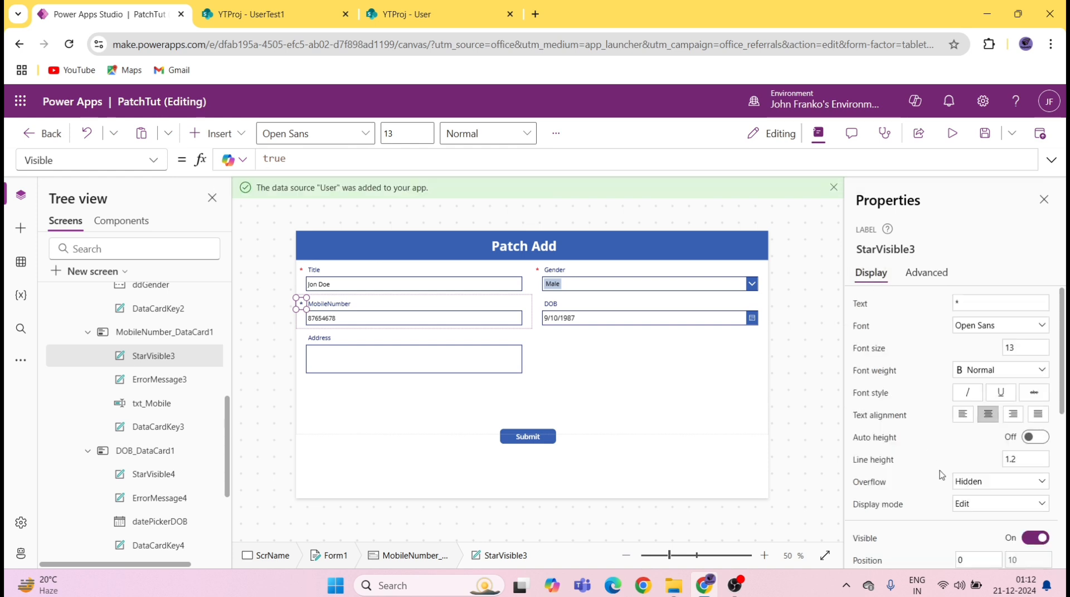
pyautogui.scroll(-5, 964, 464)
pyautogui.click(997, 369)
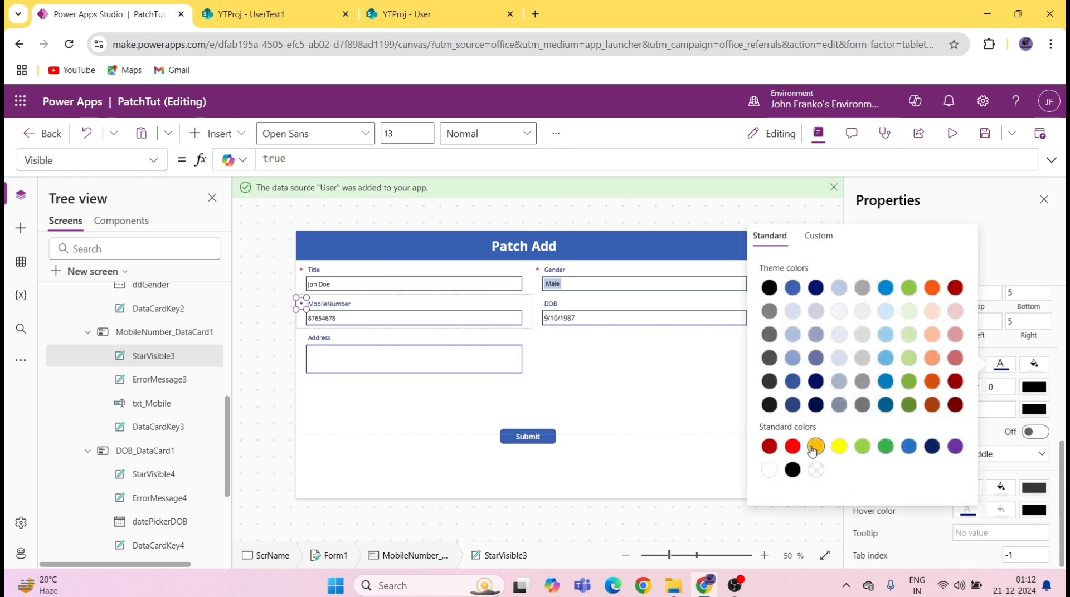
pyautogui.click(558, 304)
pyautogui.click(926, 273)
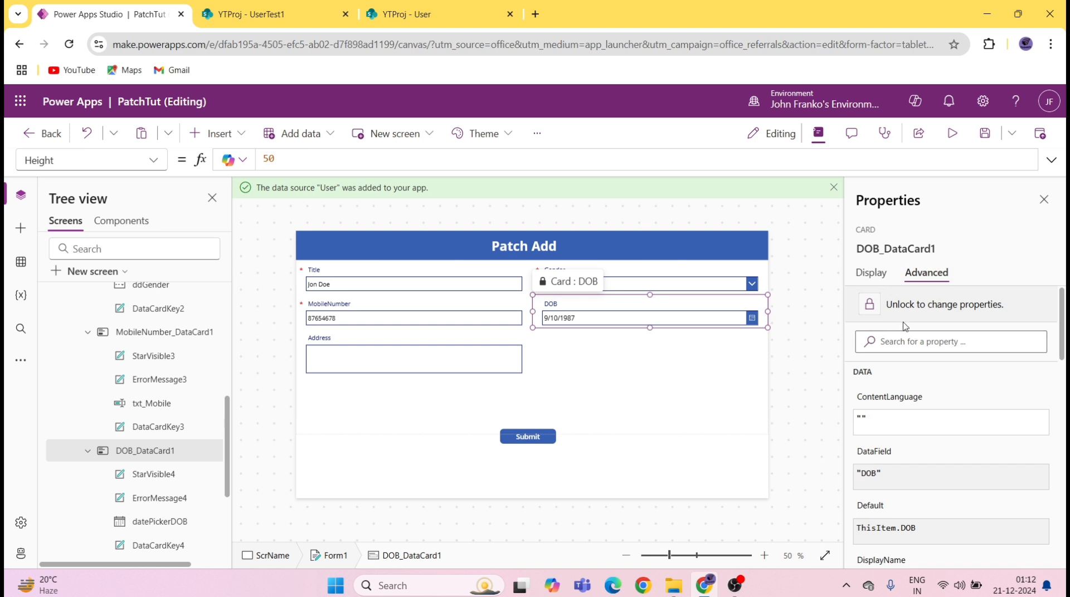
# Step: Inspect the DOB card's Visible formula
pyautogui.click(153, 160)
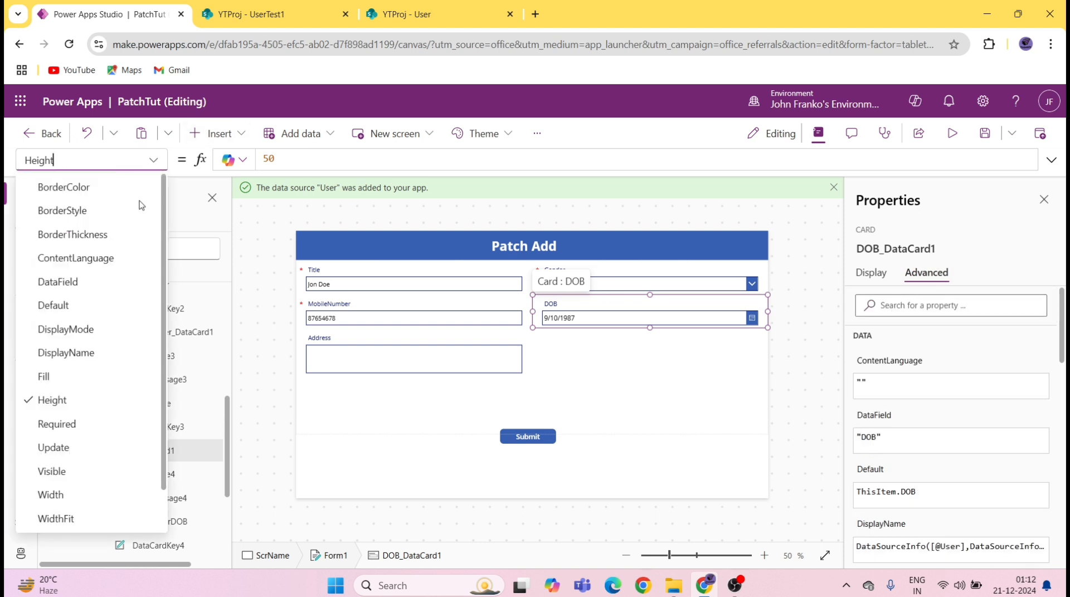
pyautogui.scroll(-2, 141, 206)
pyautogui.click(52, 425)
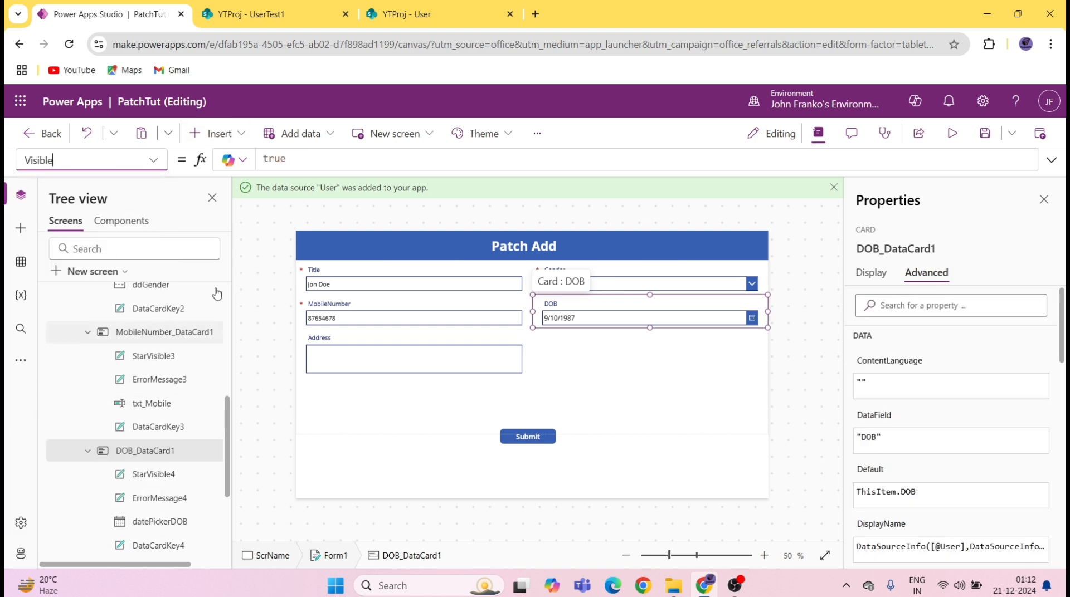
pyautogui.click(601, 305)
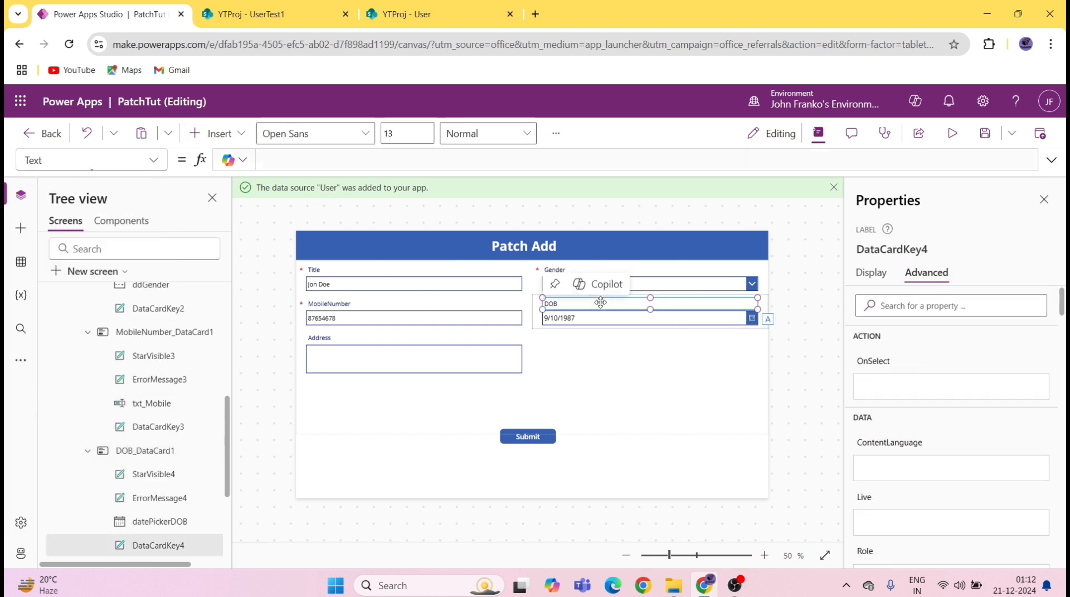
pyautogui.click(536, 307)
pyautogui.scroll(-1, 95, 462)
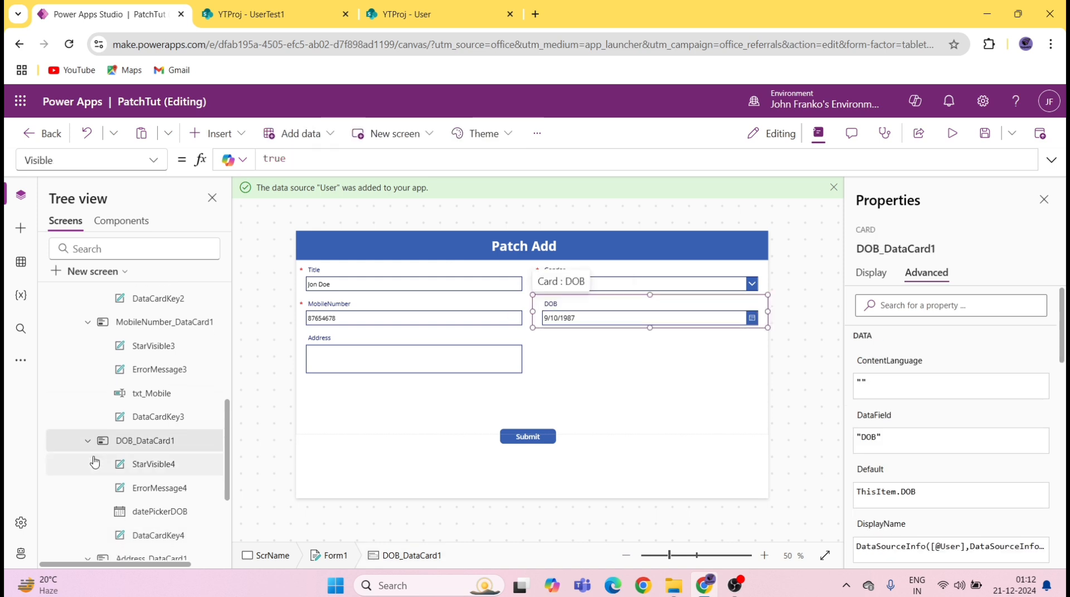
# Step: Replace the DOB asterisk StarVisible4's And(...) Visible formula with true
pyautogui.click(146, 450)
pyautogui.click(152, 165)
pyautogui.scroll(-4, 92, 446)
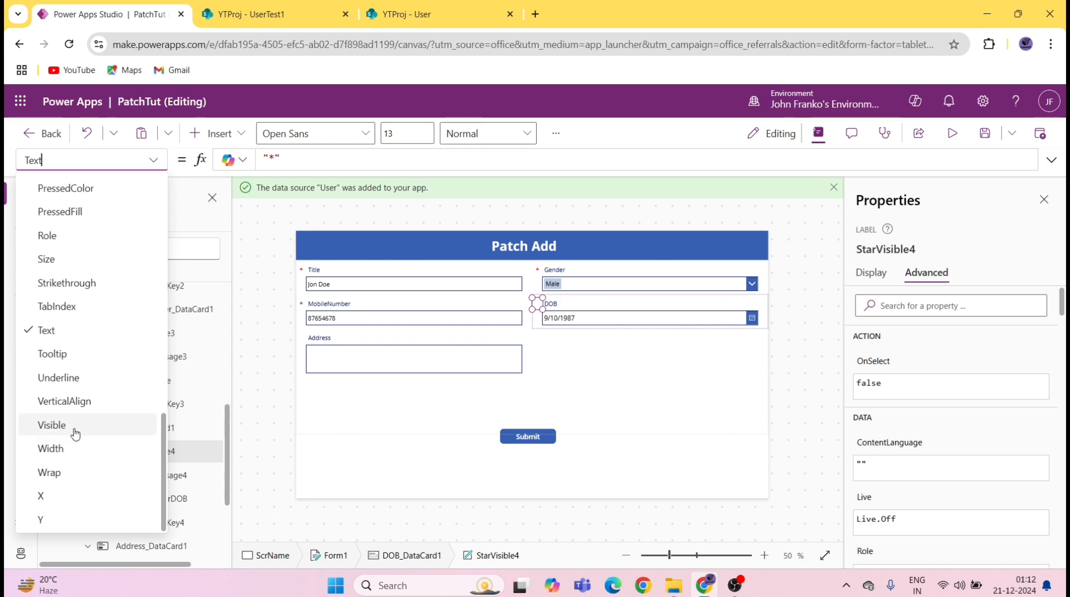
pyautogui.click(69, 435)
pyautogui.tripleClick(606, 161)
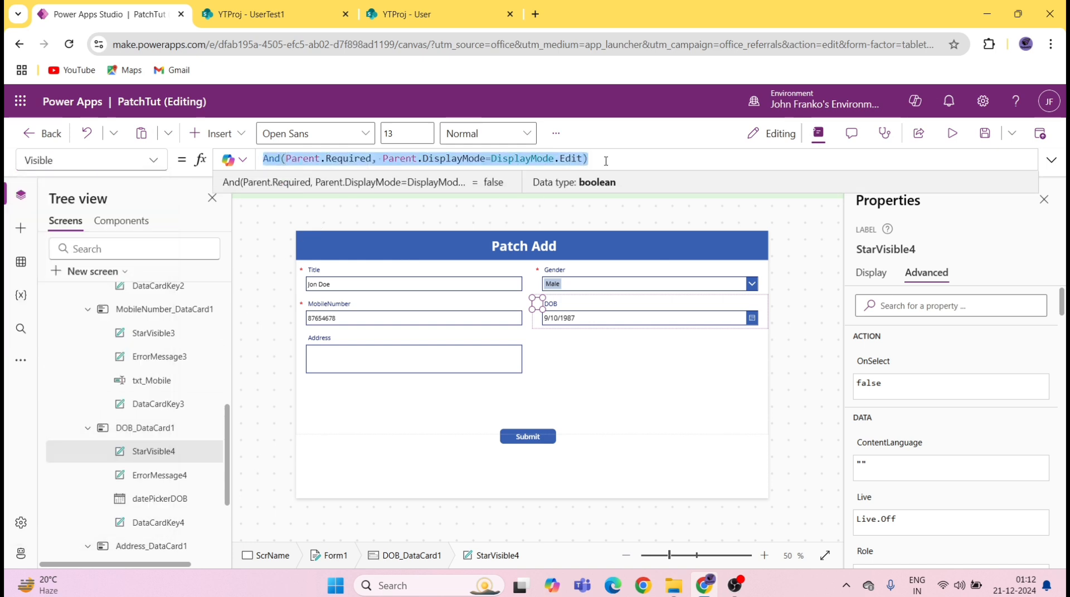
pyautogui.press('BackSpace')
pyautogui.write('tu')
pyautogui.press('BackSpace')
pyautogui.write('r')
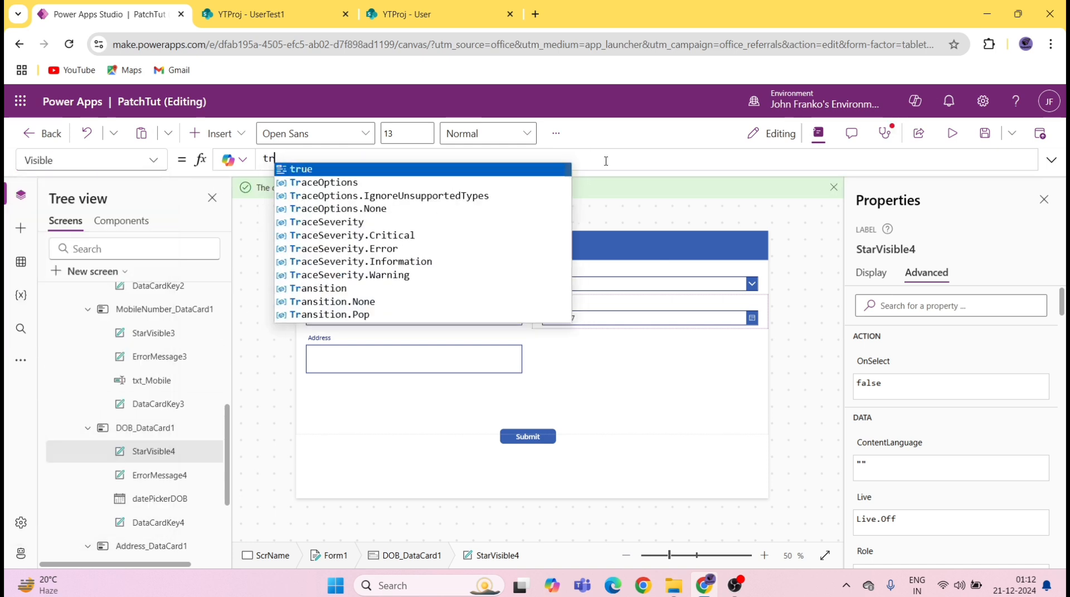
pyautogui.press('Tab')
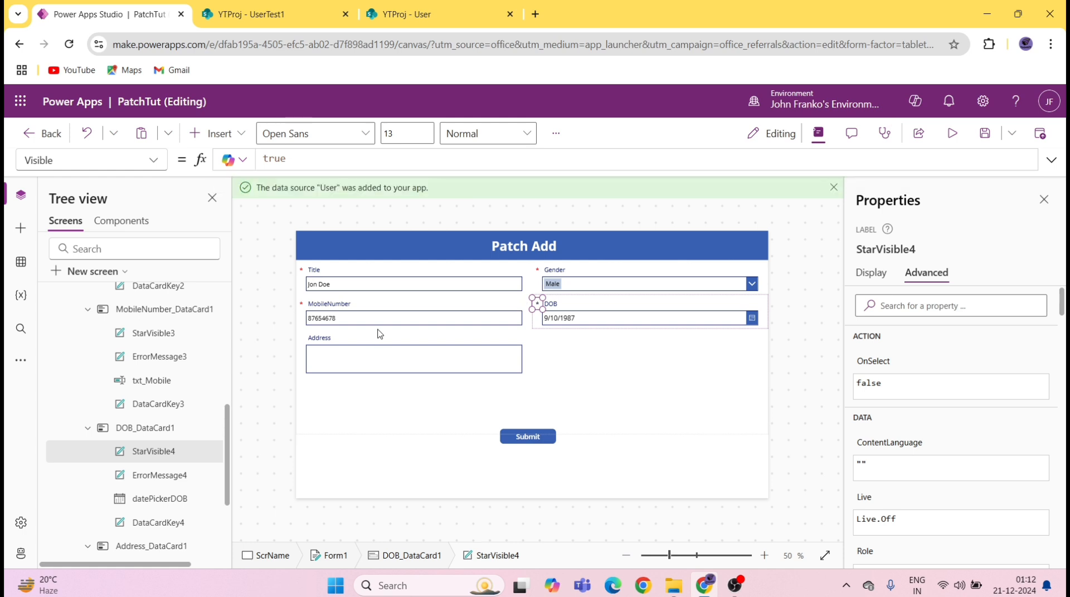
pyautogui.click(376, 345)
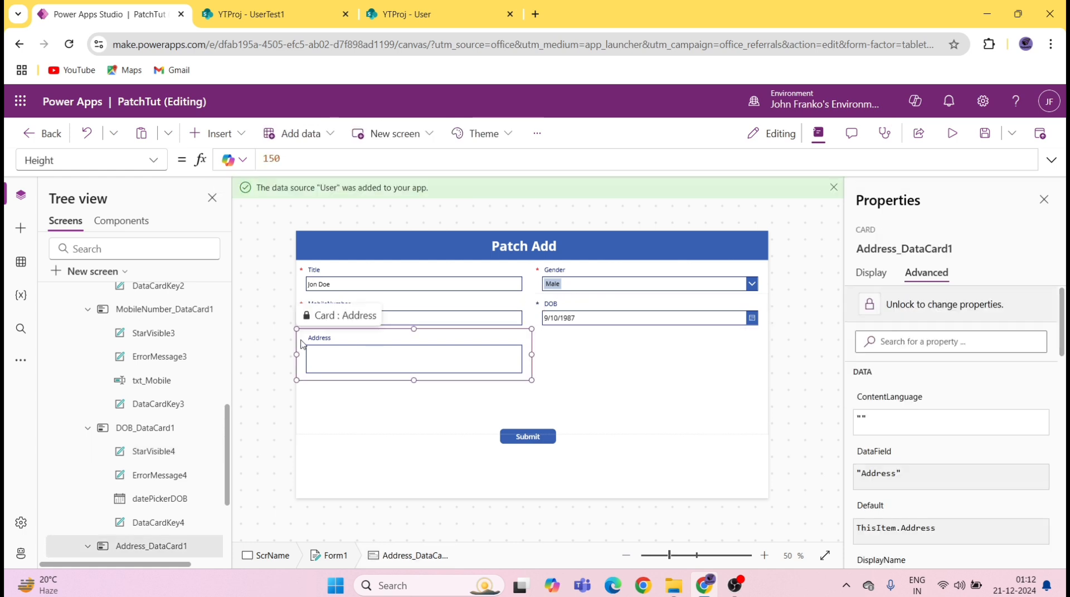
# Step: Replace the Address asterisk StarVisible5's Visible formula with true
pyautogui.scroll(-3, 182, 447)
pyautogui.click(170, 438)
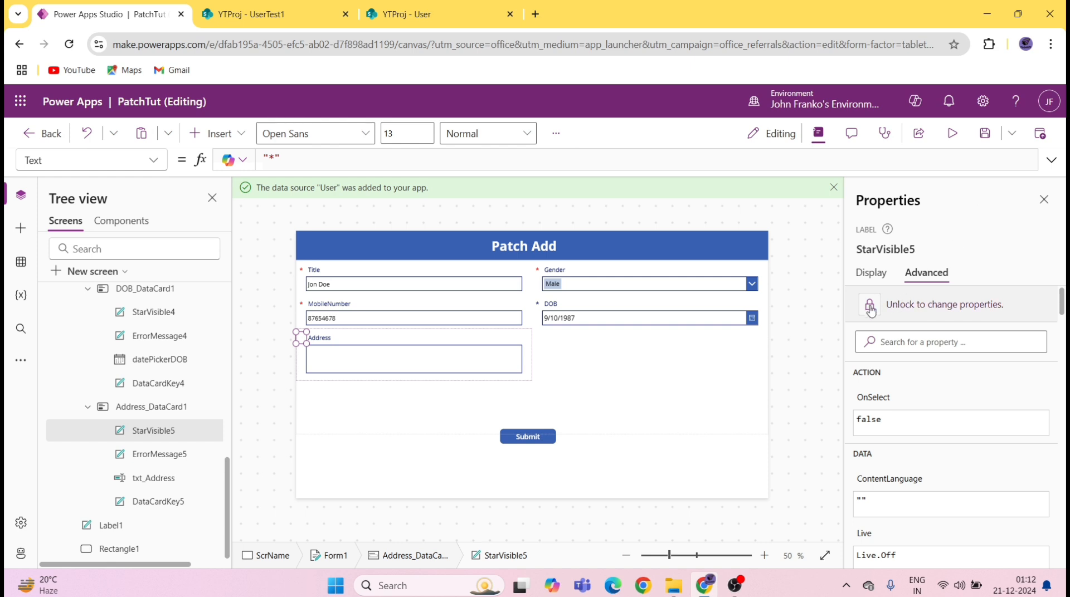
pyautogui.click(158, 162)
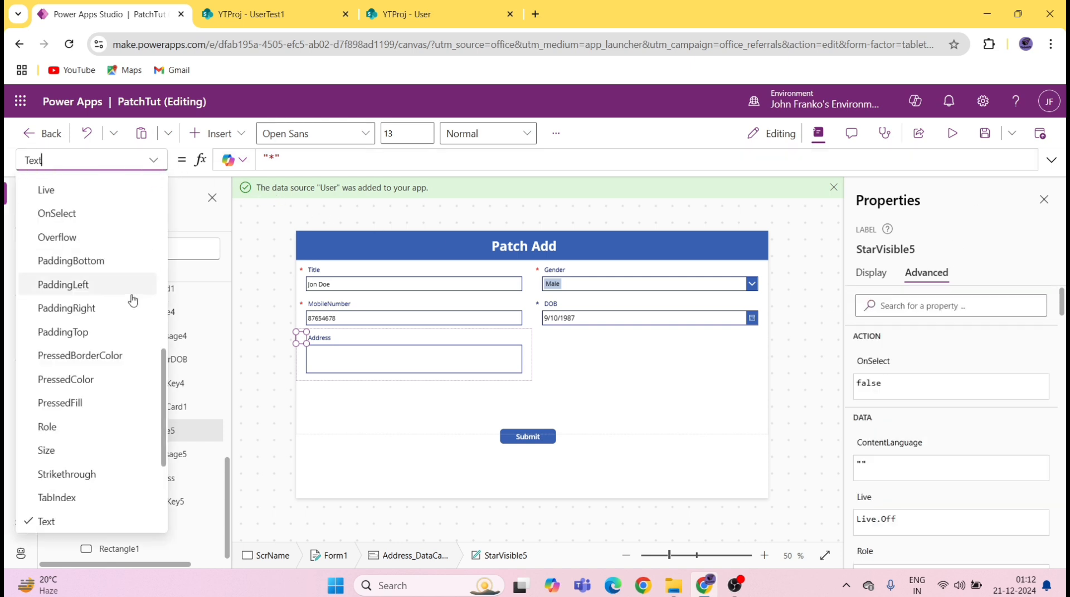
pyautogui.scroll(-3, 137, 345)
pyautogui.click(84, 429)
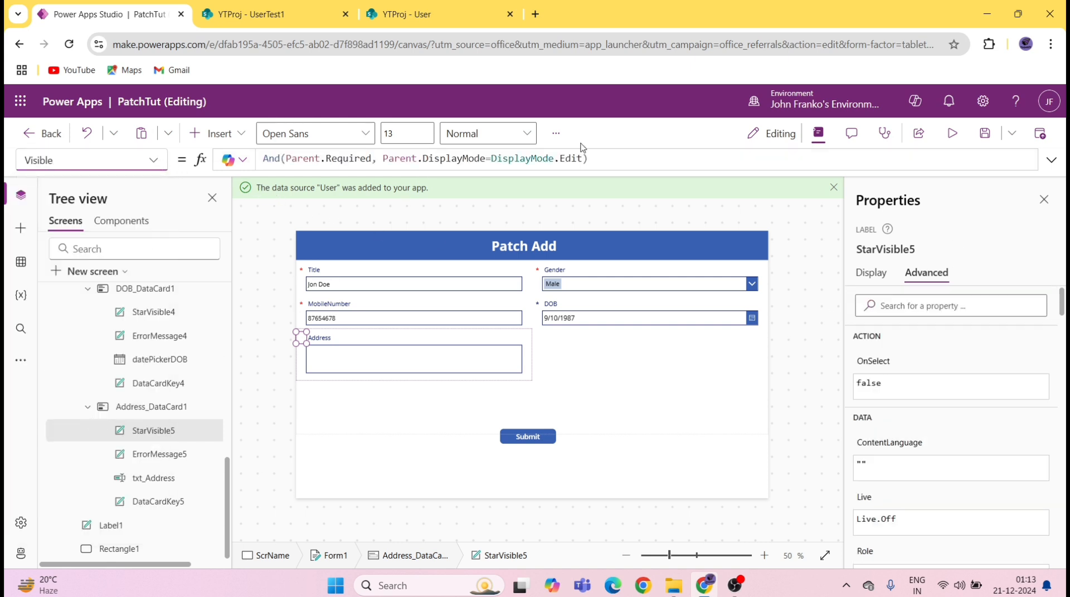
pyautogui.click(615, 162)
pyautogui.hotkey('ctrl', 'a')
pyautogui.press('BackSpace')
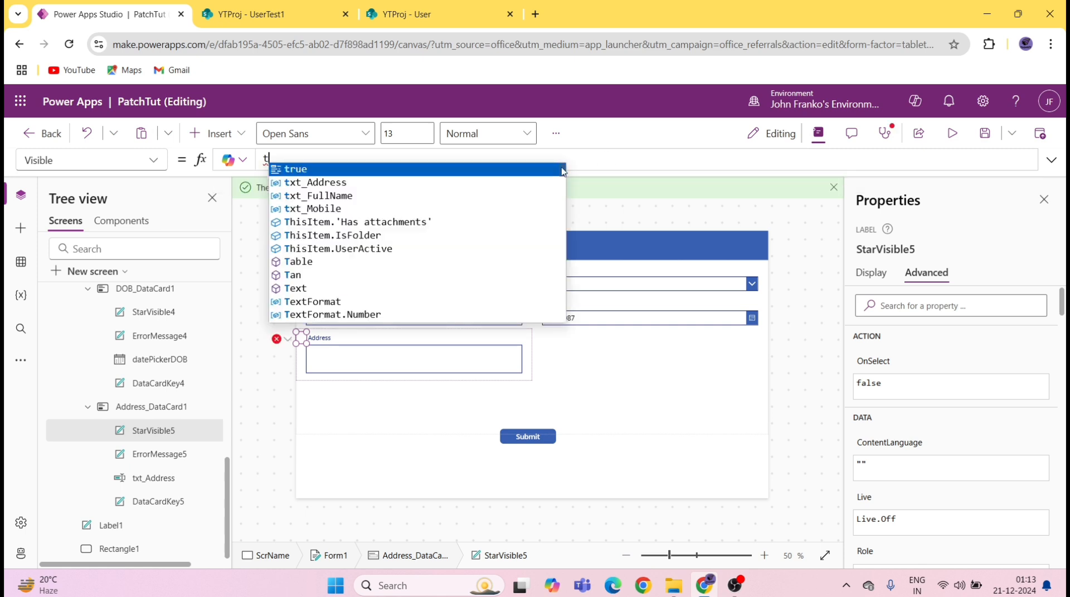
pyautogui.write('t')
pyautogui.click(537, 171)
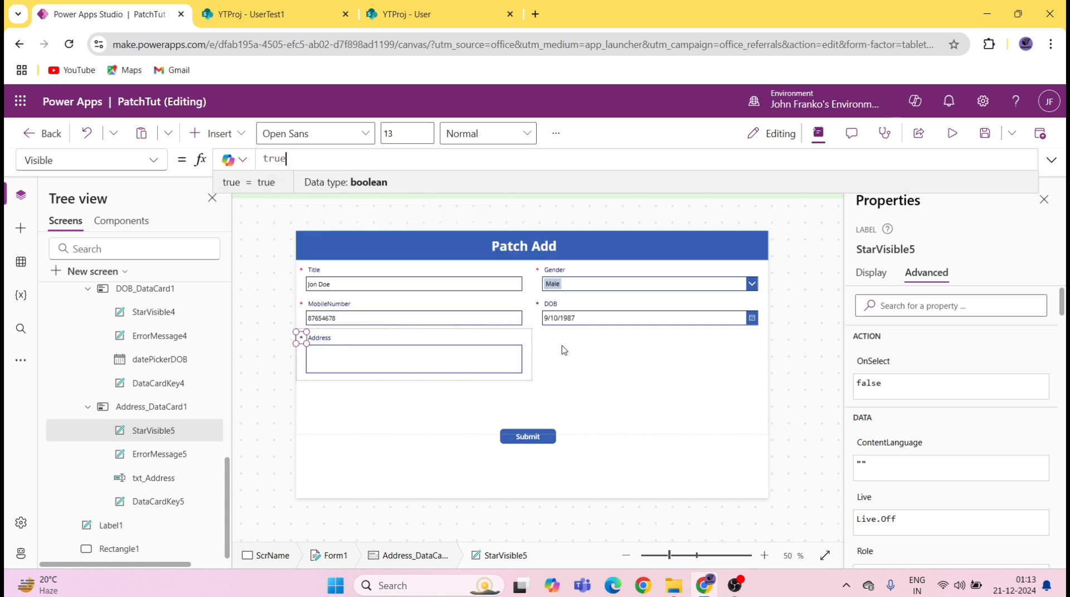
pyautogui.click(543, 307)
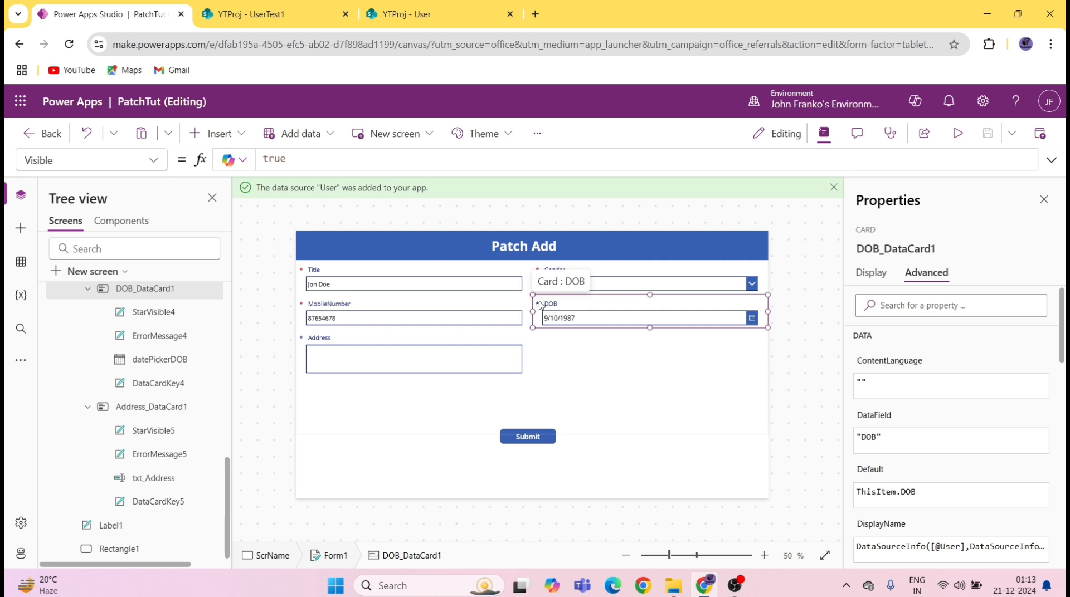
# Step: Set the DOB asterisk's text colour to red
pyautogui.click(539, 304)
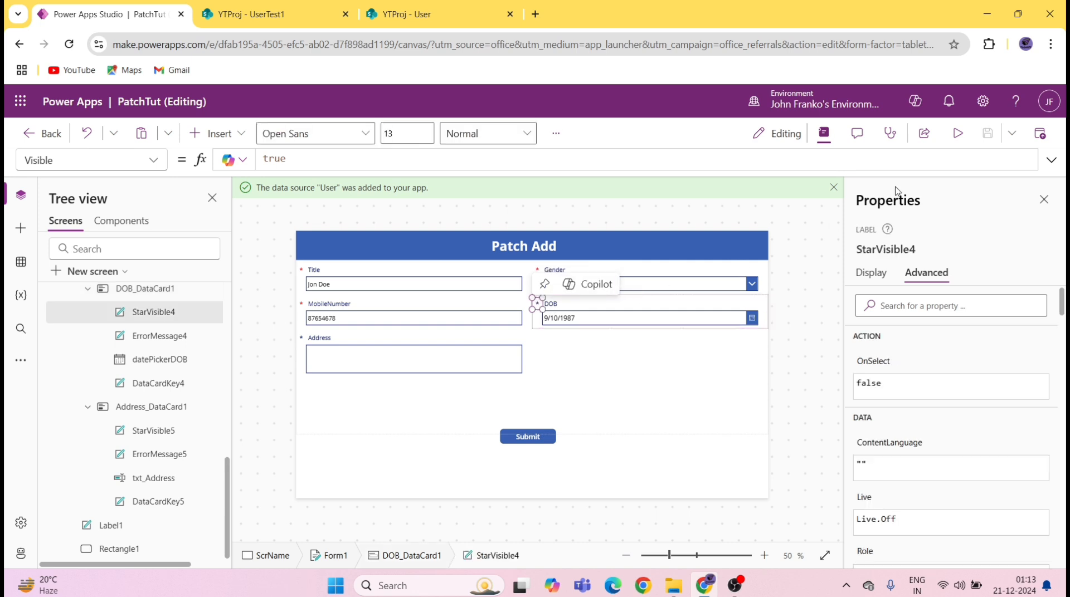
pyautogui.click(875, 281)
pyautogui.scroll(-3, 1003, 363)
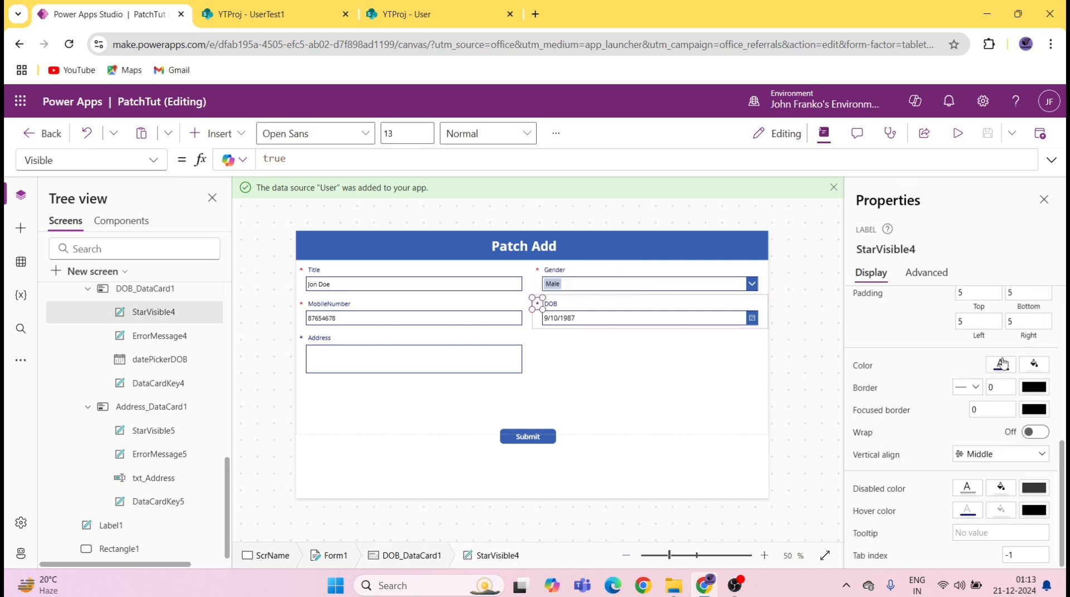
pyautogui.click(1001, 364)
pyautogui.click(793, 447)
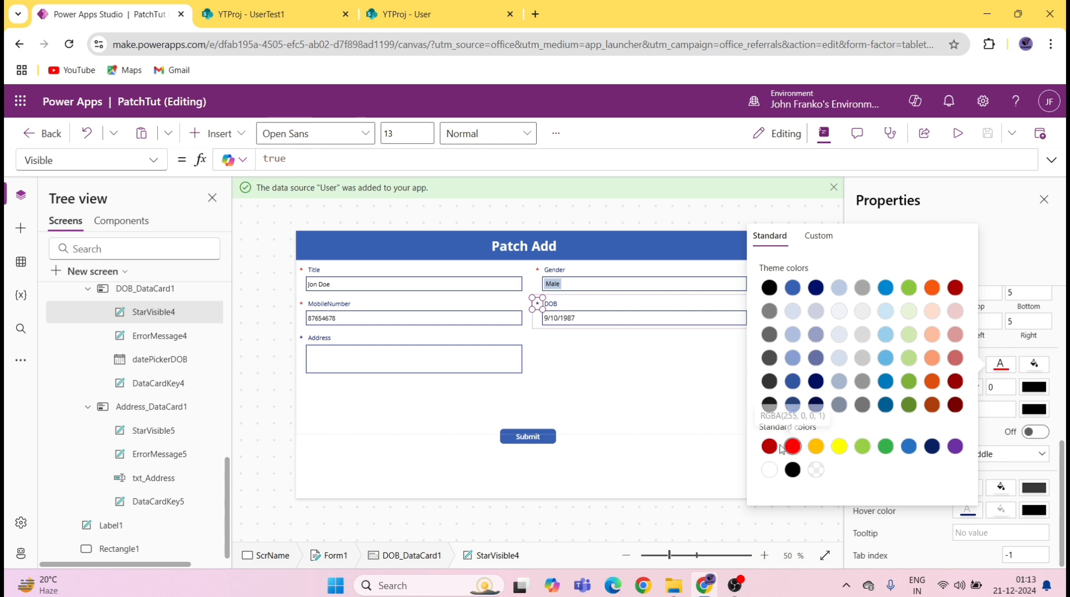
# Step: Set the Address asterisk's text colour to red
pyautogui.click(301, 340)
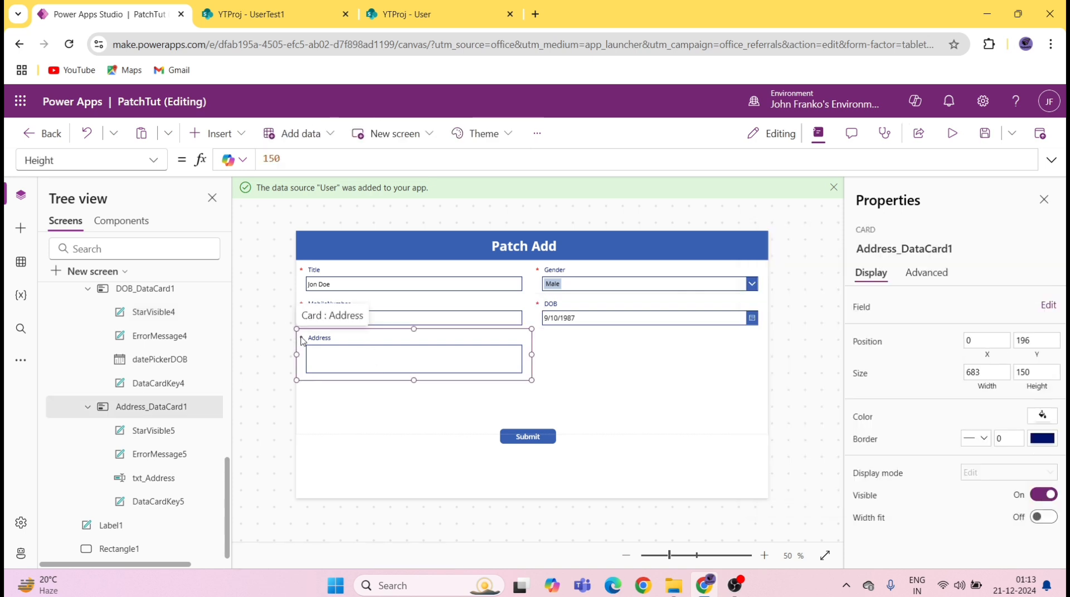
pyautogui.click(301, 338)
pyautogui.scroll(-1, 989, 450)
pyautogui.scroll(-5, 990, 454)
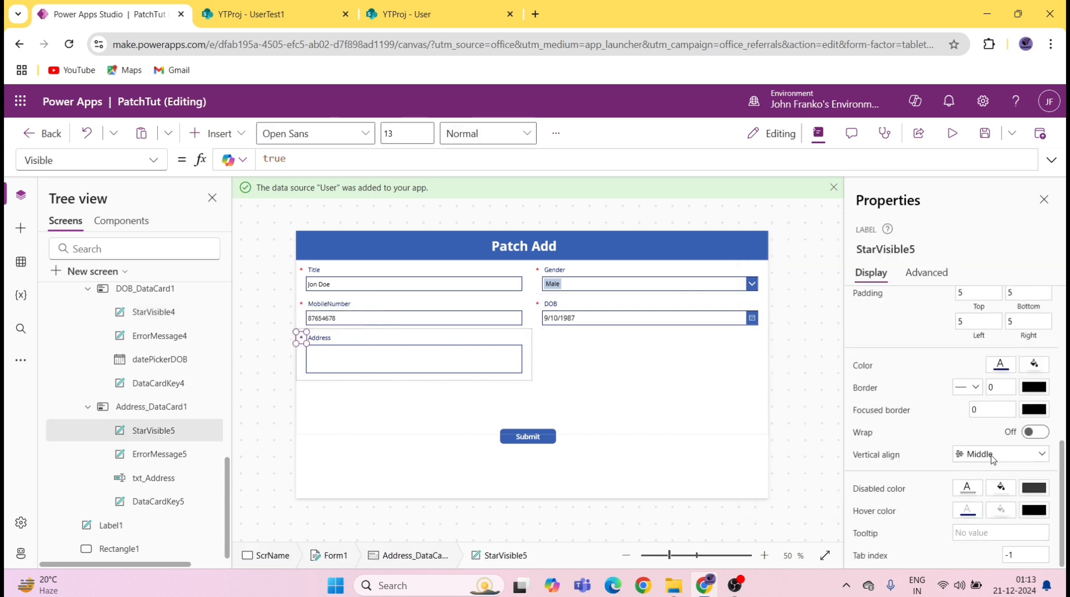
pyautogui.click(1002, 367)
pyautogui.click(793, 447)
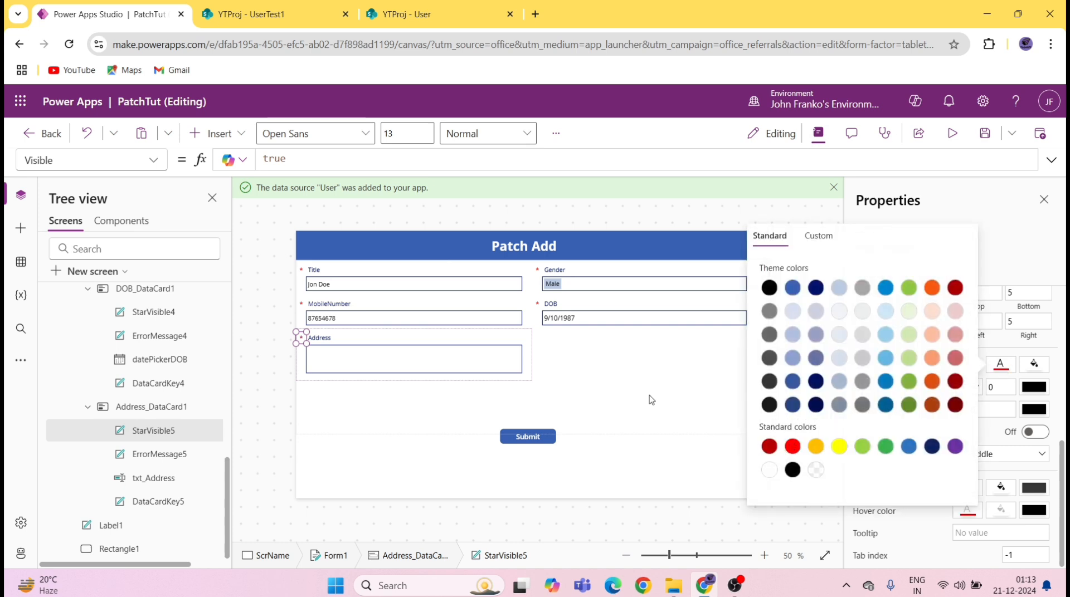
pyautogui.click(648, 410)
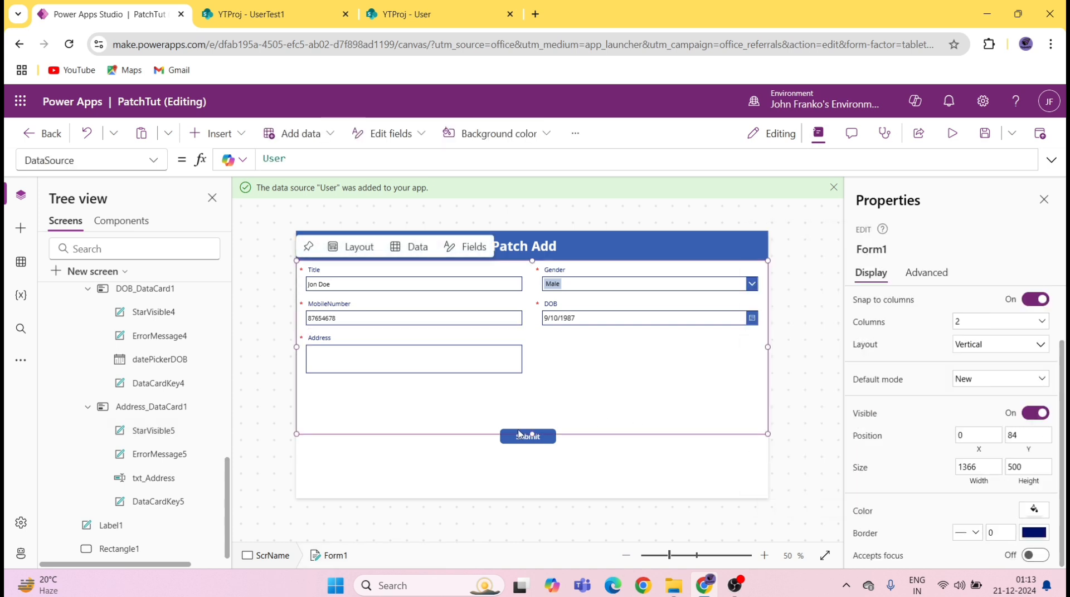
# Step: Shorten the form to 460 and make the Title (128) and MobileNumber cards taller
pyautogui.moveTo(533, 433); pyautogui.dragTo(536, 421)
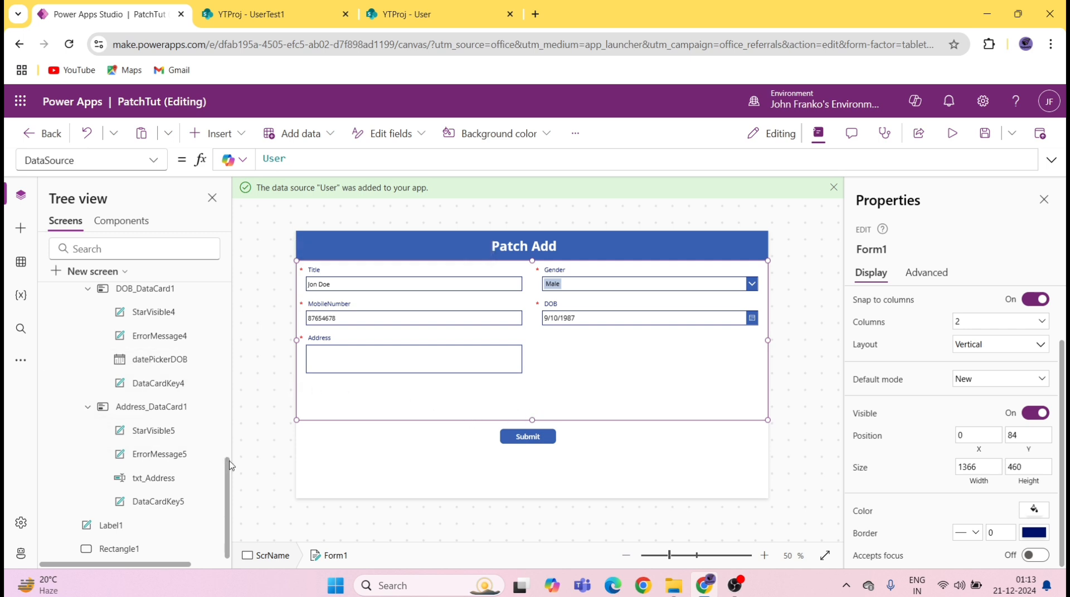
pyautogui.scroll(2, 229, 444)
pyautogui.moveTo(233, 444); pyautogui.dragTo(232, 305)
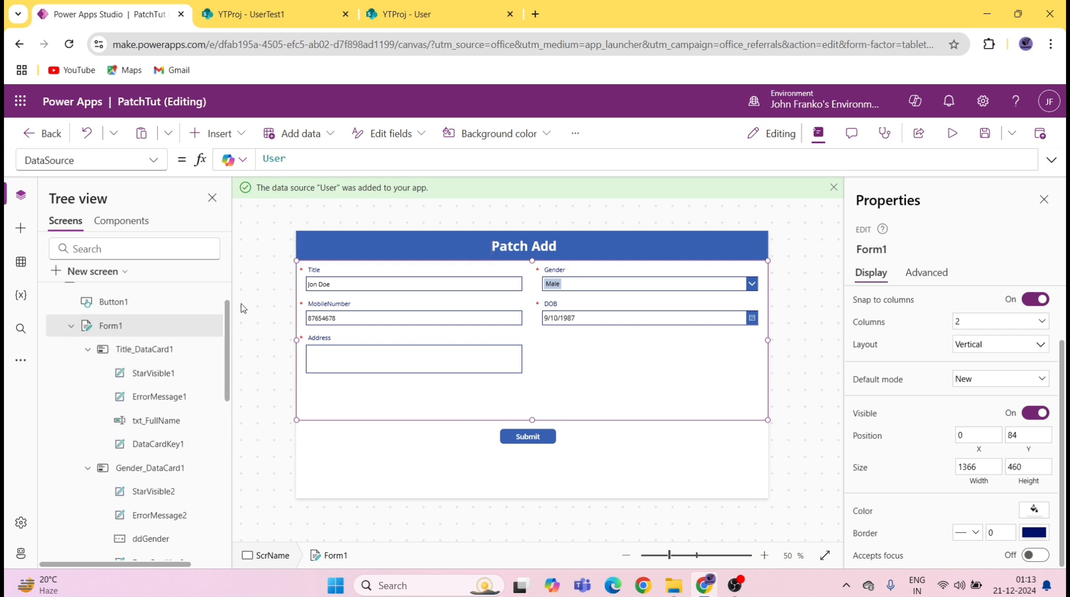
pyautogui.click(178, 396)
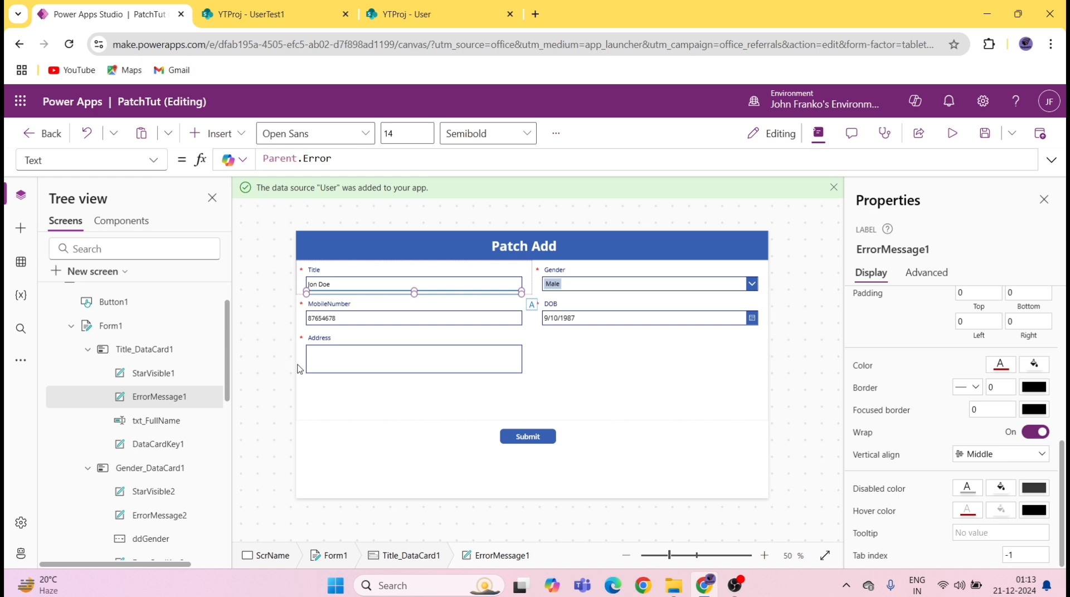
pyautogui.click(504, 305)
pyautogui.click(475, 272)
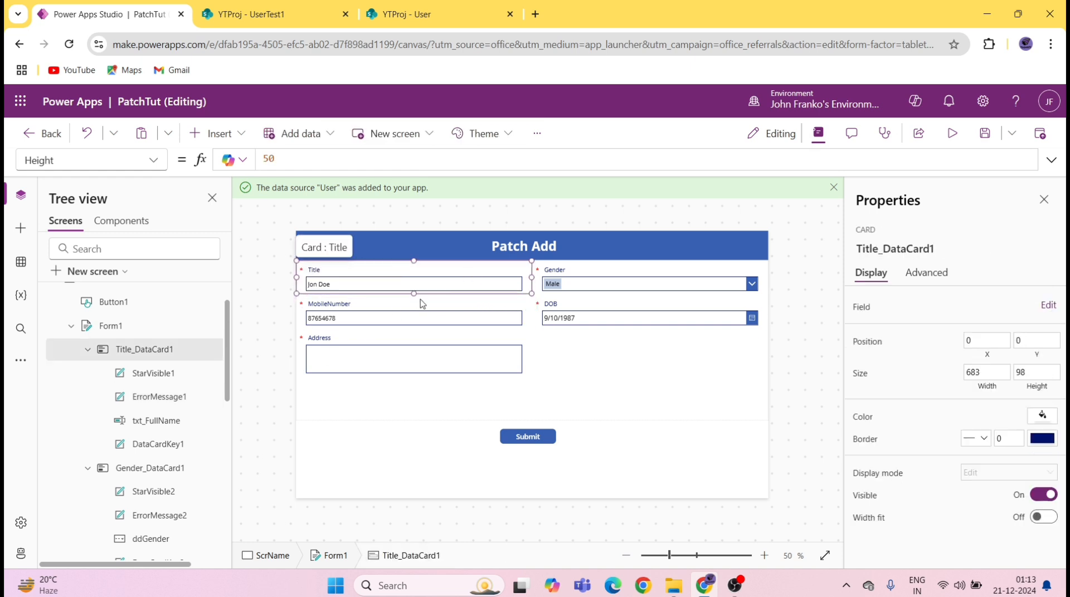
pyautogui.moveTo(414, 294); pyautogui.dragTo(415, 299)
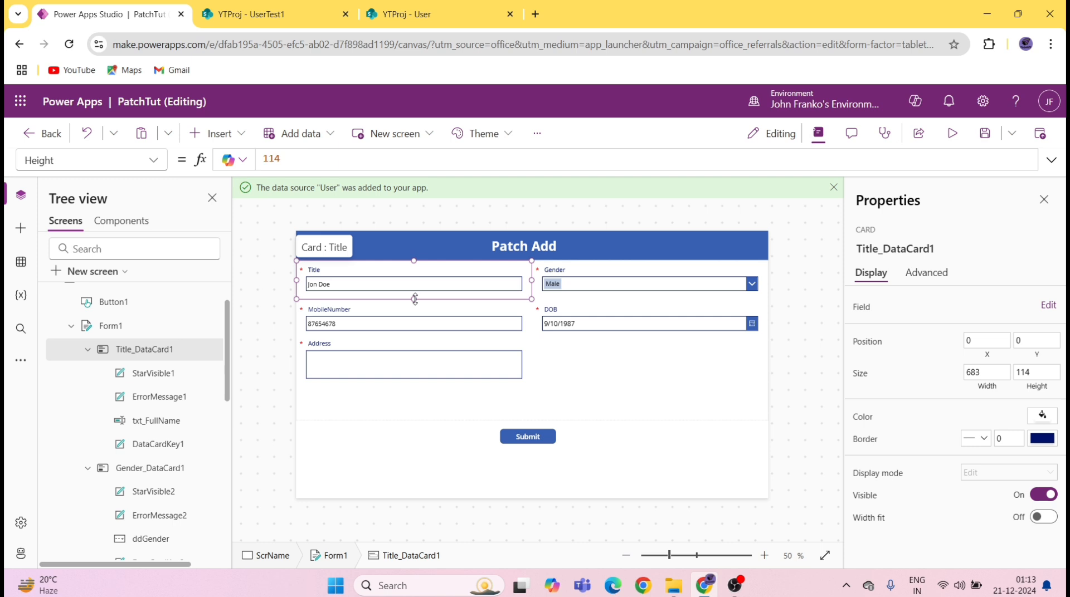
pyautogui.click(417, 313)
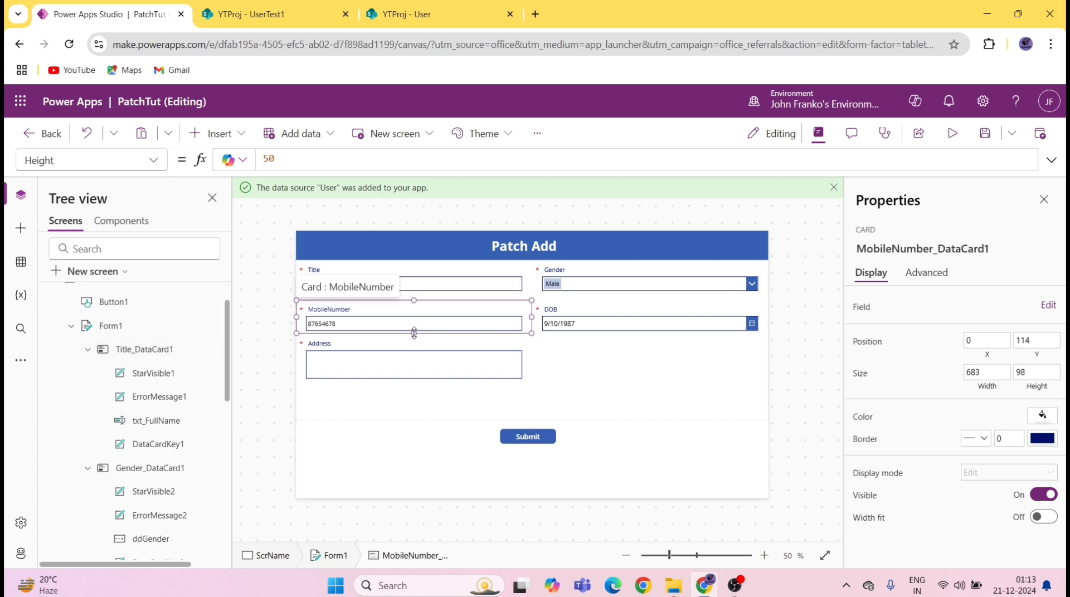
pyautogui.moveTo(414, 333); pyautogui.dragTo(414, 343)
pyautogui.click(446, 297)
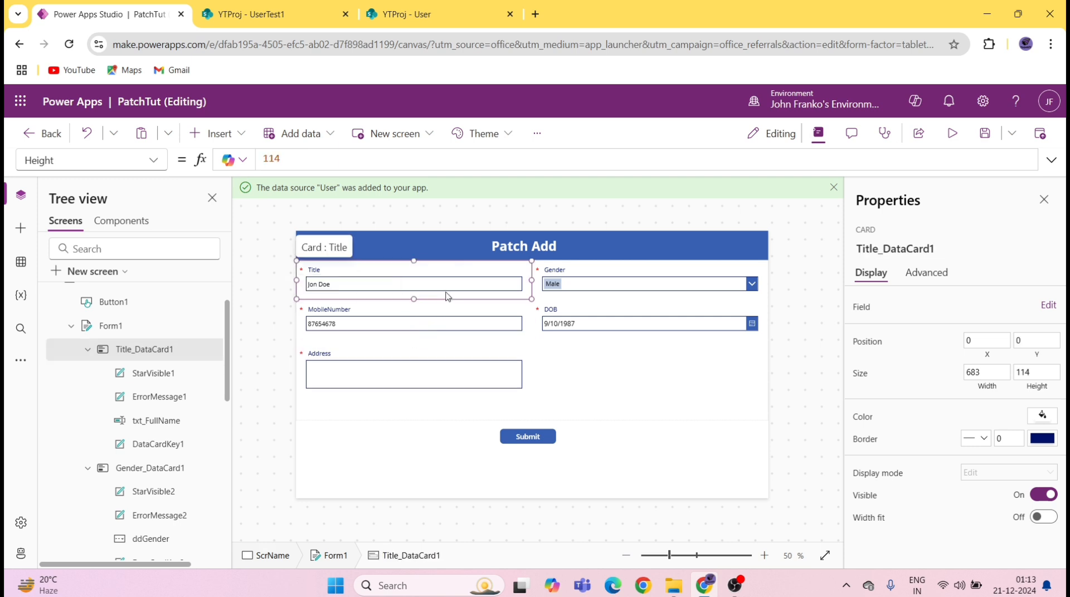
pyautogui.moveTo(417, 306); pyautogui.dragTo(419, 299)
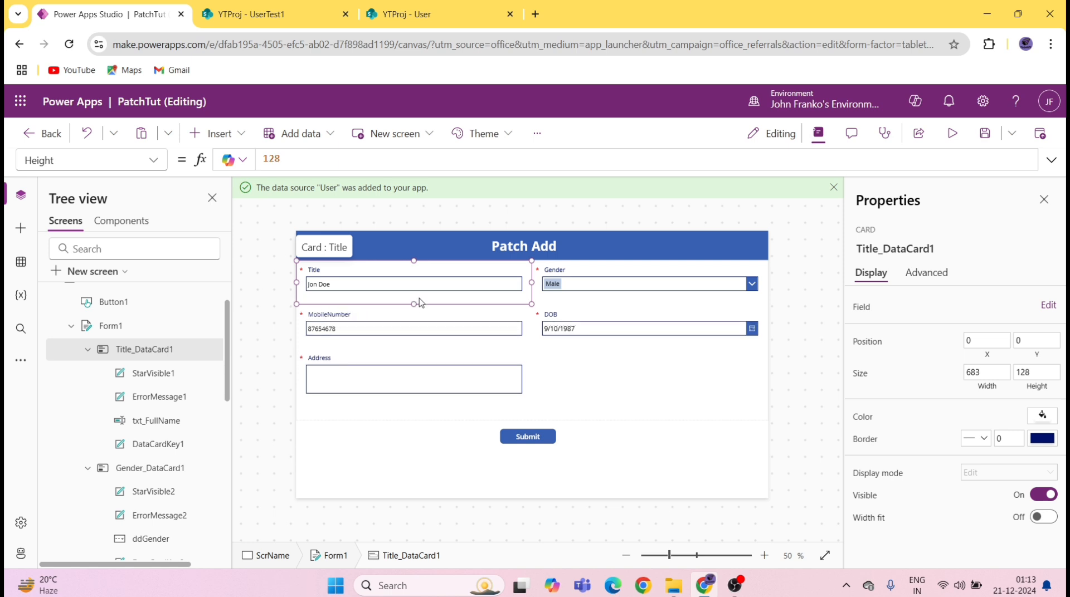
# Step: Make the Title and Gender error message labels taller
pyautogui.click(158, 396)
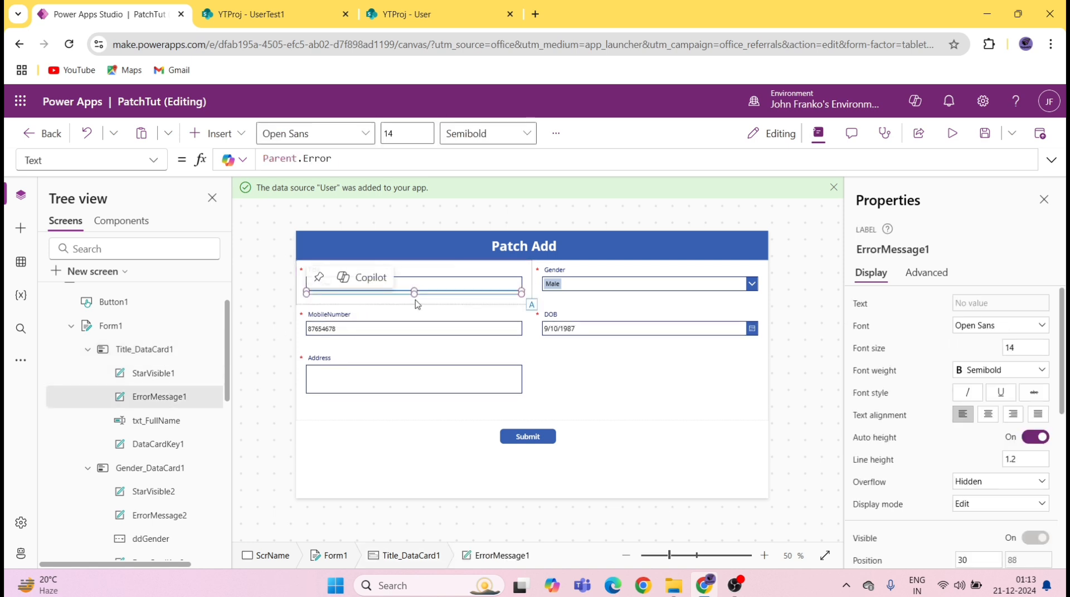
pyautogui.moveTo(415, 296); pyautogui.dragTo(415, 301)
pyautogui.click(578, 298)
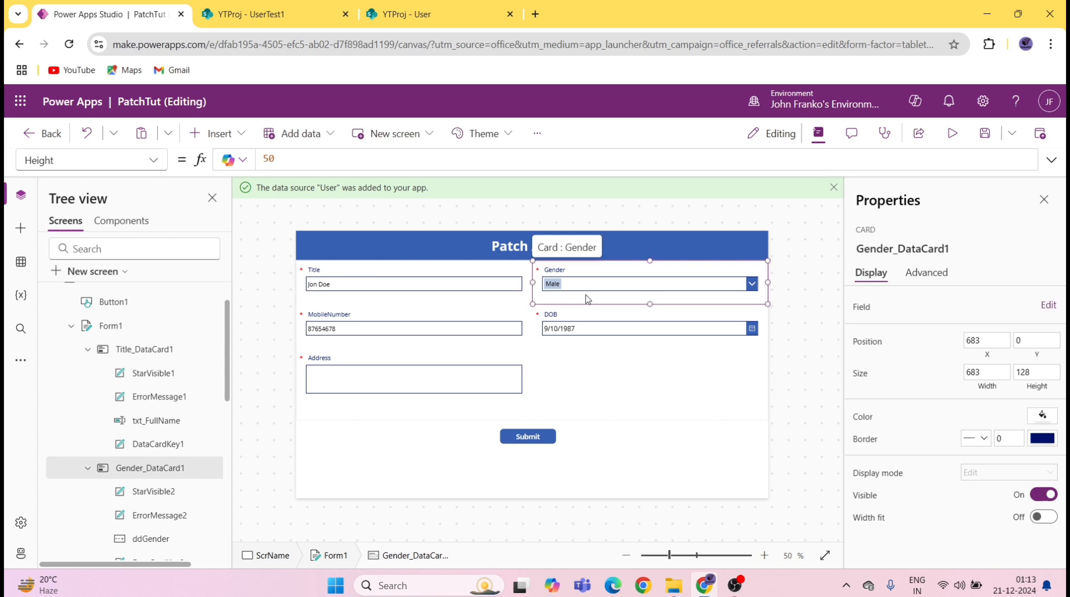
pyautogui.click(167, 515)
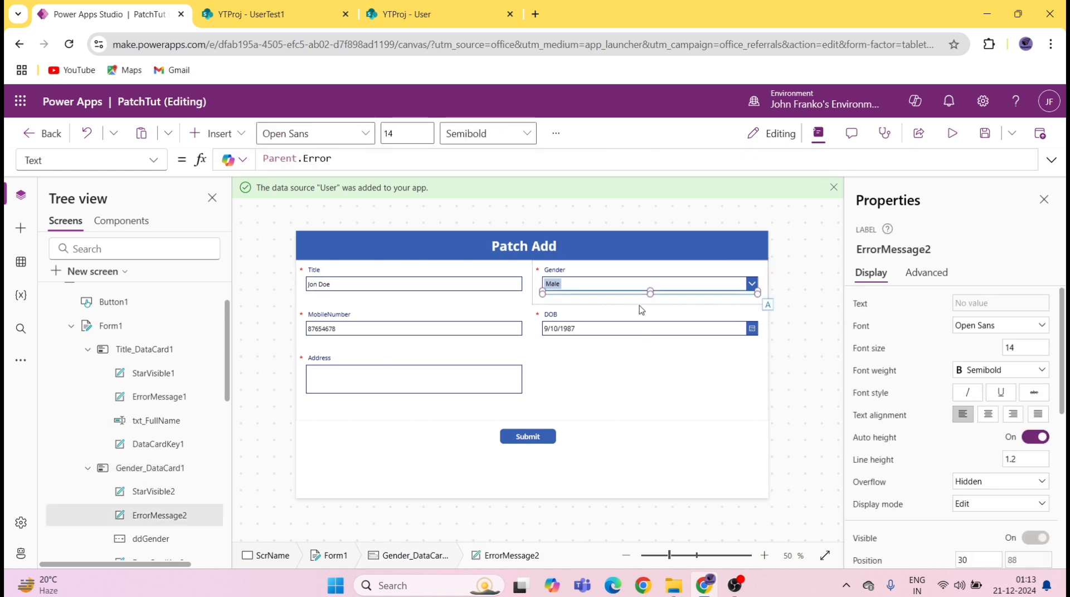
pyautogui.moveTo(650, 296); pyautogui.dragTo(650, 302)
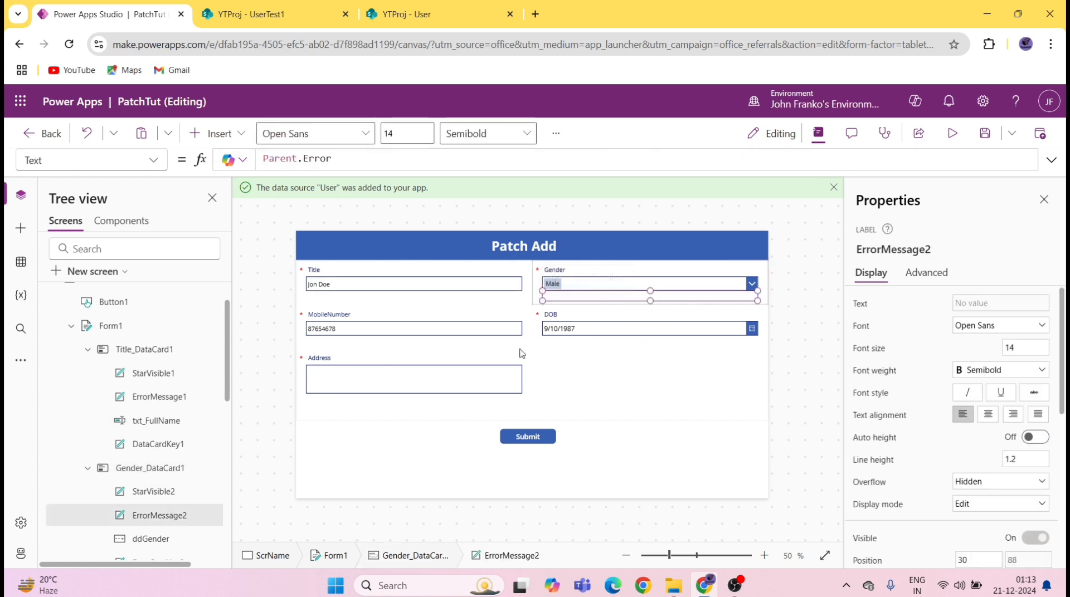
pyautogui.click(422, 350)
pyautogui.scroll(-5, 185, 479)
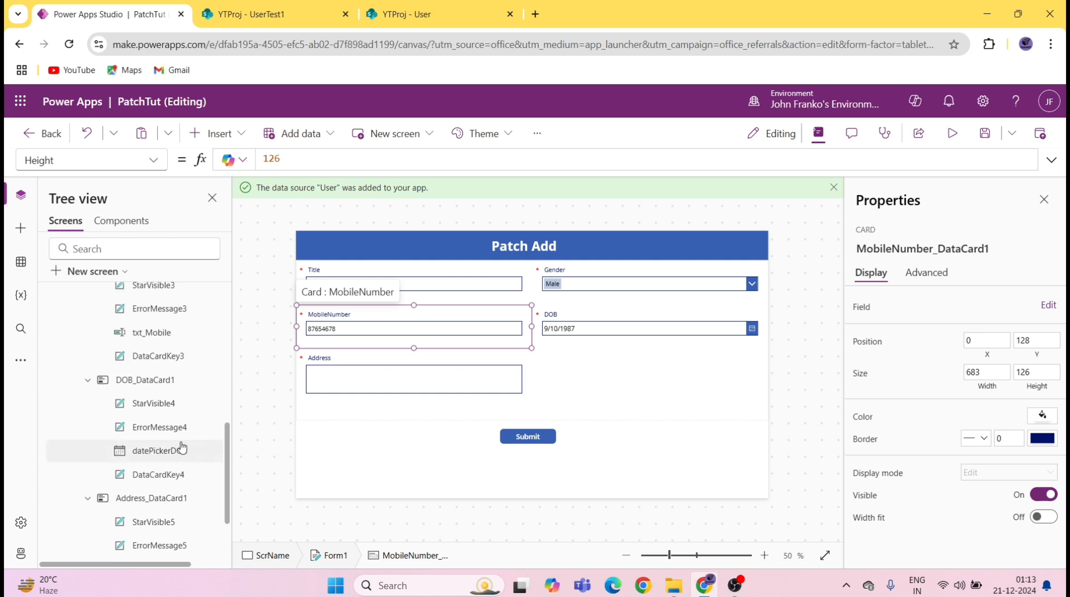
pyautogui.scroll(-4, 185, 486)
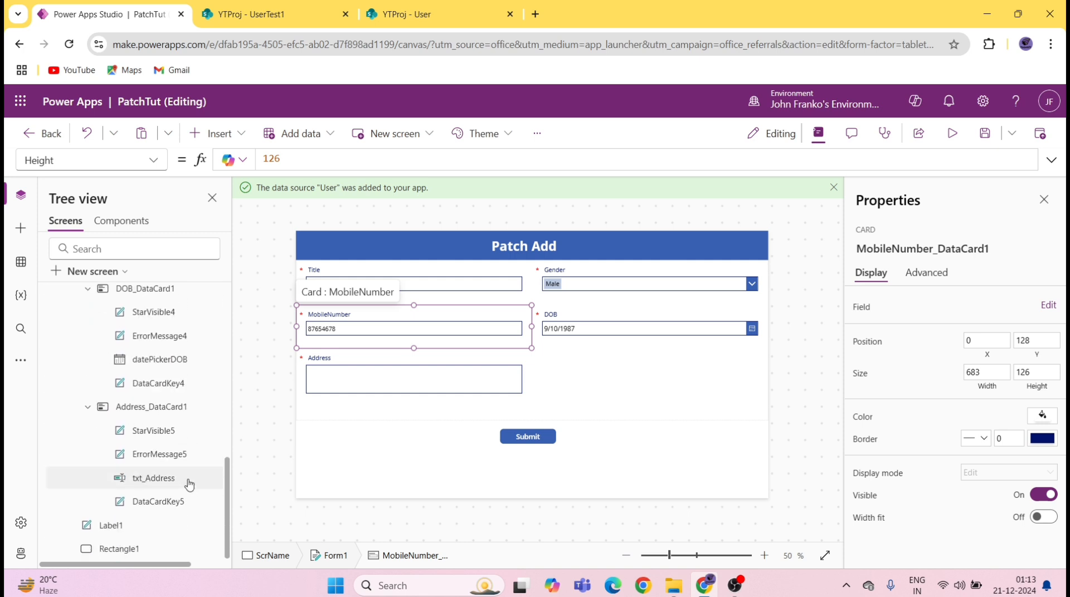
pyautogui.scroll(10, 163, 438)
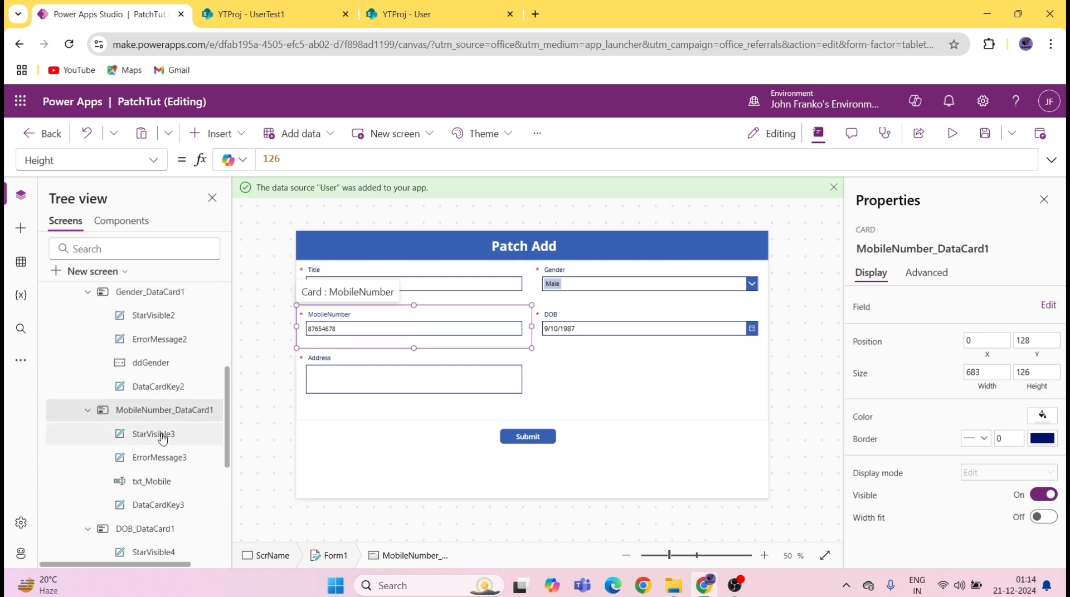
# Step: Make the DOB error message label taller
pyautogui.click(170, 455)
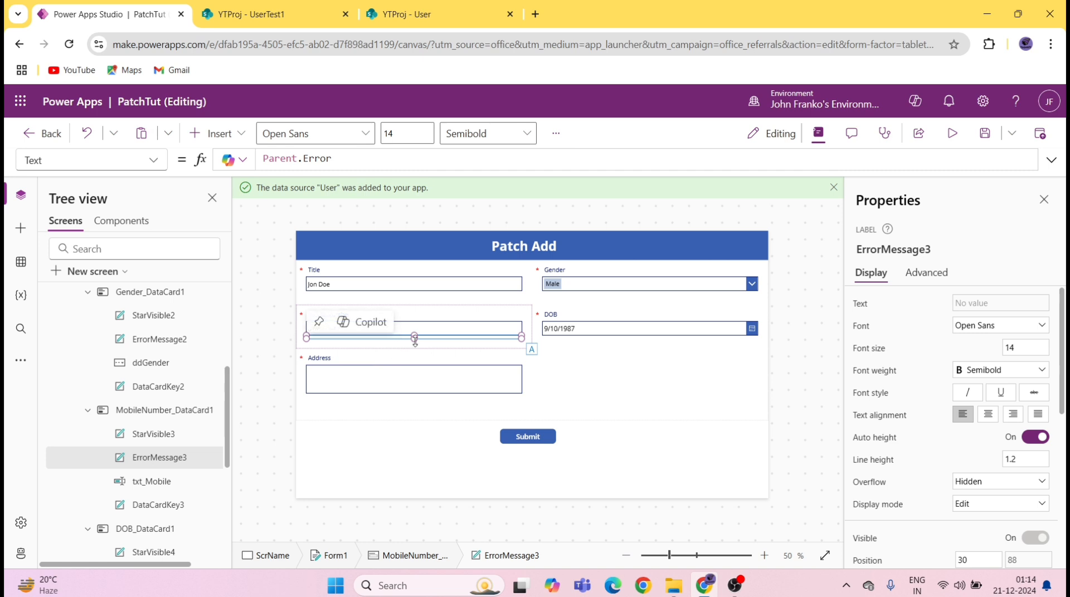
pyautogui.click(571, 345)
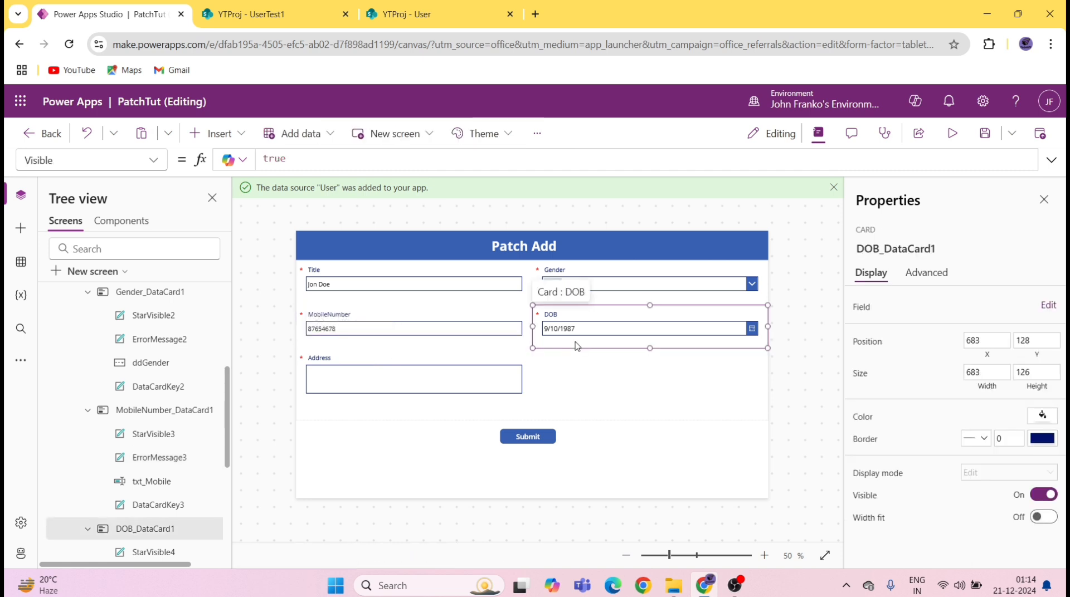
pyautogui.scroll(-2, 167, 424)
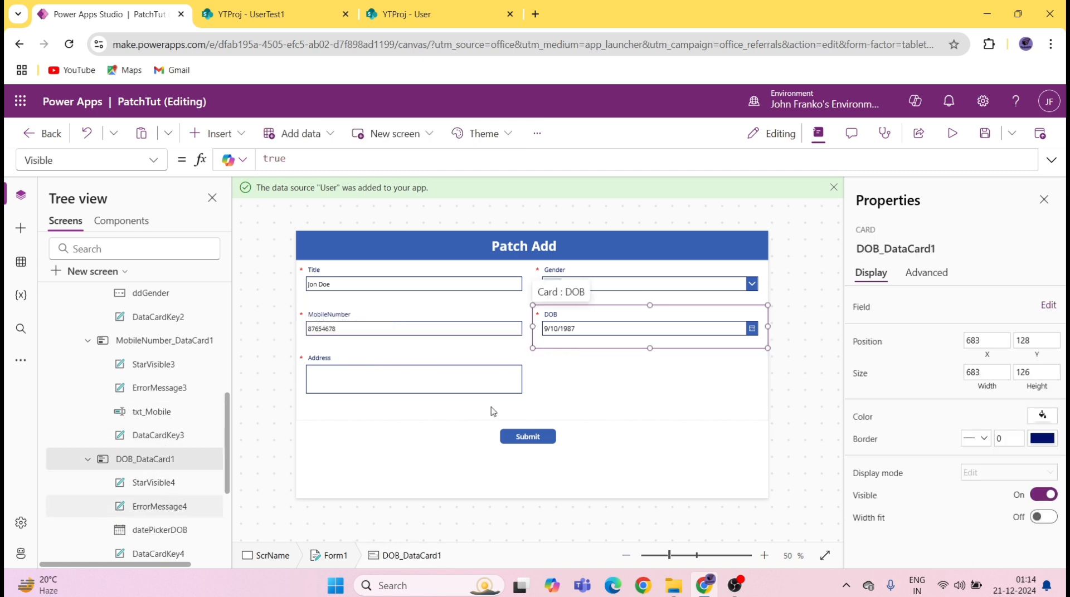
pyautogui.click(629, 338)
pyautogui.moveTo(650, 338); pyautogui.dragTo(649, 349)
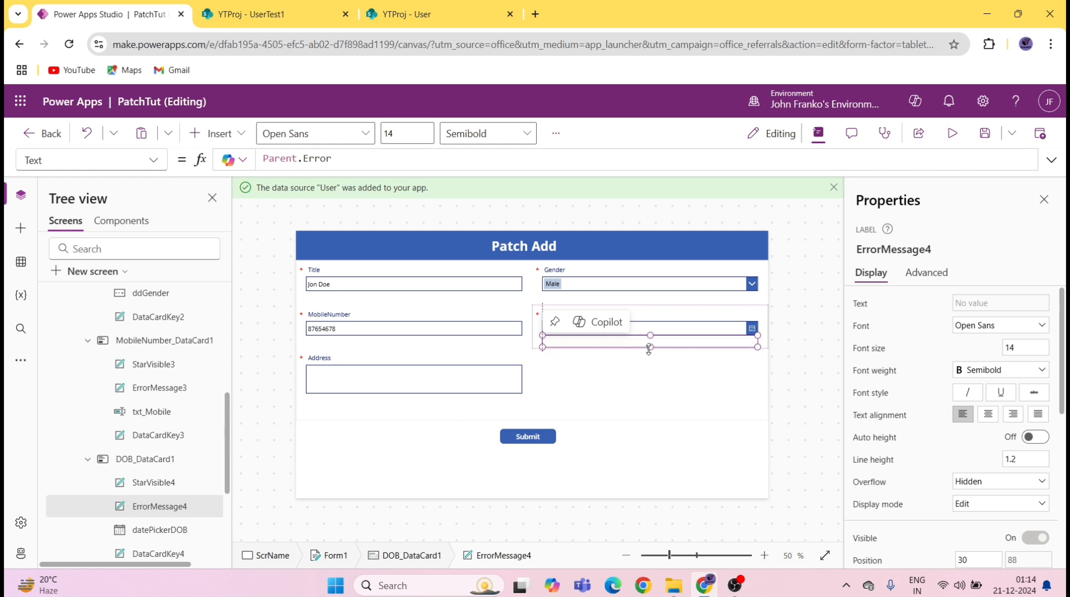
# Step: Stretch the Address error message label taller
pyautogui.click(426, 389)
pyautogui.click(420, 409)
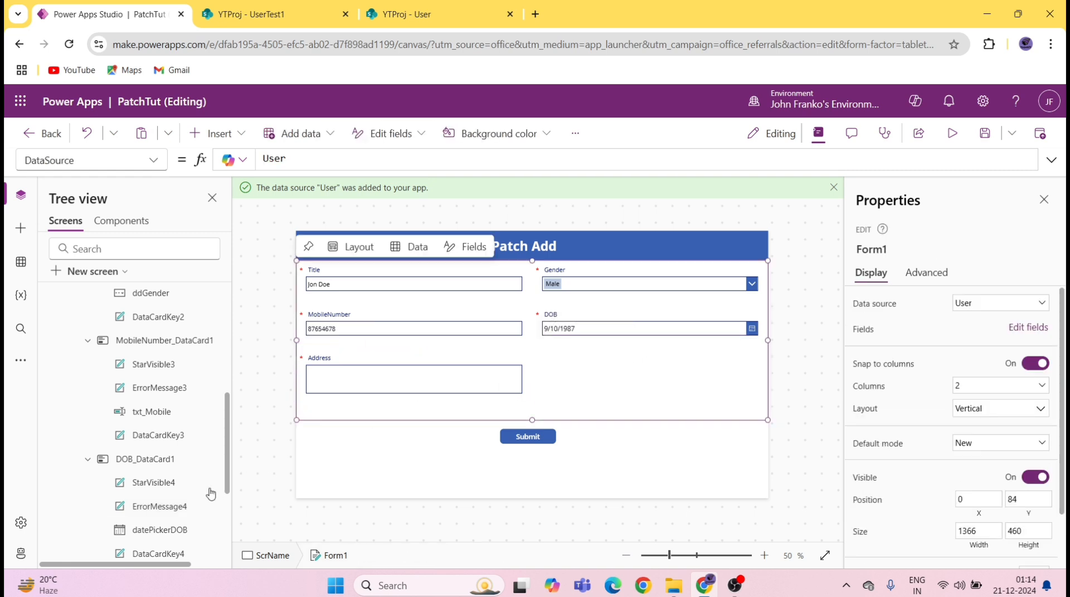
pyautogui.scroll(-1, 203, 490)
pyautogui.scroll(-4, 200, 494)
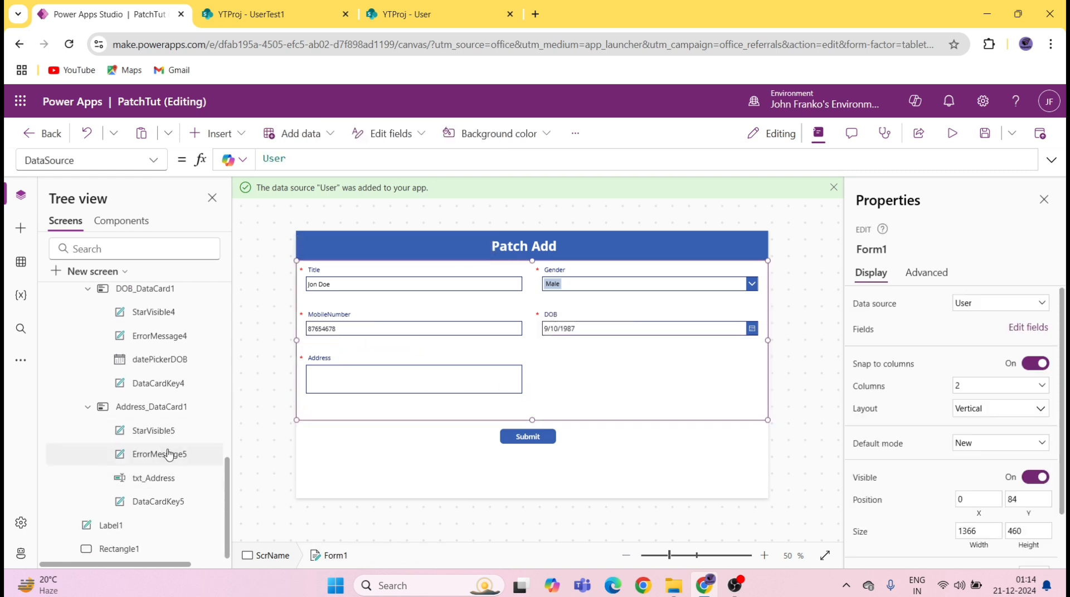
pyautogui.click(415, 397)
pyautogui.moveTo(415, 397); pyautogui.dragTo(416, 411)
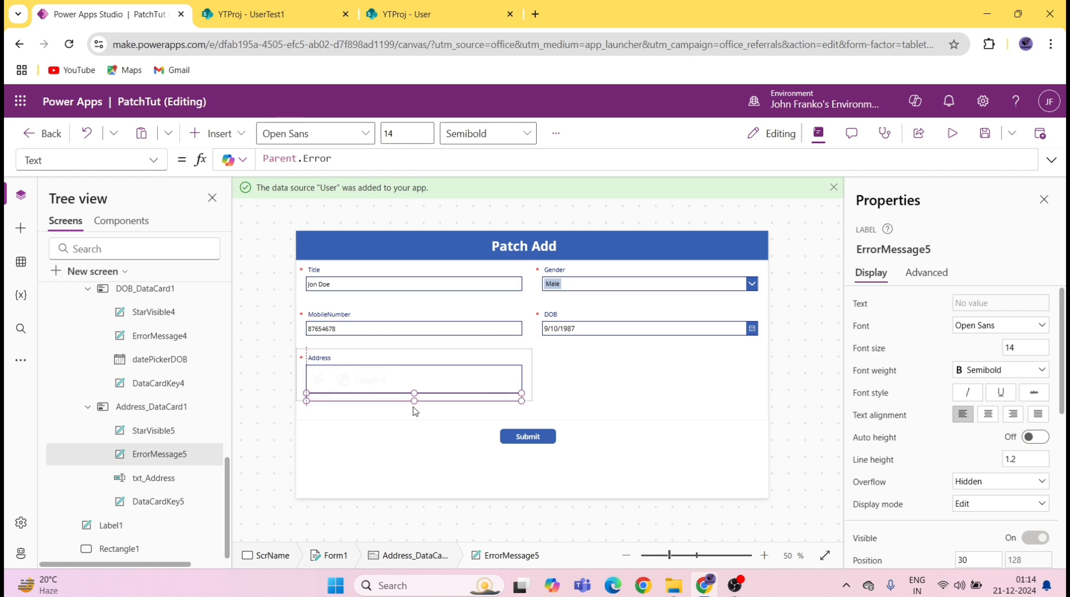
pyautogui.click(528, 375)
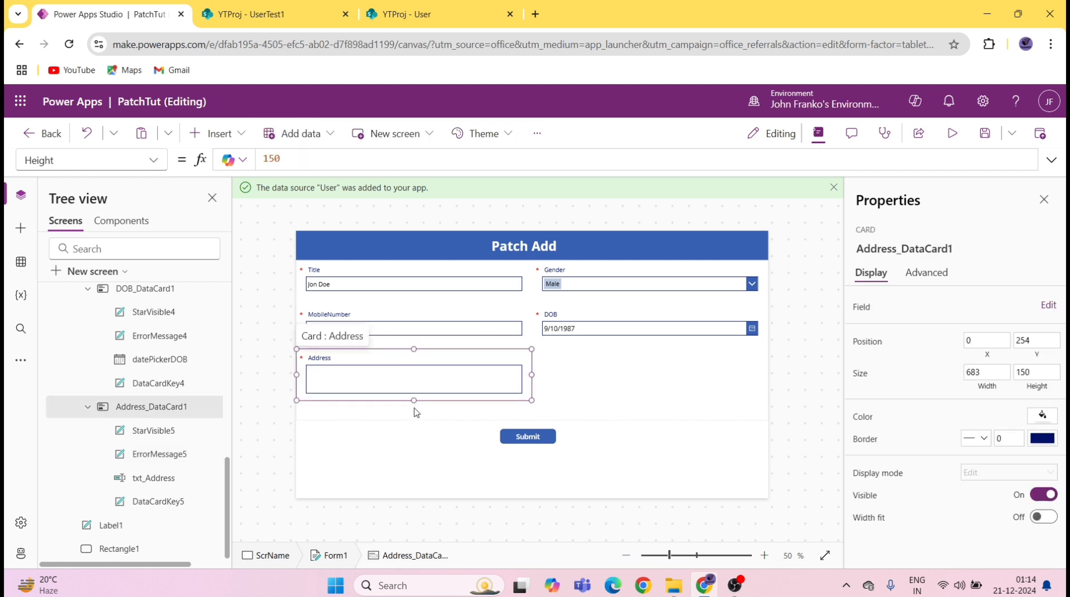
pyautogui.click(177, 452)
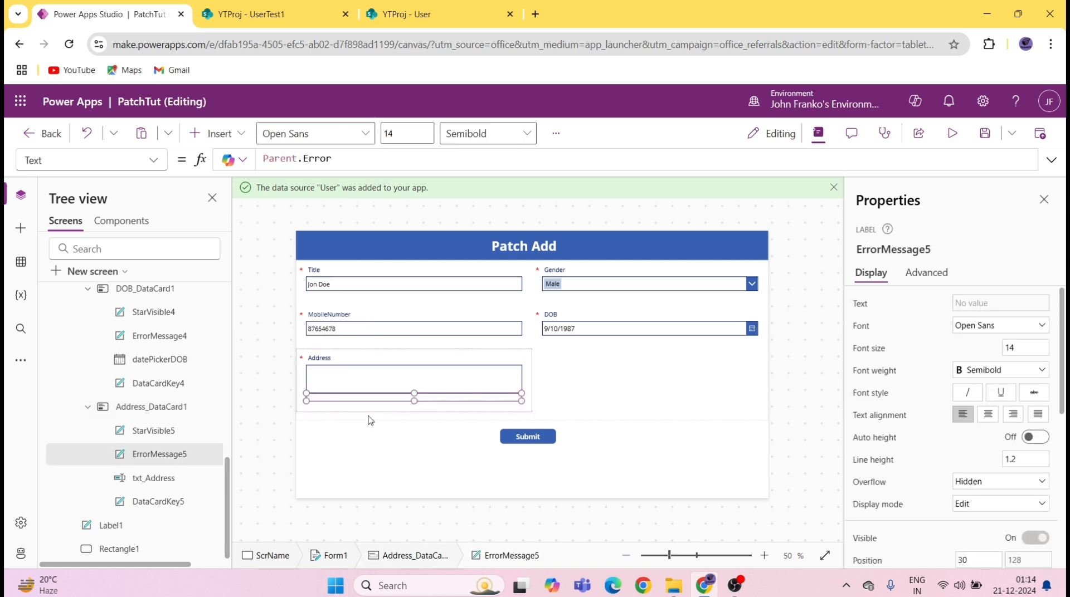
pyautogui.moveTo(414, 400); pyautogui.dragTo(414, 406)
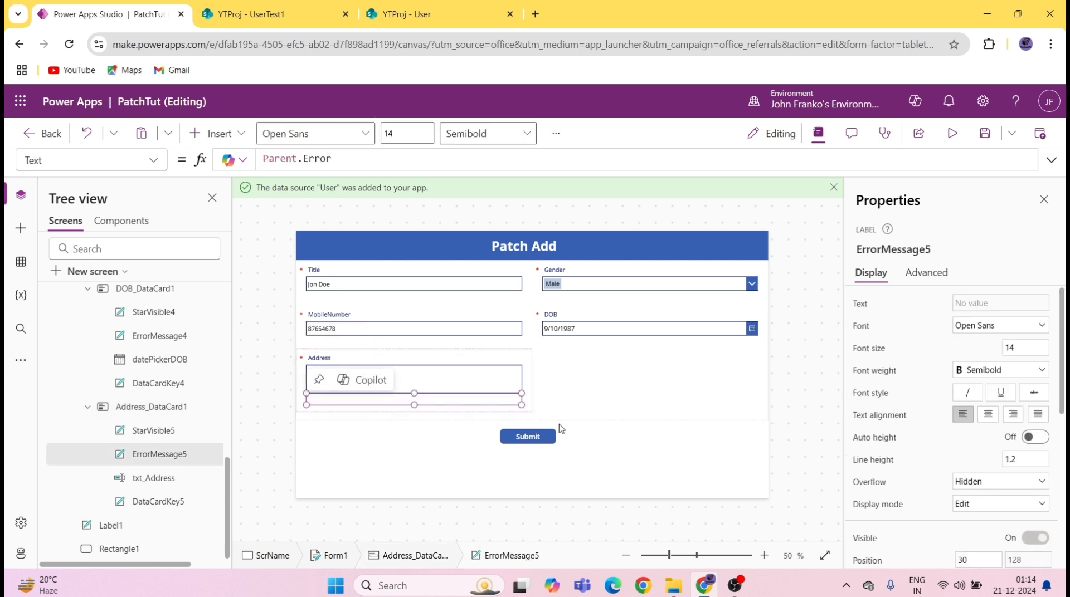
pyautogui.click(575, 389)
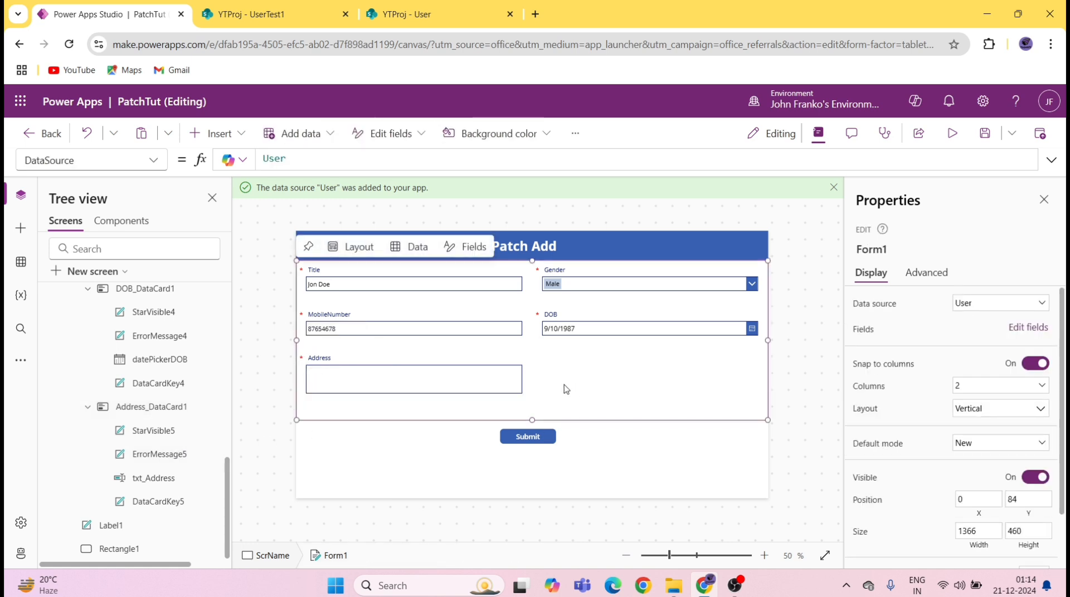
# Step: Delete the Parent.Error text formula from the Title error message label
pyautogui.click(424, 298)
pyautogui.click(414, 297)
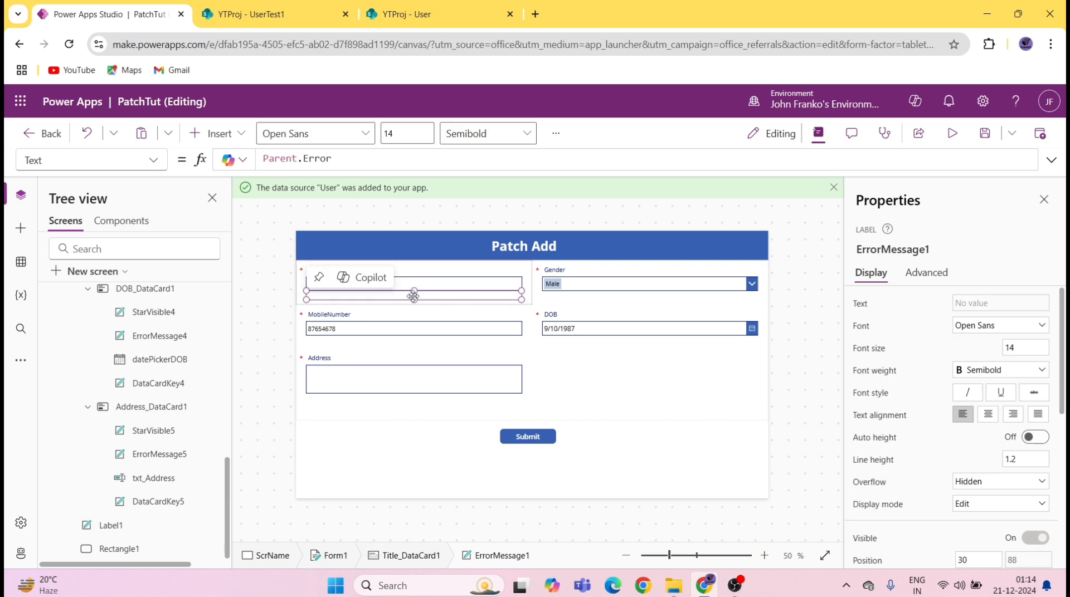
pyautogui.tripleClick(363, 156)
pyautogui.press('BackSpace')
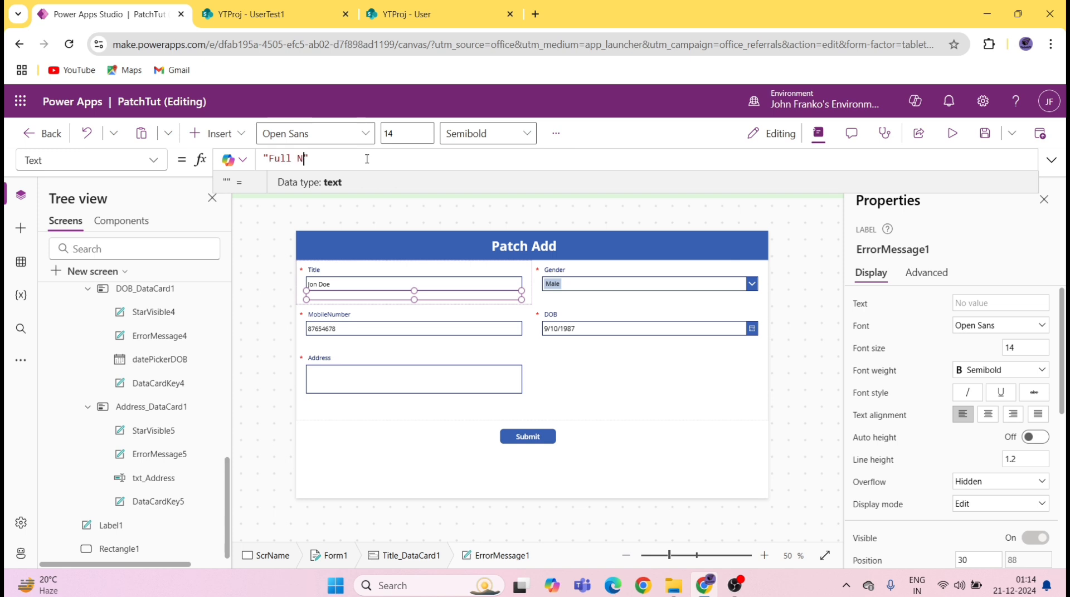
# Step: Set the Title error label's text to "Full Name is Mandatory" and select it for copying
pyautogui.write('"Full Name is M')
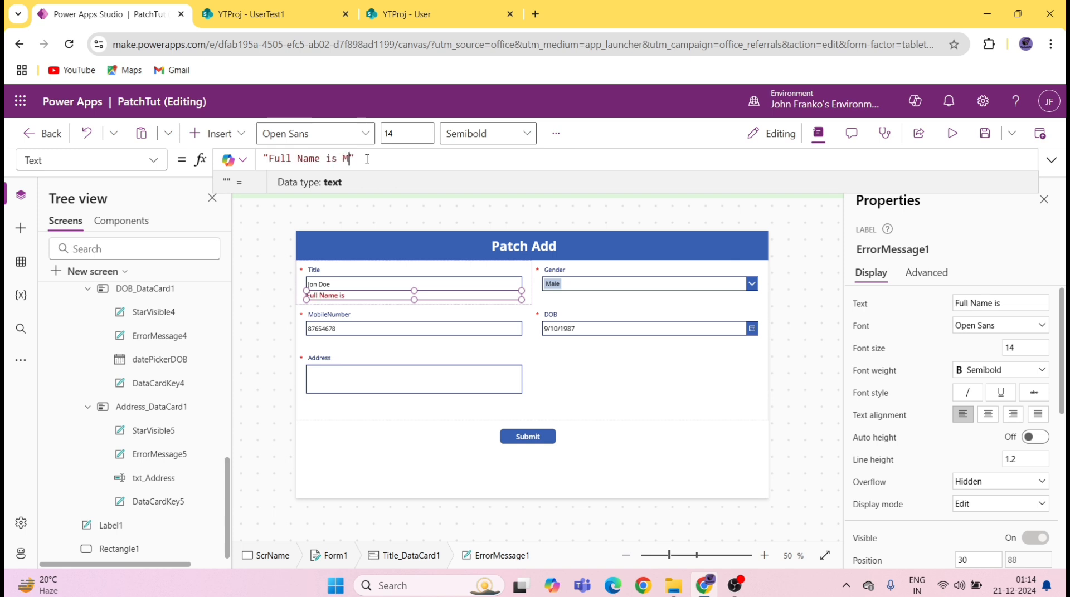
pyautogui.write('andatory')
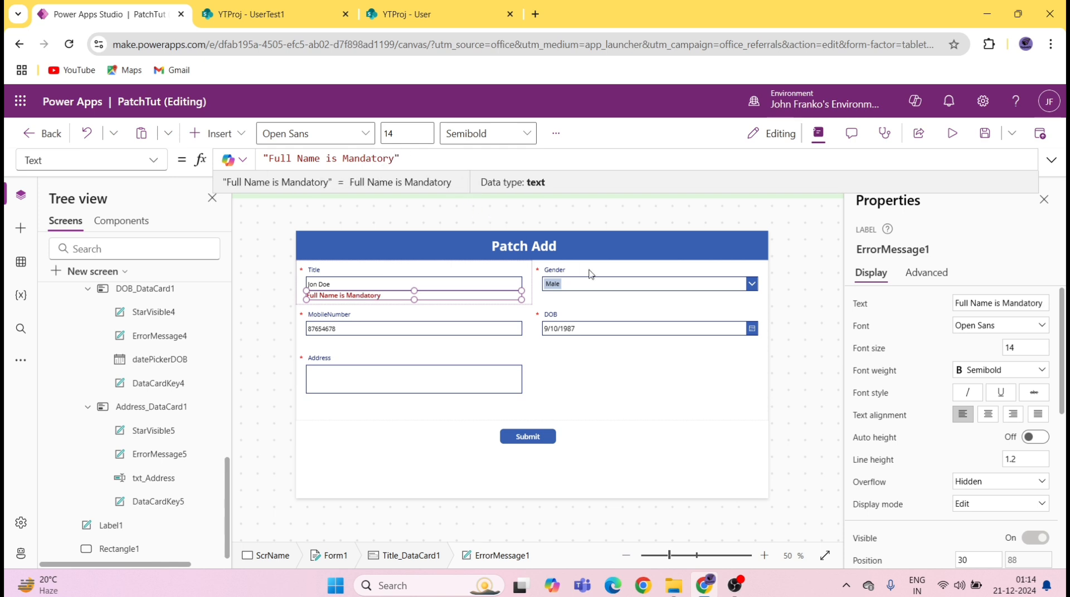
pyautogui.click(609, 300)
pyautogui.click(608, 299)
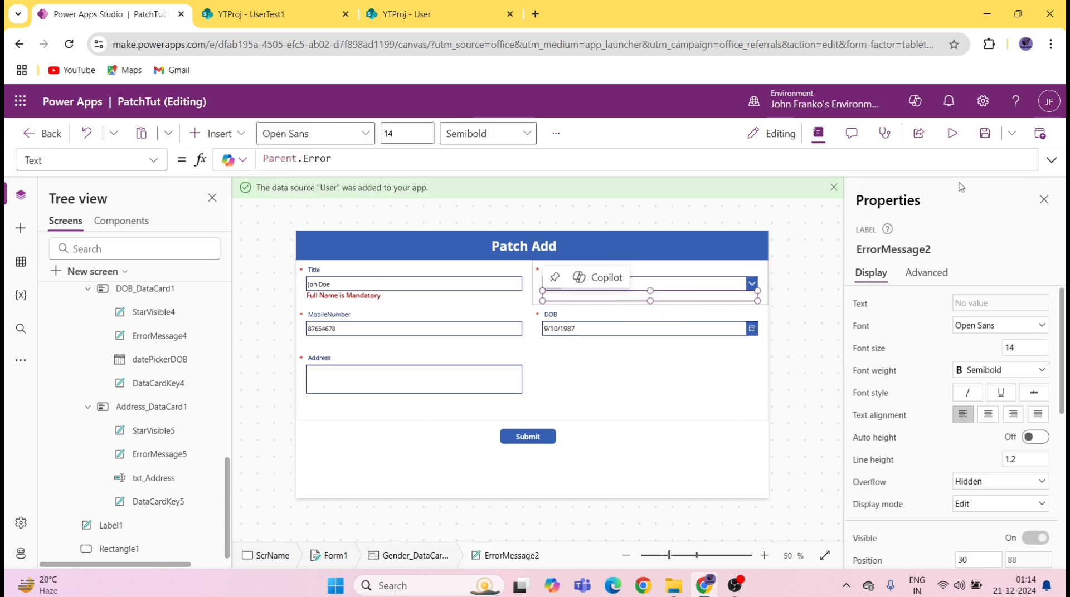
pyautogui.click(341, 297)
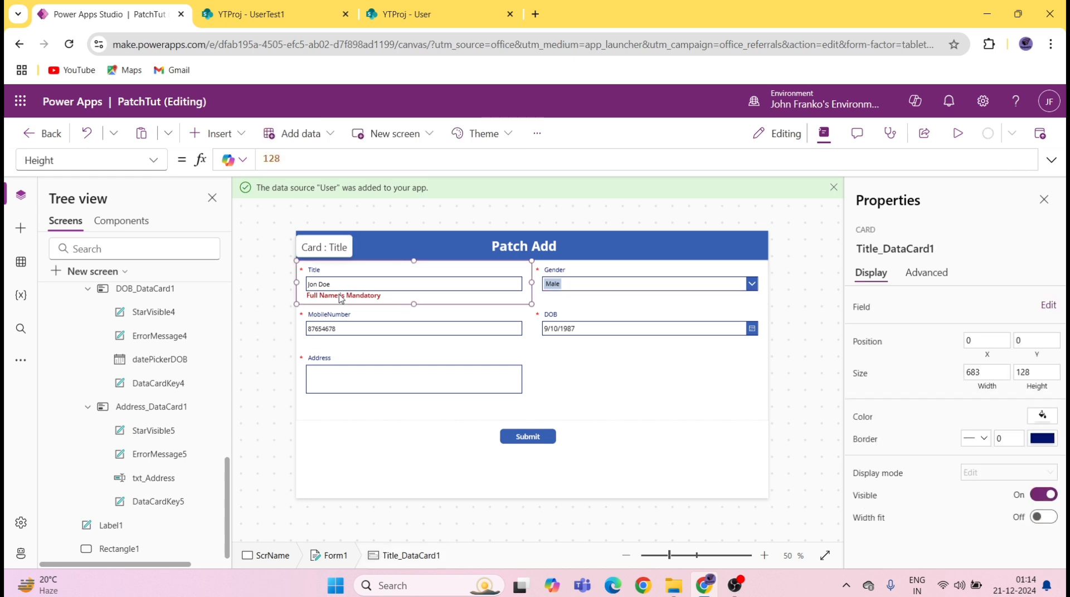
pyautogui.click(341, 296)
pyautogui.moveTo(395, 158); pyautogui.dragTo(269, 159)
pyautogui.hotkey('ctrl', 'c')
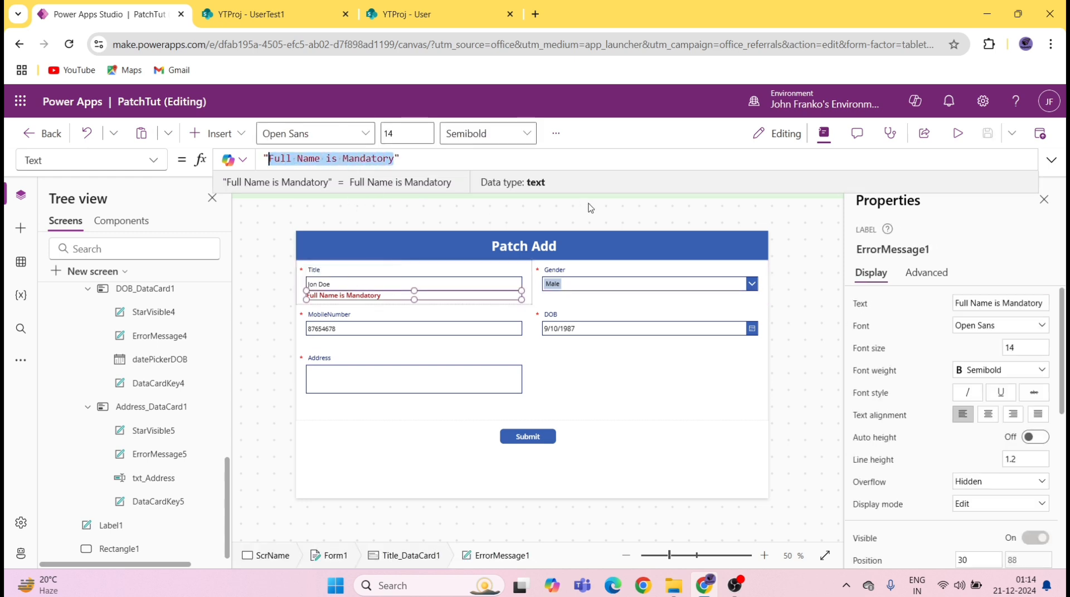
# Step: Replace the Gender error label's Parent.Error with the copied message, reworded to "Gender is Mandatory"
pyautogui.click(584, 297)
pyautogui.click(585, 296)
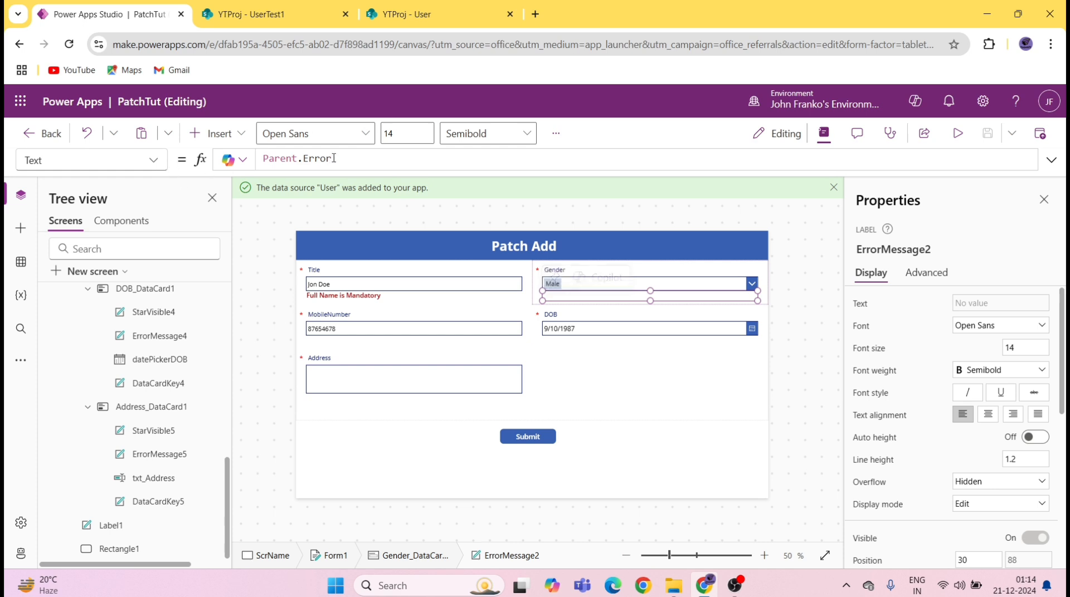
pyautogui.moveTo(333, 159); pyautogui.dragTo(263, 160)
pyautogui.press('BackSpace')
pyautogui.write('""')
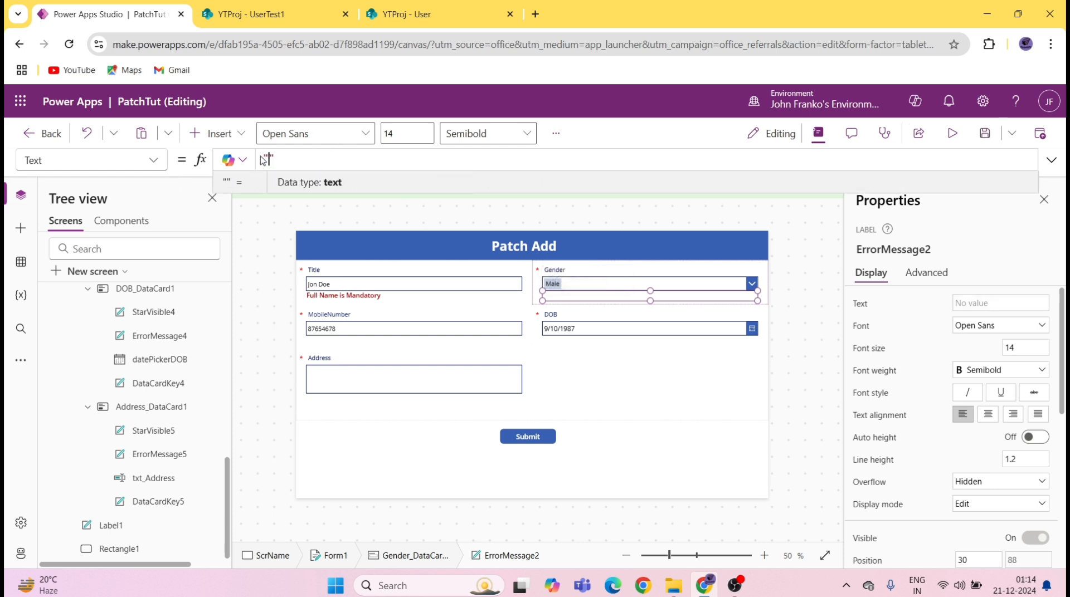
pyautogui.hotkey('ctrl', 'v')
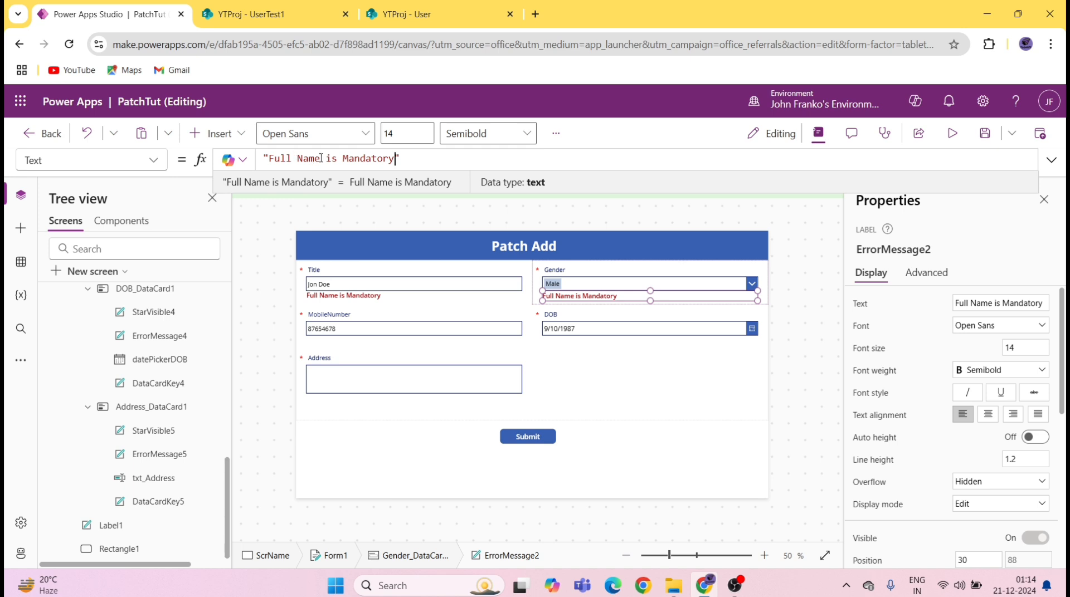
pyautogui.moveTo(321, 158); pyautogui.dragTo(274, 159)
pyautogui.press('BackSpace')
pyautogui.write('Gender')
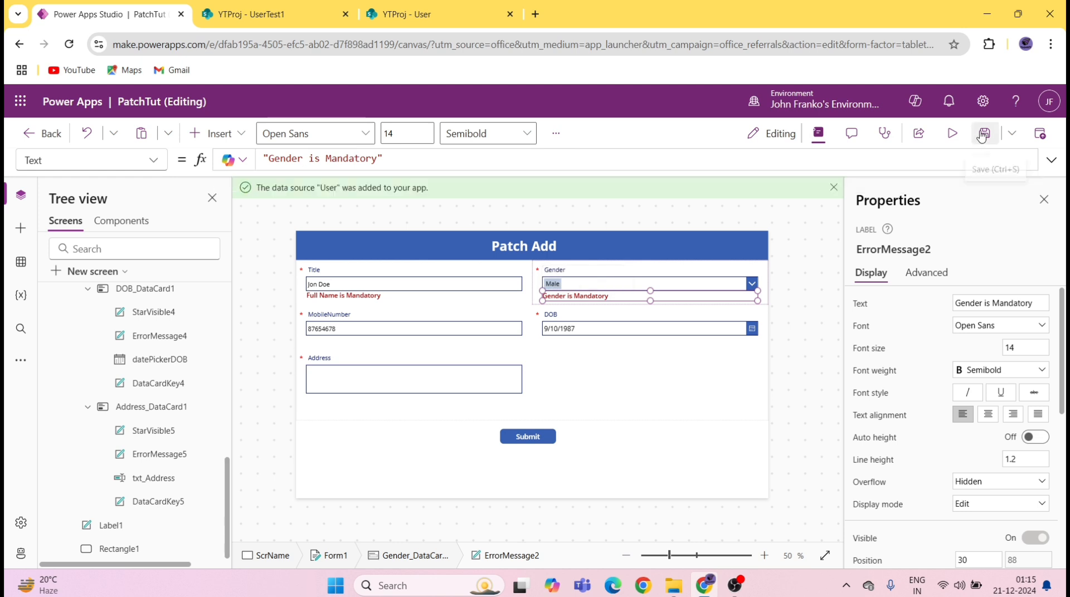
pyautogui.click(454, 337)
# Step: Replace the MobileNumber error label's Parent.Error formula with "Mobile is Mandatory"
pyautogui.click(455, 337)
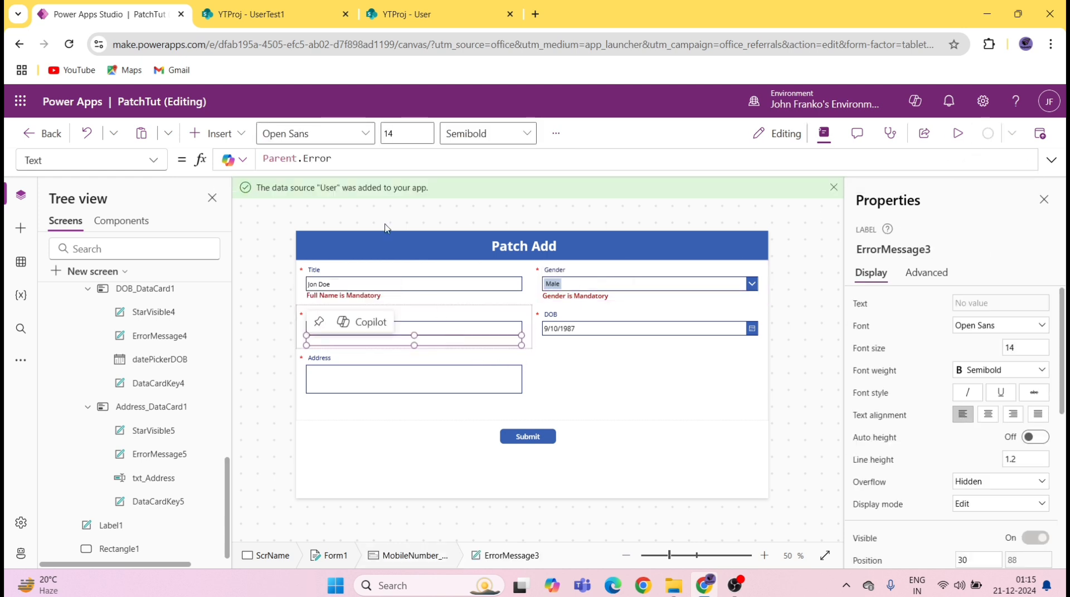
pyautogui.doubleClick(361, 155)
pyautogui.hotkey('ctrl', 'a')
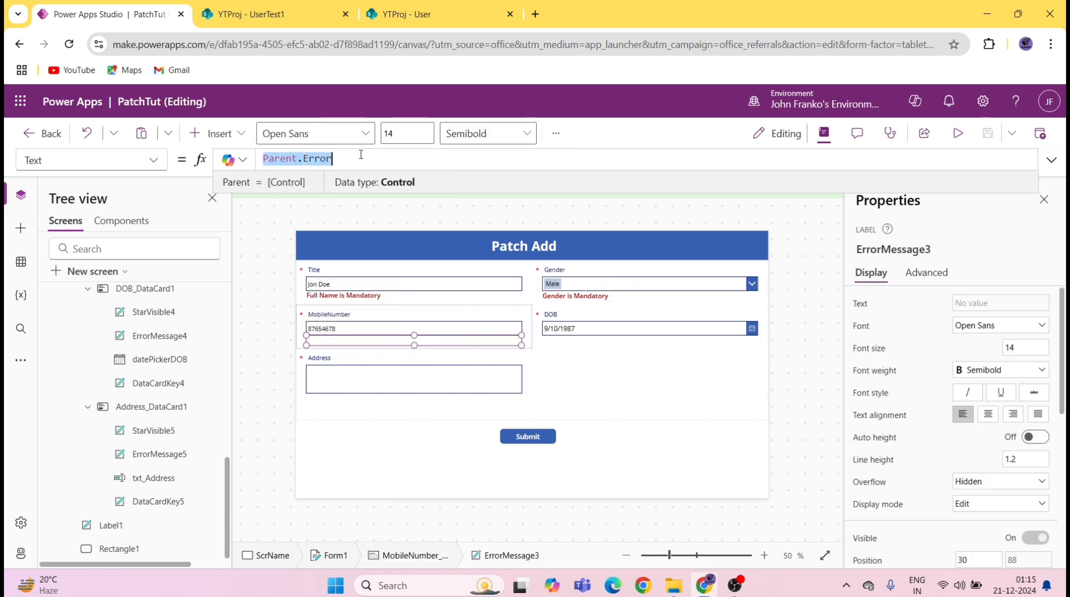
pyautogui.press('BackSpace')
pyautogui.write('""')
pyautogui.hotkey('ctrl', 'v')
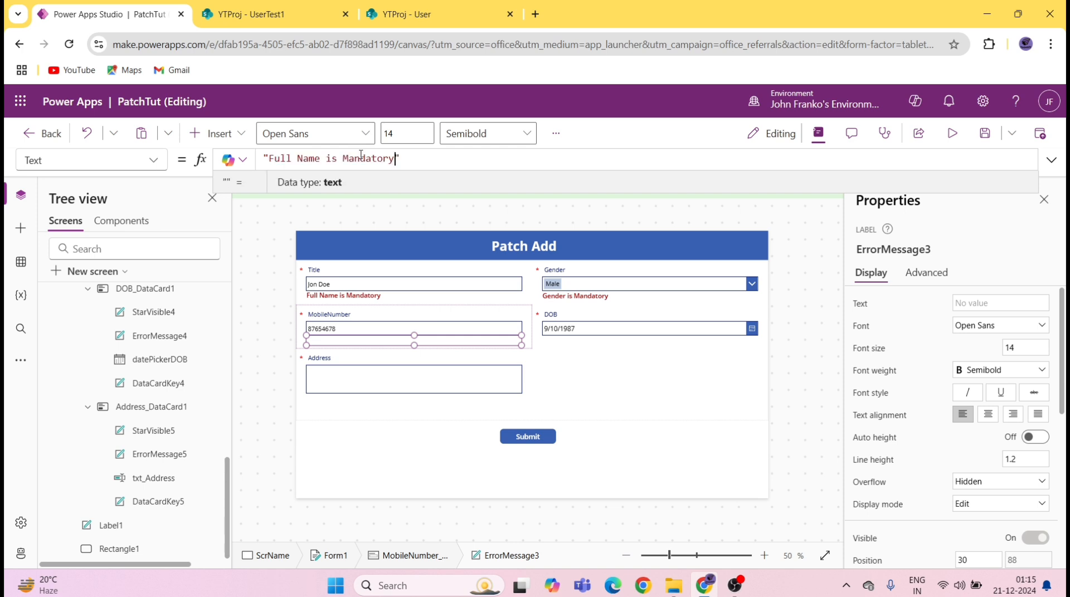
pyautogui.moveTo(323, 160); pyautogui.dragTo(270, 160)
pyautogui.write('Mobile')
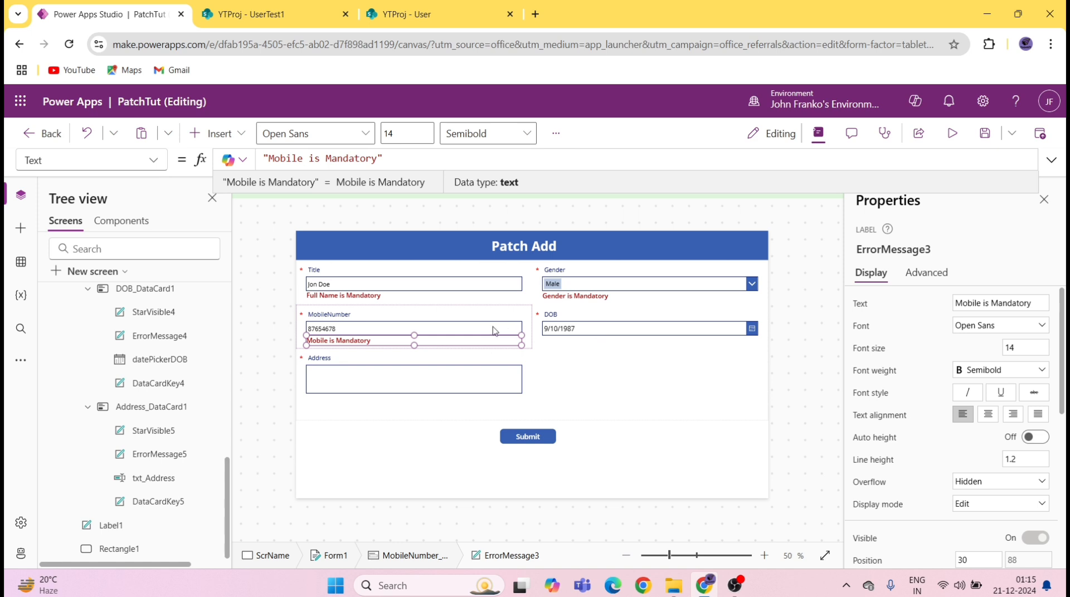
# Step: Replace the DOB error label's Parent.Error formula with "DOB is Mandatory"
pyautogui.click(573, 334)
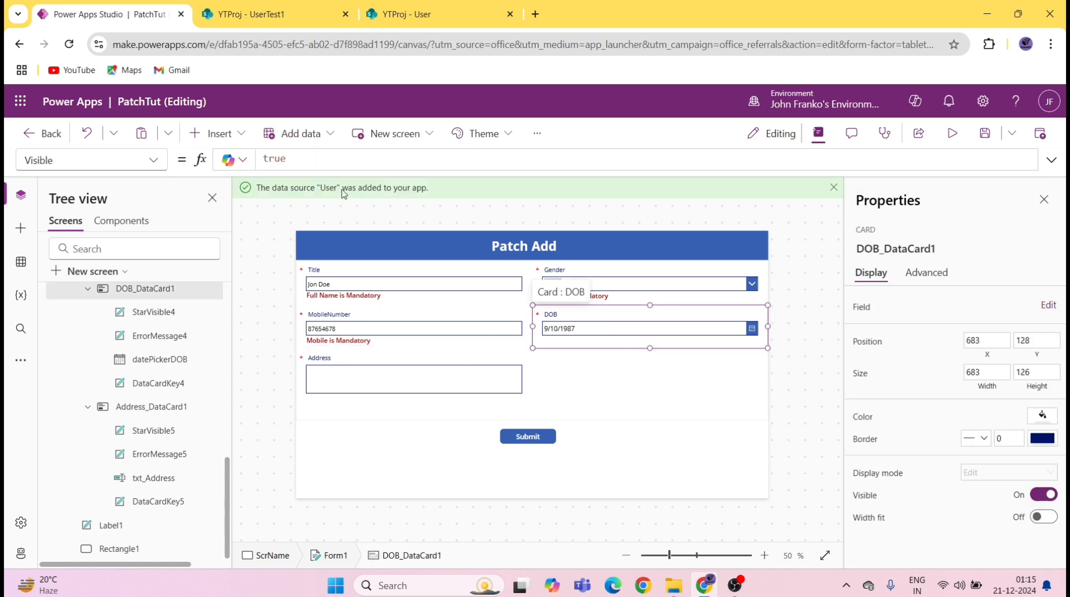
pyautogui.click(611, 342)
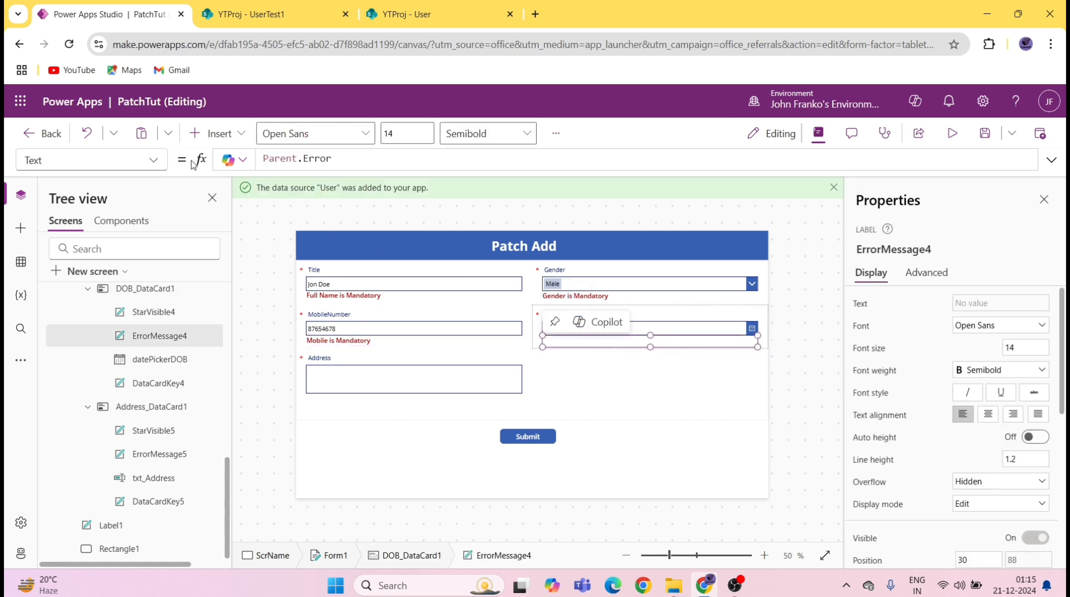
pyautogui.tripleClick(371, 167)
pyautogui.press('BackSpace')
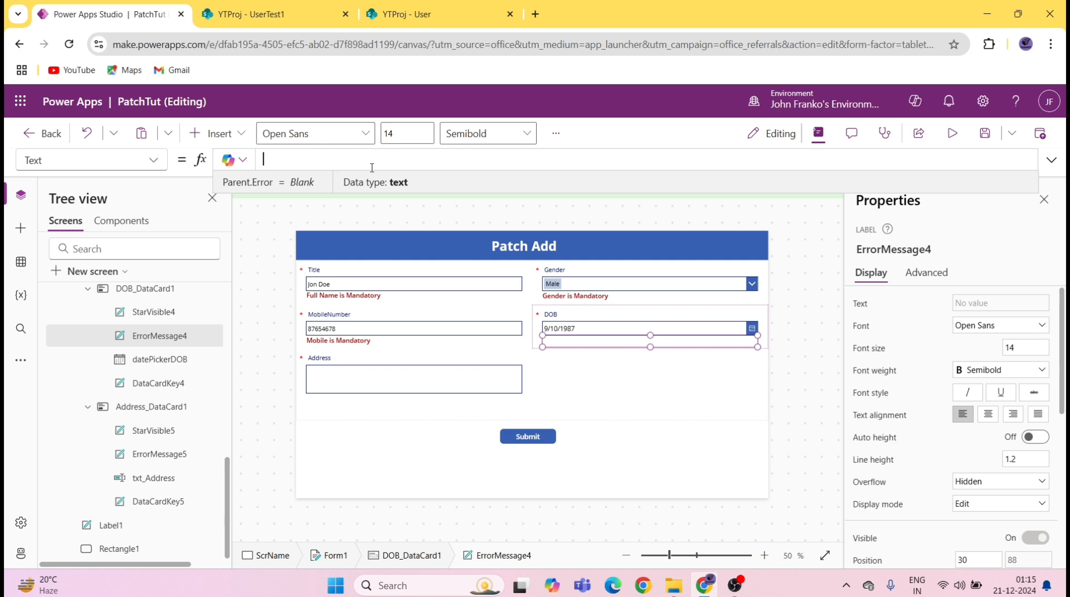
pyautogui.write('"')
pyautogui.hotkey('ctrl', 'v')
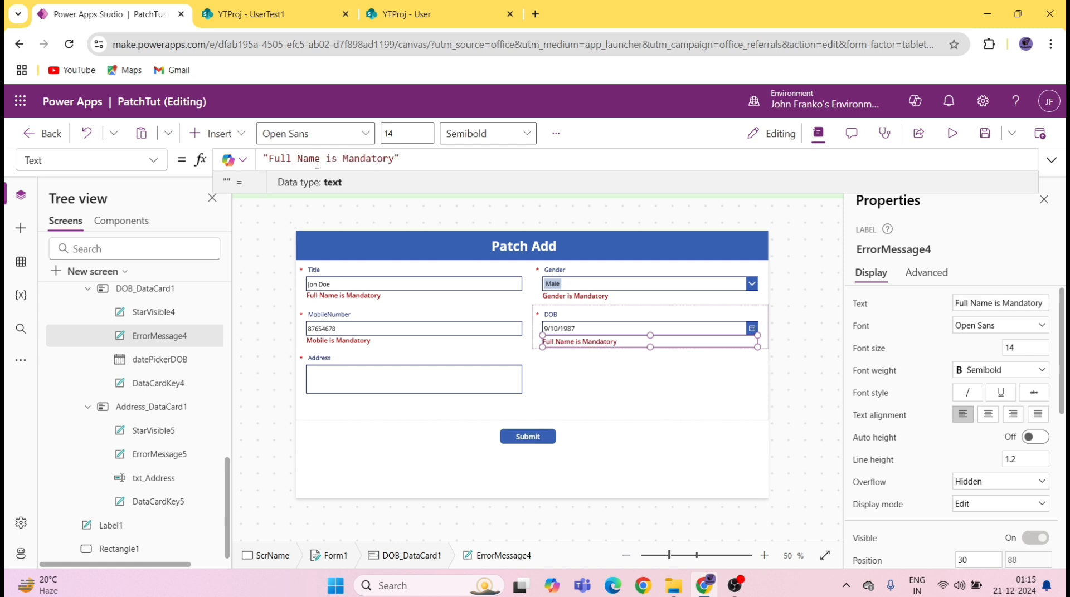
pyautogui.moveTo(321, 160); pyautogui.dragTo(274, 160)
pyautogui.press('BackSpace')
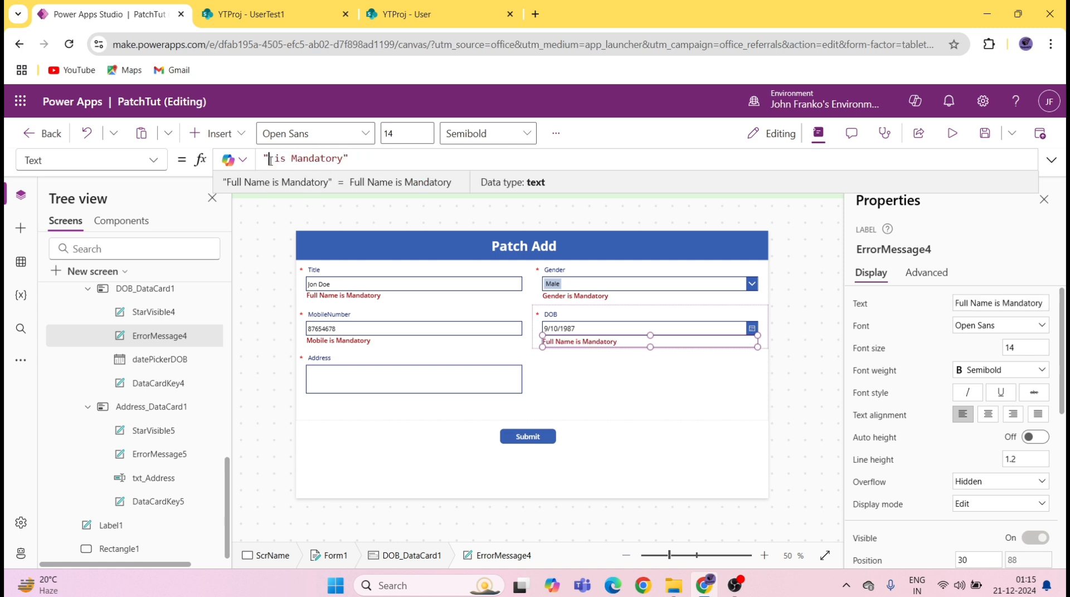
pyautogui.write('DOB')
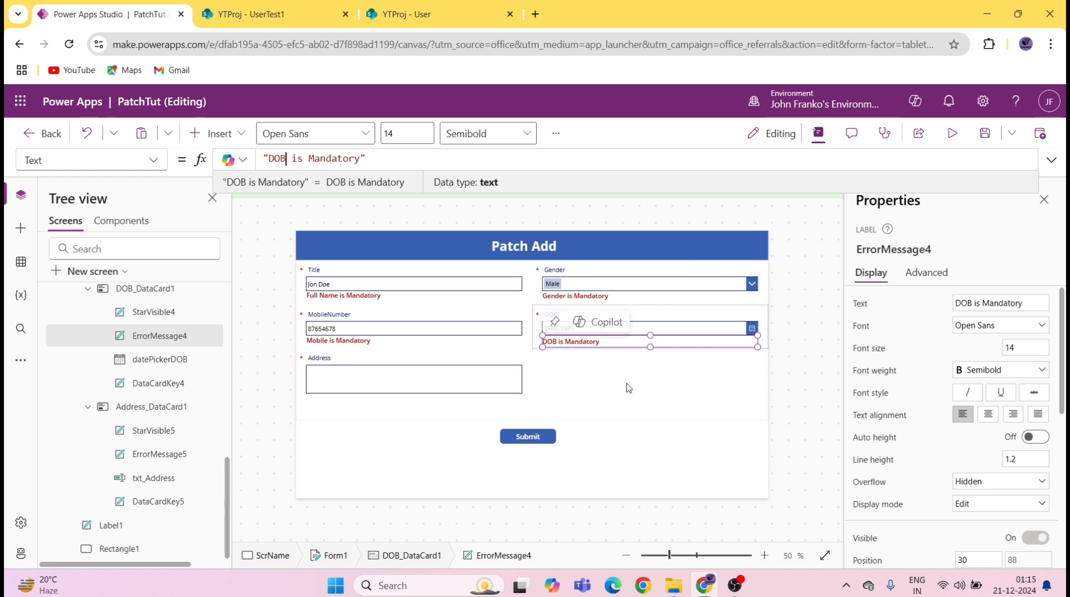
pyautogui.click(459, 401)
pyautogui.click(426, 400)
# Step: Replace the Address error label's Parent.Error formula with "Address is Mandatory"
pyautogui.click(426, 400)
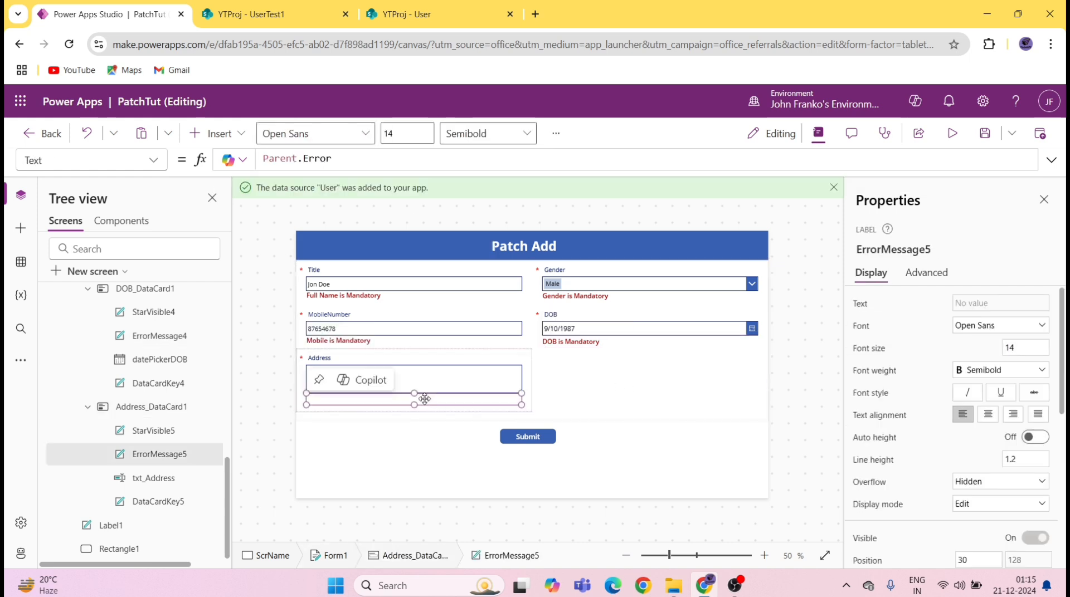
pyautogui.doubleClick(368, 160)
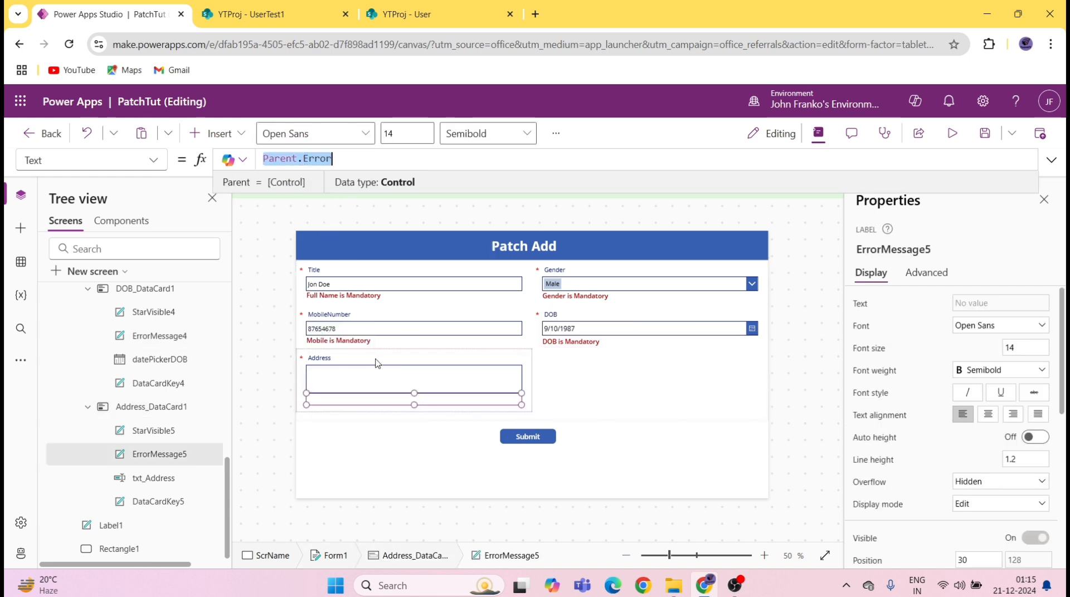
pyautogui.click(356, 399)
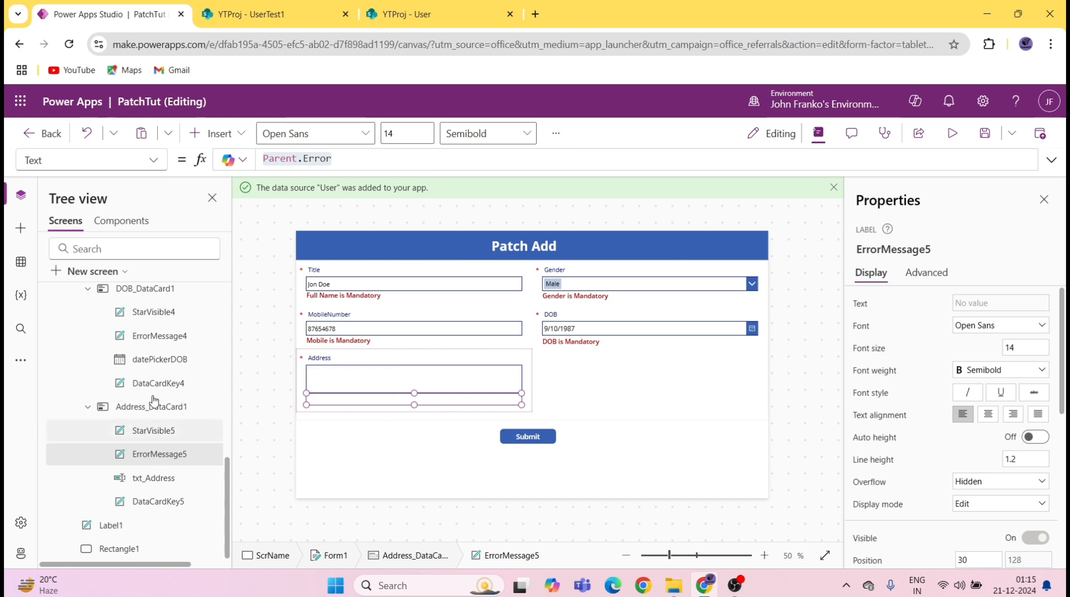
pyautogui.scroll(2, 155, 340)
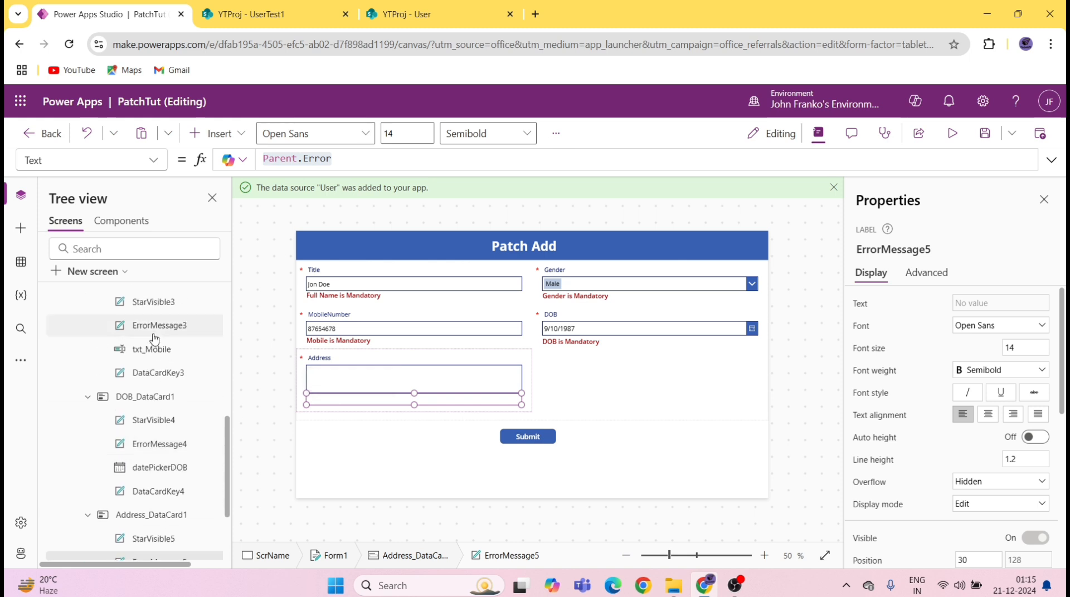
pyautogui.scroll(-2, 154, 340)
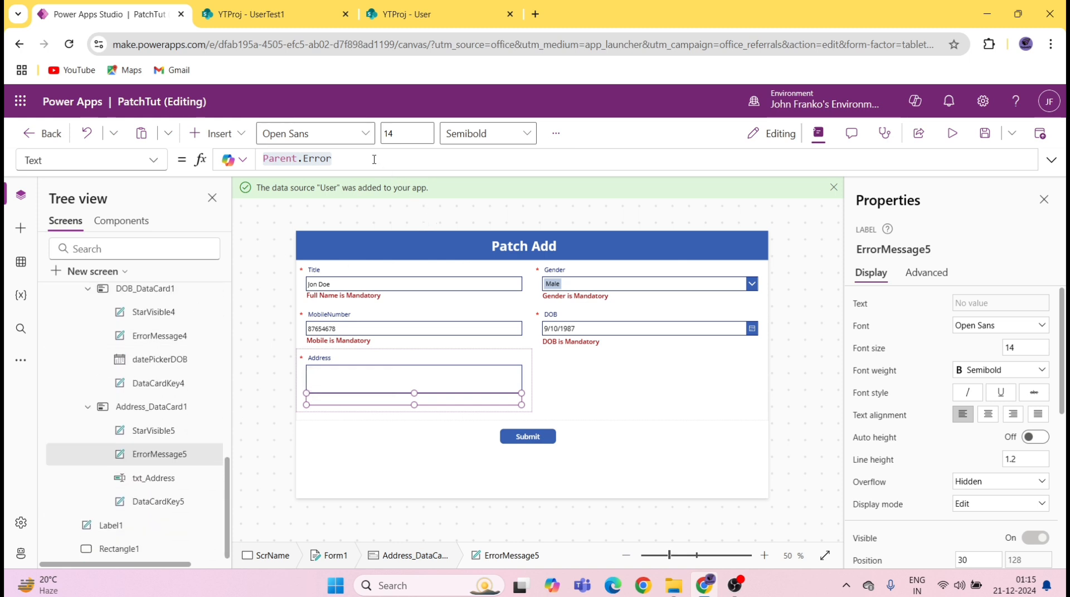
pyautogui.press('BackSpace')
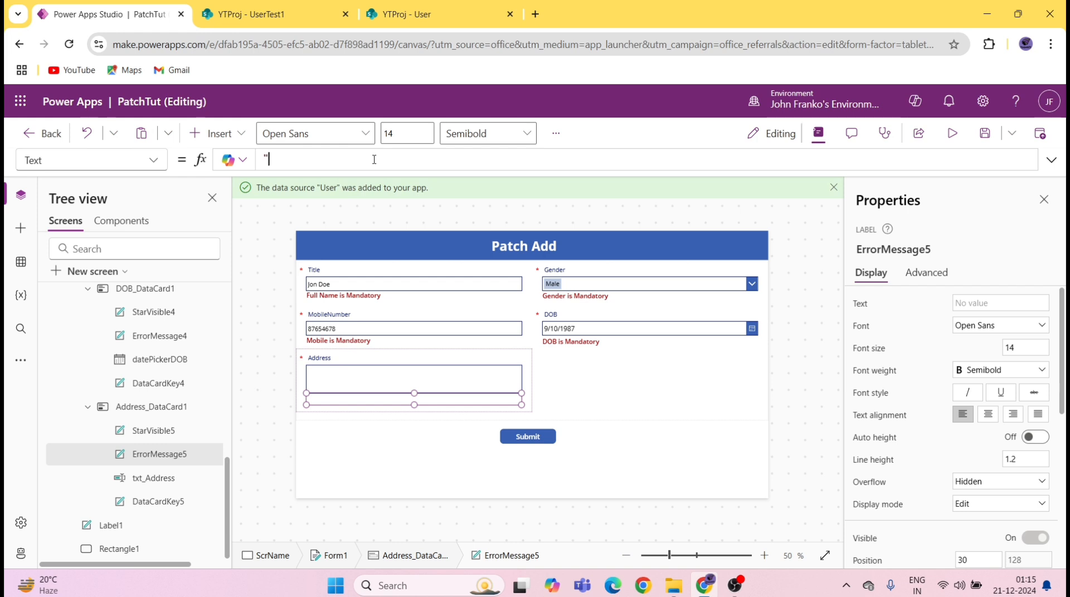
pyautogui.write('"')
pyautogui.hotkey('ctrl', 'v')
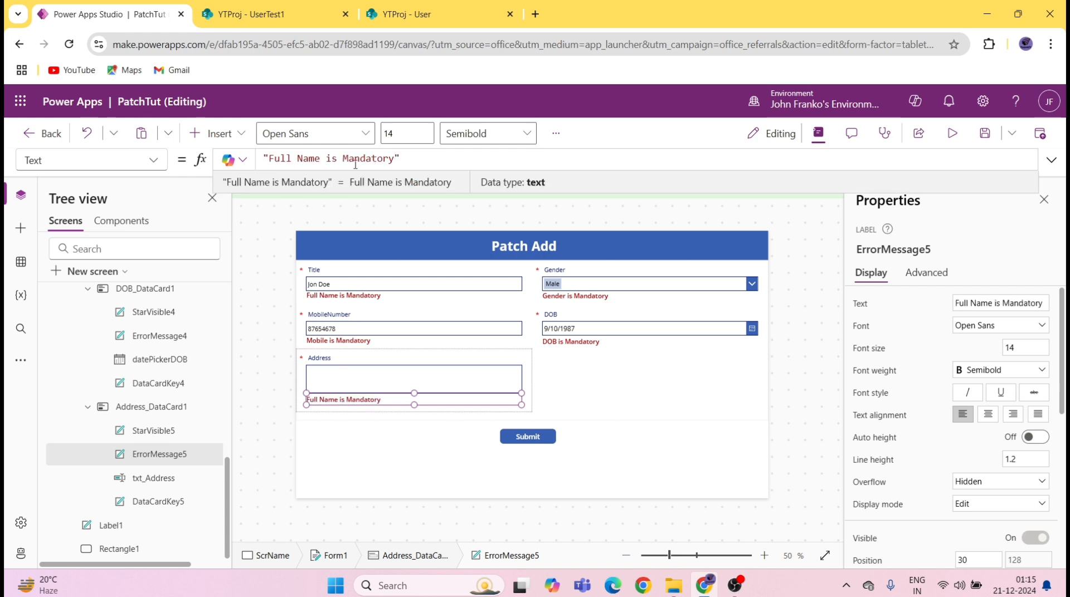
pyautogui.moveTo(319, 159); pyautogui.dragTo(274, 160)
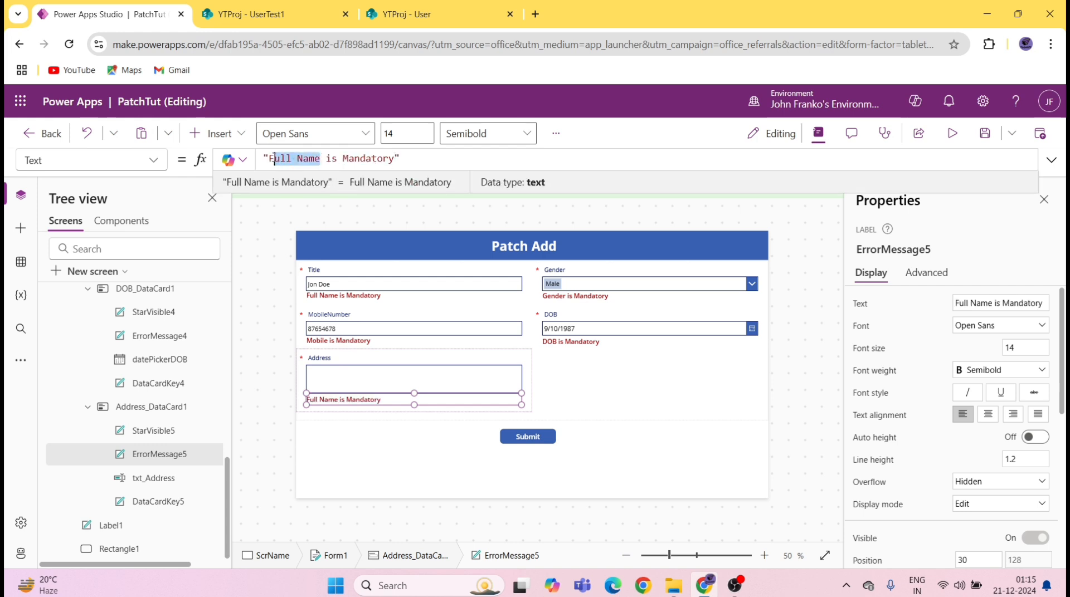
pyautogui.write('Address')
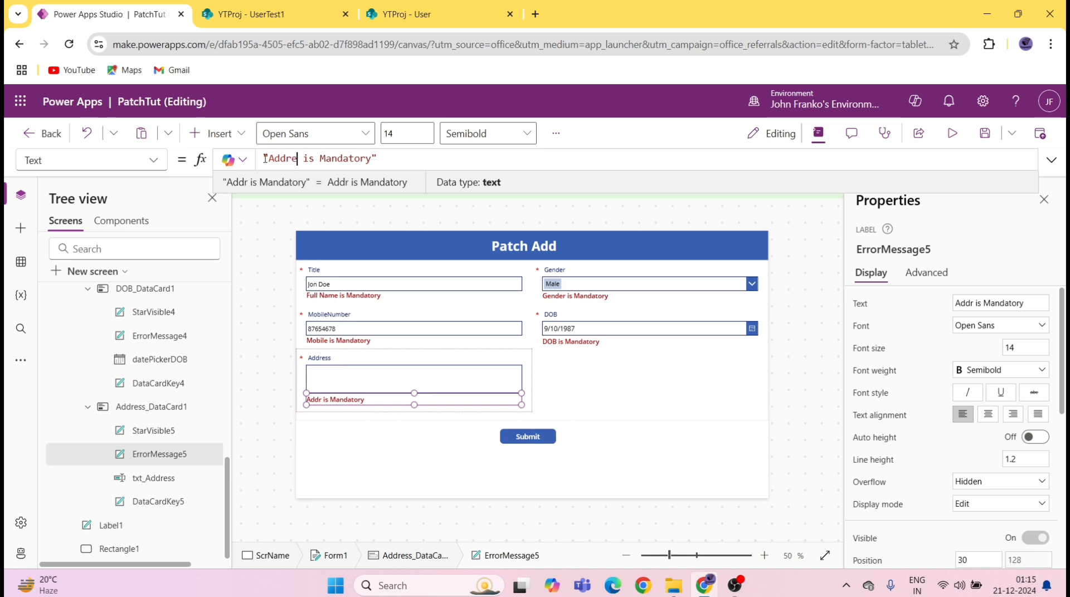
pyautogui.click(761, 434)
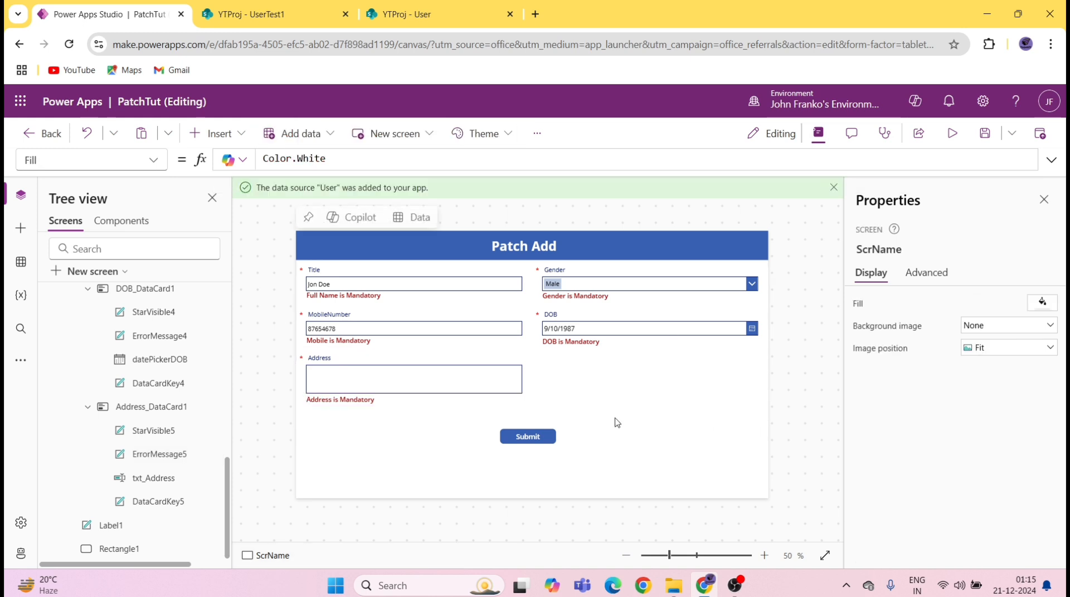
# Step: Save the app and select the Submit button
pyautogui.click(389, 402)
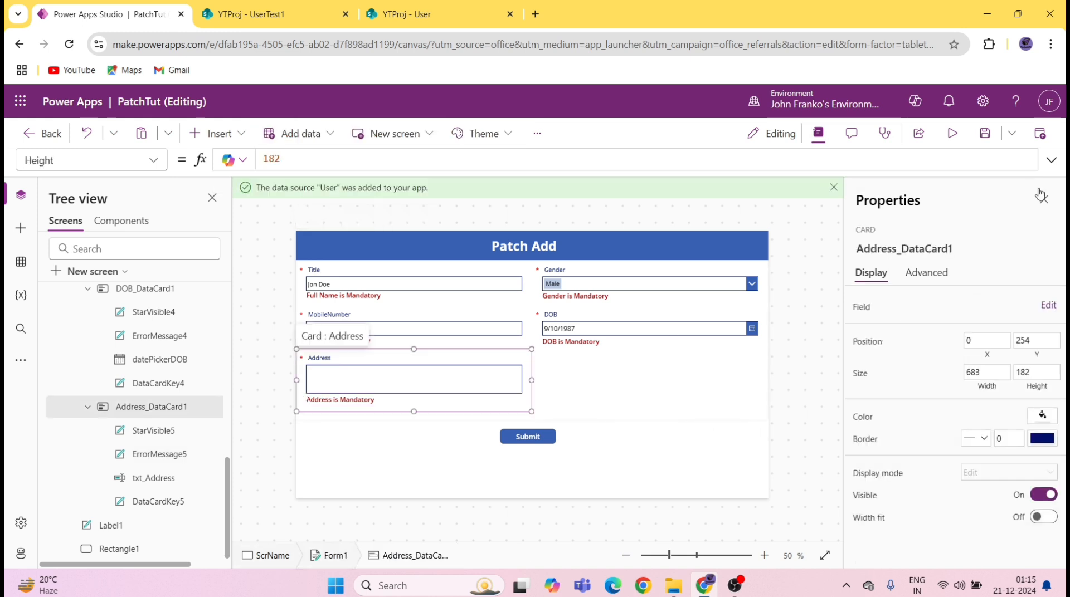
pyautogui.click(985, 133)
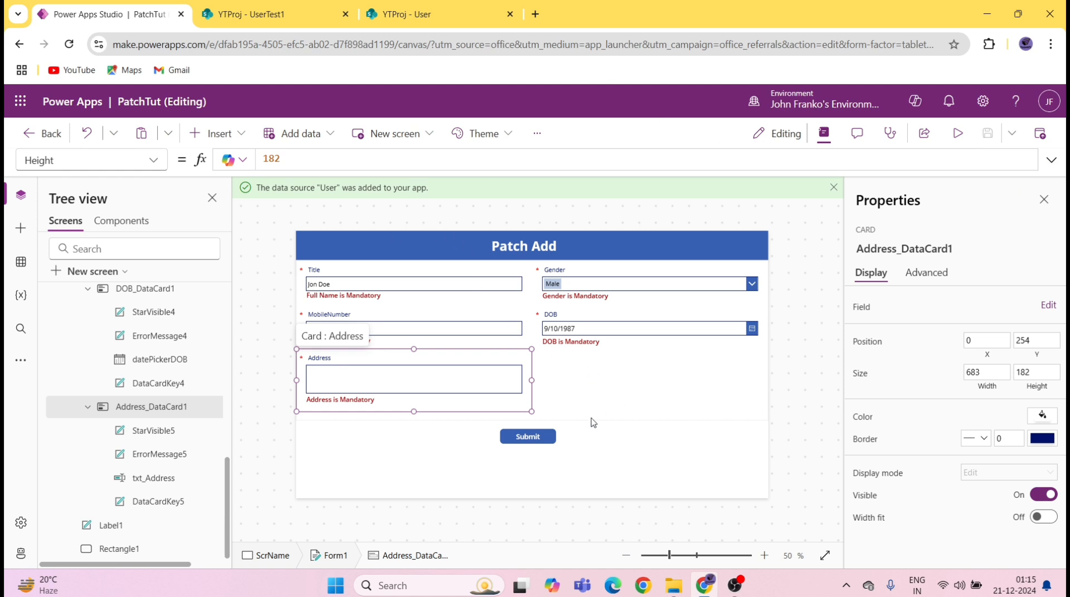
pyautogui.click(536, 438)
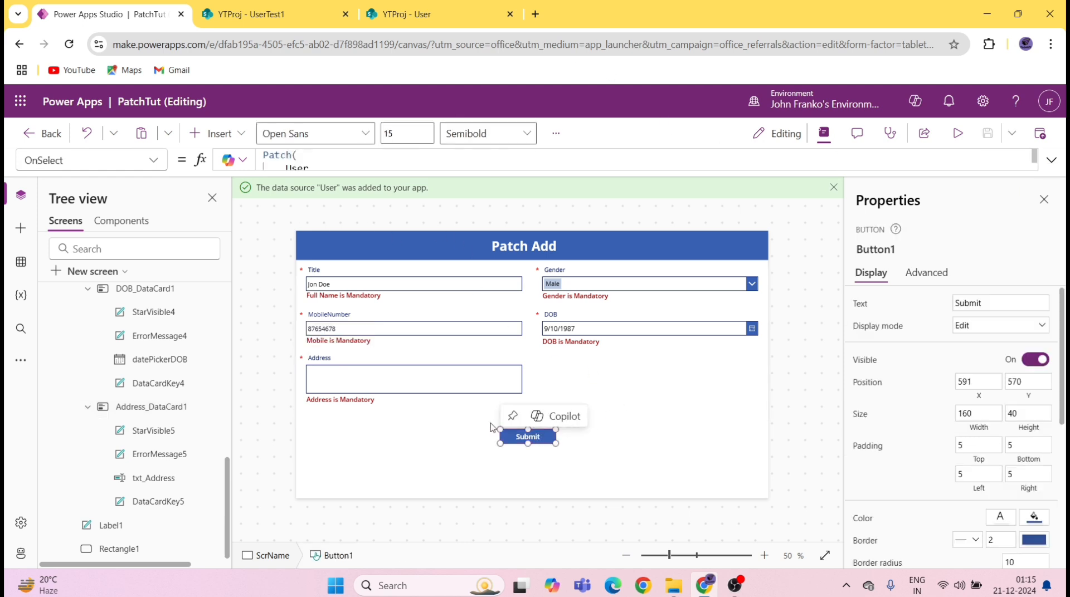
# Step: Expand the OnSelect formula and insert an empty UpdateContext({}); call at its start
pyautogui.click(1053, 161)
pyautogui.moveTo(814, 266); pyautogui.dragTo(812, 368)
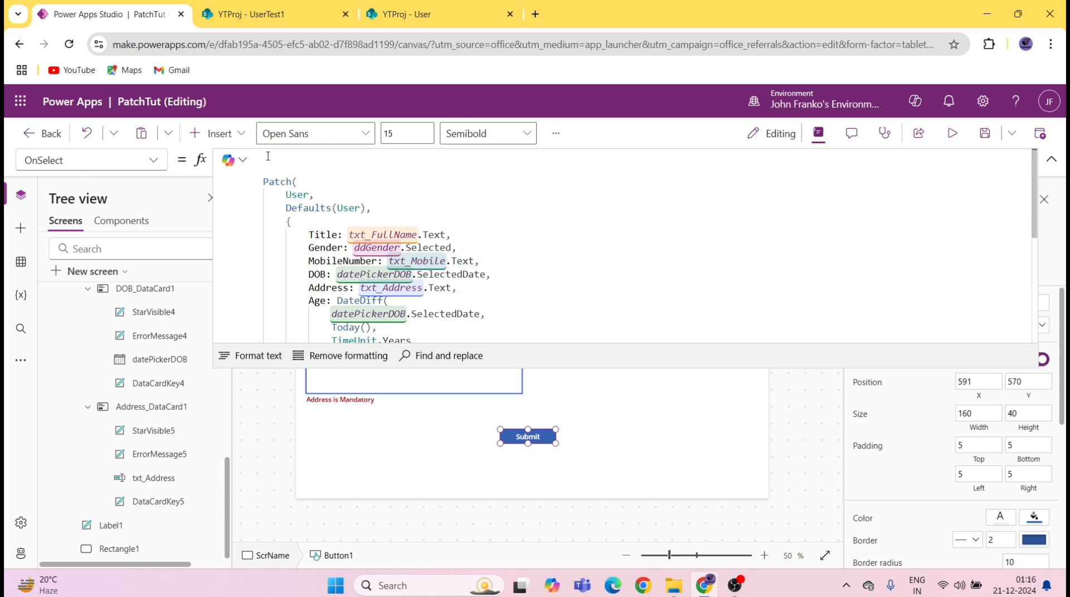
pyautogui.press('Down')
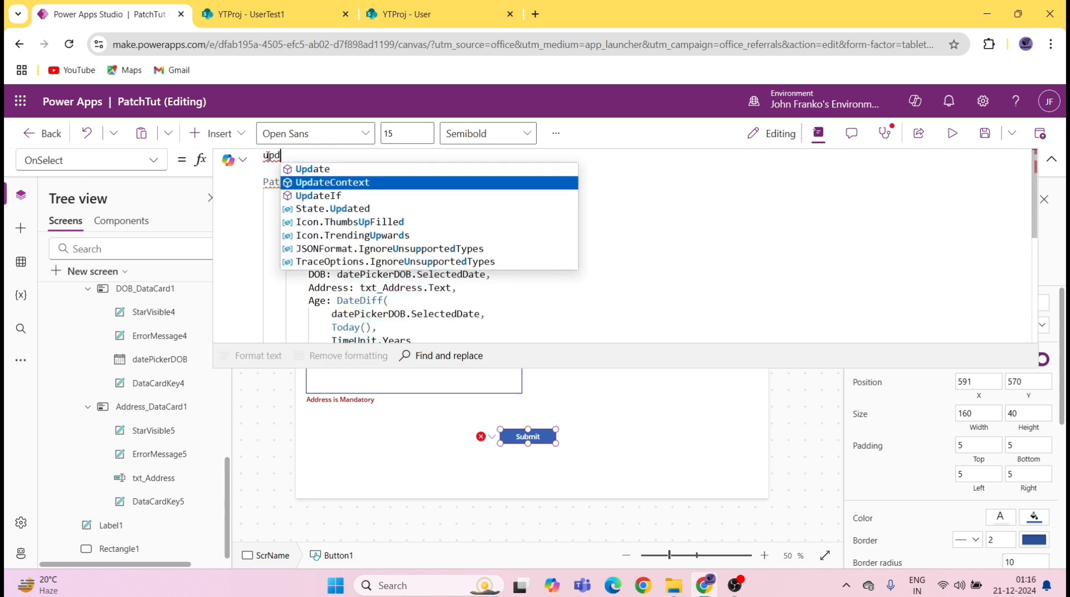
pyautogui.press('Tab')
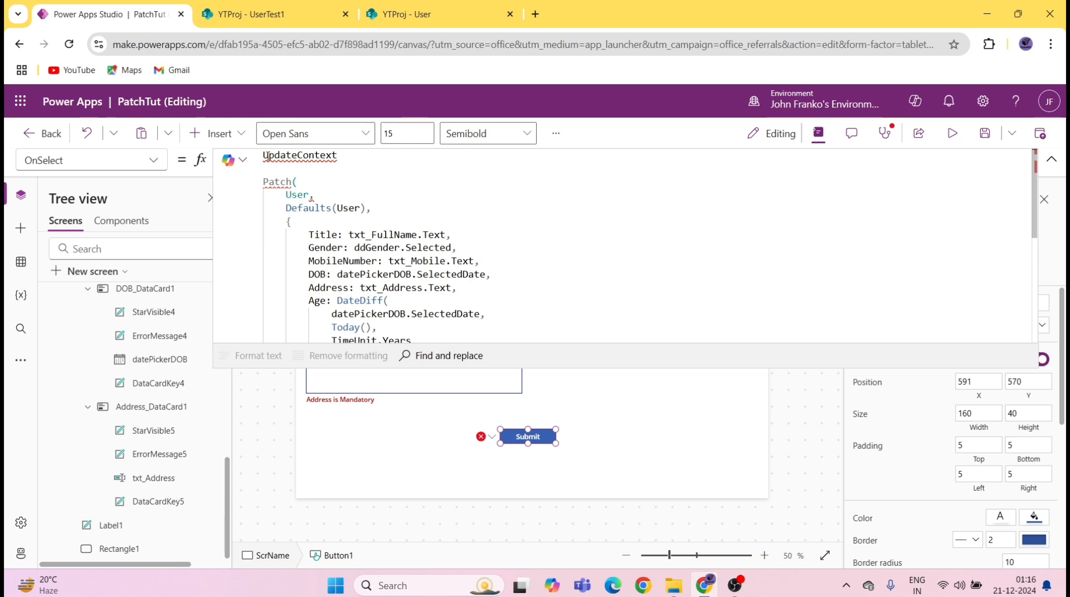
pyautogui.write('()')
pyautogui.press('Left')
pyautogui.write('{}')
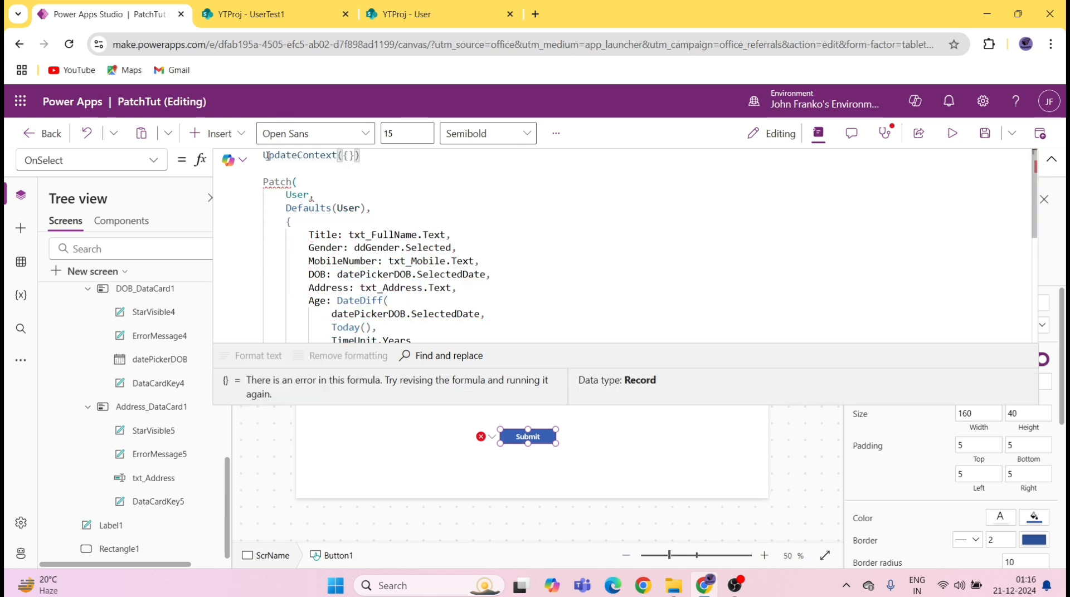
pyautogui.press('Left')
pyautogui.press('Right')
pyautogui.press('Right')
pyautogui.press('Right')
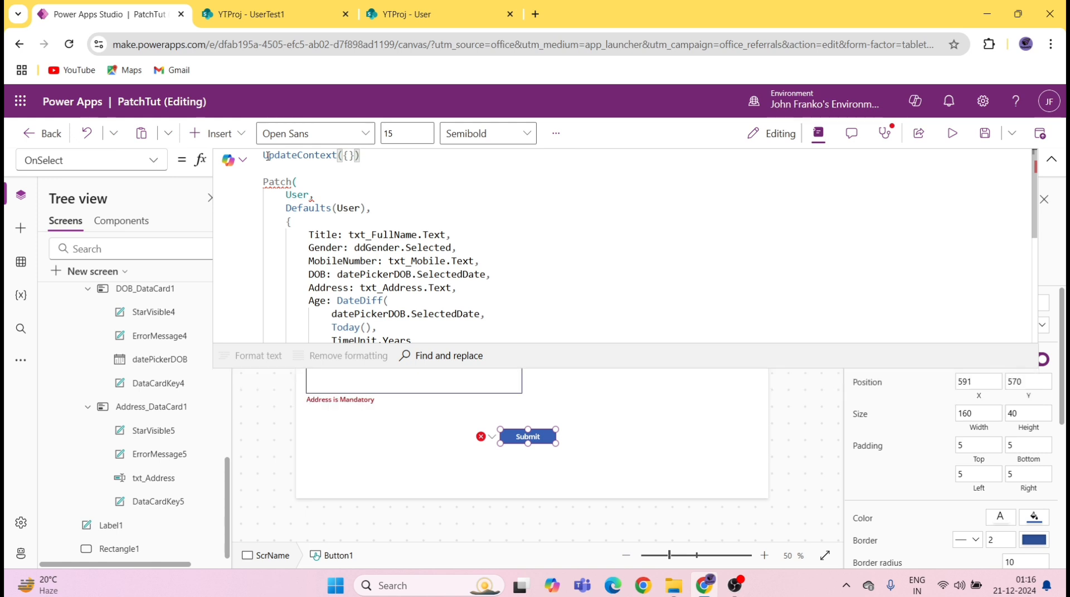
pyautogui.write(';')
pyautogui.press('Left')
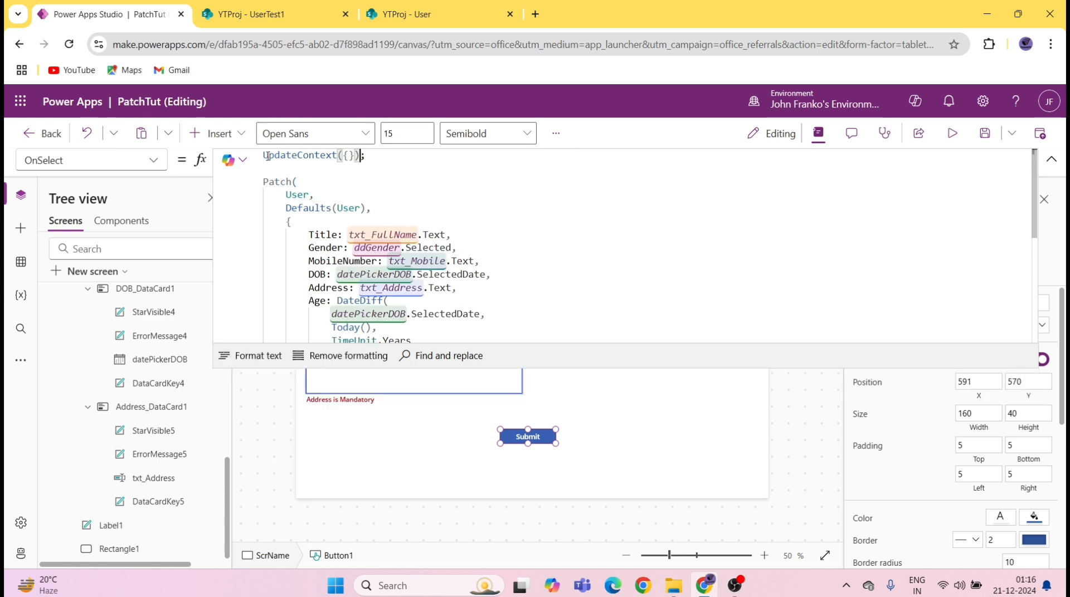
pyautogui.press('Left')
# Step: Fill the braces with isFullNameValid:IsBlank(txt_FullName.Text)
pyautogui.write('is')
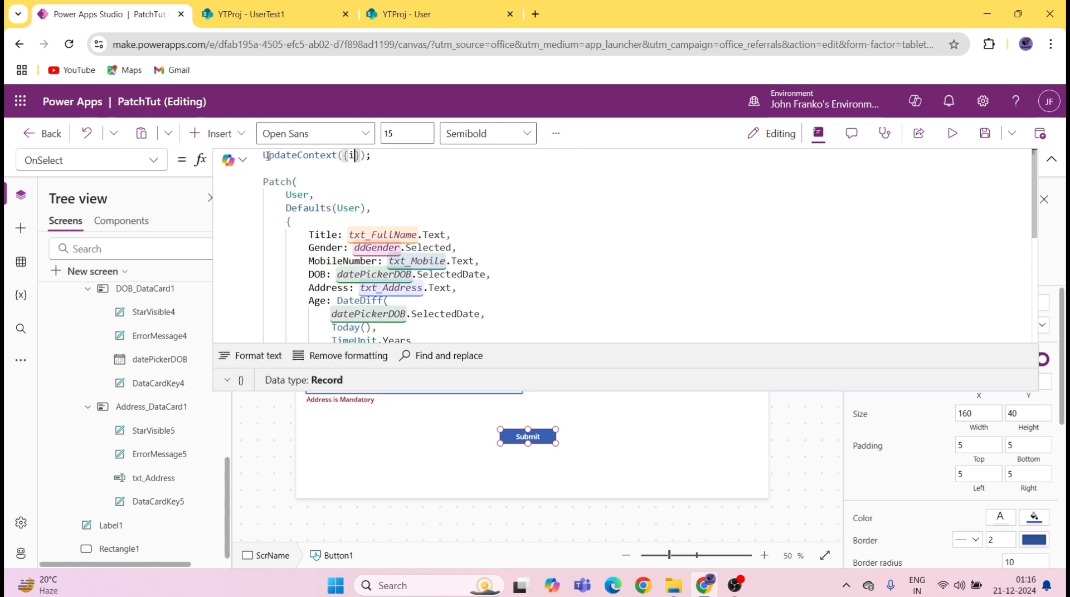
pyautogui.write('Full')
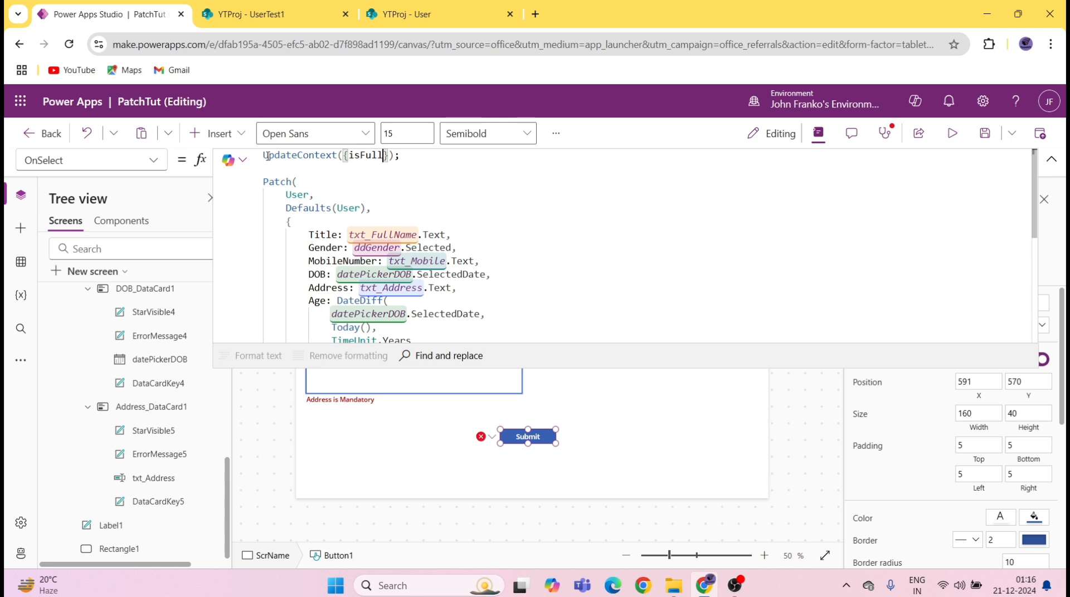
pyautogui.write('NameValid:')
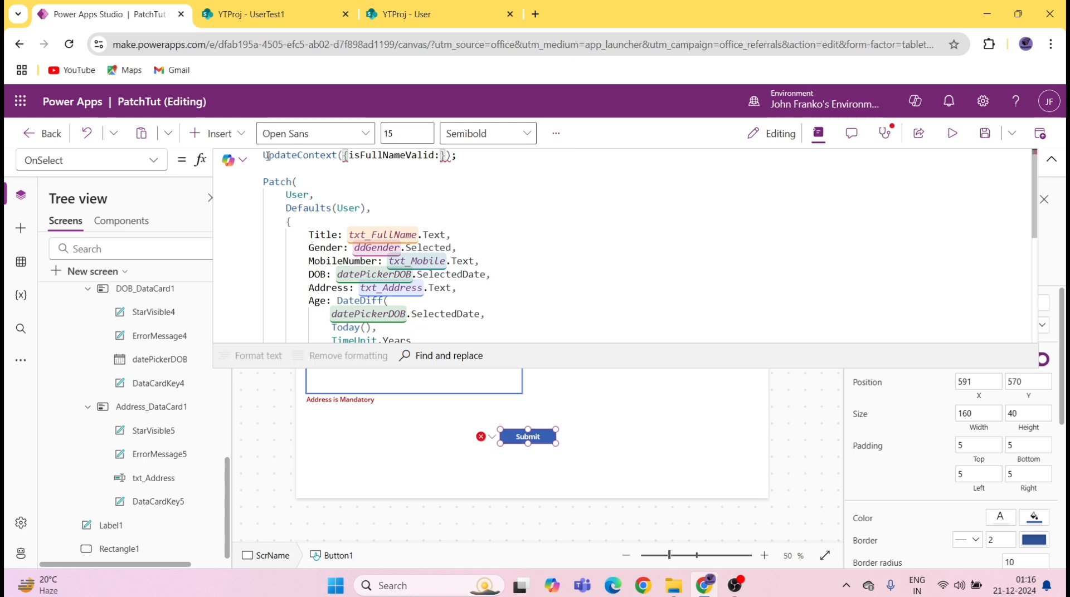
pyautogui.write('IsBlank()')
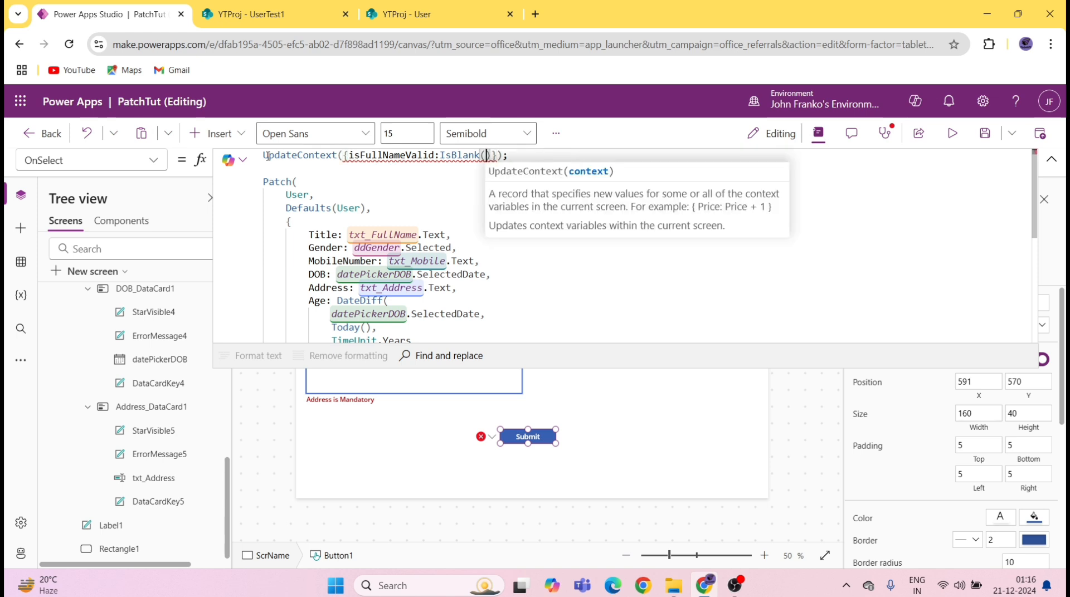
pyautogui.press('Left')
pyautogui.write('txt')
pyautogui.press('Down')
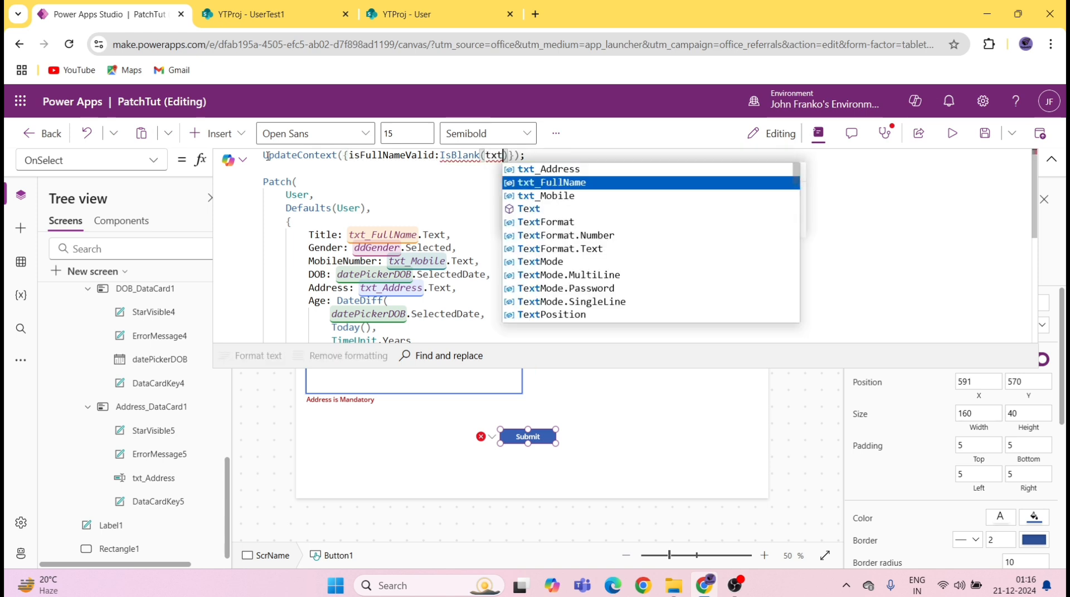
pyautogui.press('Tab')
pyautogui.write('.text')
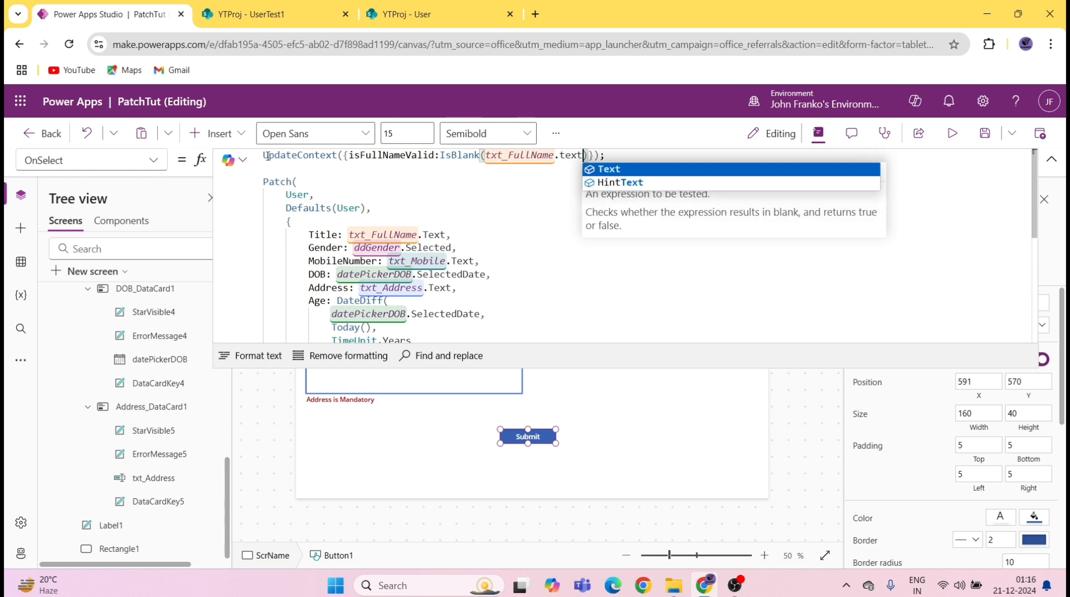
pyautogui.press('Tab')
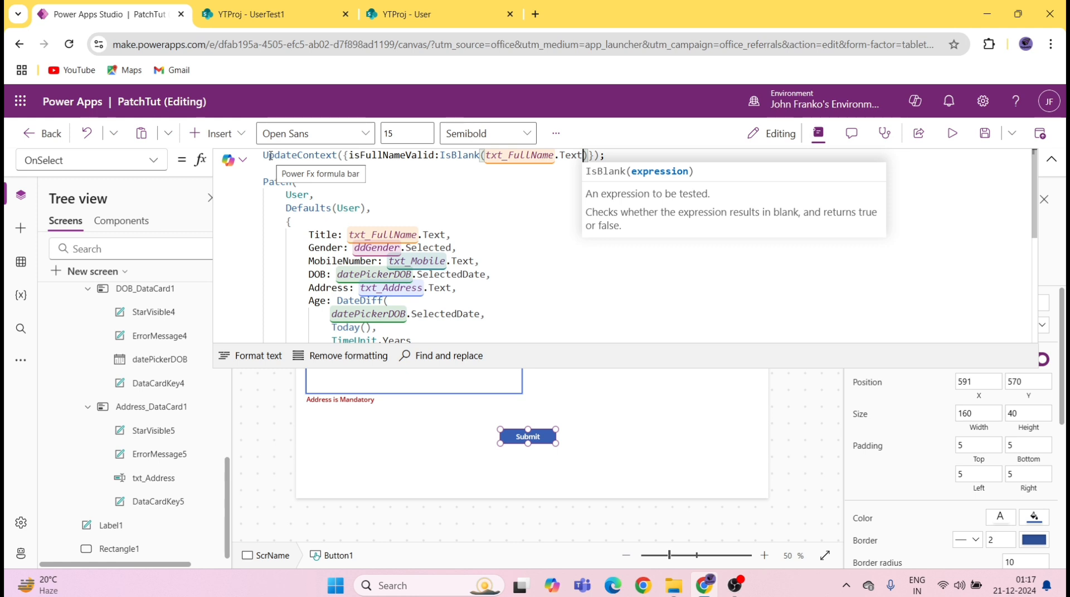
# Step: Add a new line reading If(!isFullNameValid, directly above the Patch call
pyautogui.click(281, 173)
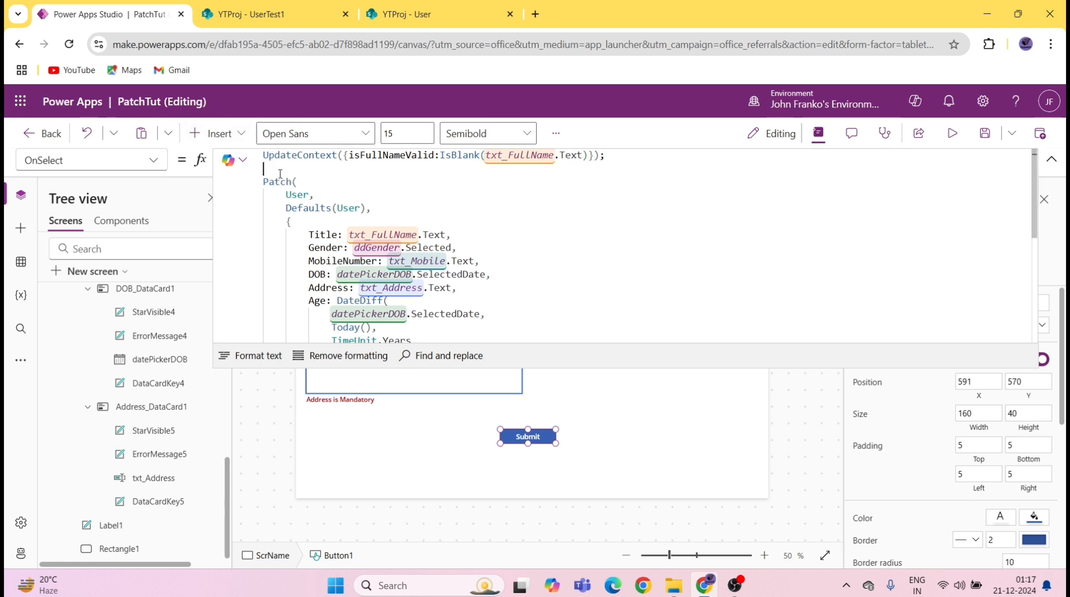
pyautogui.press('Return')
pyautogui.write('If')
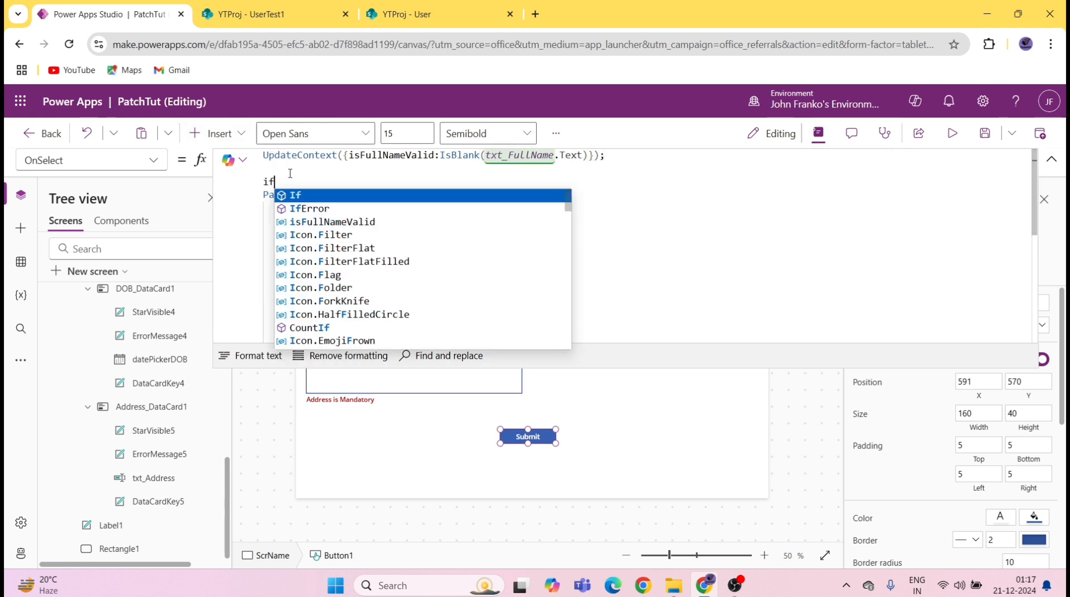
pyautogui.write('(')
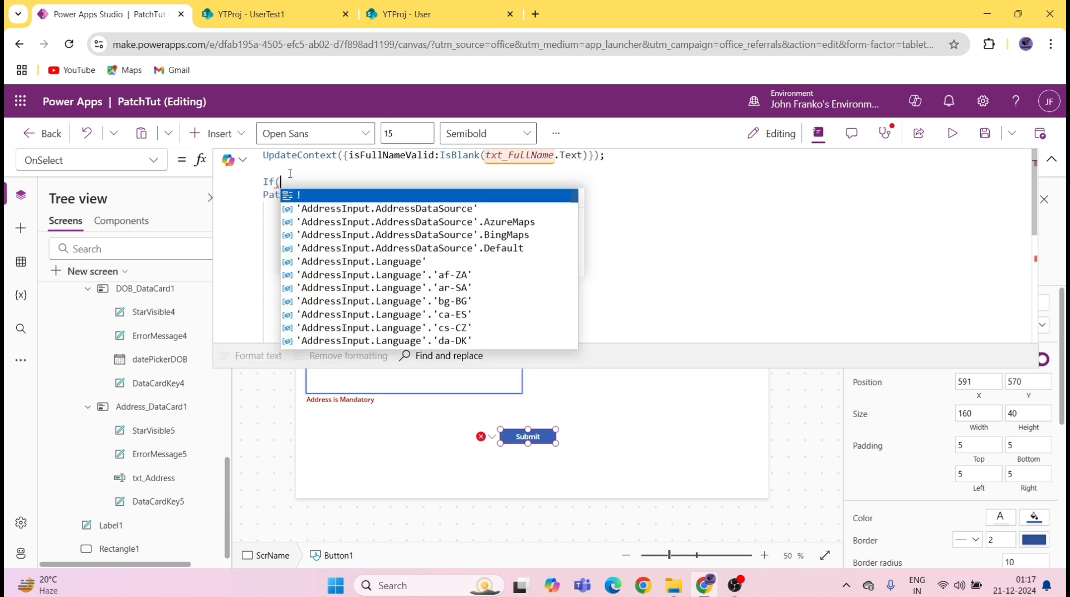
pyautogui.write('!')
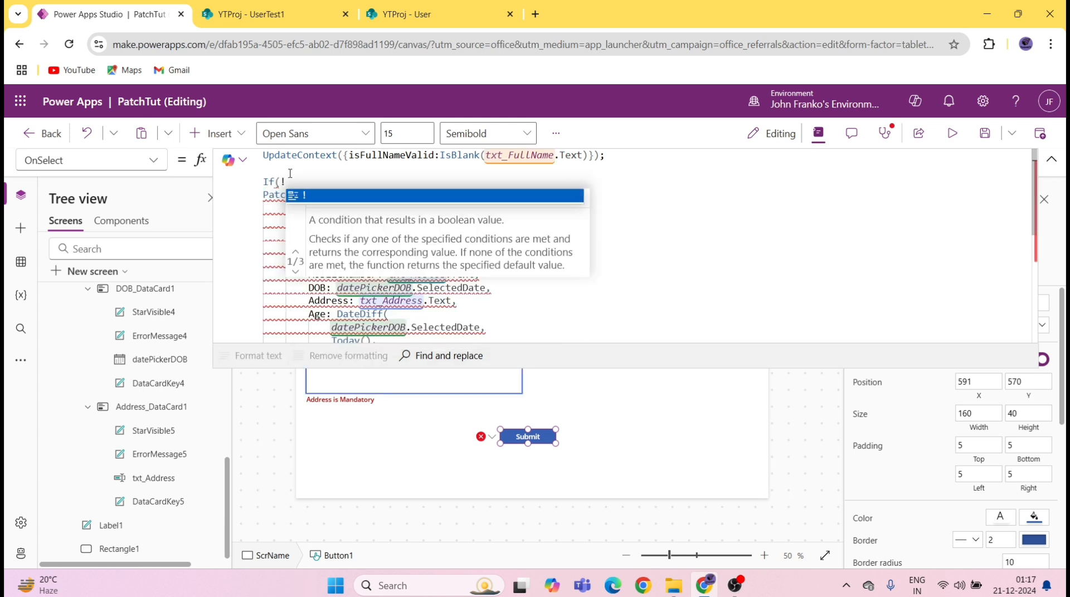
pyautogui.write('isFullNameValid')
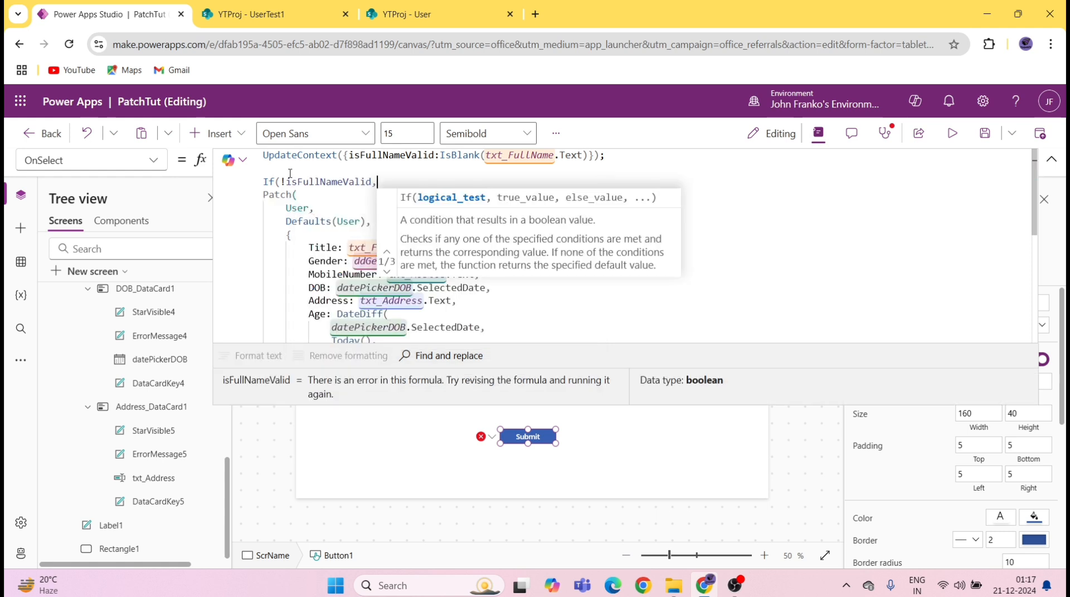
pyautogui.write(',')
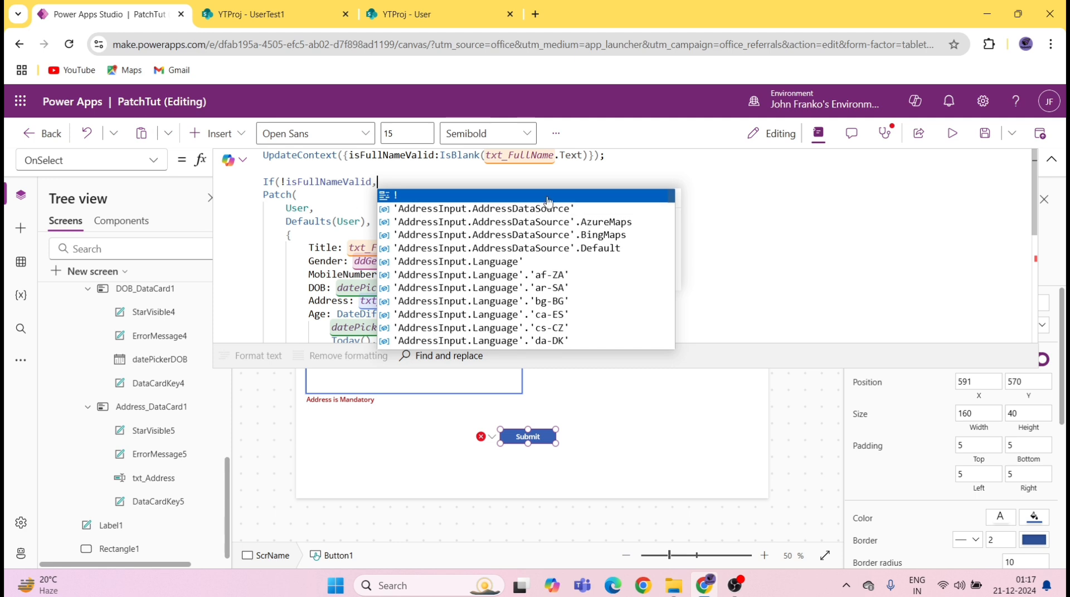
pyautogui.click(303, 208)
pyautogui.scroll(-5, 313, 182)
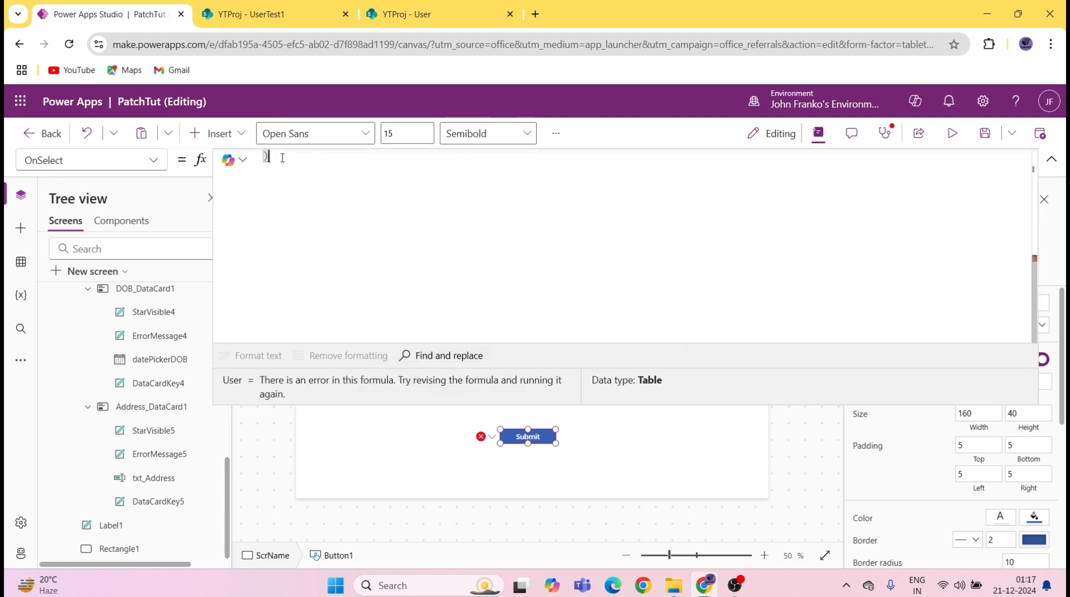
# Step: After the Patch, add Notify("Record added successfully!!", NotificationType.Success)
pyautogui.press('Return')
pyautogui.write(');')
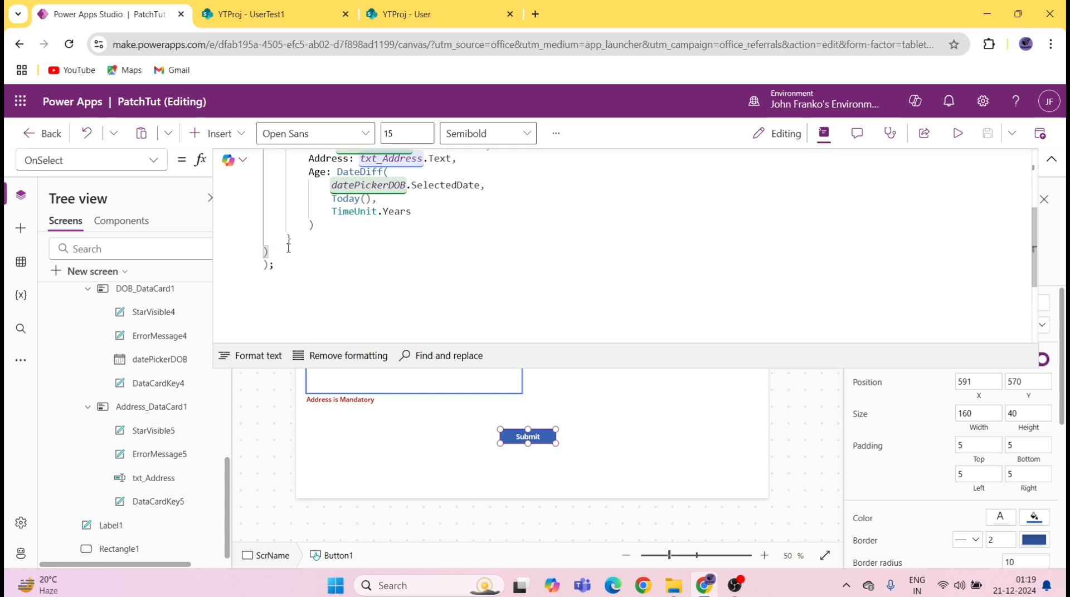
pyautogui.write(';n')
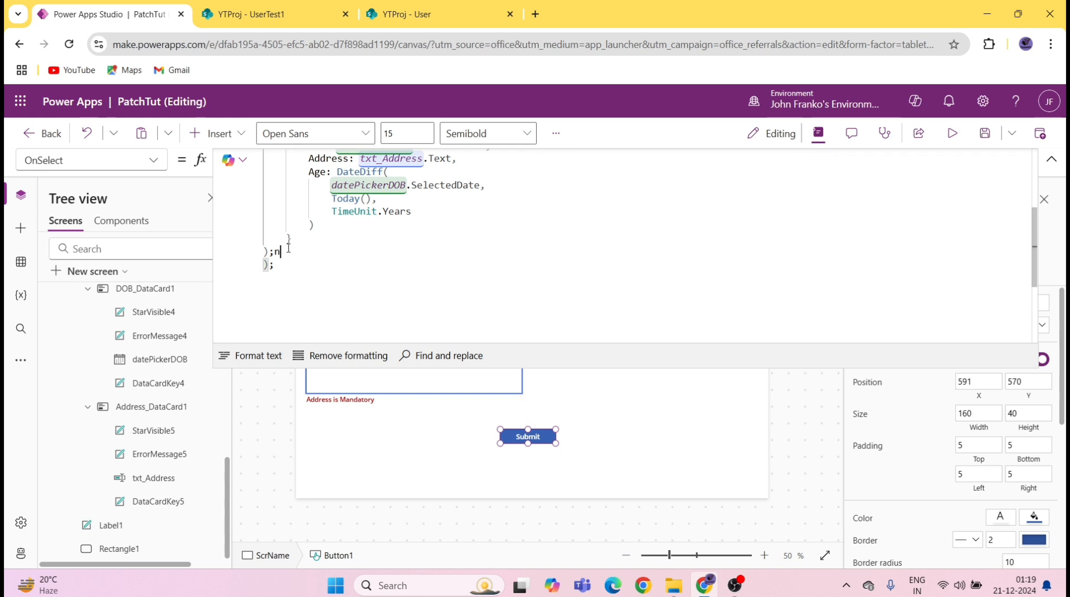
pyautogui.write('ot')
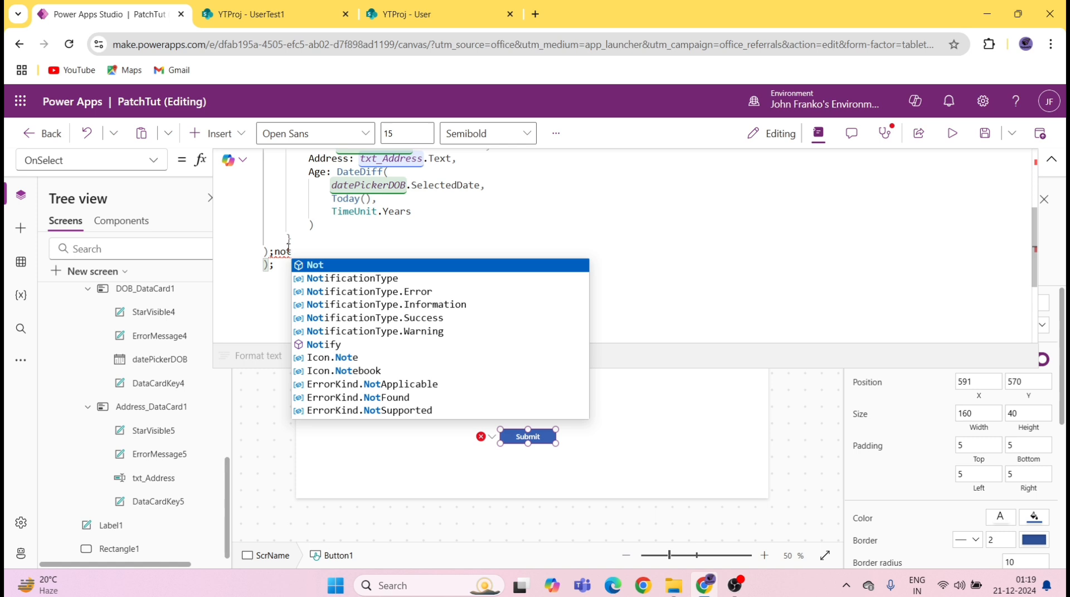
pyautogui.write('if')
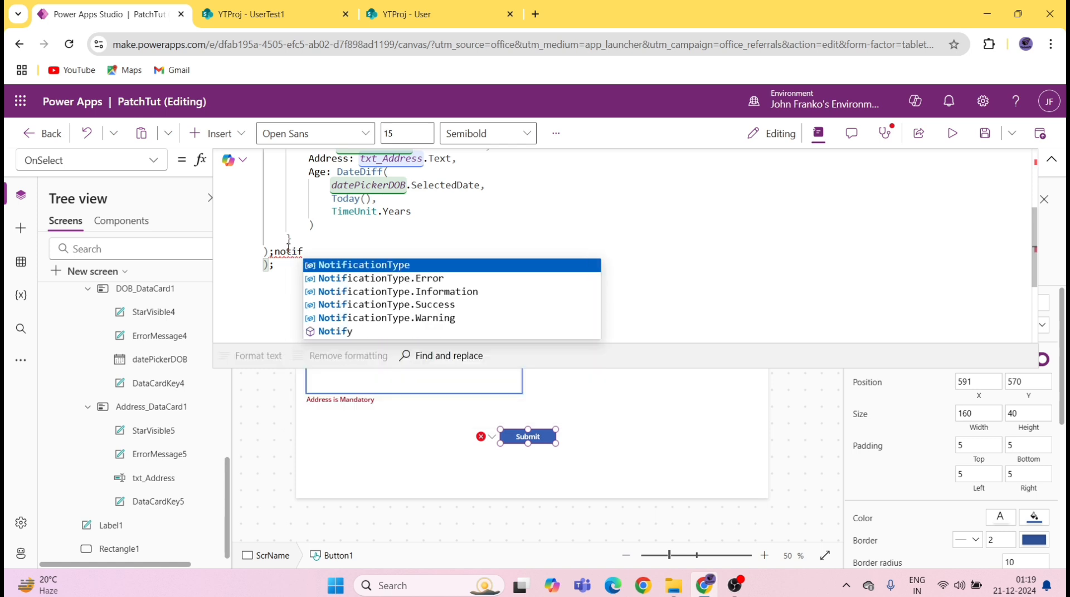
pyautogui.press('Down')
pyautogui.press('Down')
pyautogui.press('Down')
pyautogui.press('Down')
pyautogui.press('Down')
pyautogui.press('Tab')
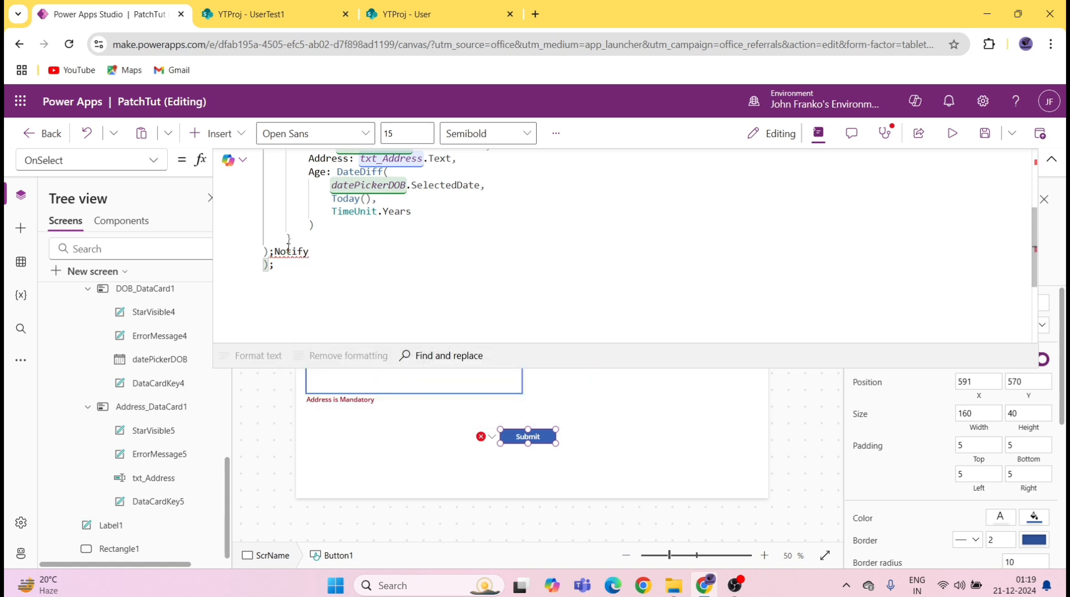
pyautogui.write('(')
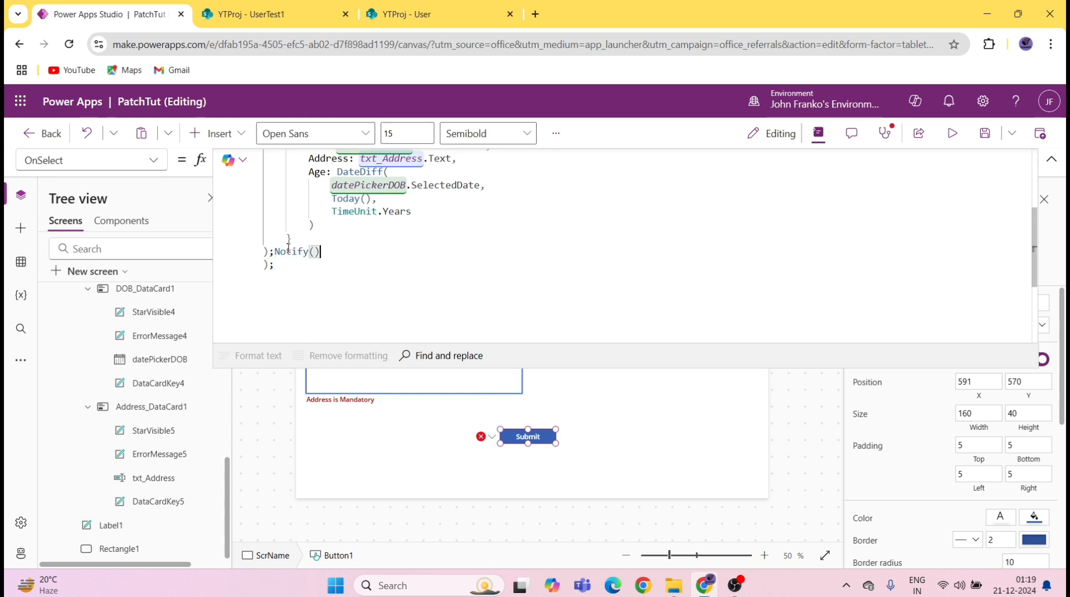
pyautogui.write('"Rex')
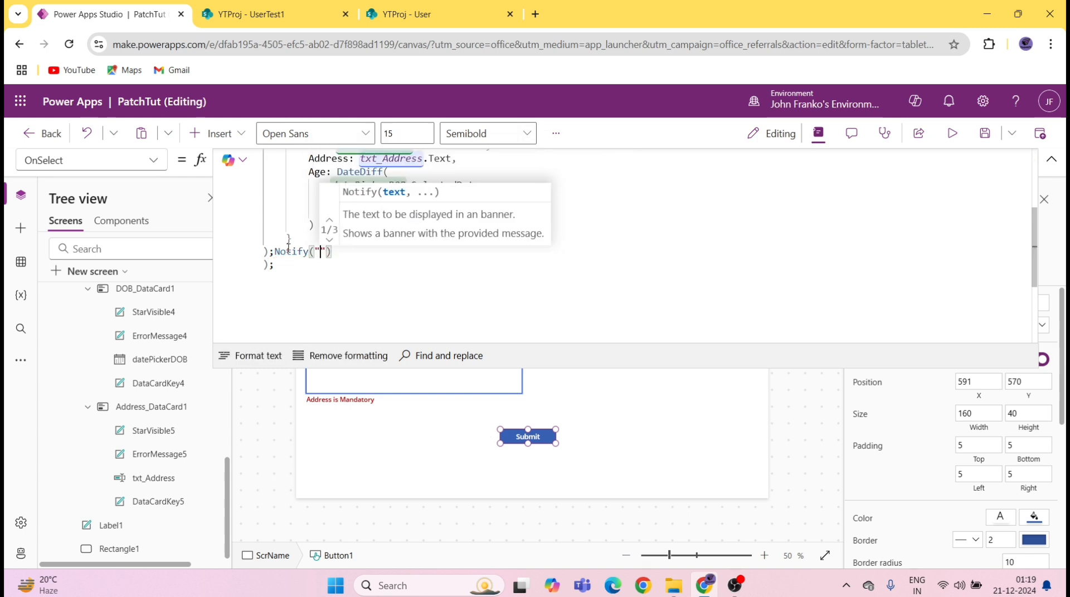
pyautogui.press('BackSpace')
pyautogui.write('cord ')
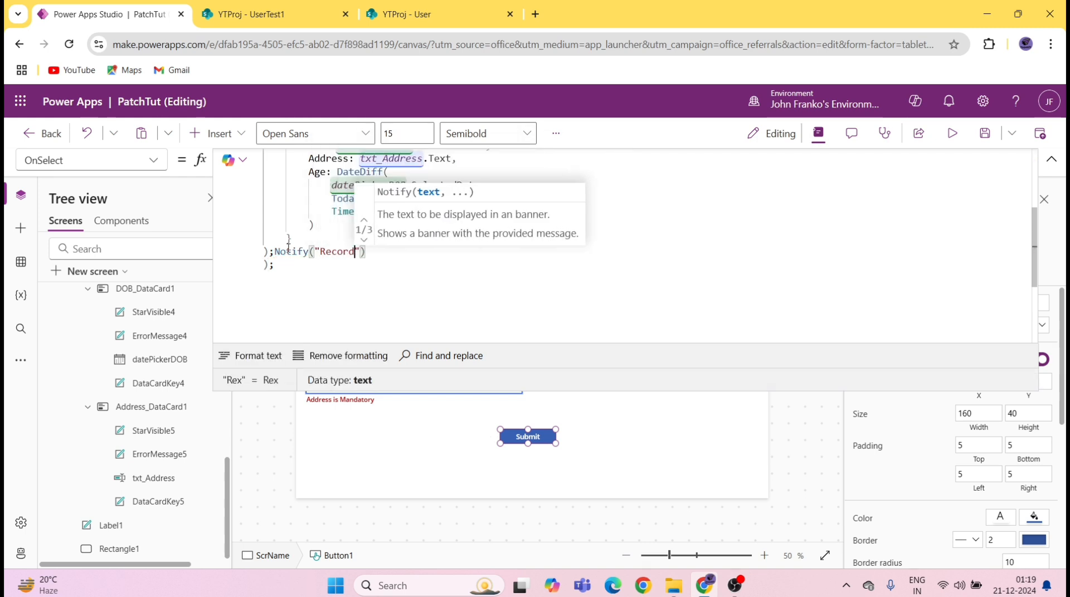
pyautogui.write('added succ')
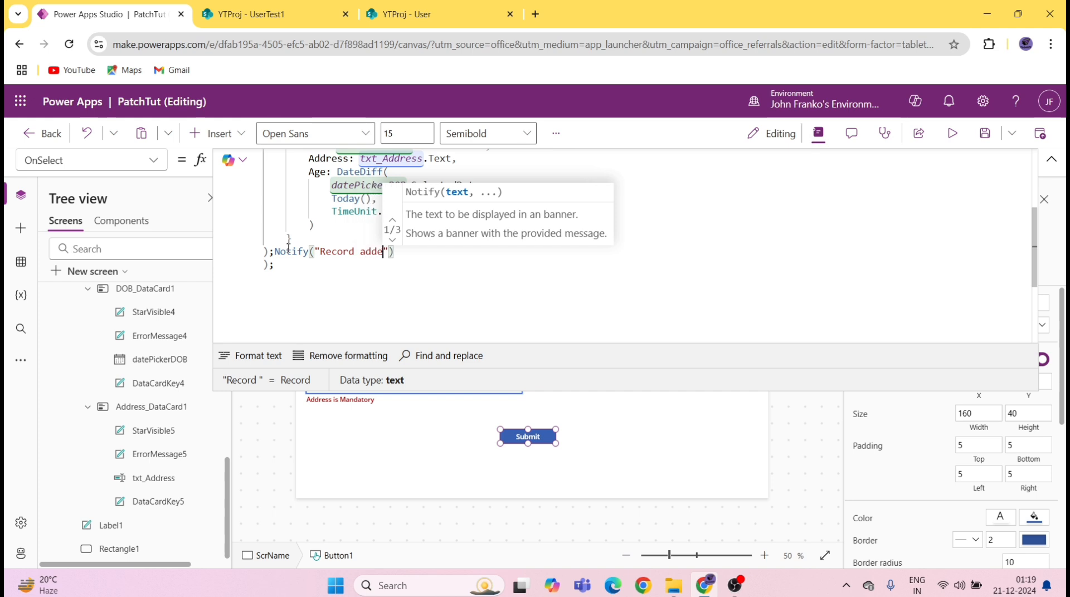
pyautogui.write('ess')
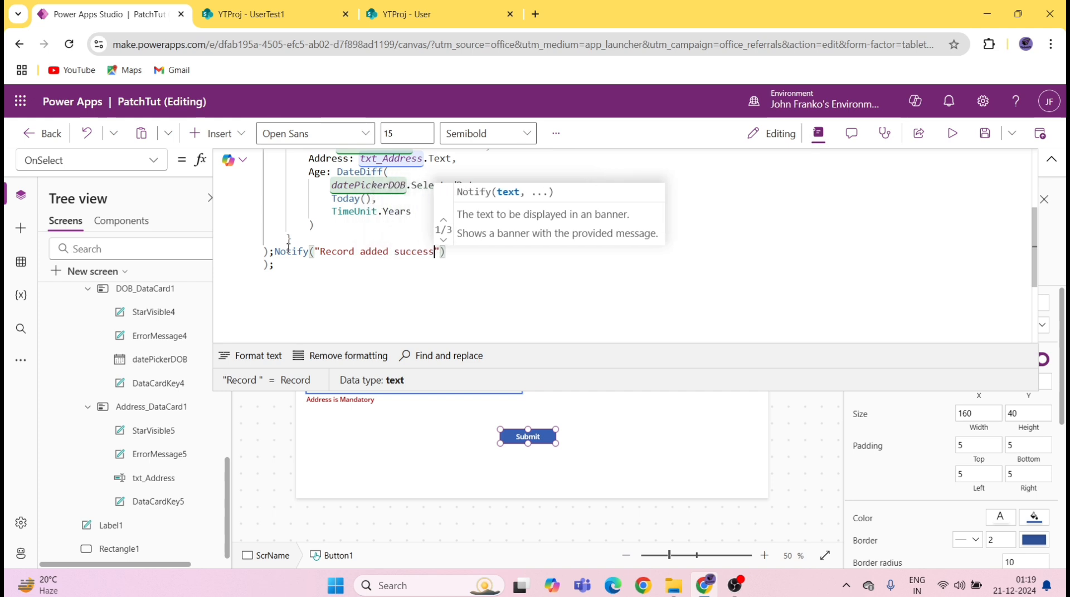
pyautogui.write('fully')
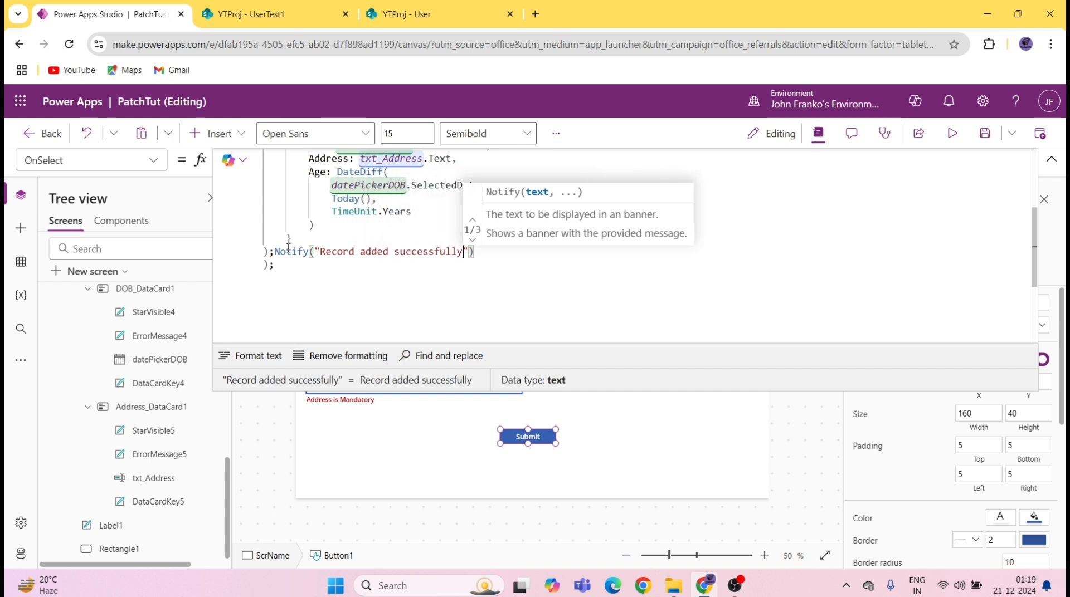
pyautogui.write('!!",')
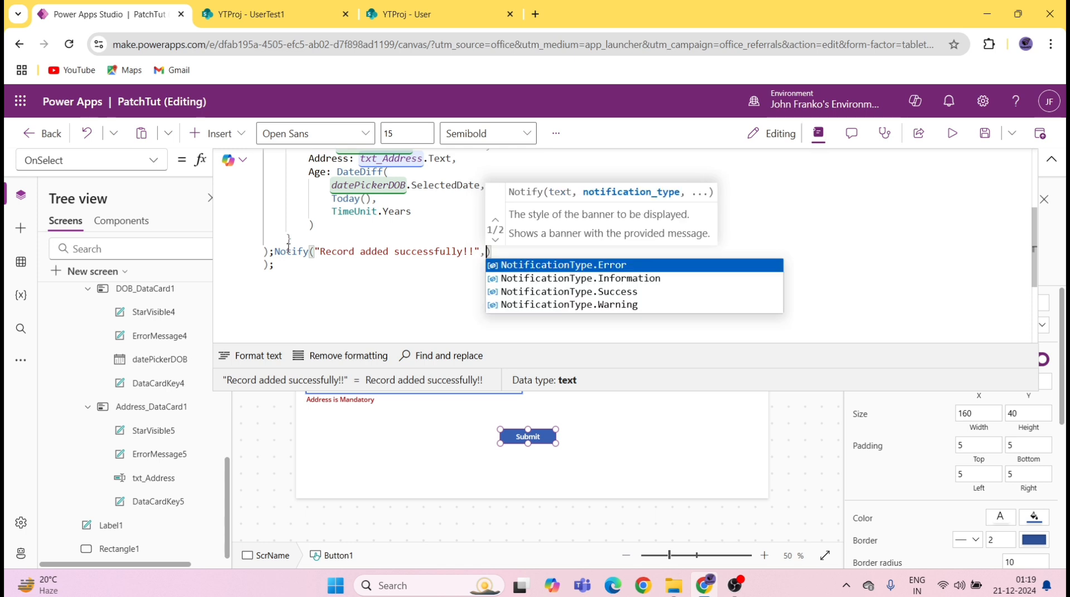
pyautogui.press('Down')
pyautogui.press('Tab')
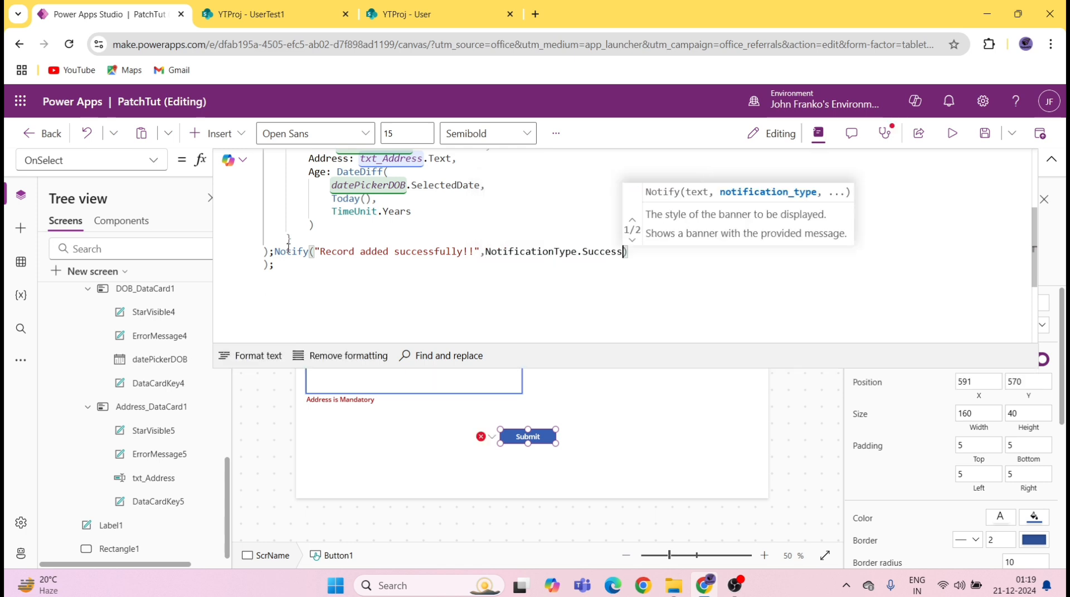
# Step: Add Notify("All Fields are Mandatory", NotificationType.Error) as the If's else branch
pyautogui.write(')')
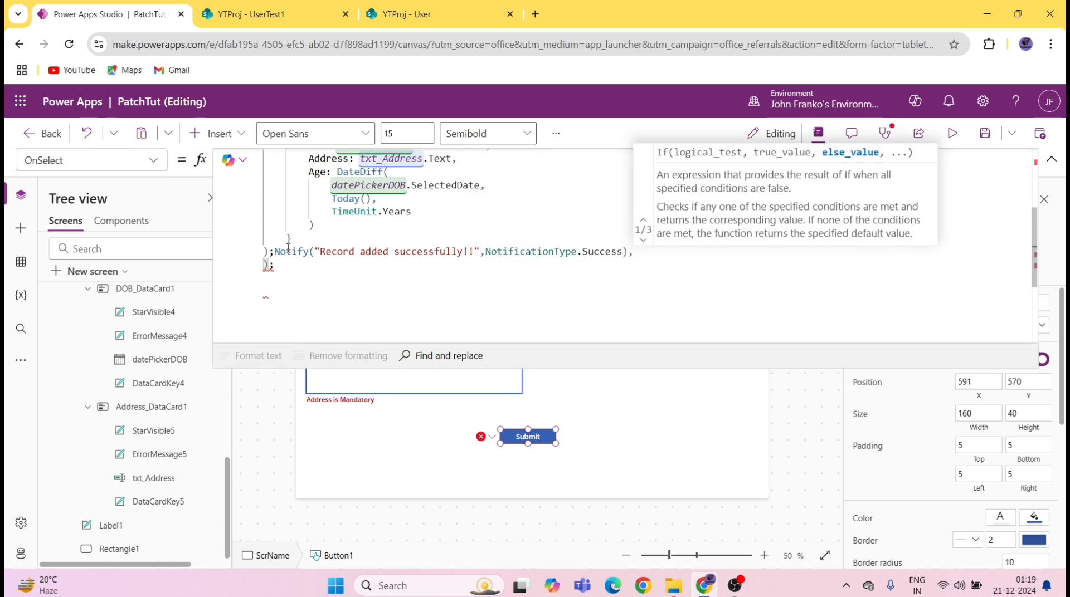
pyautogui.write(',no')
pyautogui.press('Down')
pyautogui.press('Down')
pyautogui.press('Down')
pyautogui.press('Down')
pyautogui.press('Down')
pyautogui.press('Down')
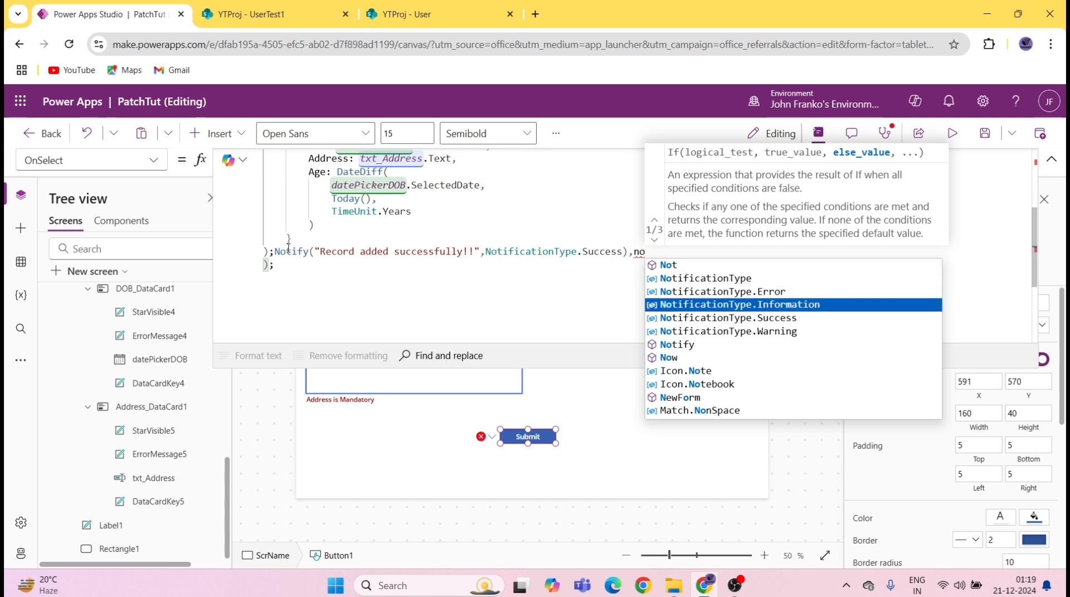
pyautogui.press('Tab')
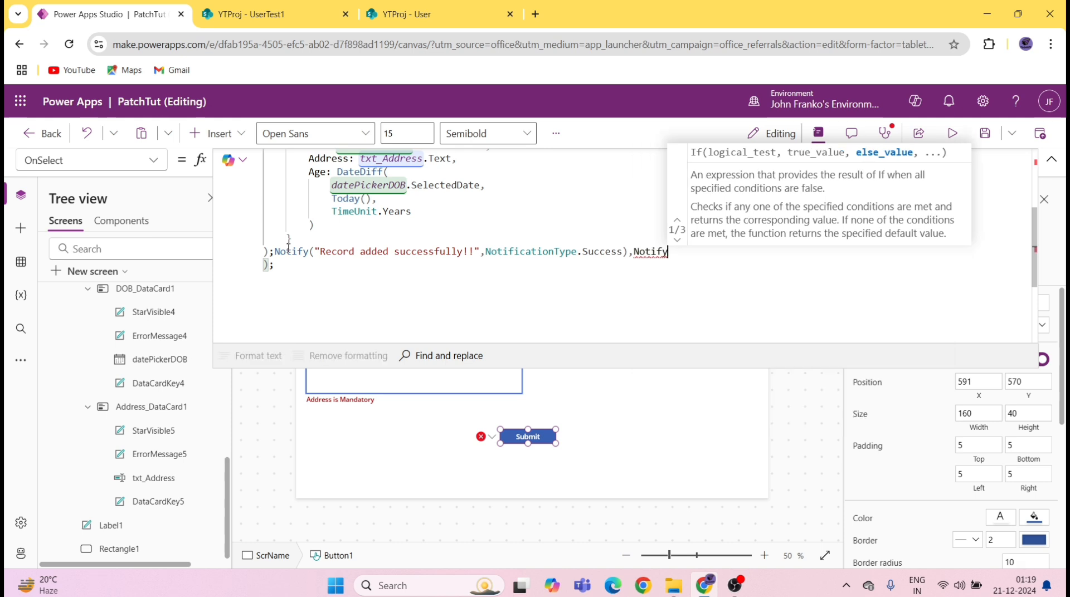
pyautogui.write('(')
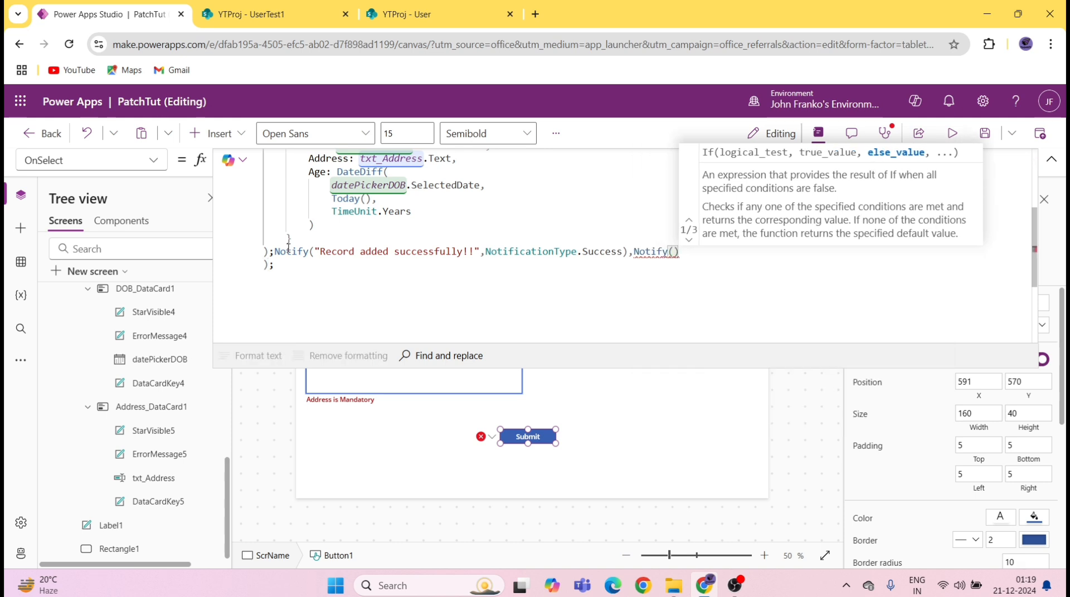
pyautogui.press('Left')
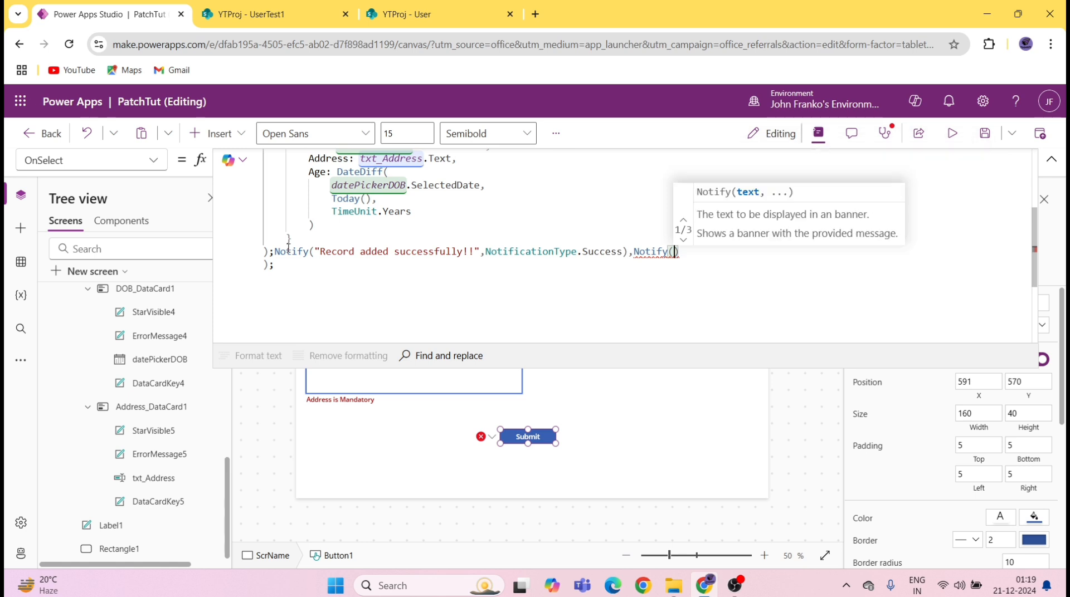
pyautogui.write('"')
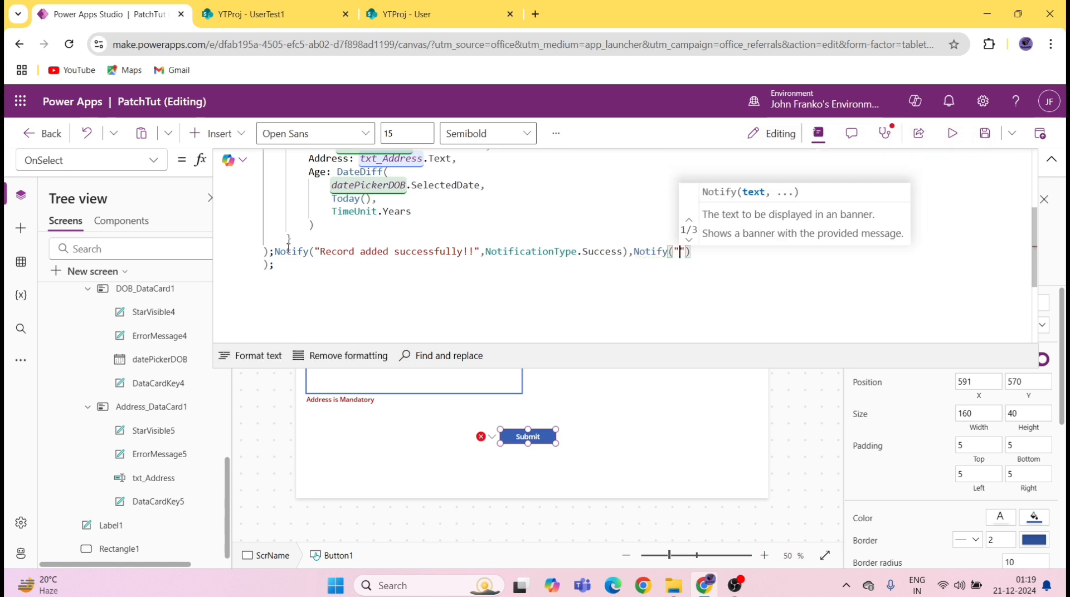
pyautogui.write('All Fie')
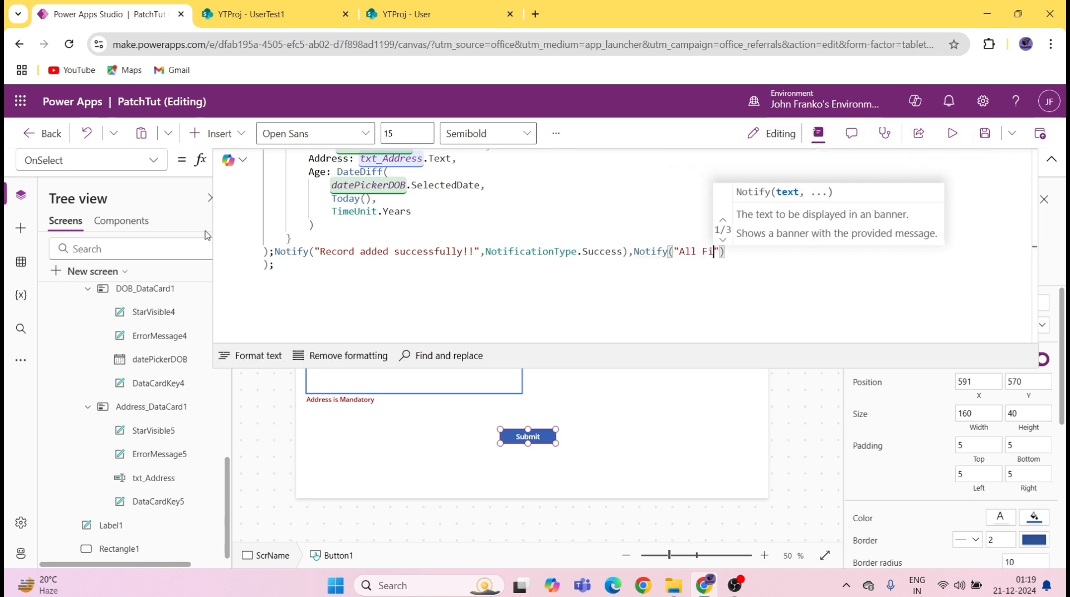
pyautogui.write('lds are ')
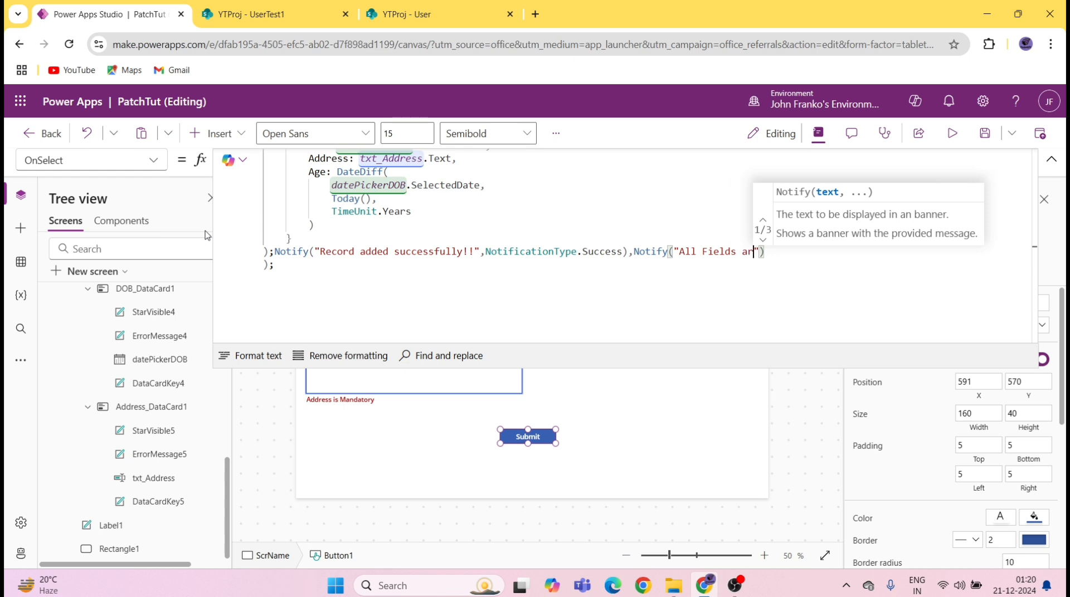
pyautogui.write('Mandatoru')
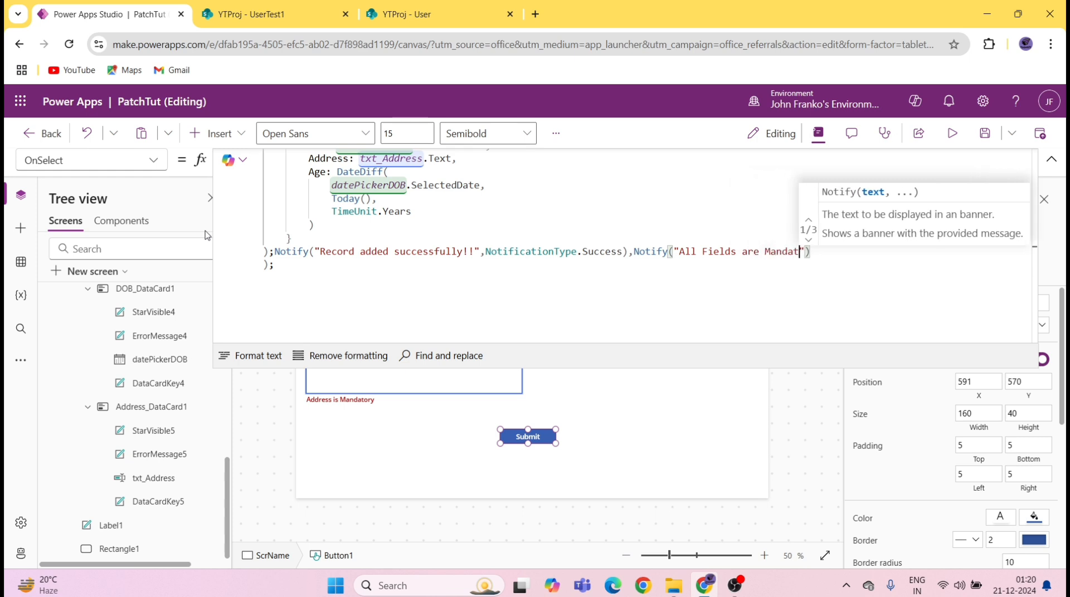
pyautogui.press('BackSpace')
pyautogui.write('y')
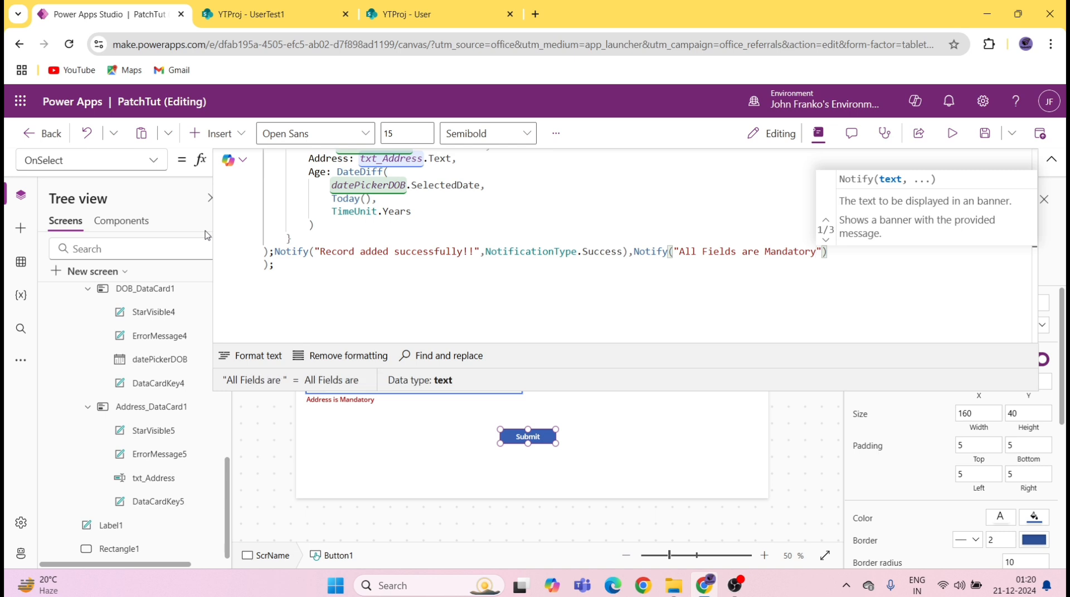
pyautogui.write('",')
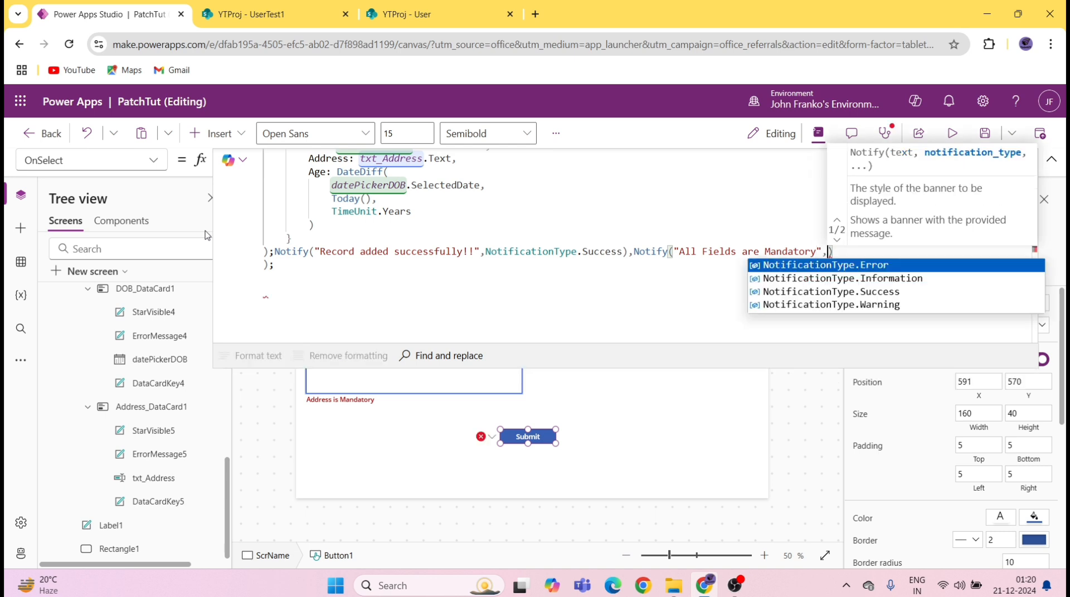
pyautogui.press('Tab')
# Step: Commit the Submit formula, review the isFullNameValid variable, and collapse the formula editor
pyautogui.click(985, 133)
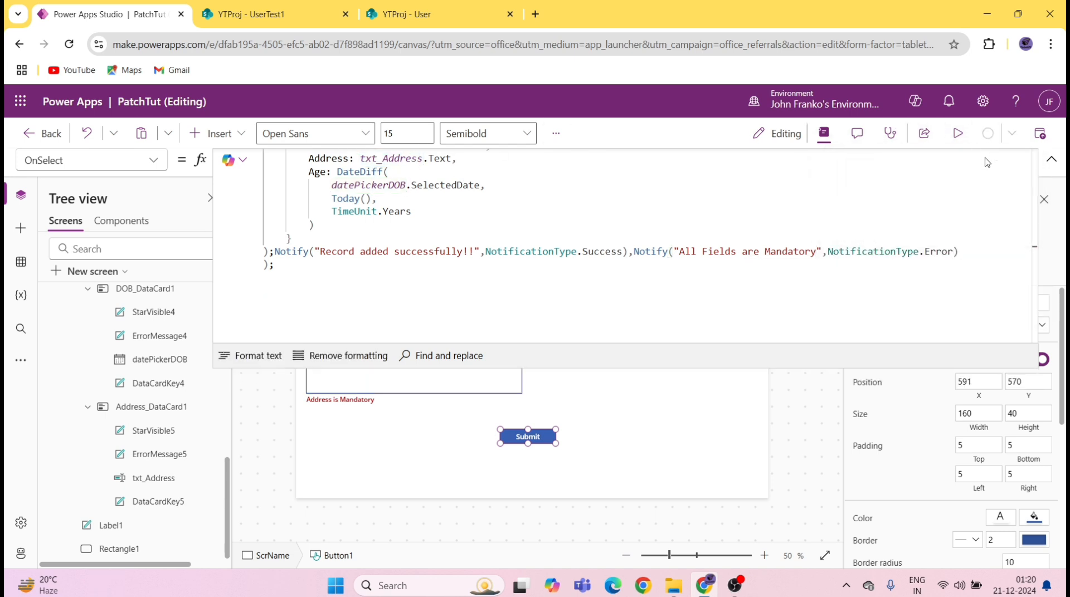
pyautogui.scroll(3, 1036, 247)
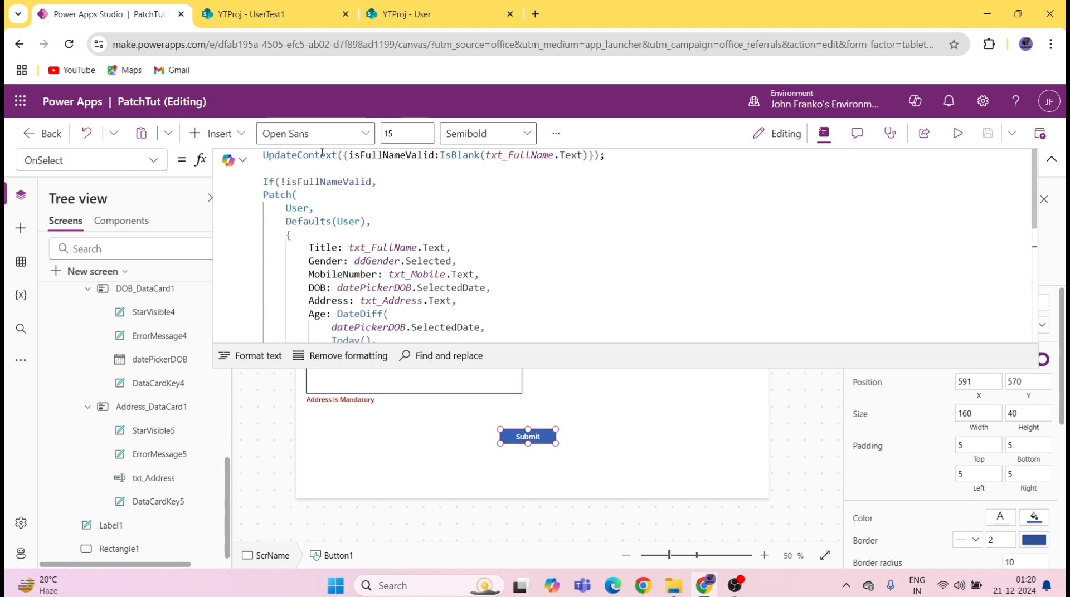
pyautogui.doubleClick(402, 155)
pyautogui.hotkey('ctrl', 'c')
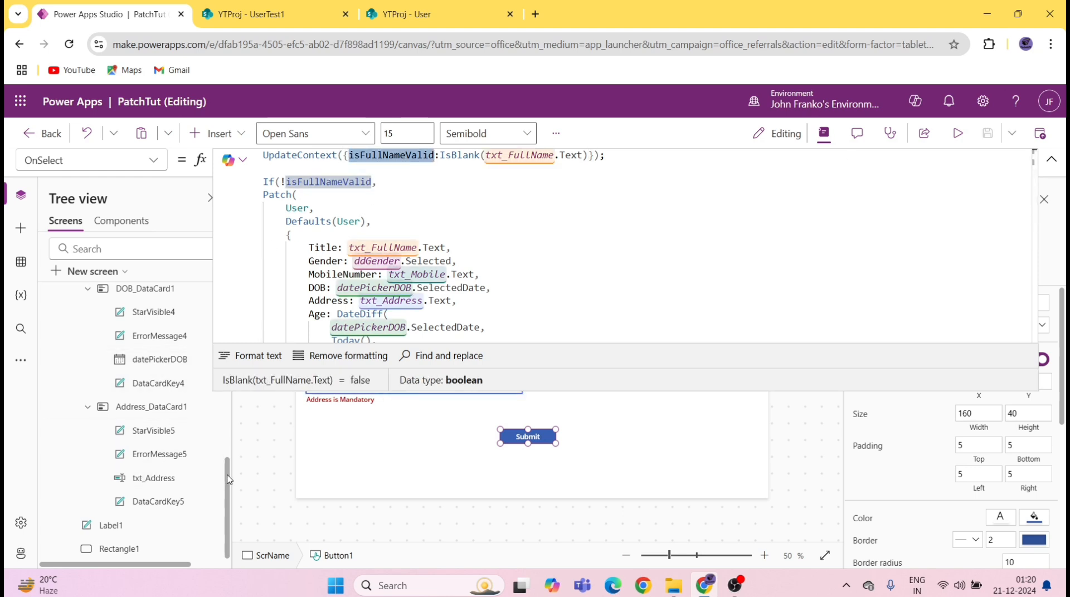
pyautogui.moveTo(228, 479); pyautogui.dragTo(241, 362)
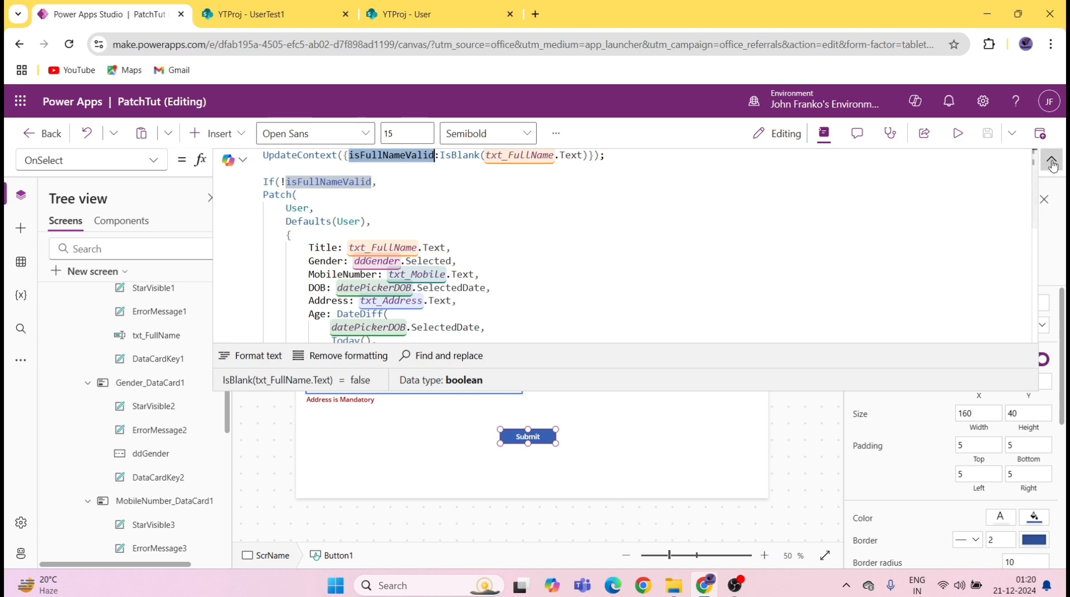
pyautogui.click(393, 304)
# Step: Set the Full Name error label's Visible property to isFullNameValid and save the app
pyautogui.click(390, 295)
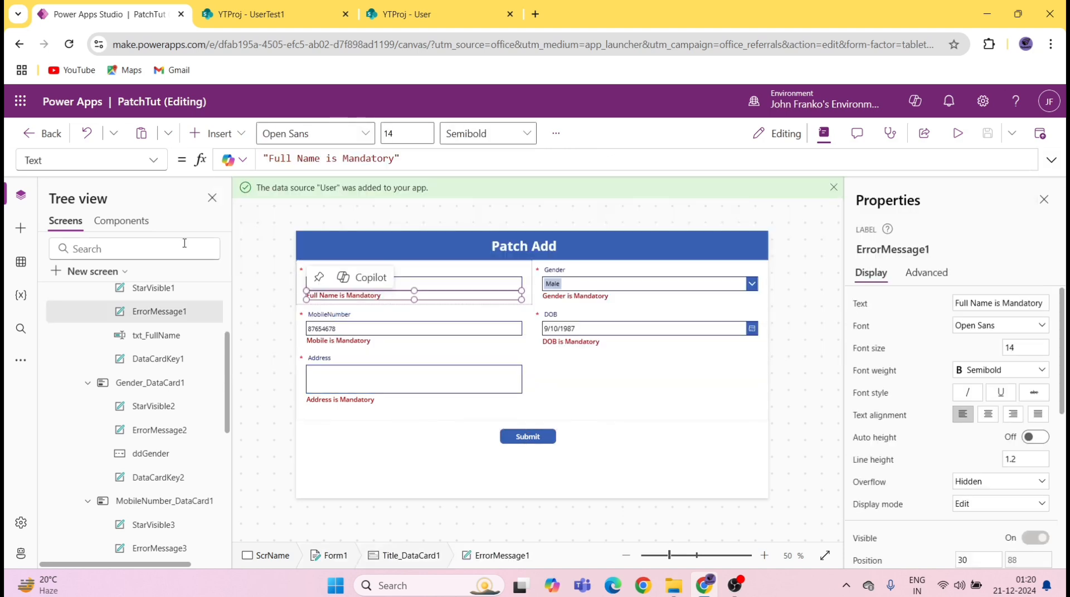
pyautogui.click(149, 162)
pyautogui.scroll(-5, 110, 321)
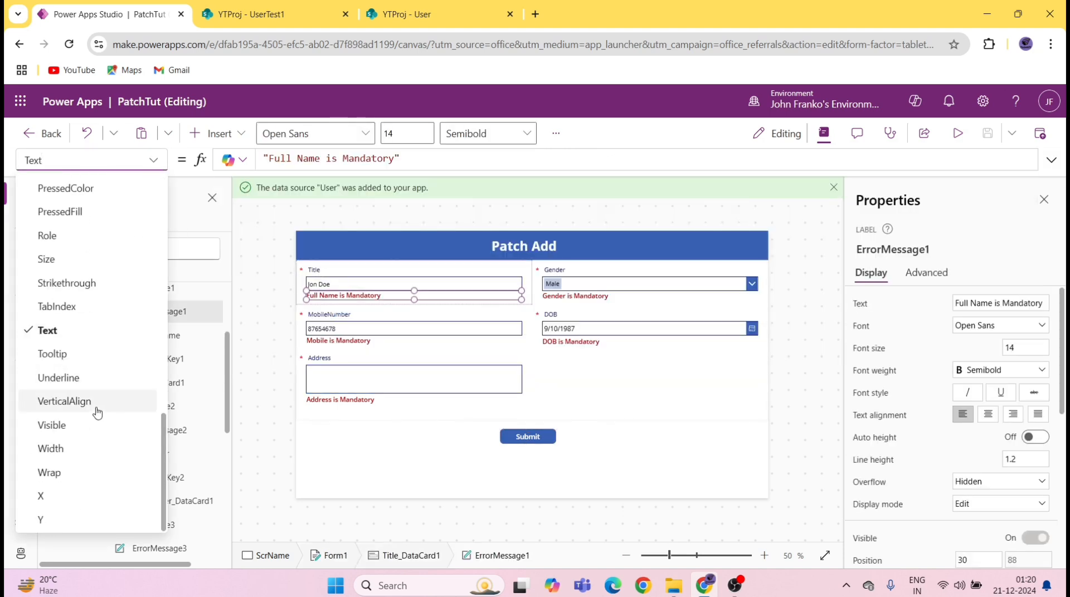
pyautogui.click(68, 426)
pyautogui.click(488, 160)
pyautogui.hotkey('ctrl', 'a')
pyautogui.hotkey('ctrl', 'v')
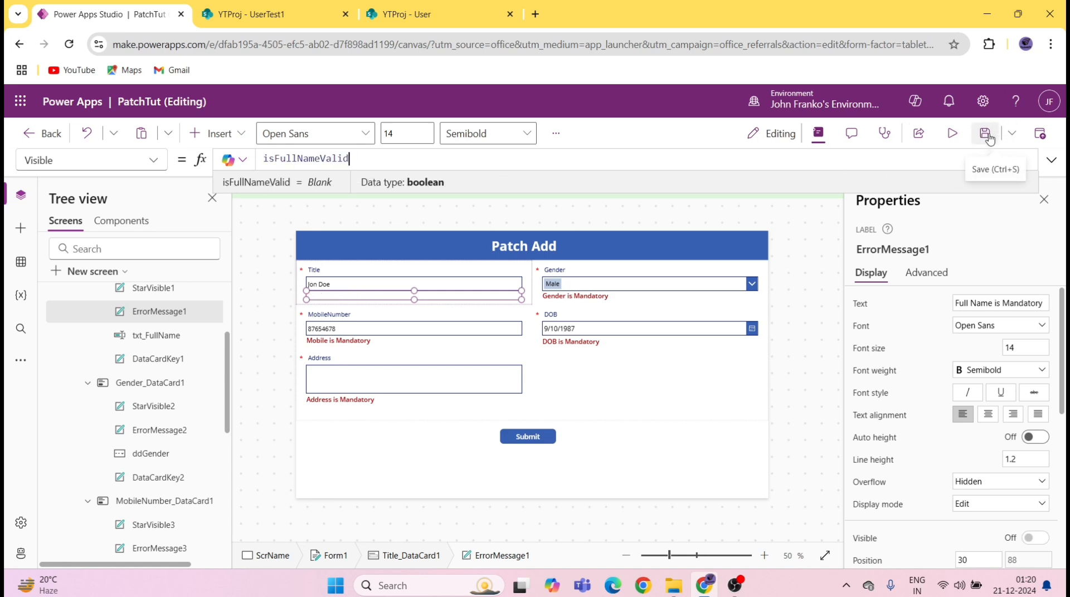
pyautogui.click(988, 139)
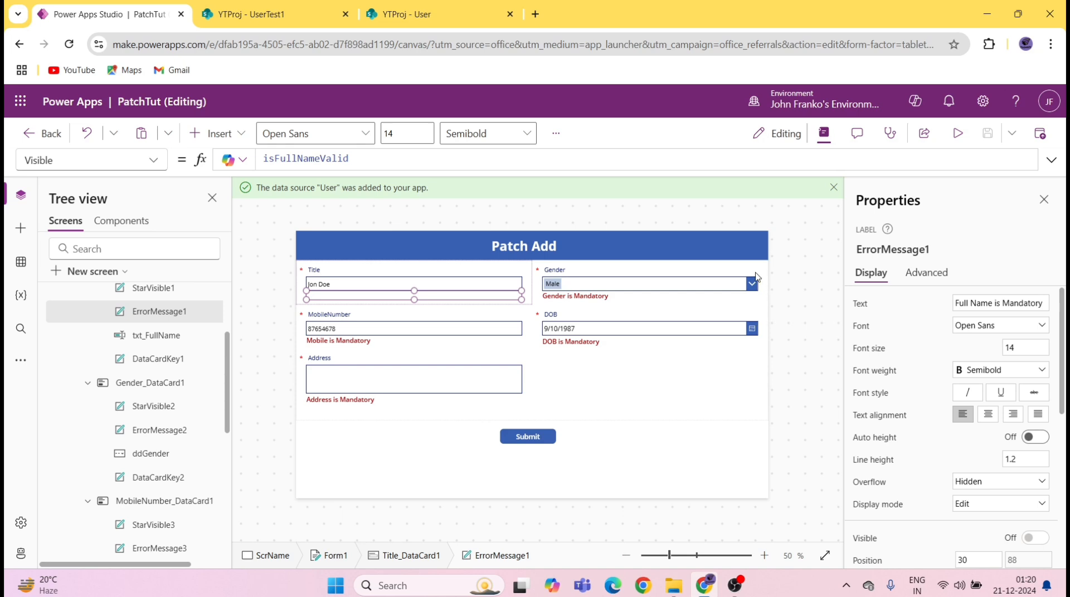
# Step: Preview the app and submit with Title empty to see "Full Name is Mandatory"
pyautogui.click(958, 134)
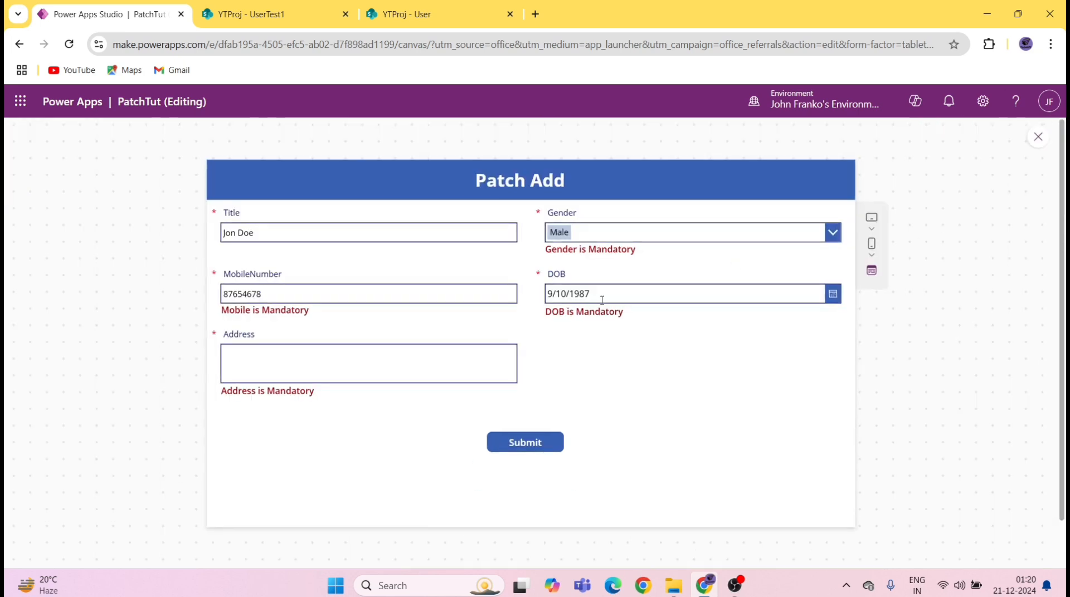
pyautogui.click(297, 234)
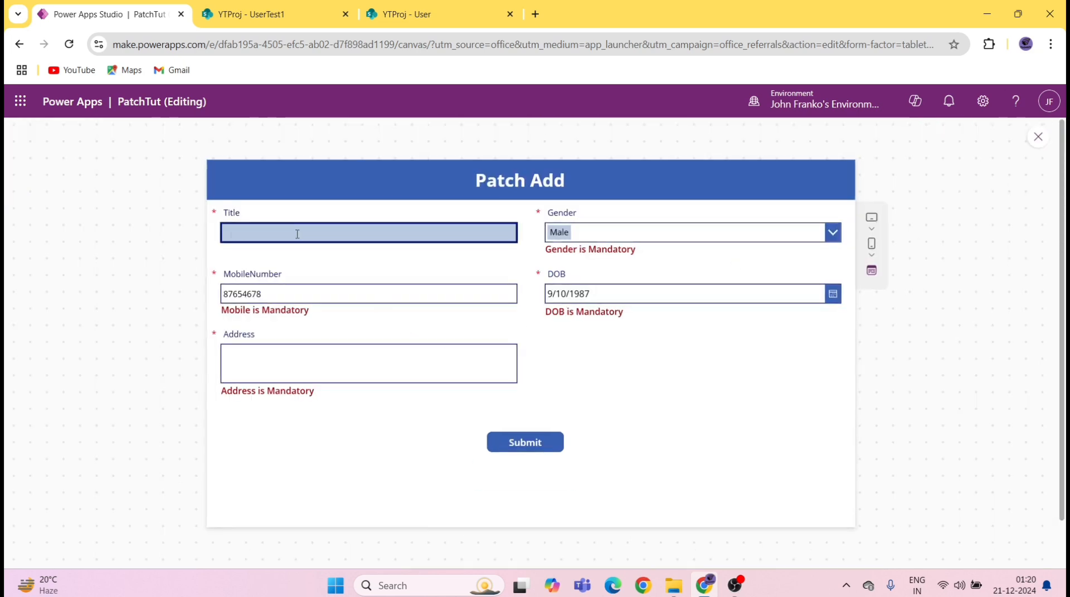
pyautogui.click(524, 440)
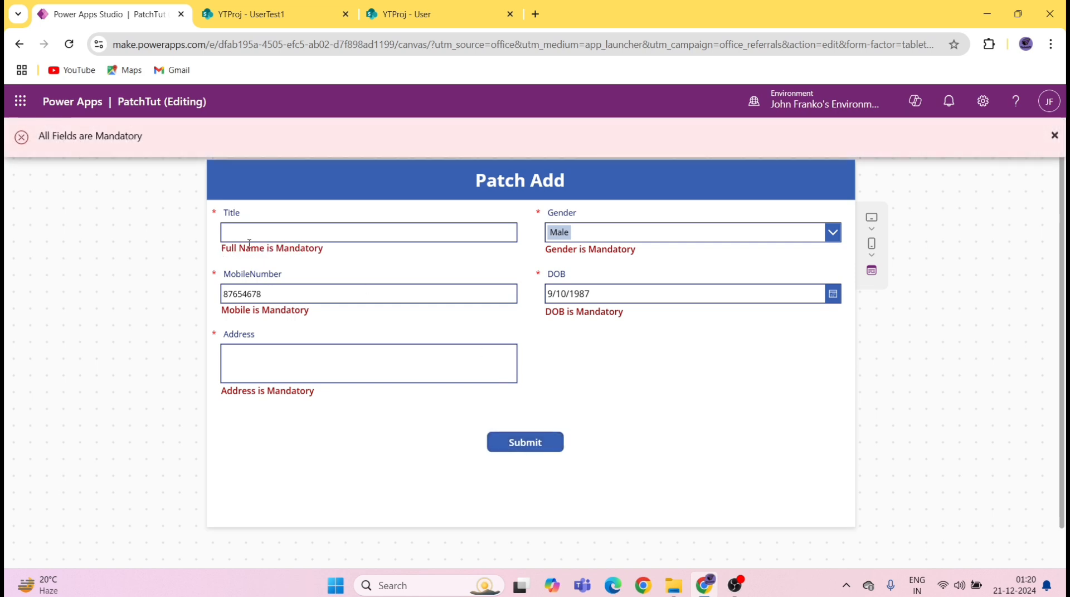
pyautogui.moveTo(240, 250); pyautogui.dragTo(435, 252)
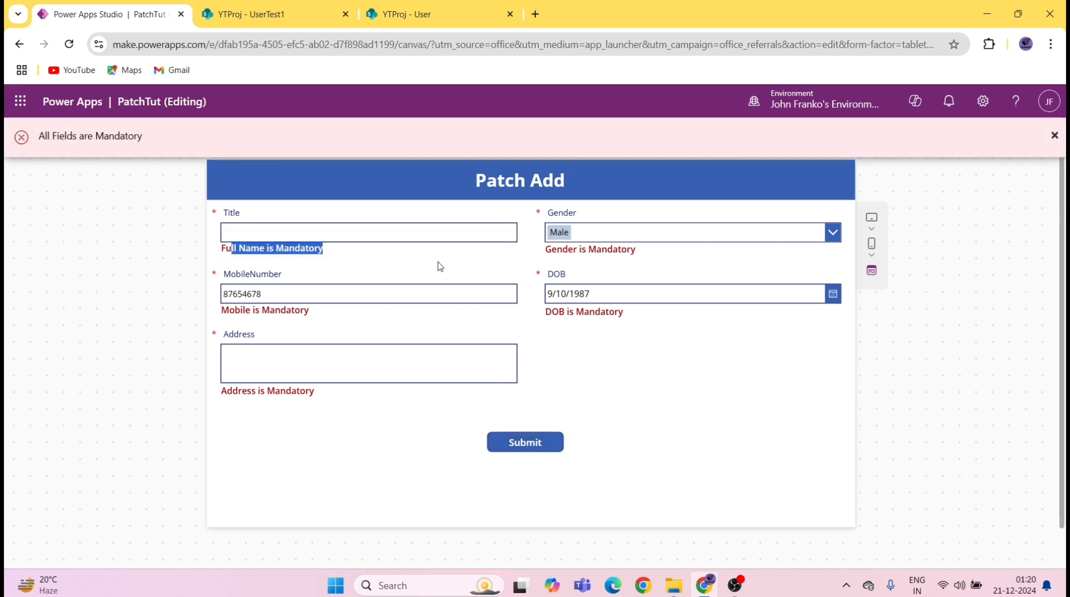
pyautogui.click(294, 235)
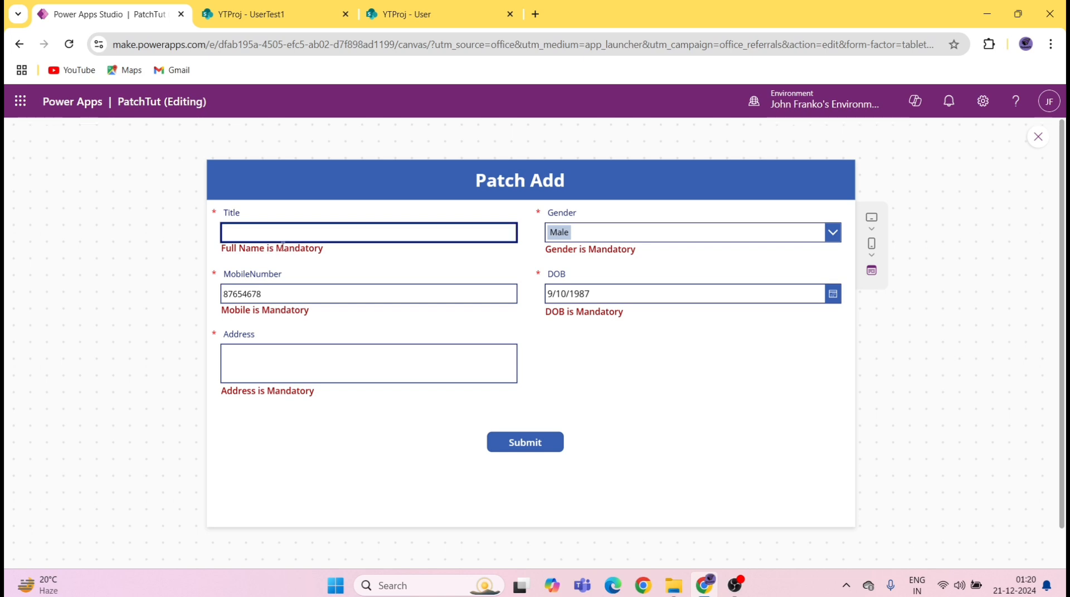
pyautogui.moveTo(234, 212); pyautogui.dragTo(255, 212)
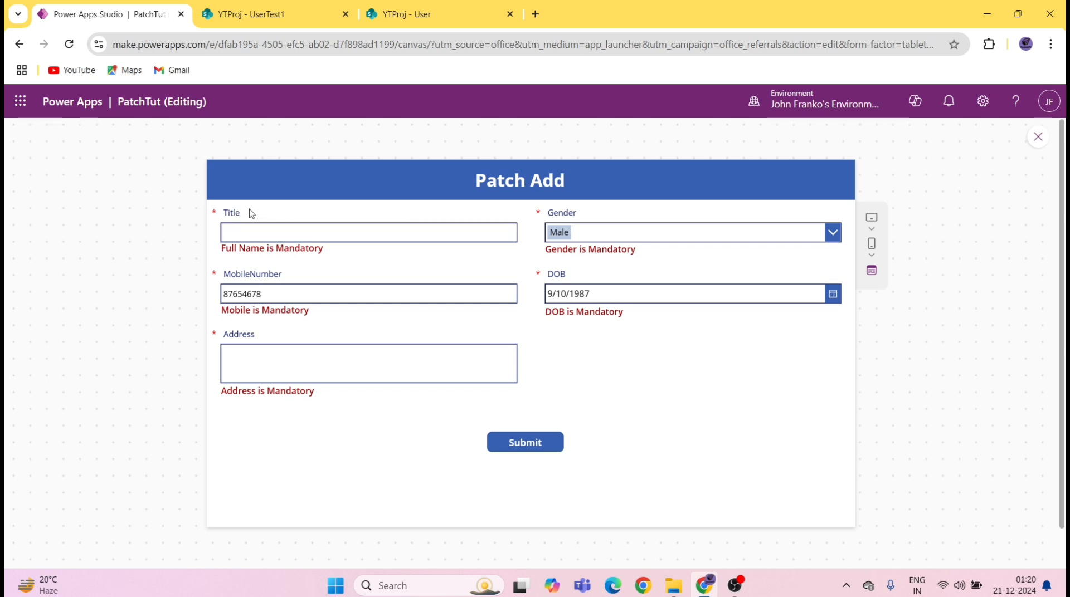
pyautogui.doubleClick(239, 213)
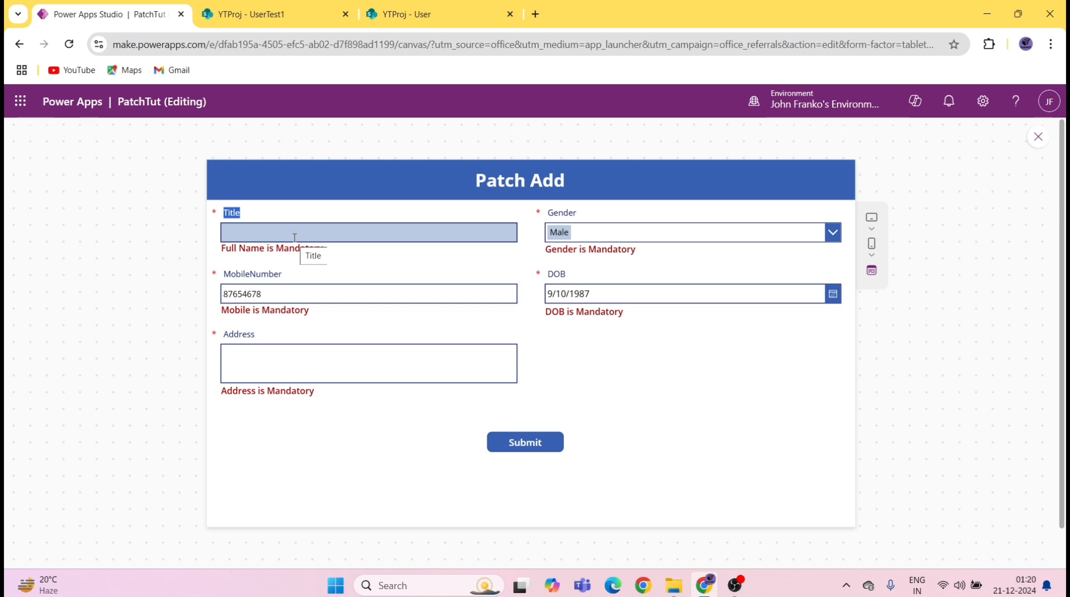
# Step: Enter a full name, submit again, check the remaining mandatory messages, and close the preview
pyautogui.click(277, 232)
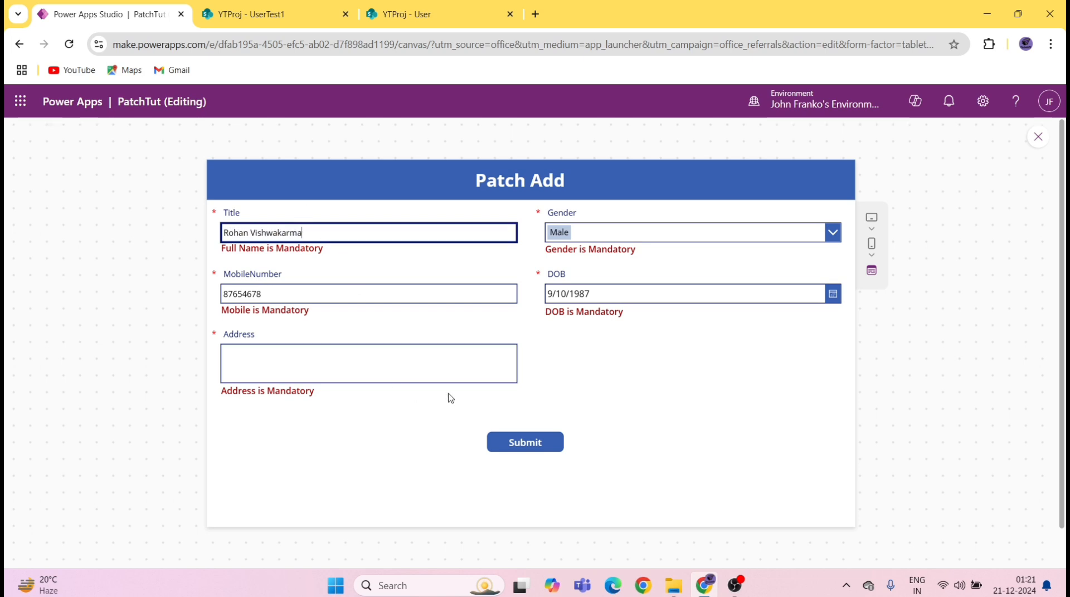
pyautogui.click(539, 444)
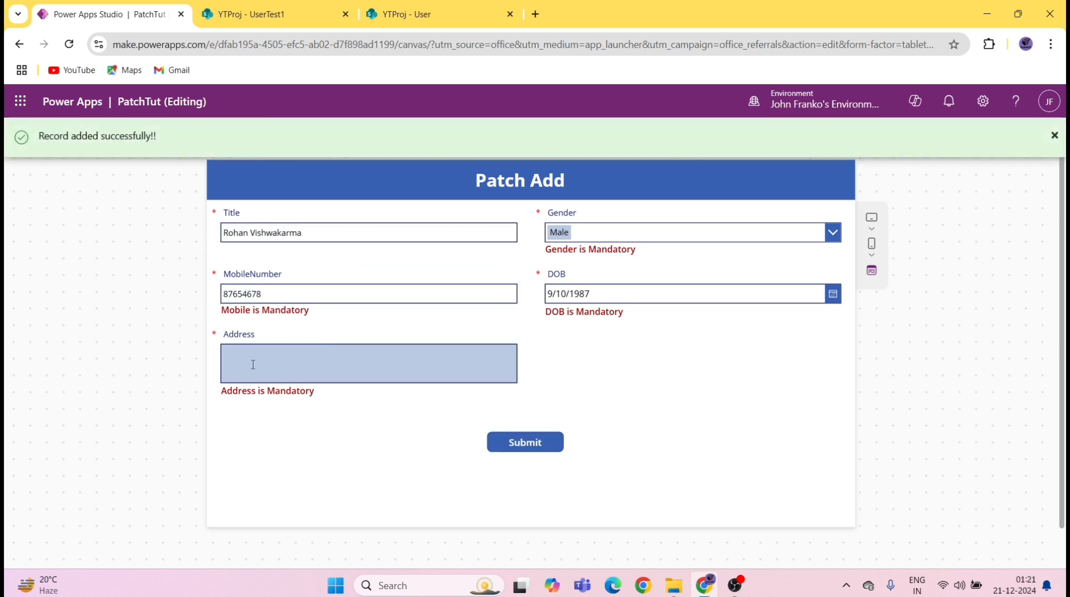
pyautogui.moveTo(555, 247); pyautogui.dragTo(612, 273)
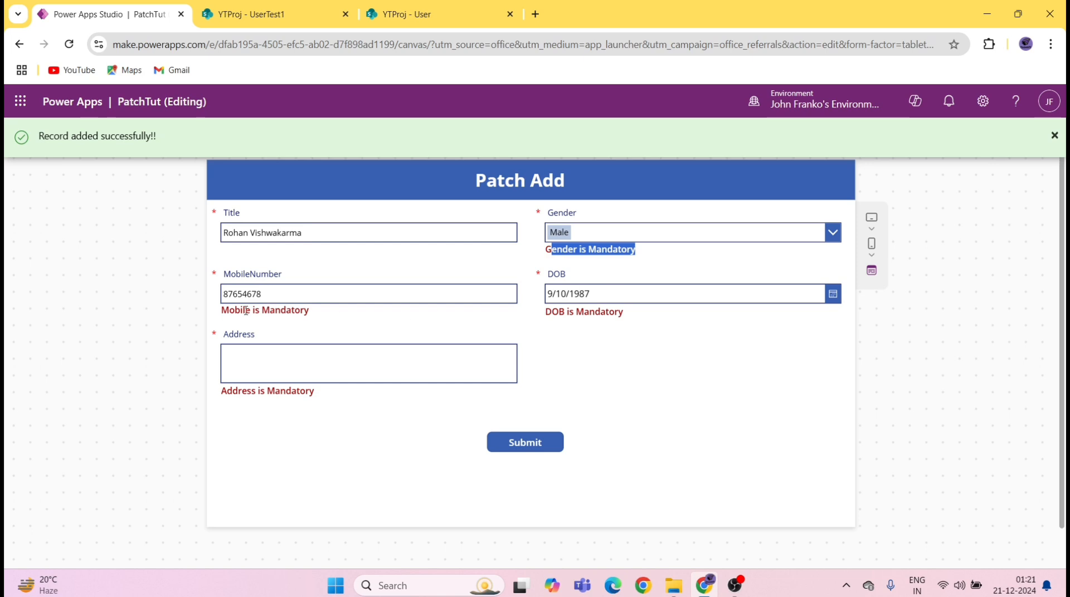
pyautogui.moveTo(246, 310); pyautogui.dragTo(306, 311)
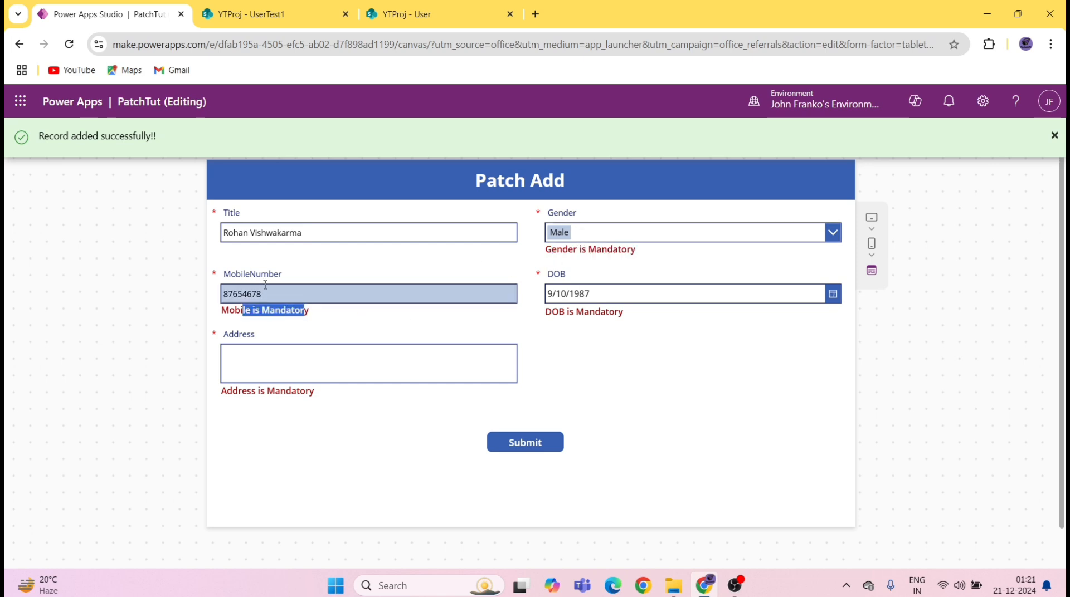
pyautogui.click(1052, 135)
pyautogui.click(957, 133)
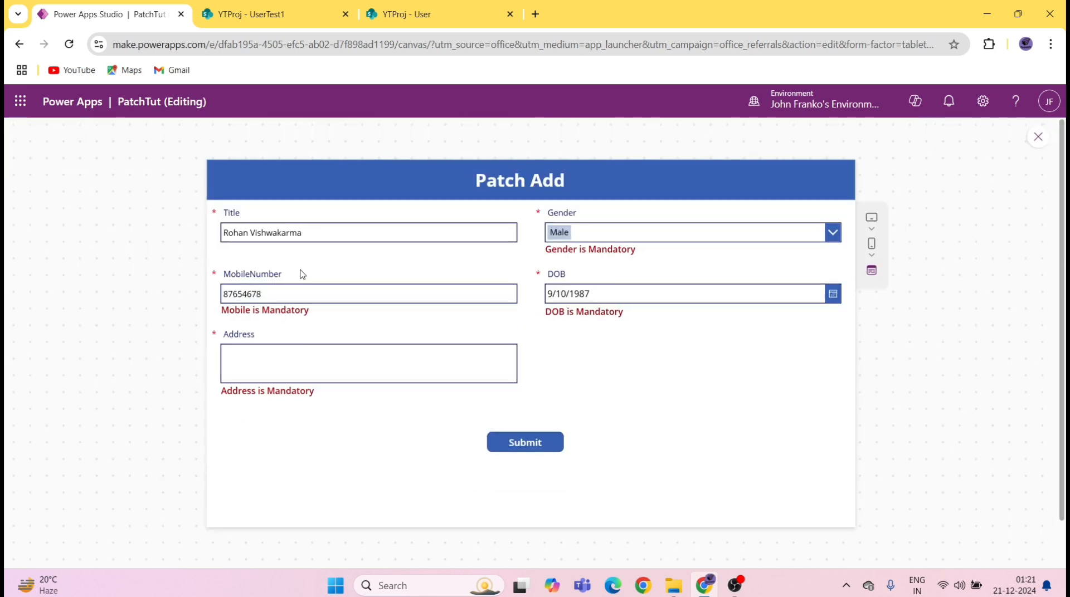
pyautogui.click(1038, 138)
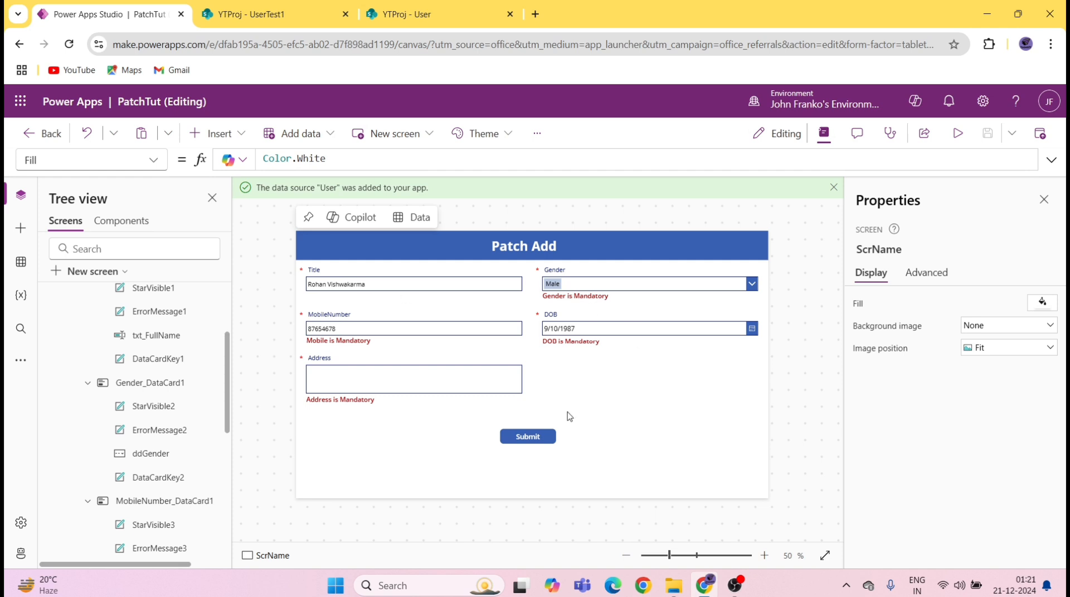
# Step: Review the Submit formula and the Full Name error label's Visible formula, isFullNameValid
pyautogui.click(534, 442)
pyautogui.click(538, 158)
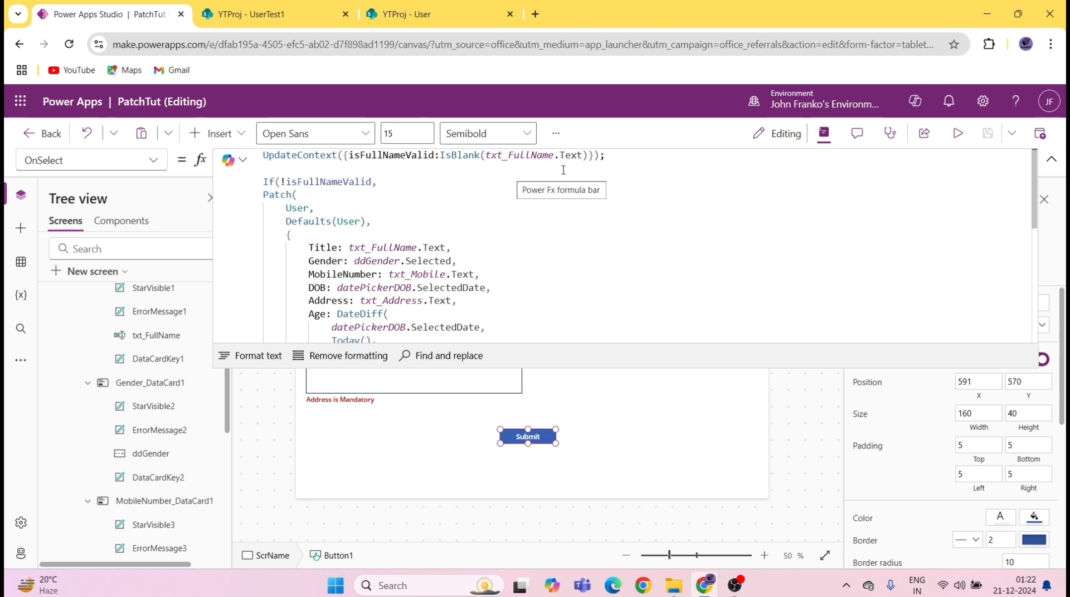
pyautogui.click(1051, 160)
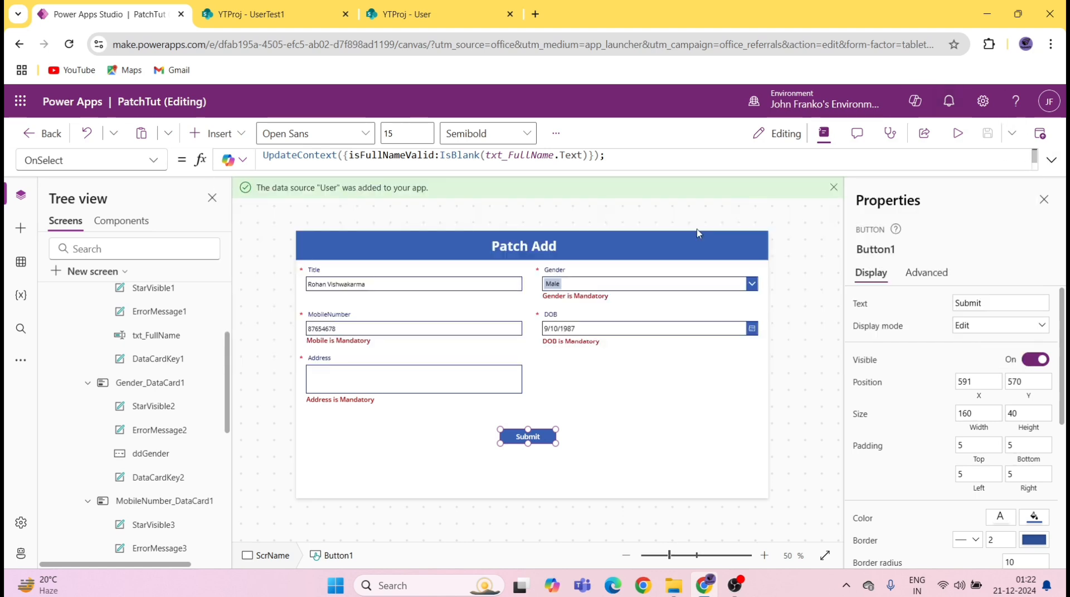
pyautogui.click(369, 302)
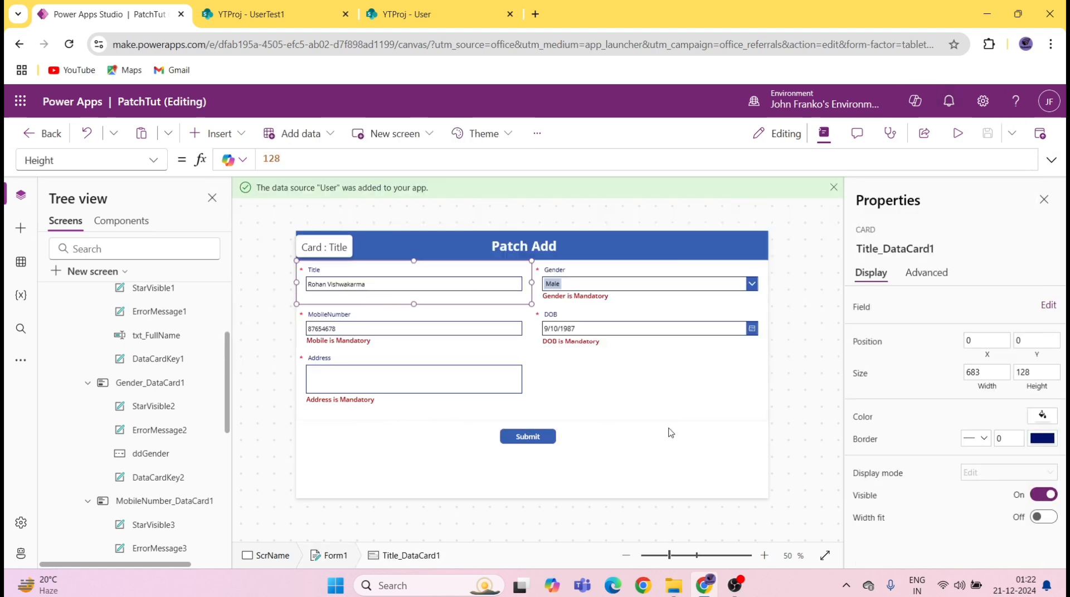
pyautogui.click(532, 439)
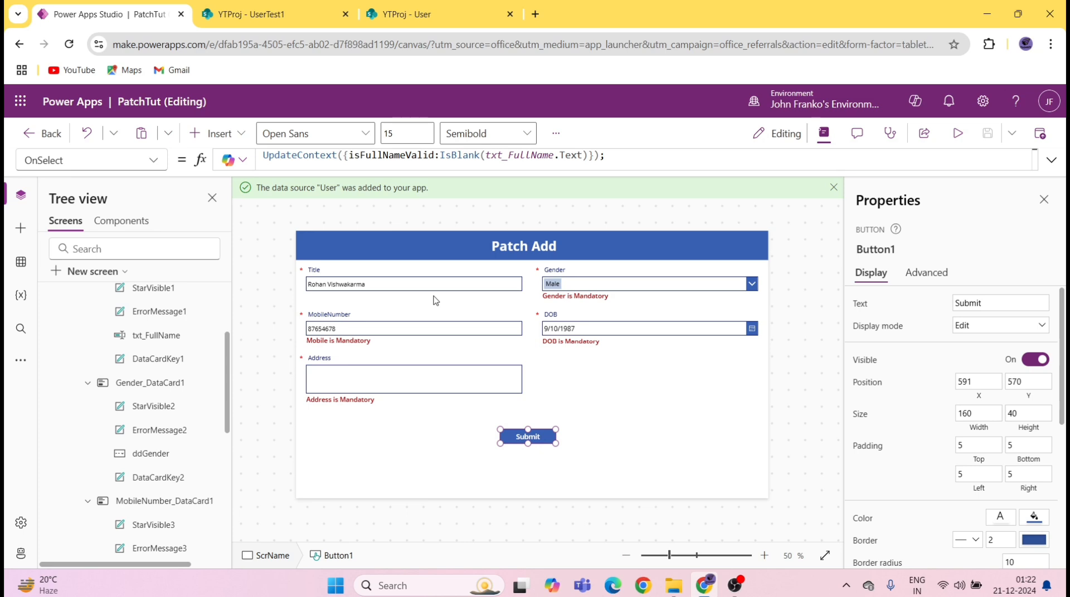
pyautogui.click(401, 302)
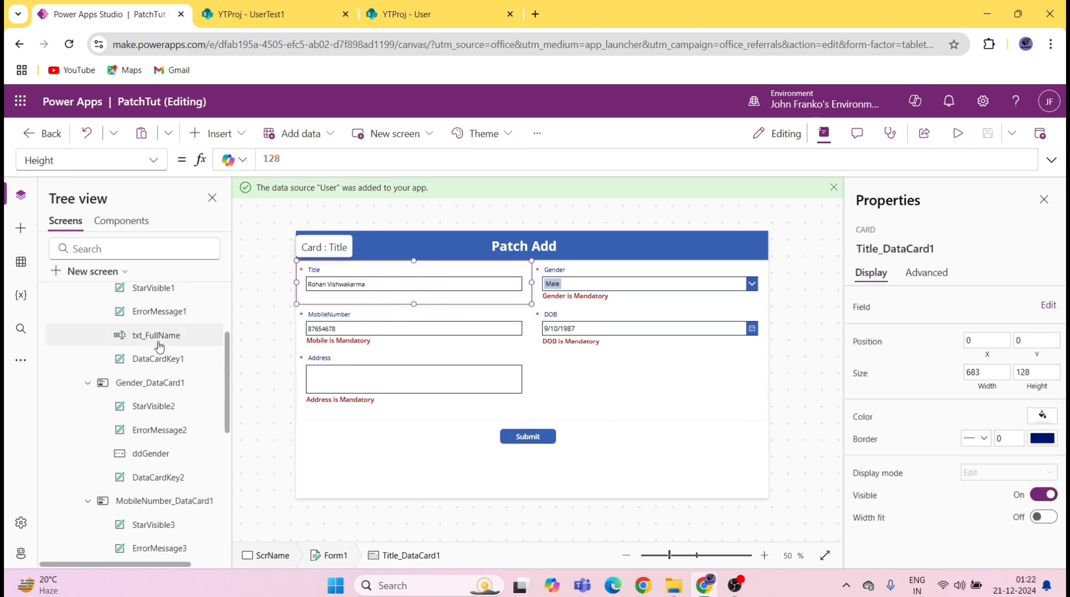
pyautogui.click(161, 315)
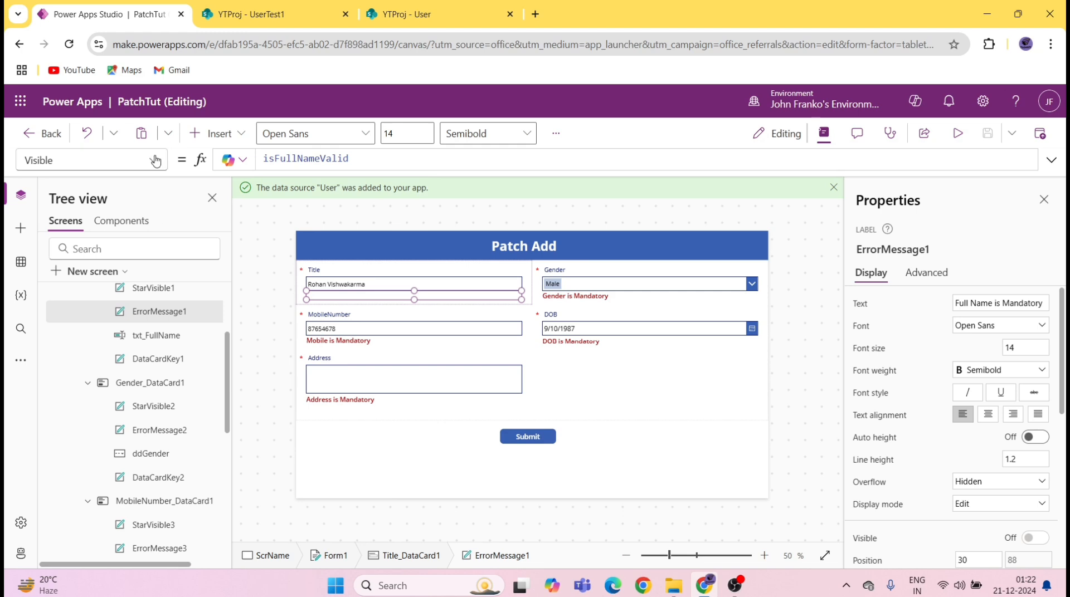
pyautogui.doubleClick(379, 159)
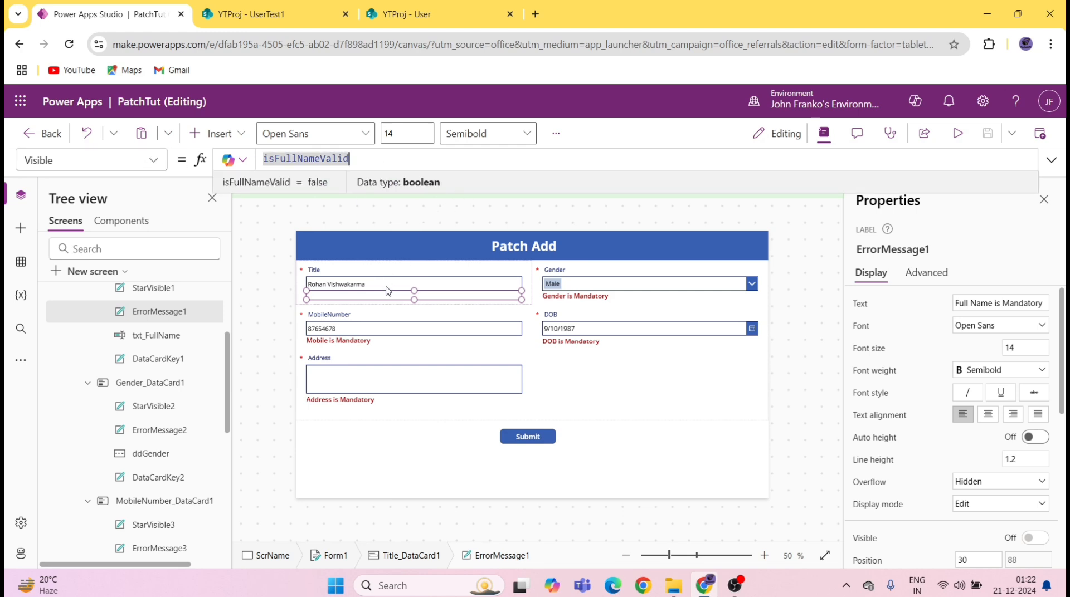
pyautogui.moveTo(391, 294)
pyautogui.doubleClick(327, 160)
# Step: Preview the app, submit with Title cleared, dismiss the All Fields are Mandatory banner, and close the preview
pyautogui.press('F5')
pyautogui.click(371, 228)
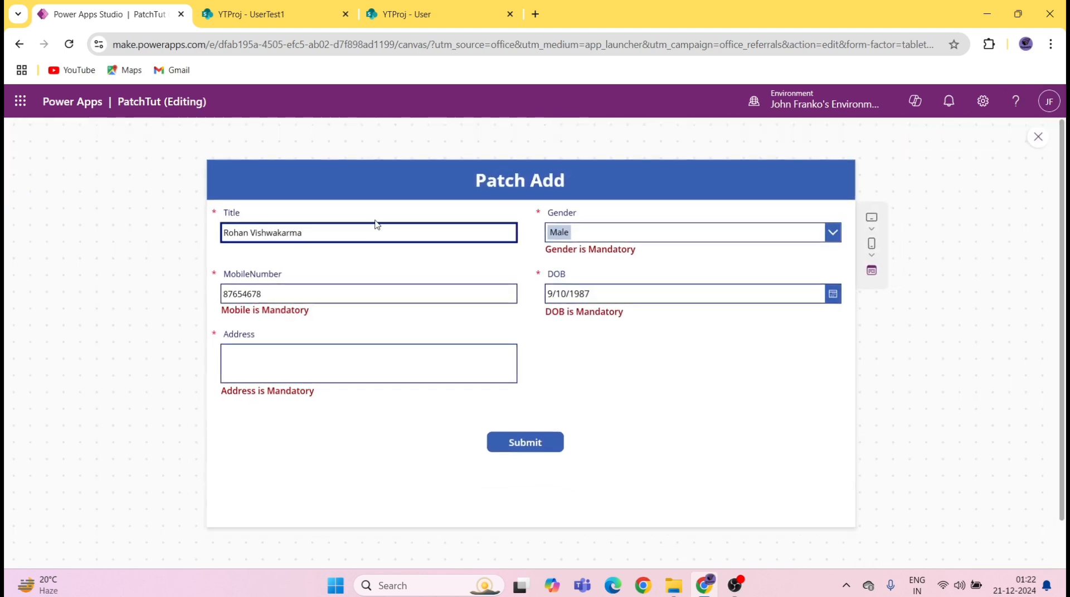
pyautogui.press('BackSpace')
pyautogui.press('BackSpace')
pyautogui.press('BackSpace')
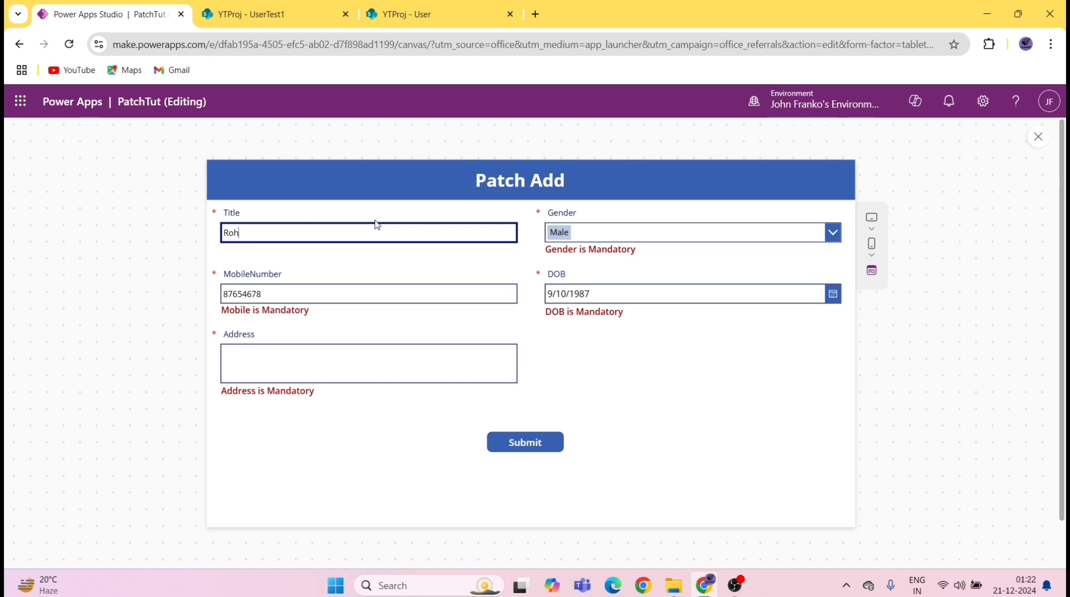
pyautogui.click(549, 444)
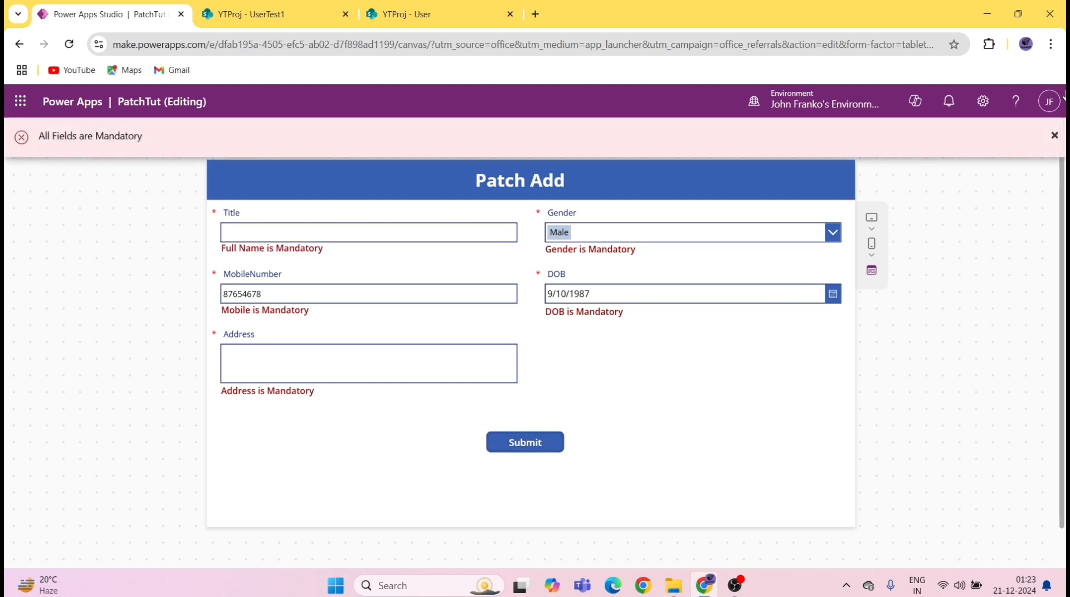
pyautogui.click(1053, 138)
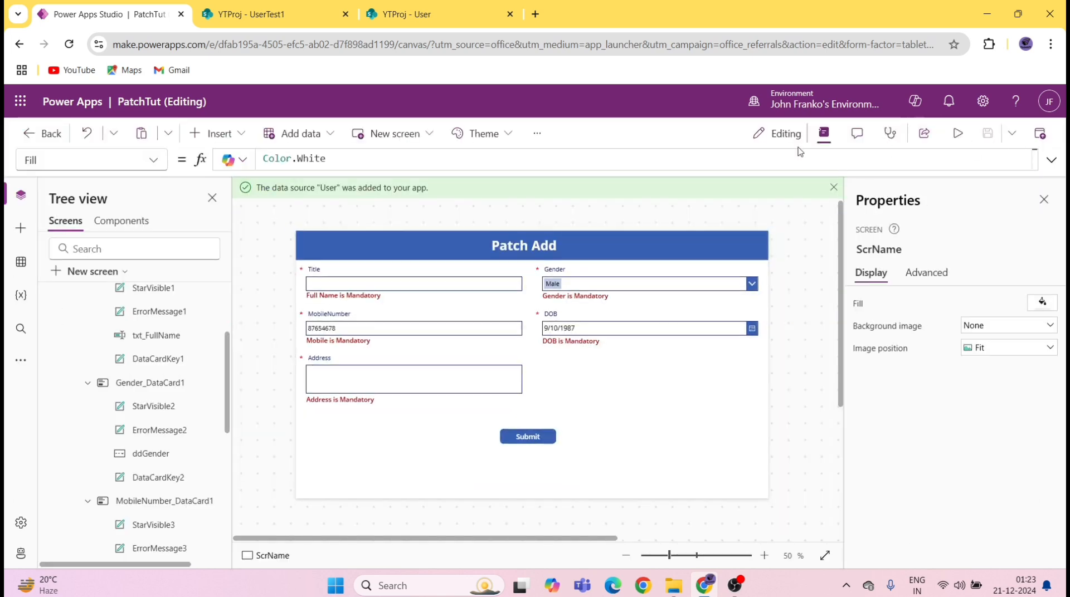
pyautogui.click(1037, 136)
# Step: Recheck the Full Name error label to confirm isFullNameValid is now true
pyautogui.click(385, 295)
pyautogui.click(384, 295)
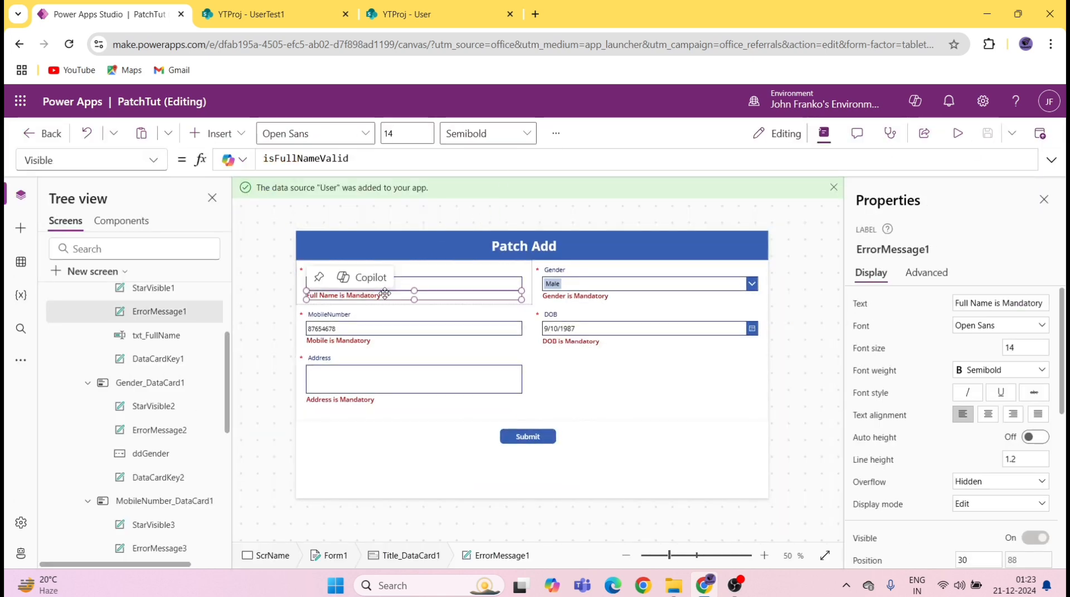
pyautogui.doubleClick(328, 159)
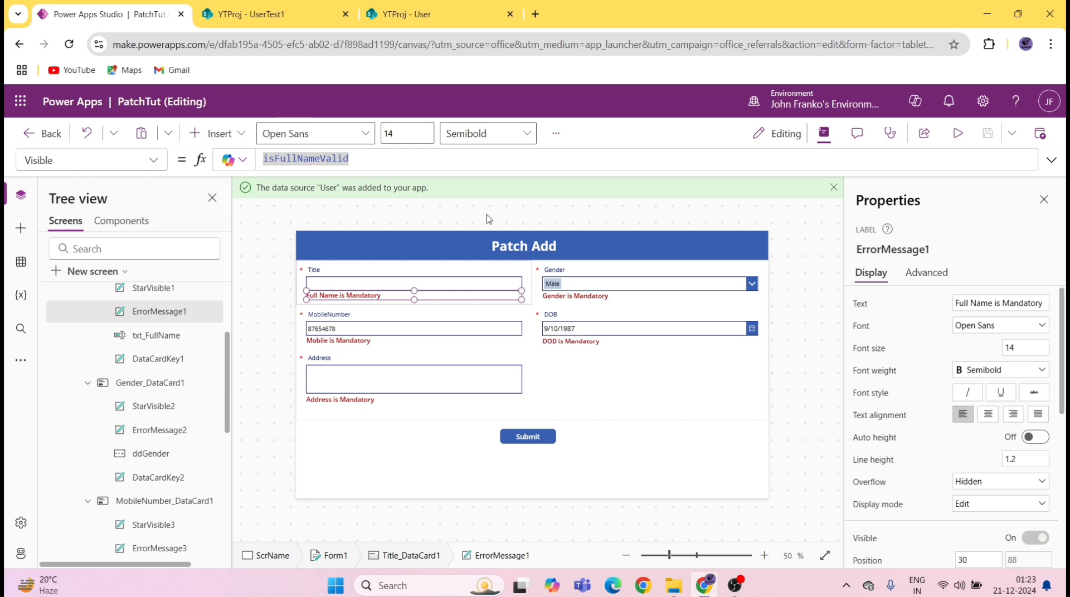
pyautogui.click(394, 296)
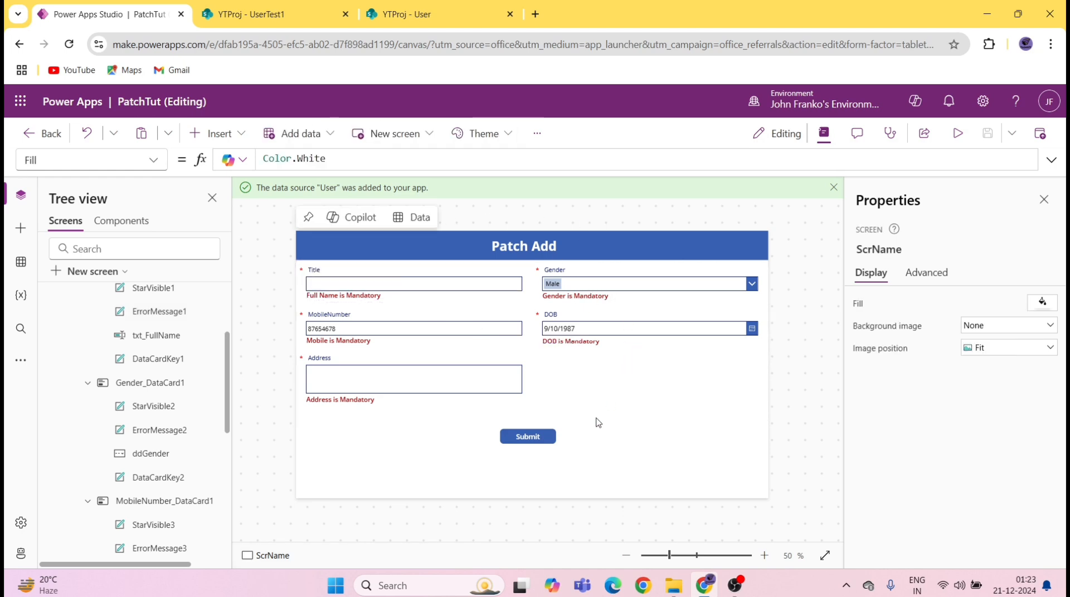
# Step: In the Submit button's OnSelect, add an isGenderValid:IsBlank() entry after isFullNameValid
pyautogui.click(528, 437)
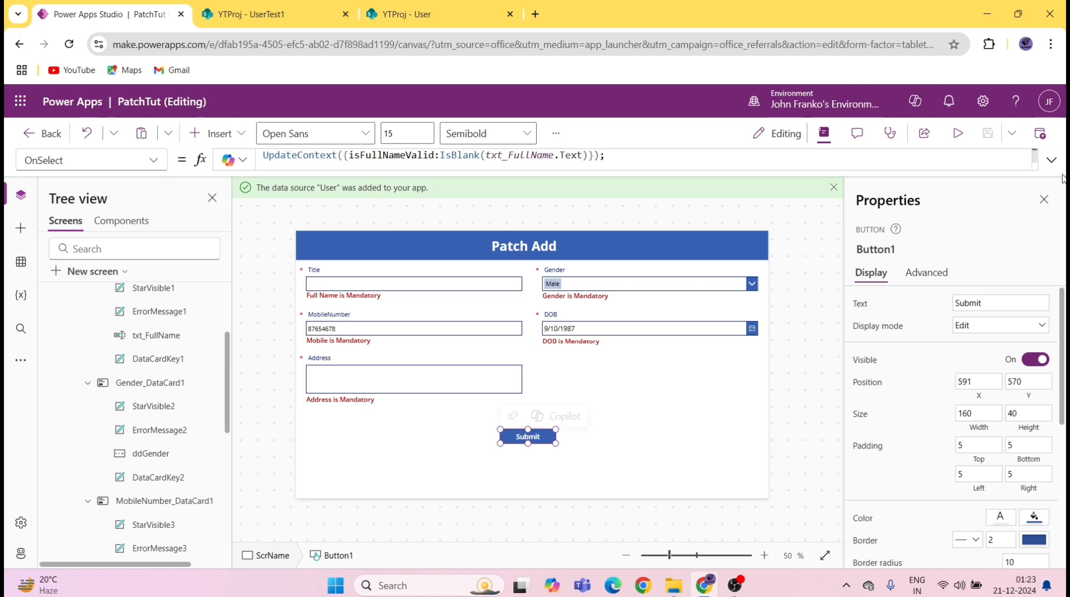
pyautogui.click(1051, 160)
pyautogui.click(590, 159)
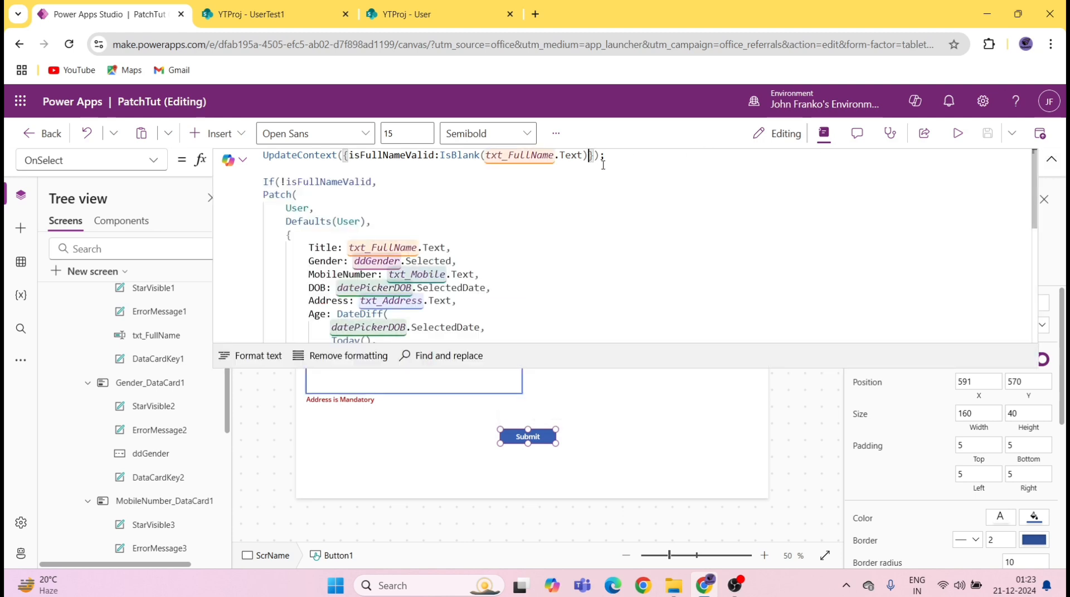
pyautogui.write(',is')
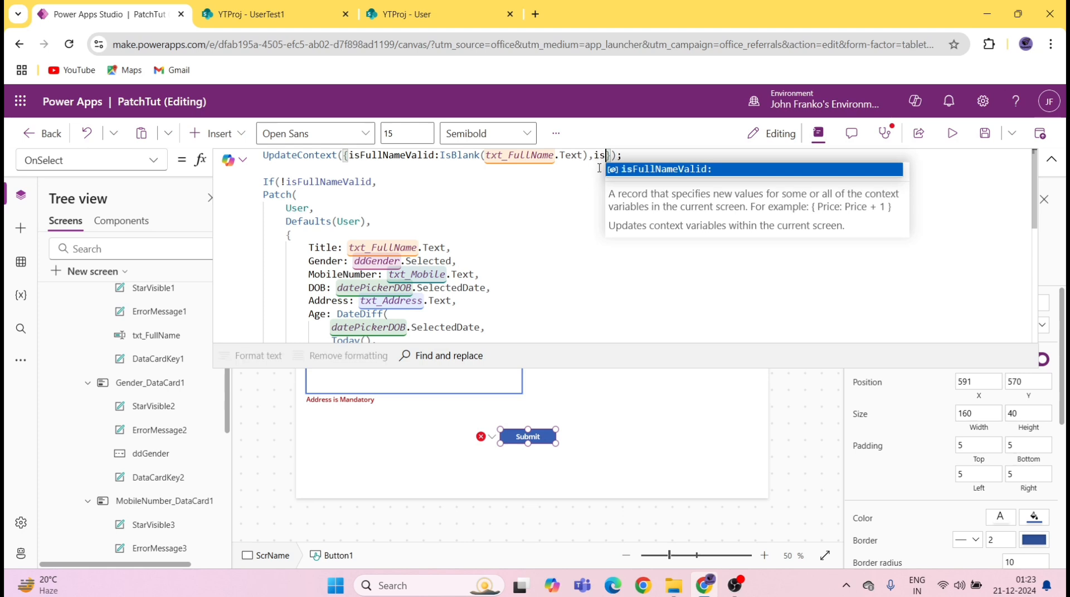
pyautogui.write('Gend')
pyautogui.write('erVal')
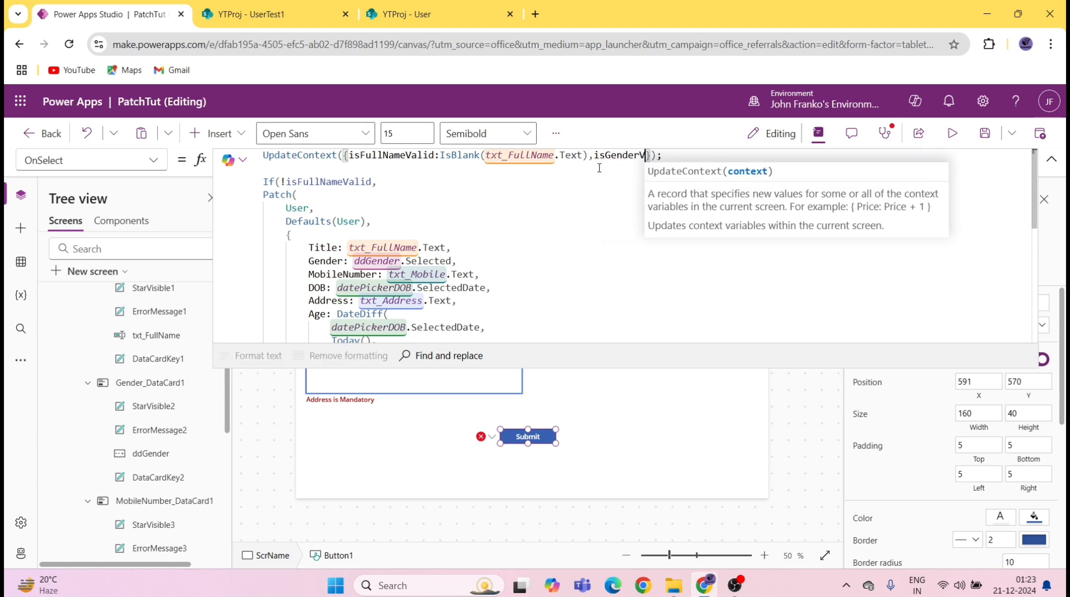
pyautogui.write('id')
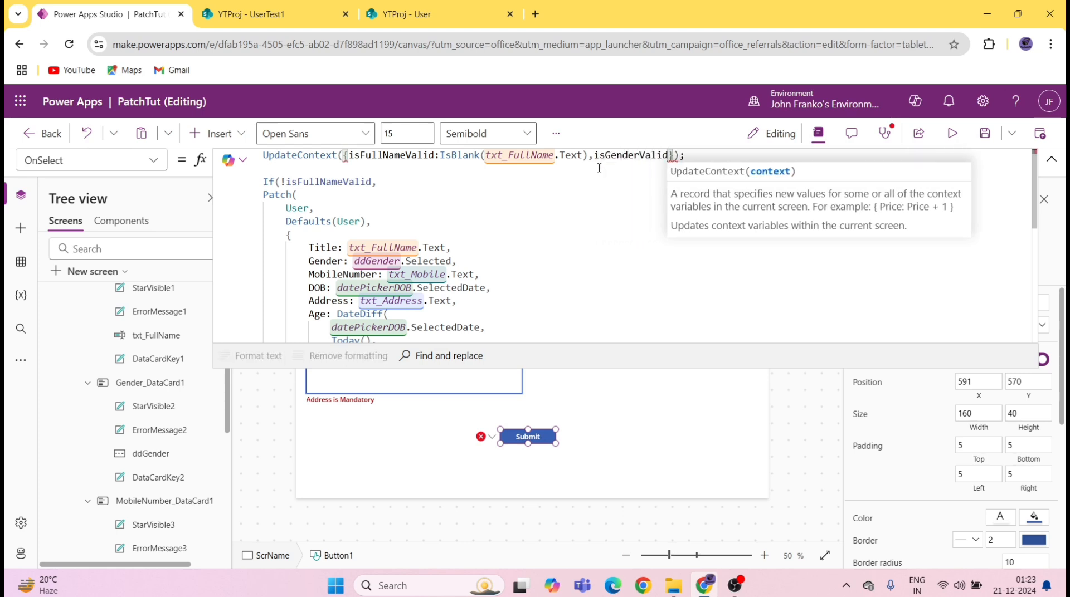
pyautogui.write(':is')
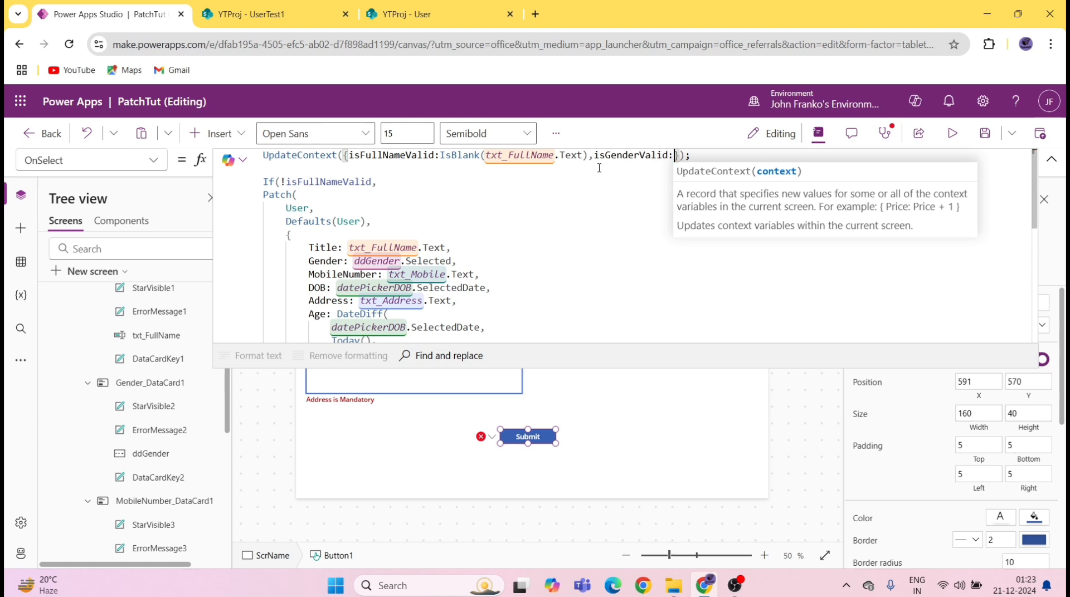
pyautogui.press('Down')
pyautogui.press('Down')
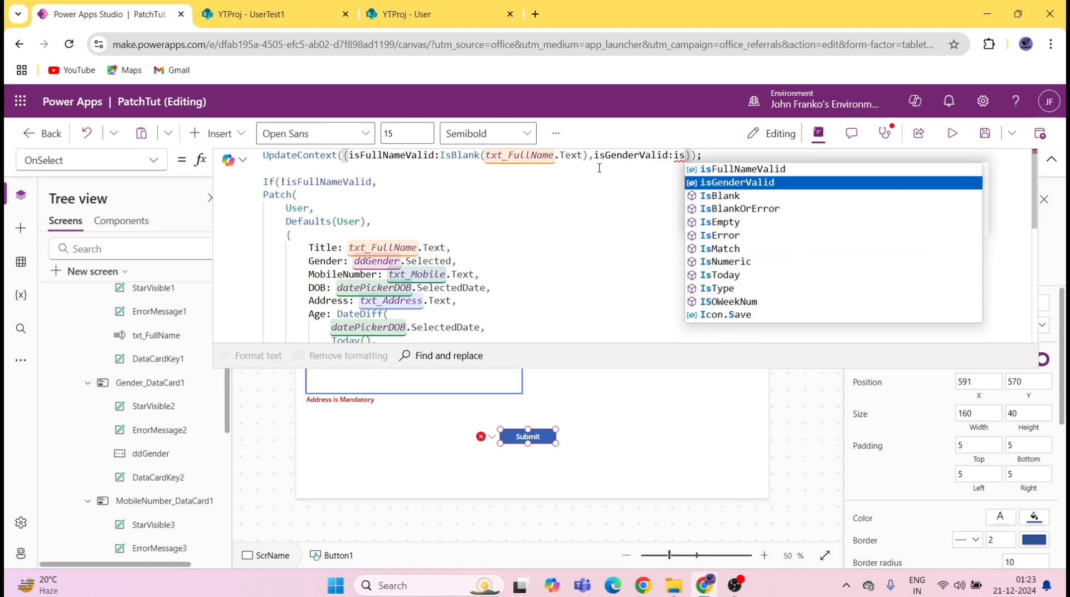
pyautogui.press('Tab')
pyautogui.write('()')
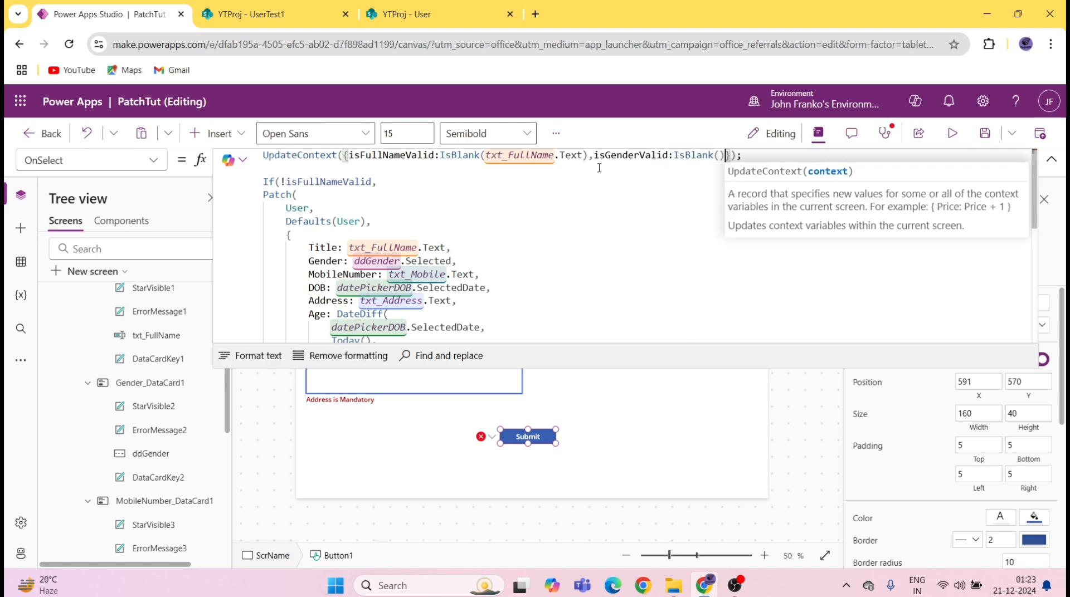
# Step: Complete the check as IsBlank(ddGender.Selected) and reformat the formula onto indented lines
pyautogui.press('Left')
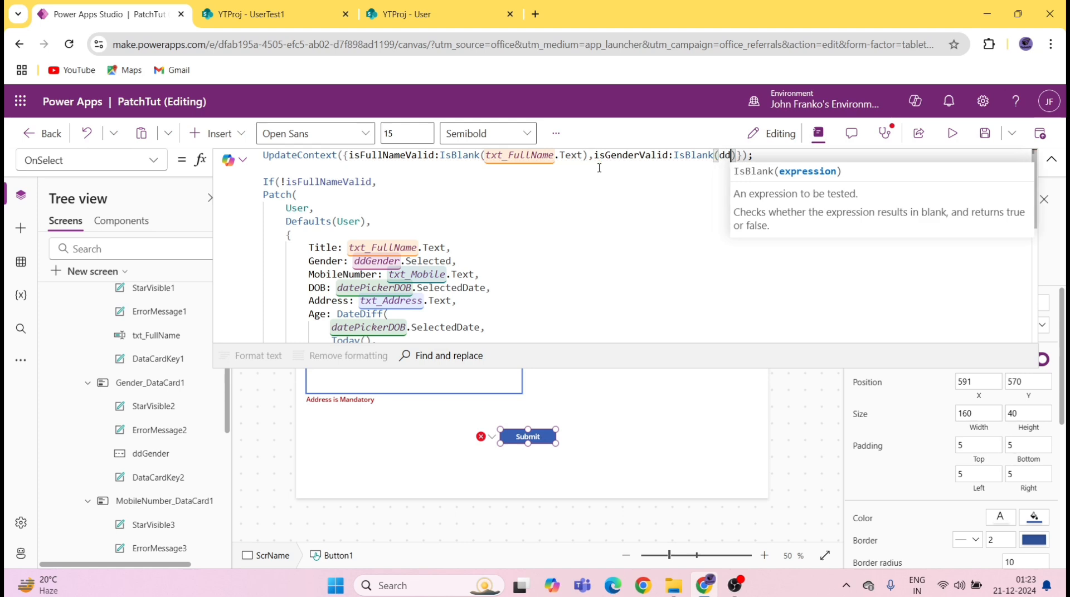
pyautogui.write('dd')
pyautogui.press('Tab')
pyautogui.write('.')
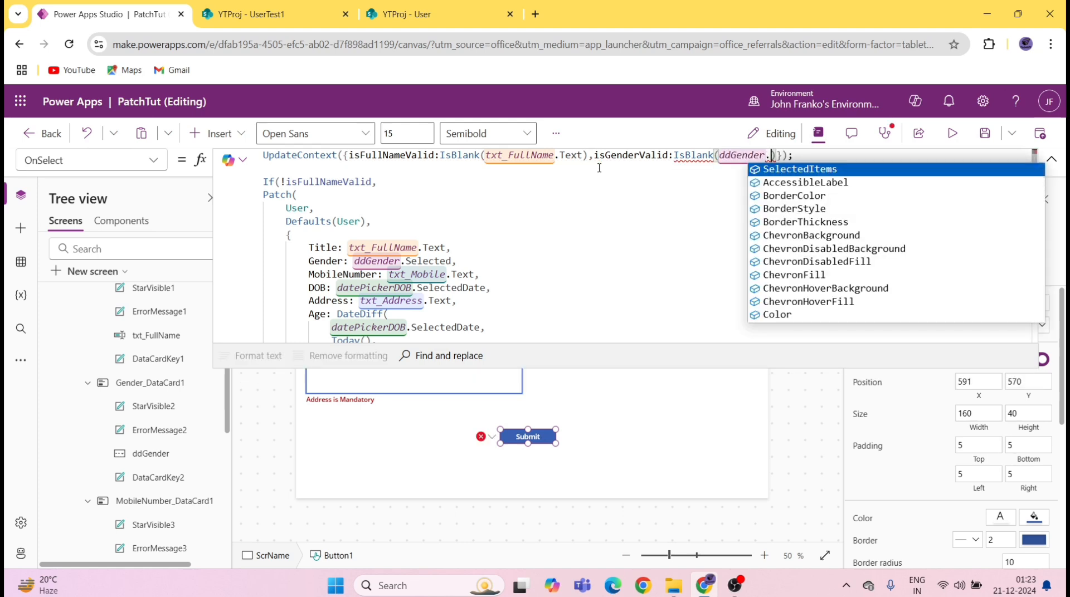
pyautogui.write('S')
pyautogui.press('Down')
pyautogui.press('Down')
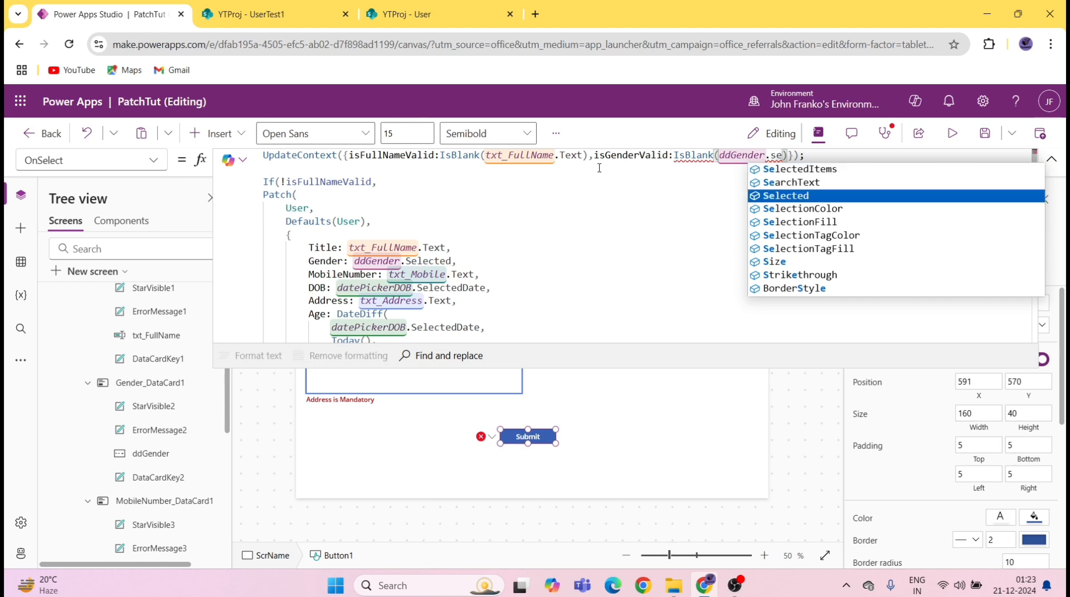
pyautogui.press('Tab')
pyautogui.click(984, 134)
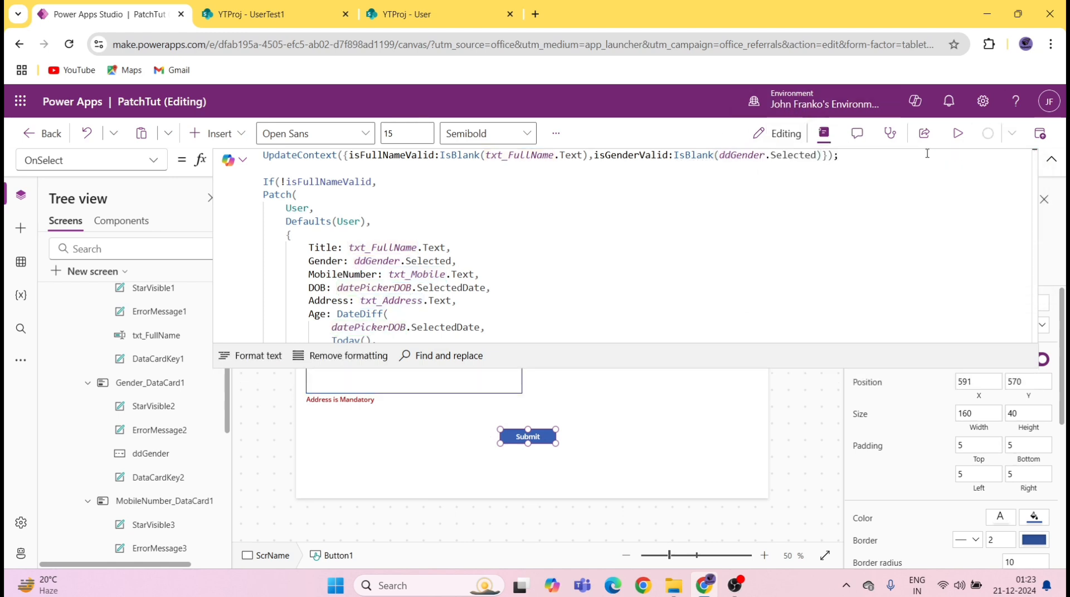
pyautogui.click(580, 291)
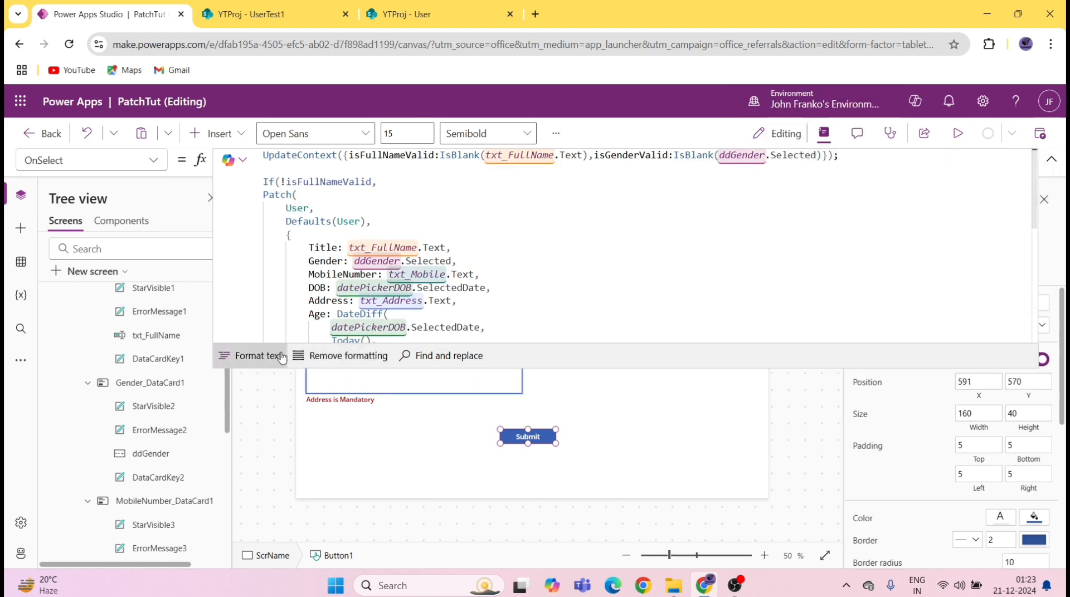
pyautogui.hotkey('ctrl', 'shift', 'f')
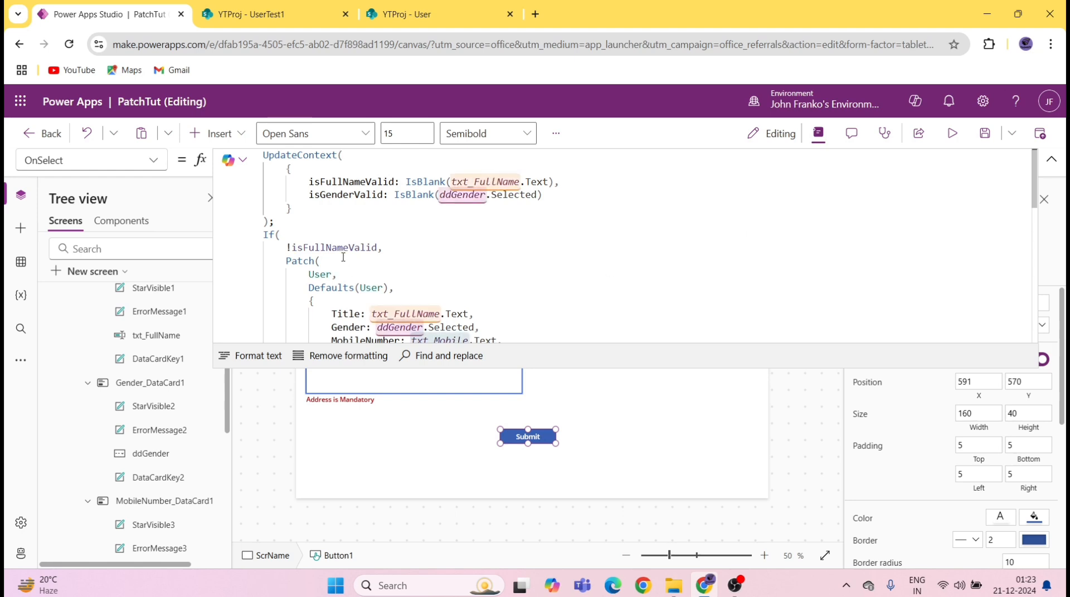
# Step: Add isMobileValid:IsBlank(txt_Mobile.Text) to the UpdateContext after isGenderValid
pyautogui.click(554, 196)
pyautogui.write(',')
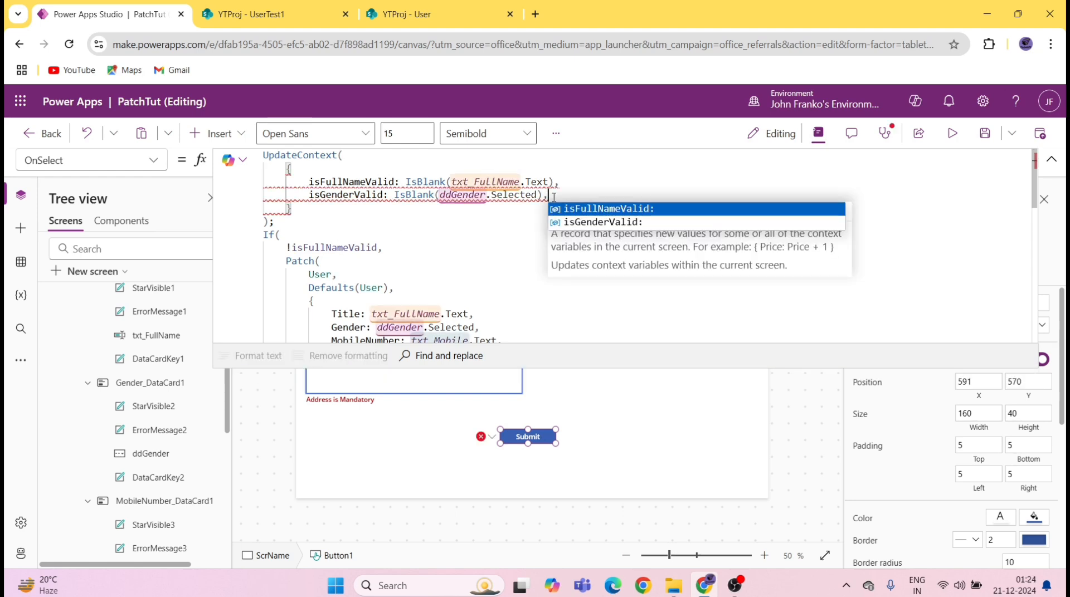
pyautogui.write('is')
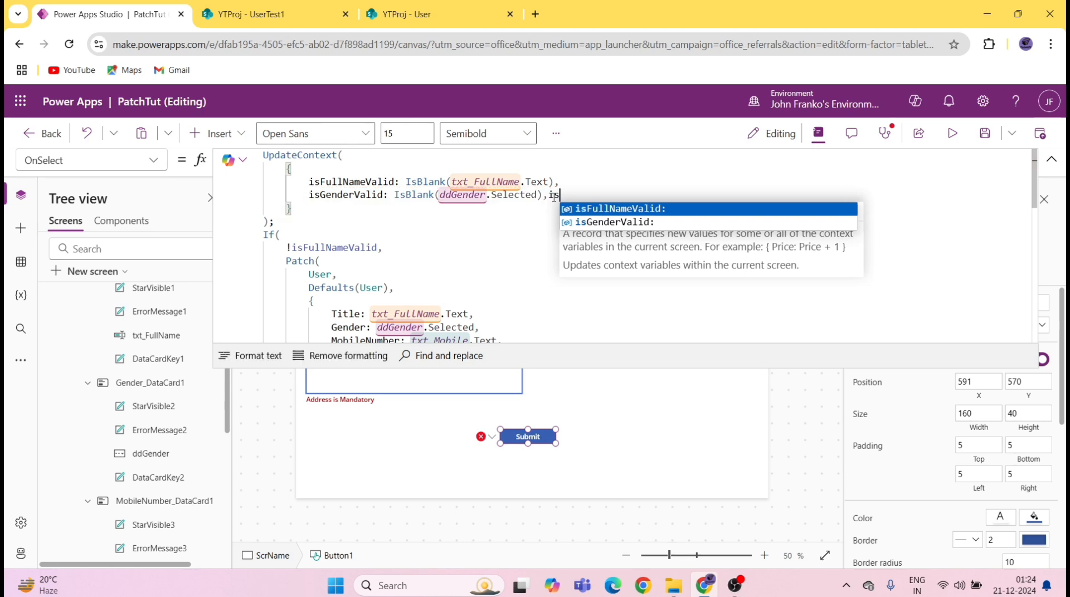
pyautogui.write('MobileV')
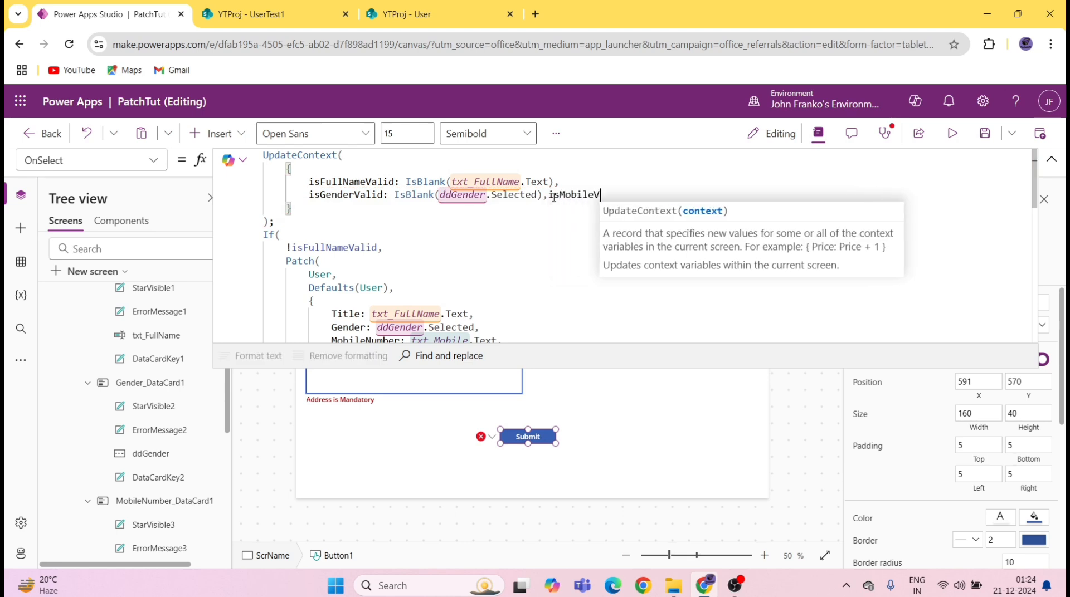
pyautogui.write('alid:is')
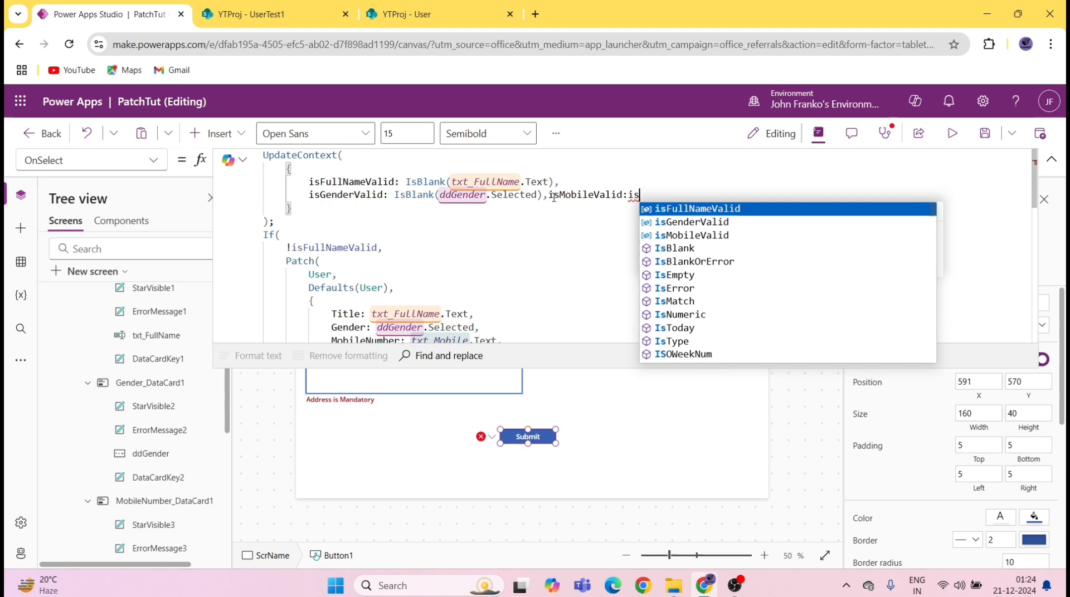
pyautogui.press('Down')
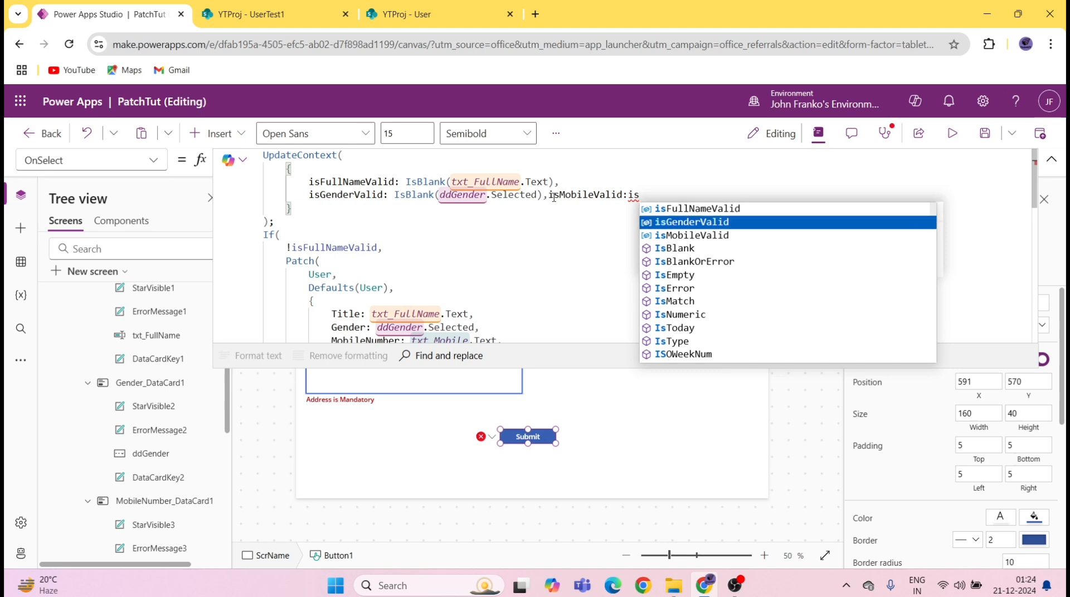
pyautogui.press('Down')
pyautogui.press('Down')
pyautogui.press('Tab')
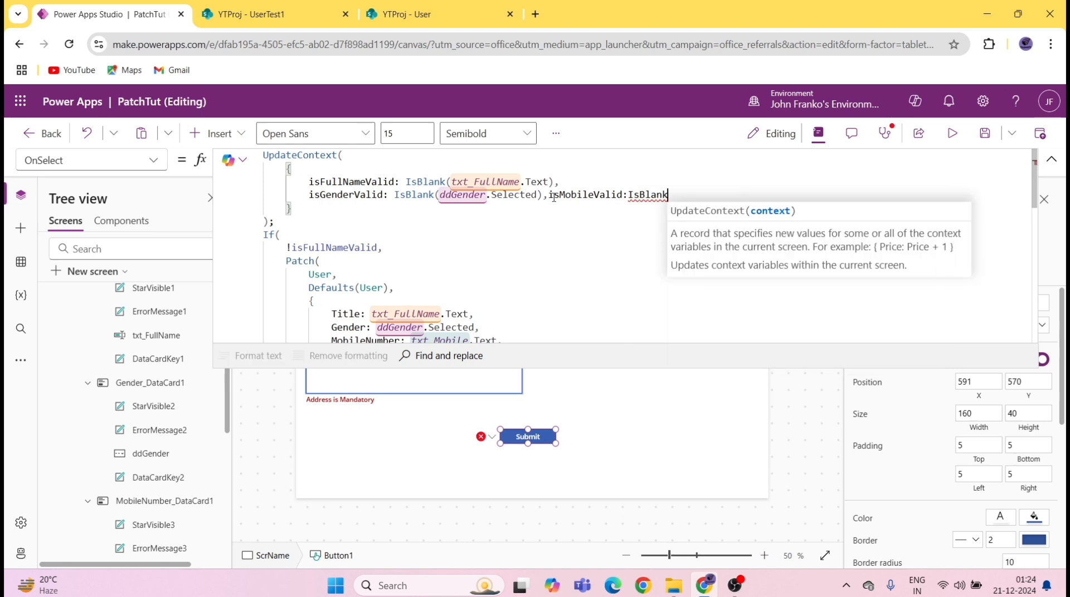
pyautogui.write('(txt')
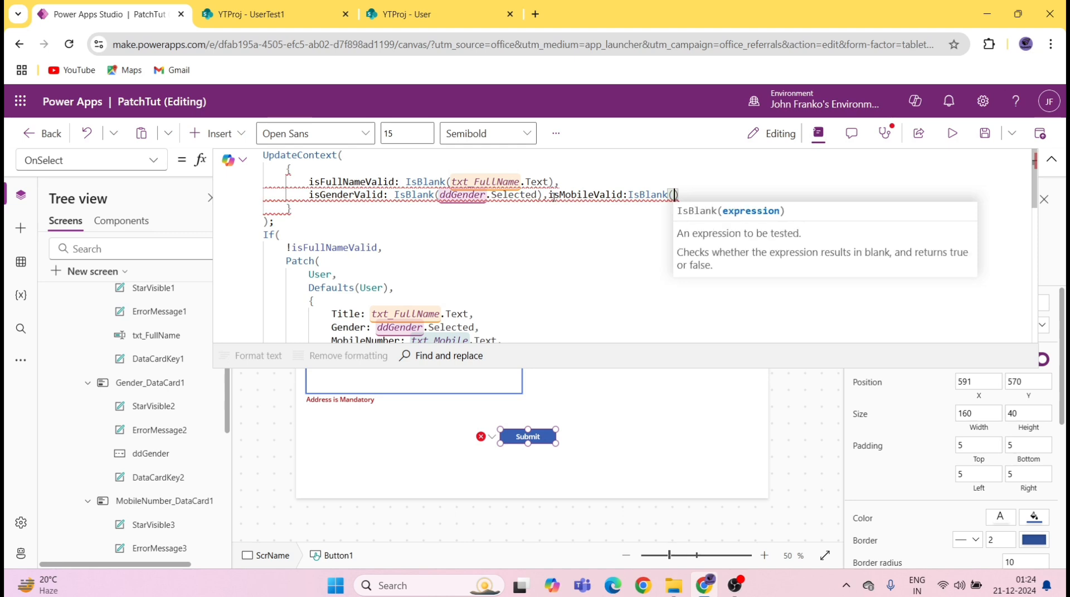
pyautogui.press('Down')
pyautogui.press('Down')
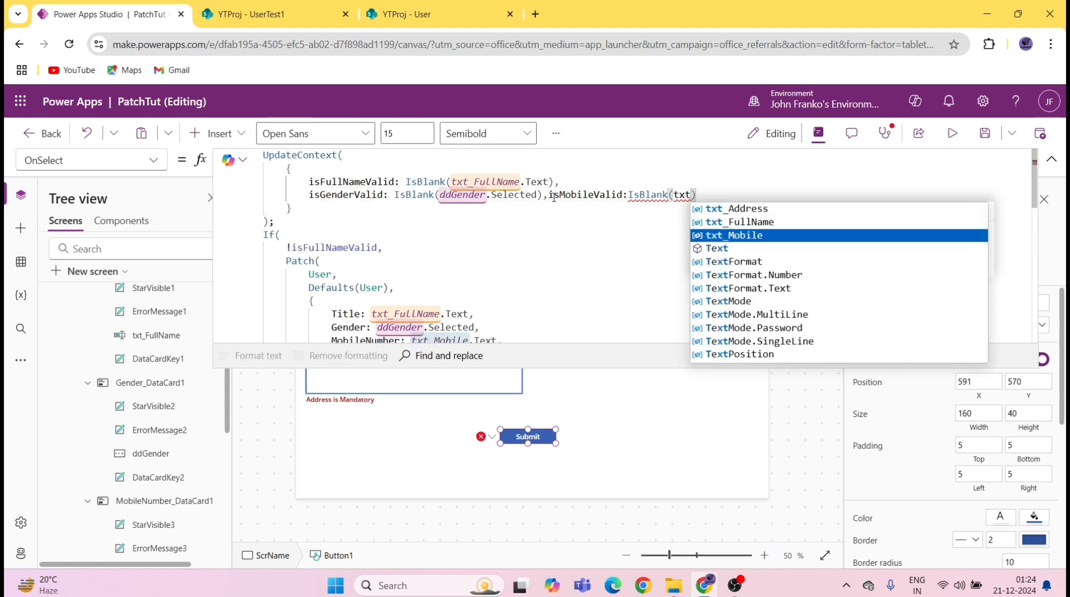
pyautogui.press('Tab')
pyautogui.write('.t')
pyautogui.press('Tab')
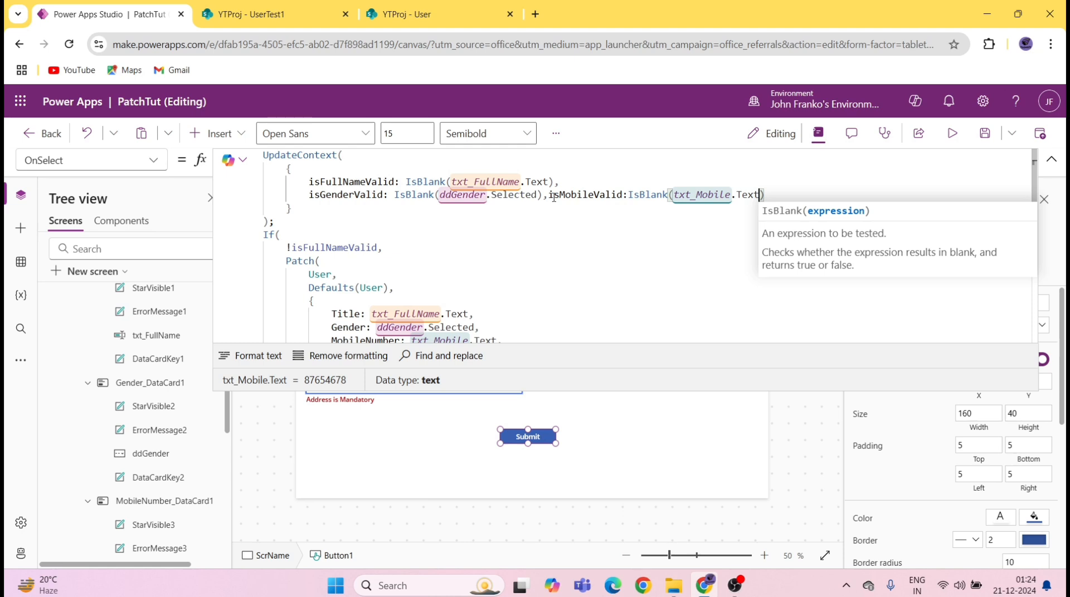
# Step: Add isDOBValid:IsBlank(datePickerDOB.SelectedDate) to the UpdateContext
pyautogui.write('),')
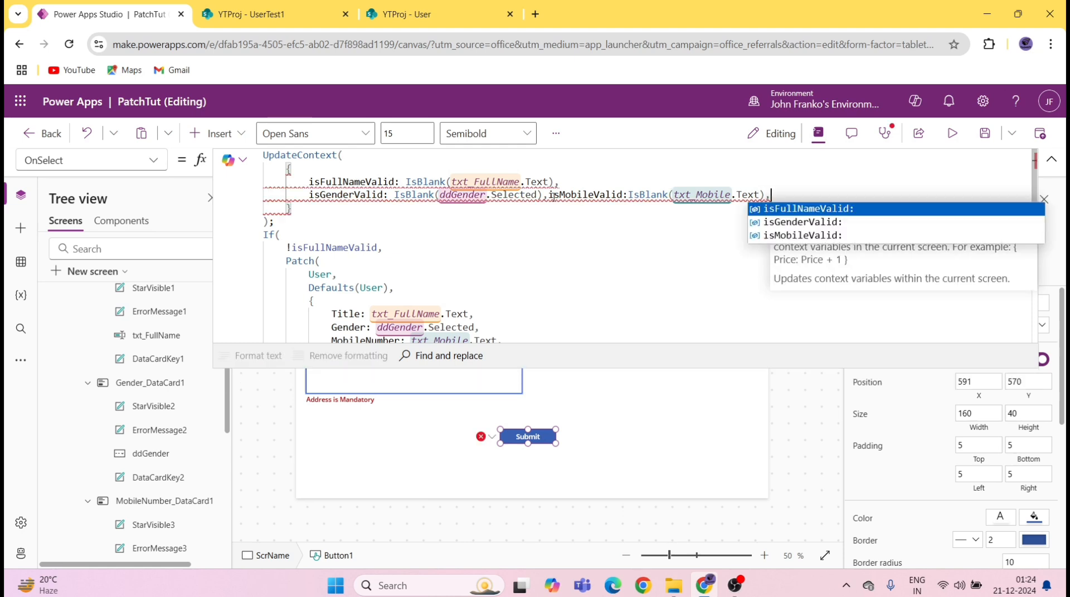
pyautogui.write('is')
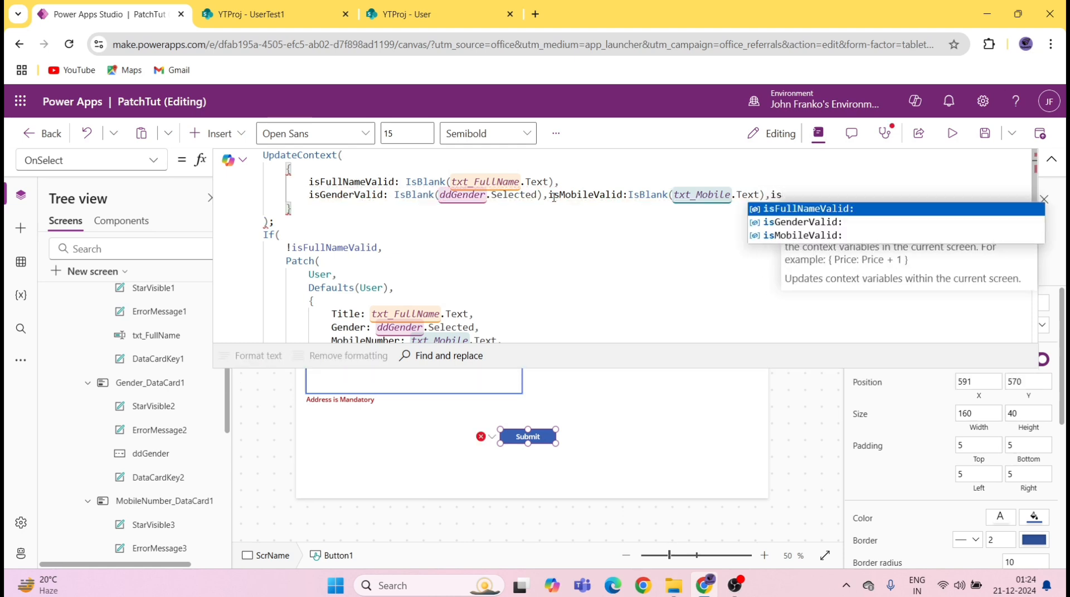
pyautogui.write('DOB')
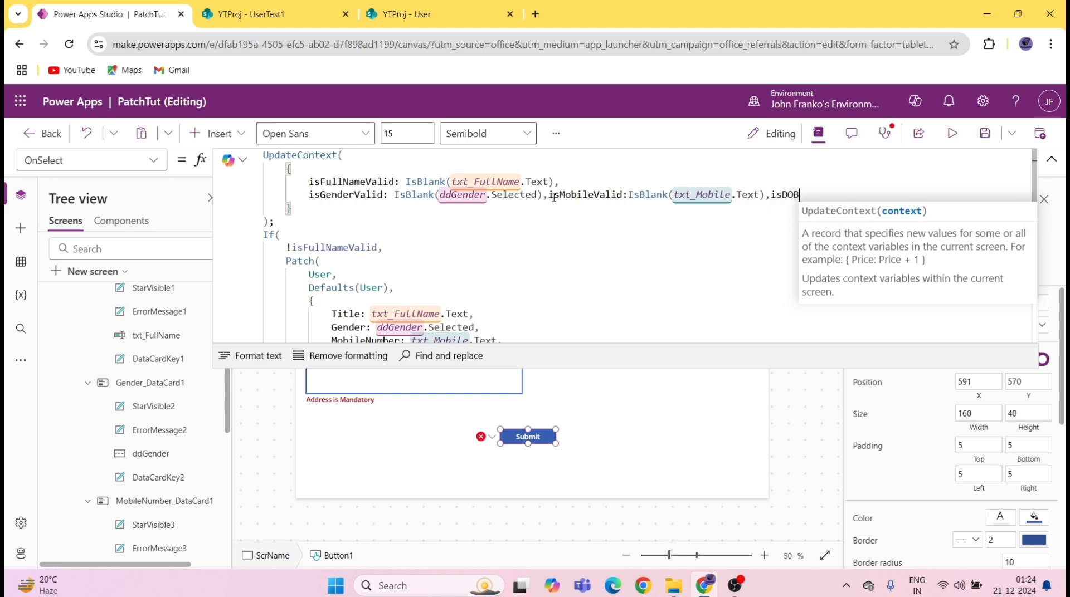
pyautogui.write('Valid')
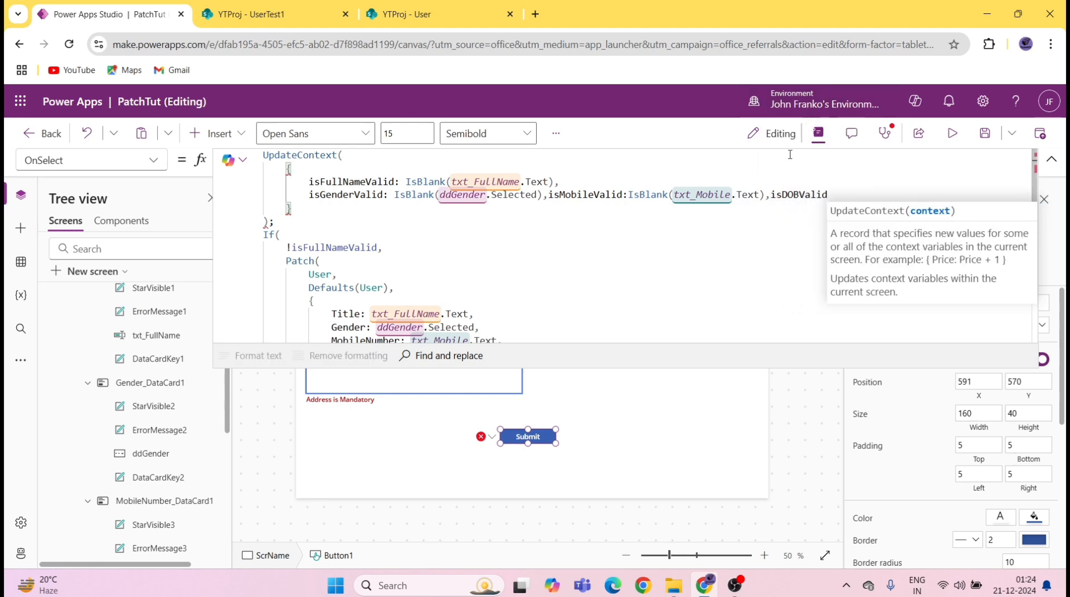
pyautogui.write(':')
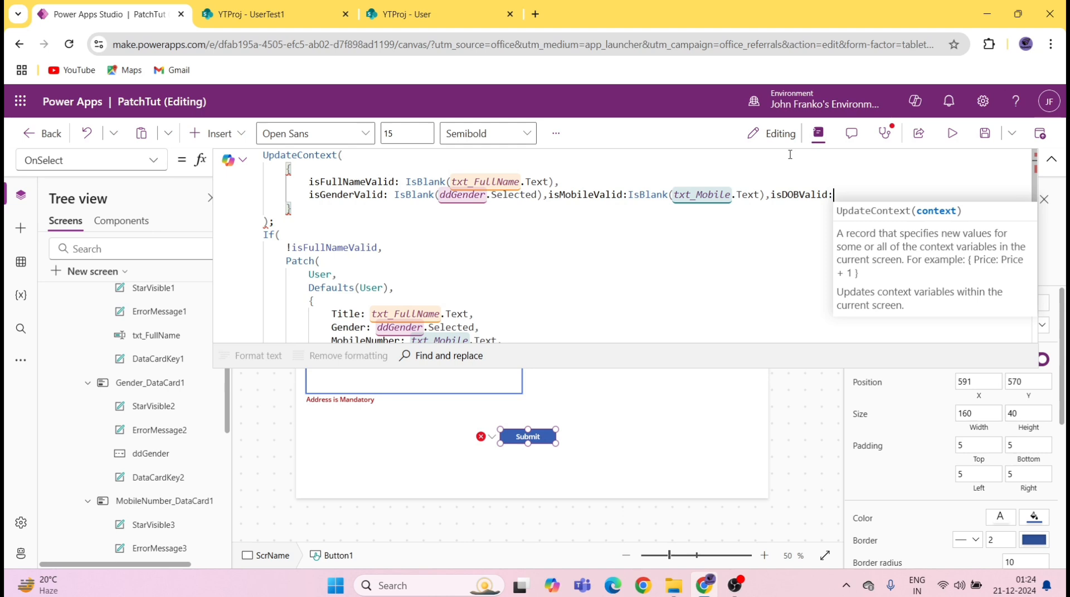
pyautogui.write('is')
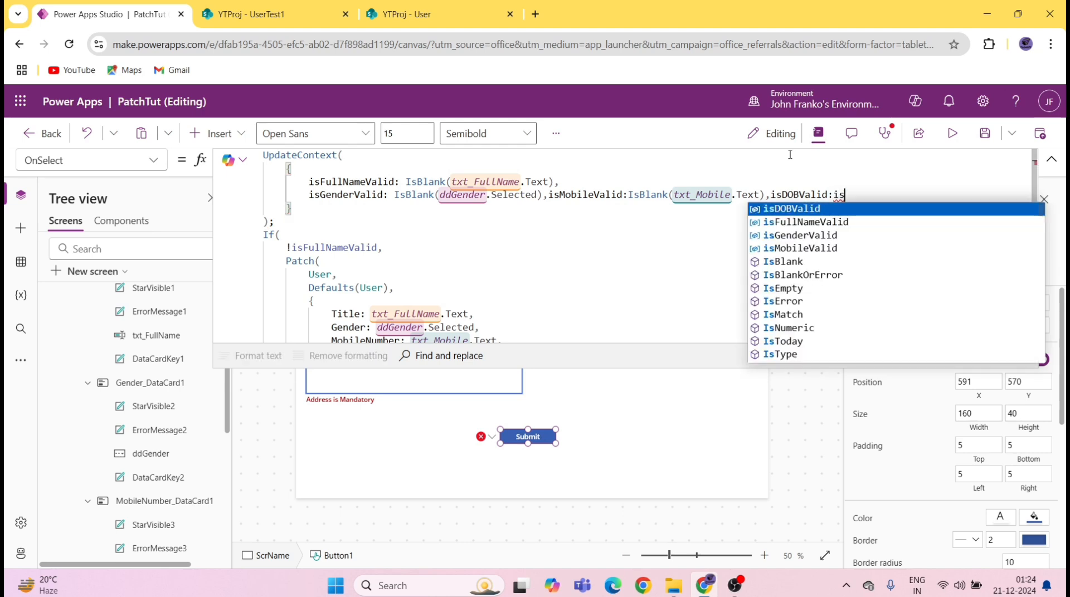
pyautogui.press('Down')
pyautogui.press('Down')
pyautogui.press('Down')
pyautogui.press('Down')
pyautogui.press('Tab')
pyautogui.write('(')
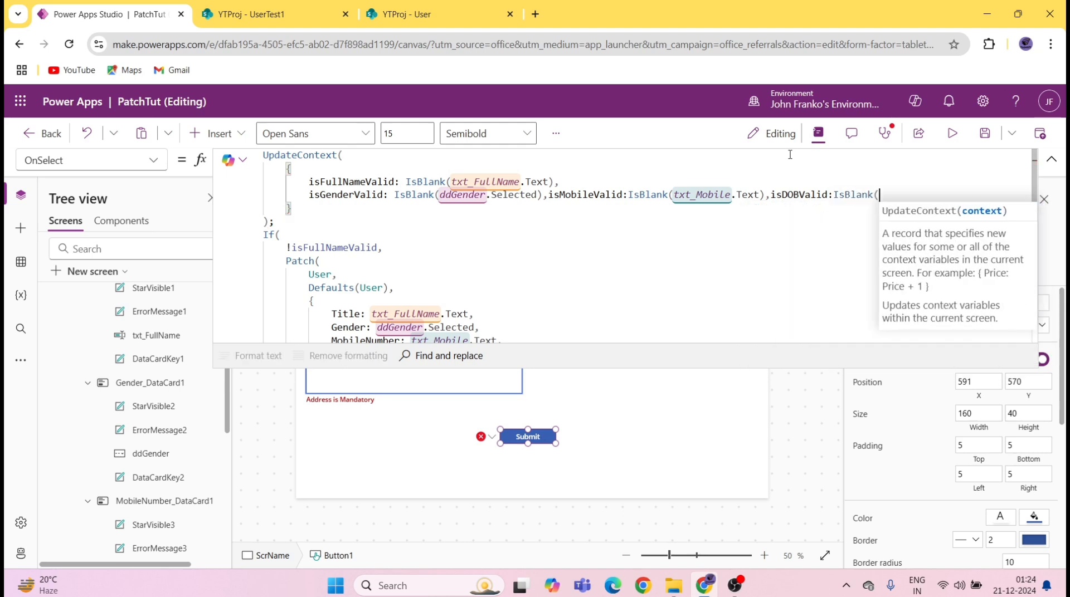
pyautogui.write(')')
pyautogui.press('Left')
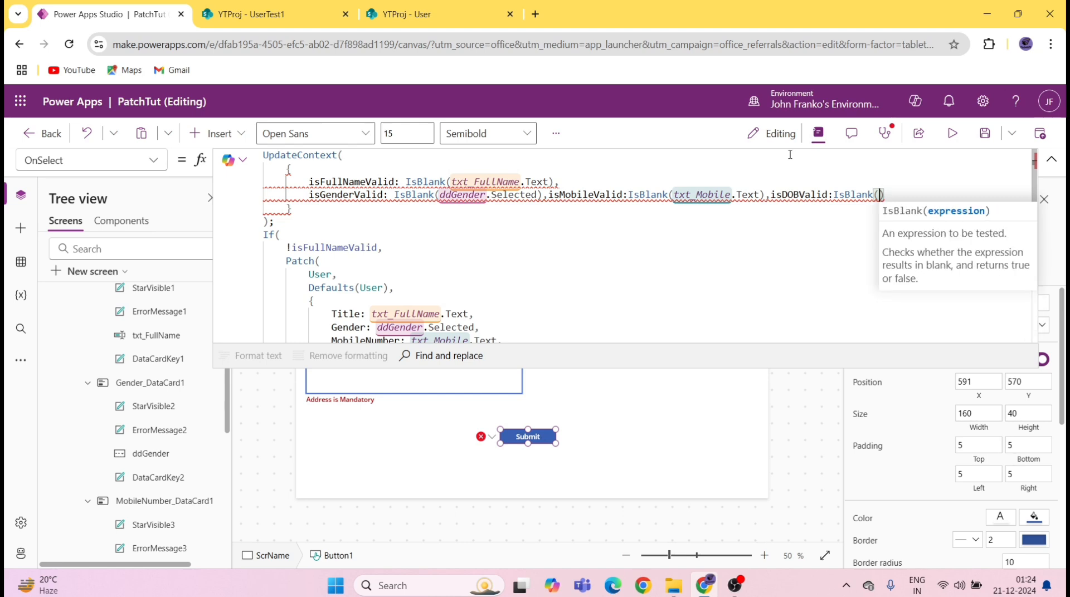
pyautogui.write('date')
pyautogui.press('Tab')
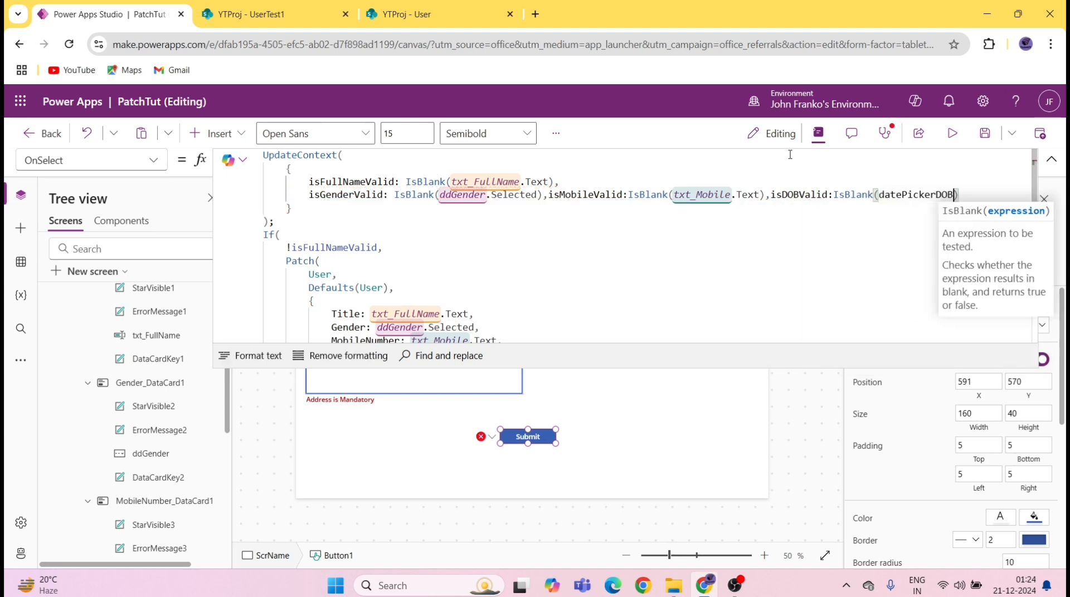
pyautogui.write('.s')
pyautogui.press('Tab')
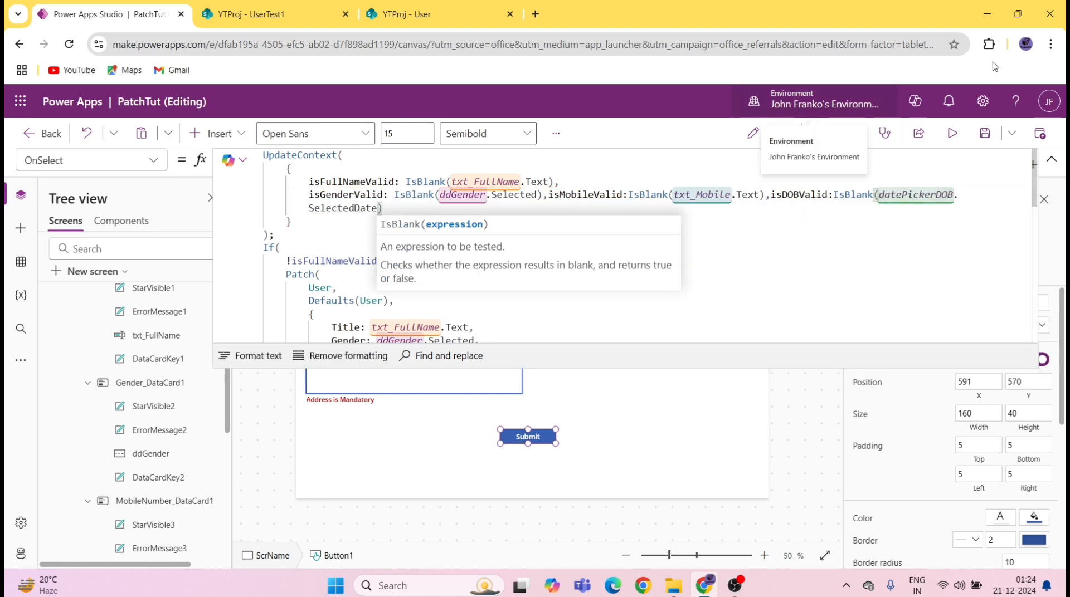
pyautogui.click(409, 212)
pyautogui.click(411, 209)
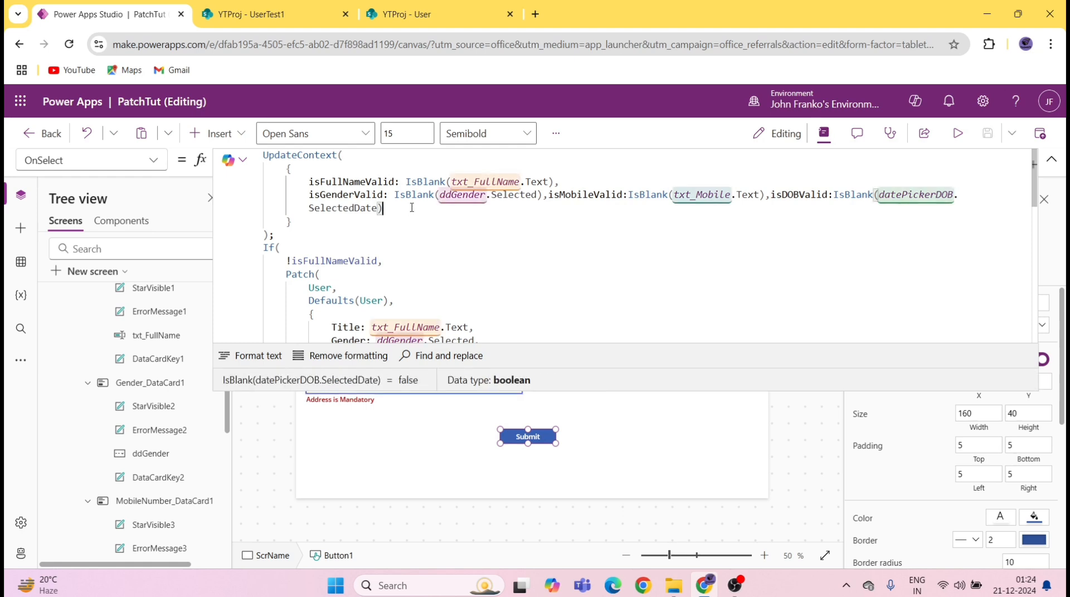
# Step: Add isAddressValid:(txt_Address.Text) as the last entry and commit the formula
pyautogui.write(',i')
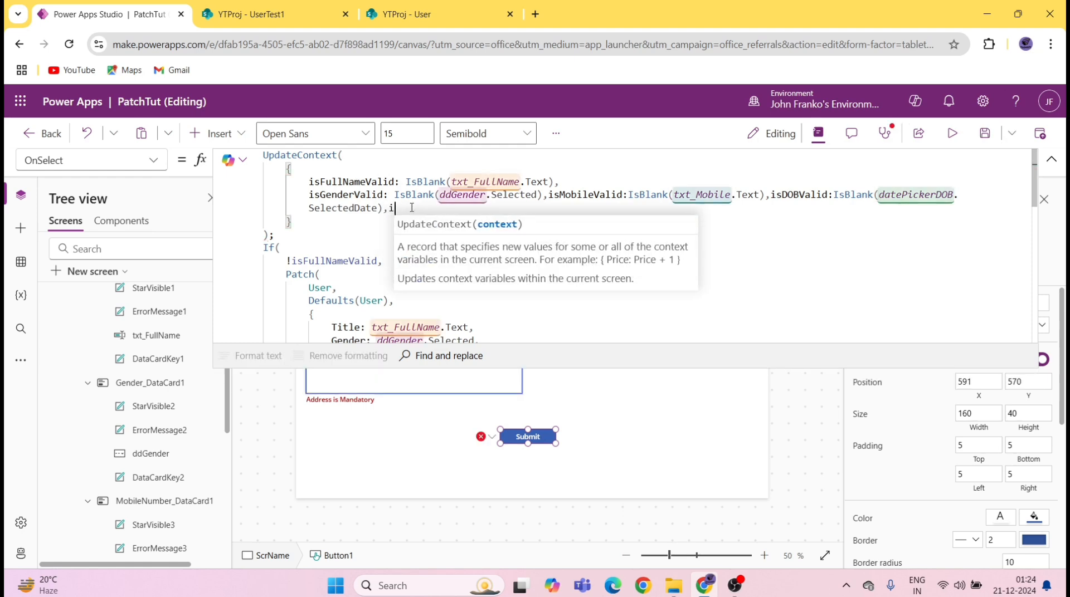
pyautogui.write('sAddtr')
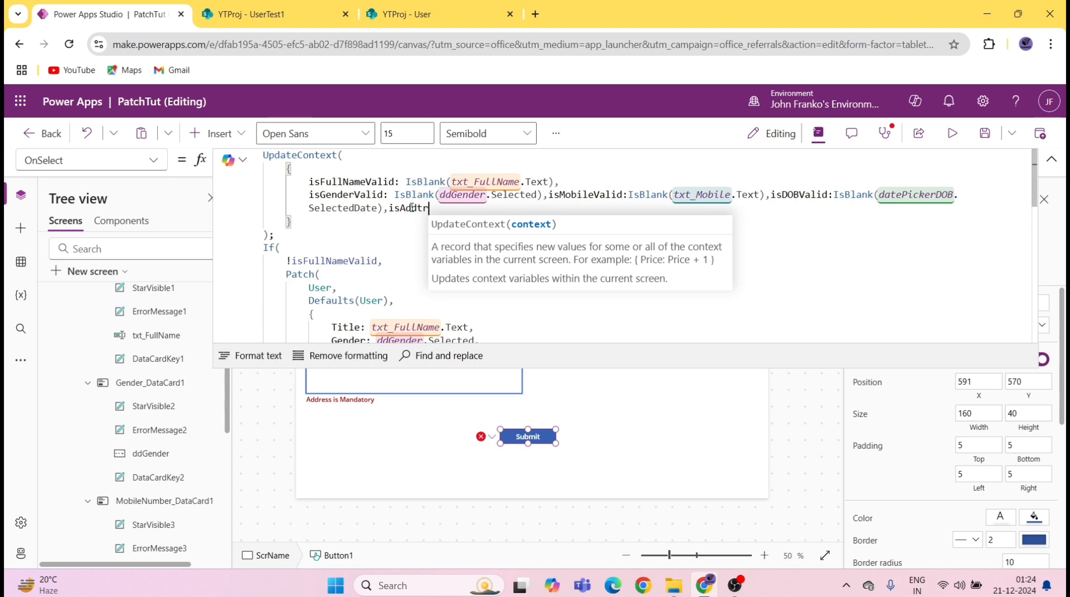
pyautogui.press('BackSpace')
pyautogui.press('BackSpace')
pyautogui.write('ress')
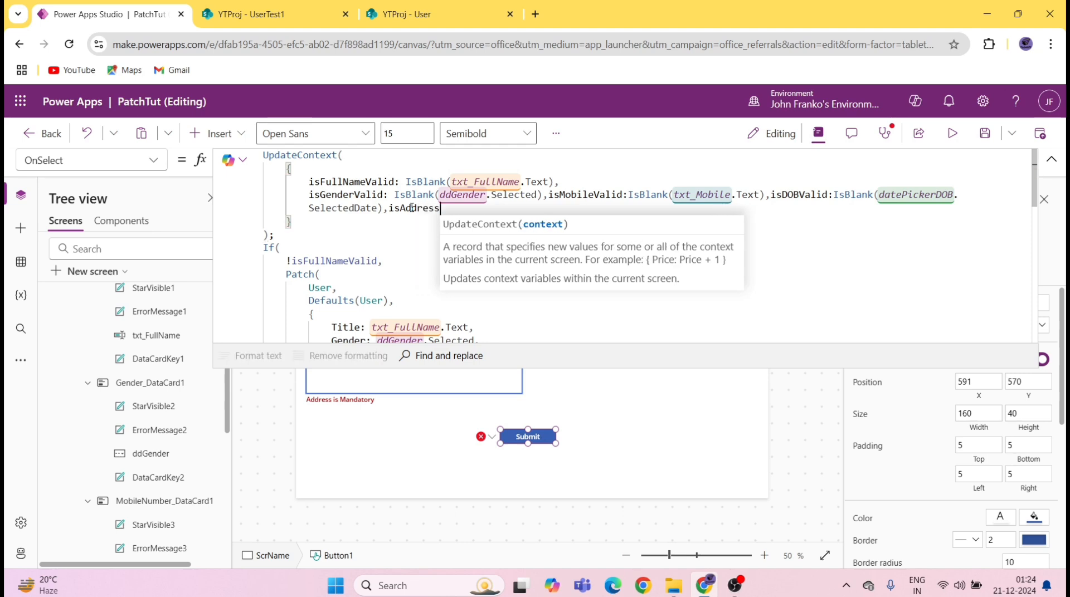
pyautogui.write('Valid')
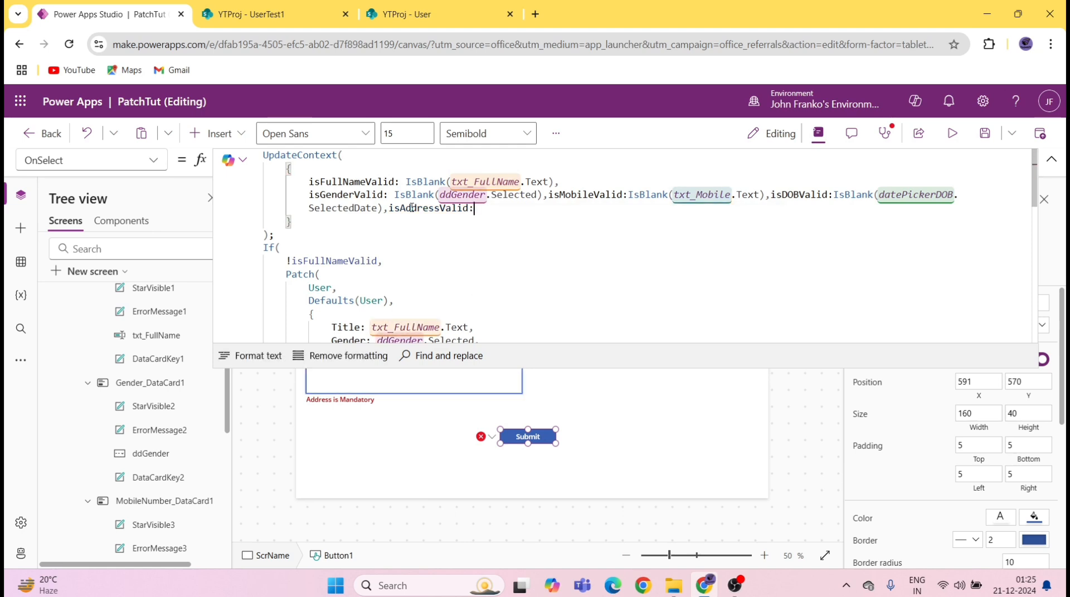
pyautogui.write(':(txt')
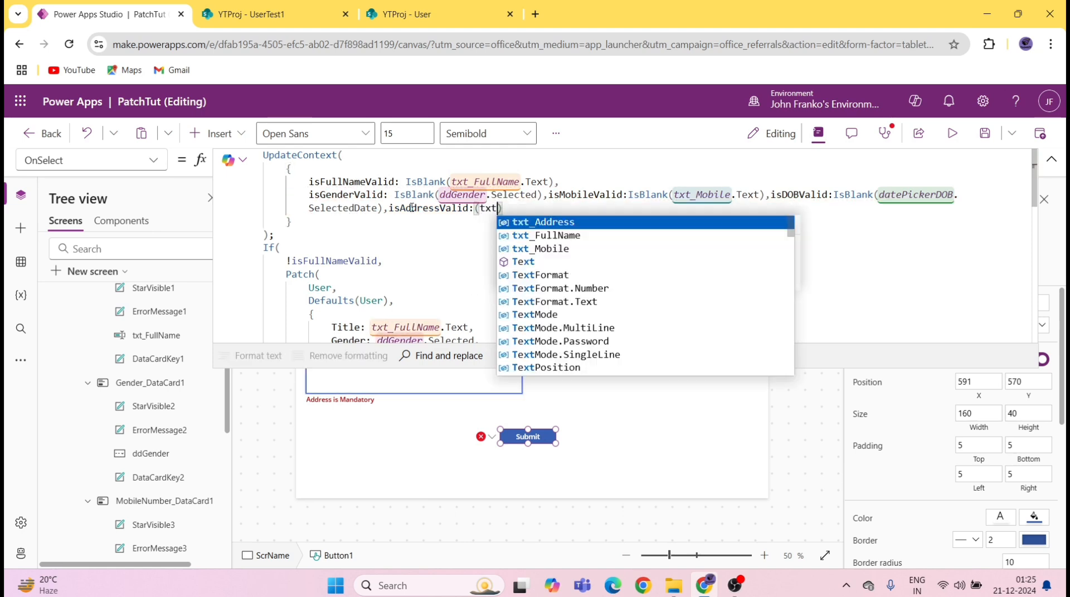
pyautogui.press('Tab')
pyautogui.write('.')
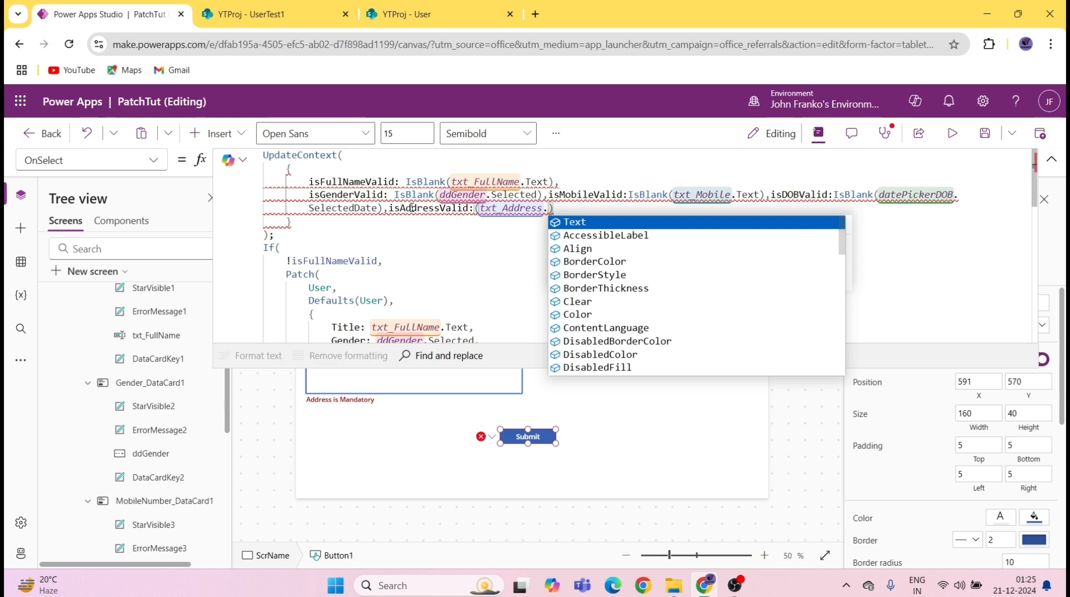
pyautogui.press('Tab')
pyautogui.click(984, 133)
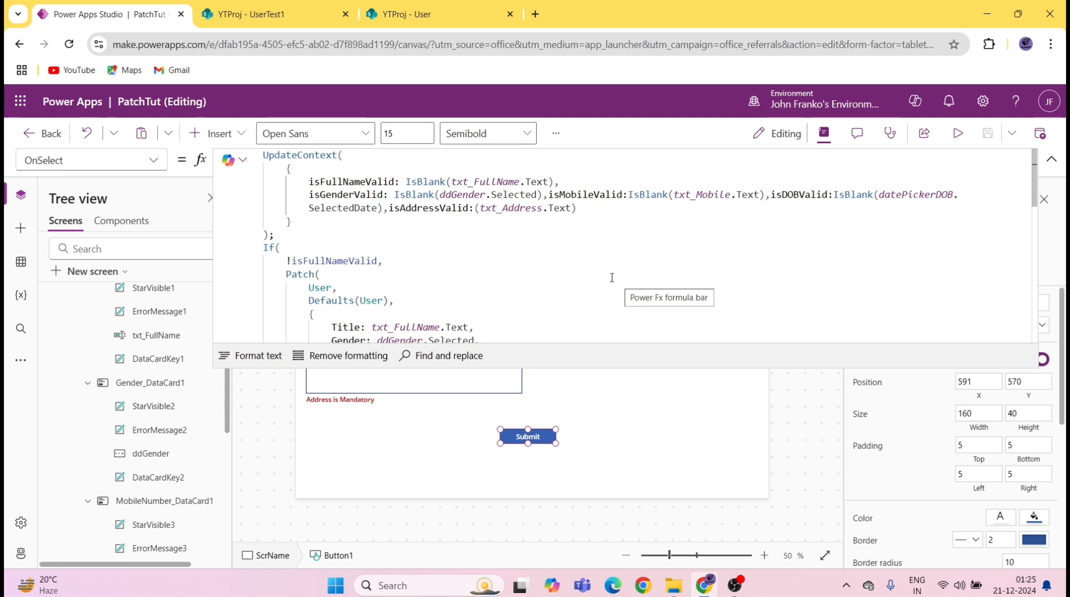
pyautogui.moveTo(289, 262); pyautogui.dragTo(359, 262)
pyautogui.click(1051, 160)
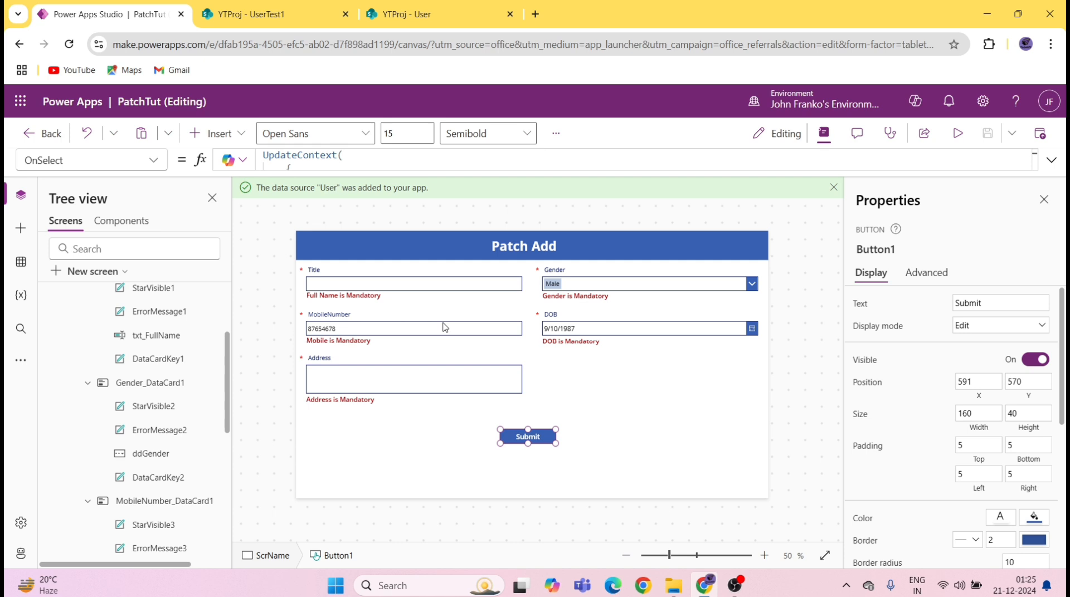
pyautogui.click(1051, 160)
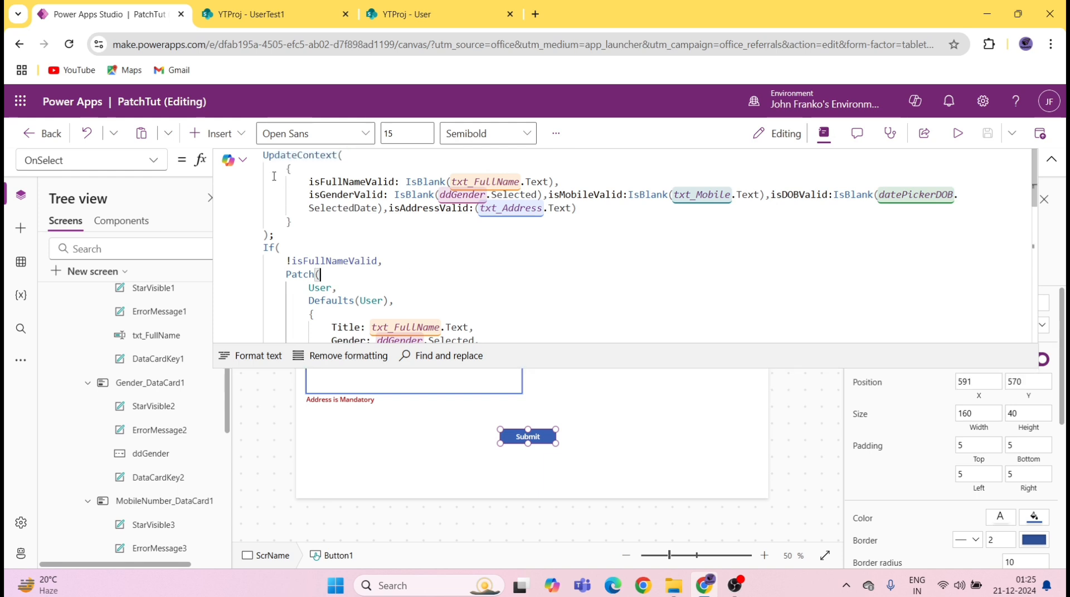
pyautogui.moveTo(263, 155); pyautogui.dragTo(303, 233)
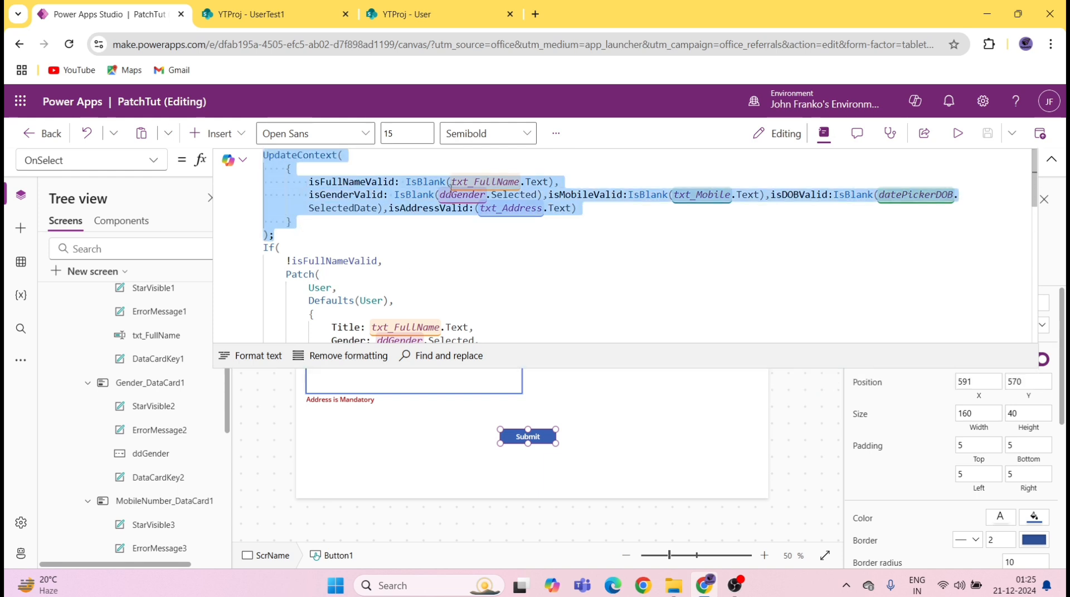
pyautogui.click(1051, 160)
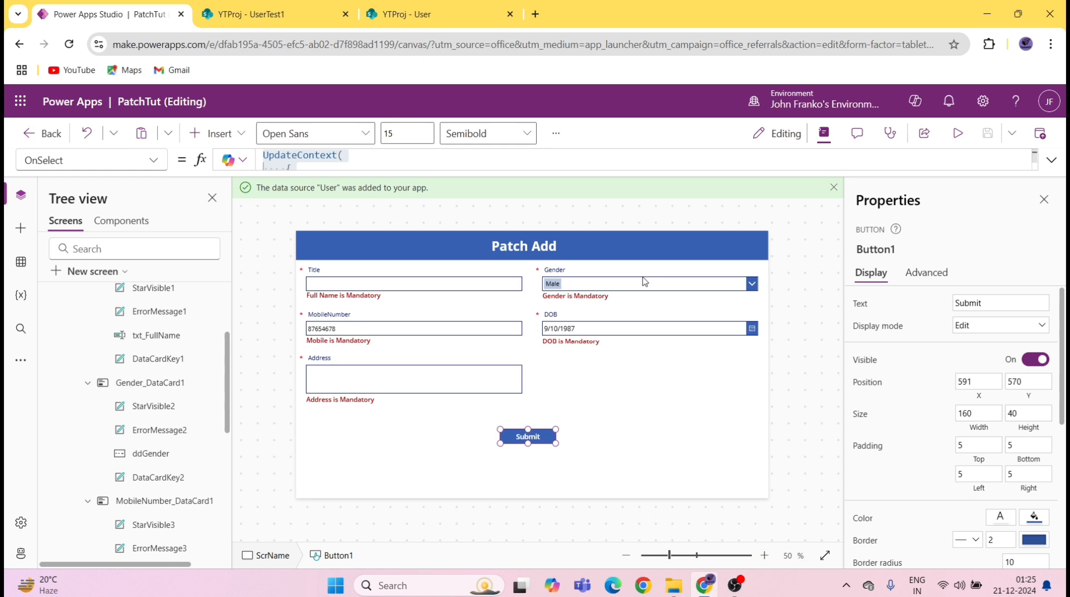
pyautogui.click(603, 296)
pyautogui.click(604, 297)
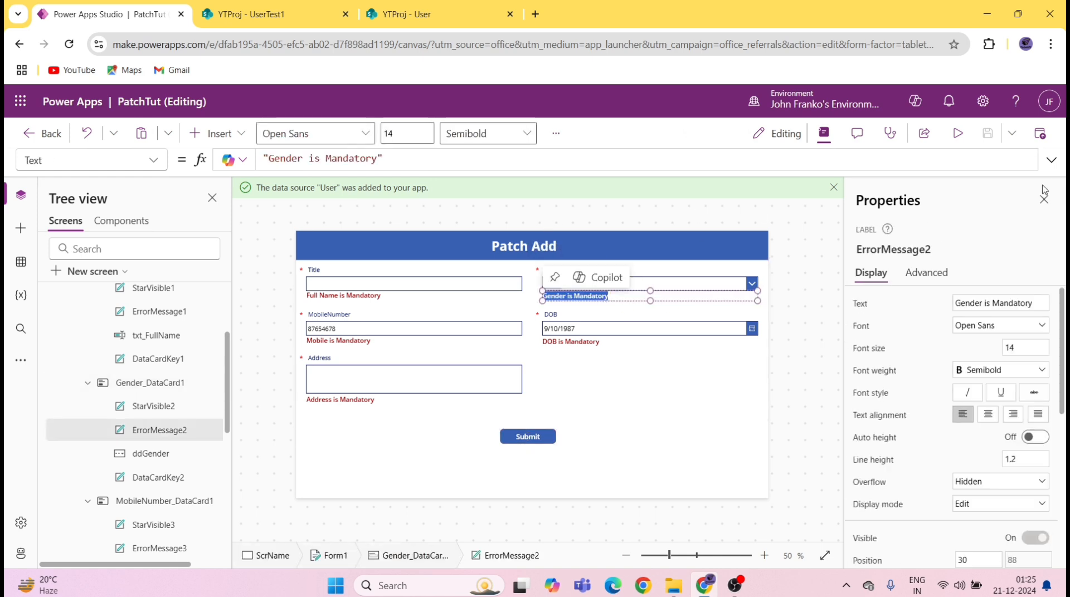
pyautogui.click(538, 440)
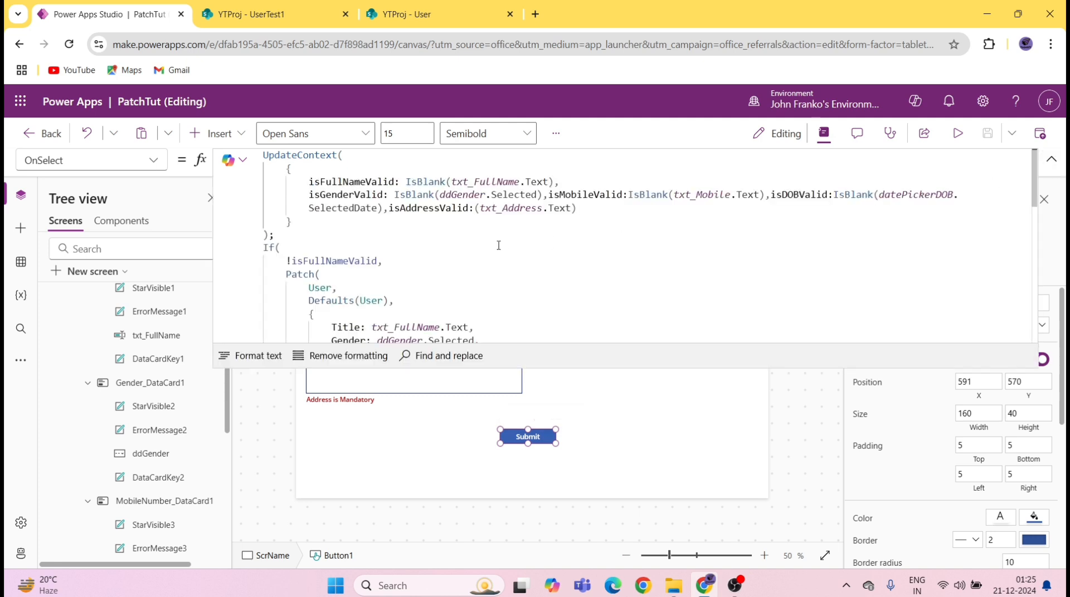
pyautogui.doubleClick(348, 260)
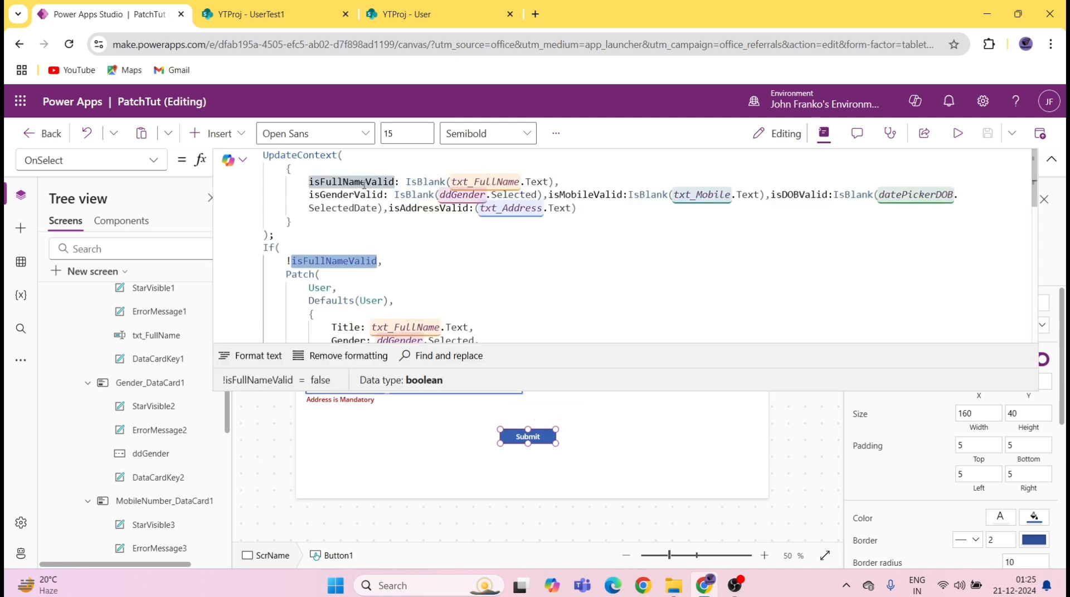
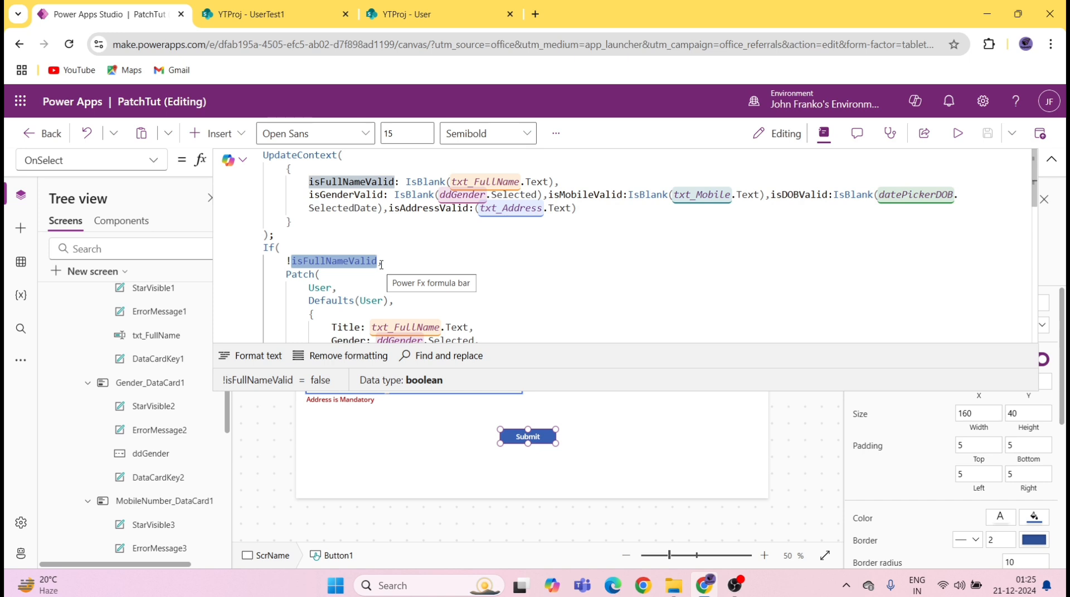
# Step: Extend the Submit If condition with && !isGenderValid && !isMobileValid
pyautogui.click(381, 266)
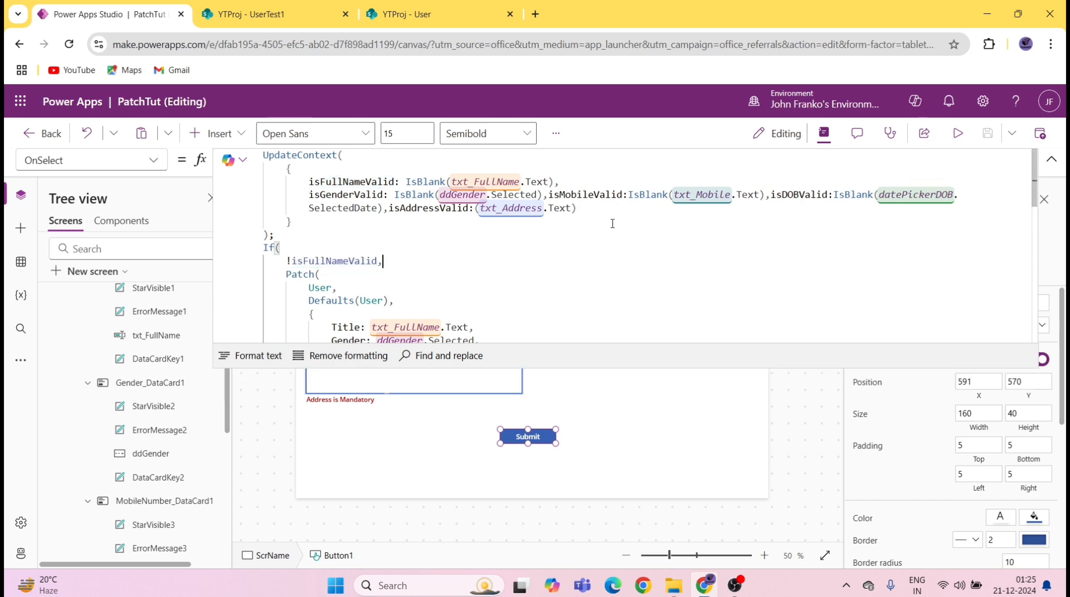
pyautogui.click(381, 262)
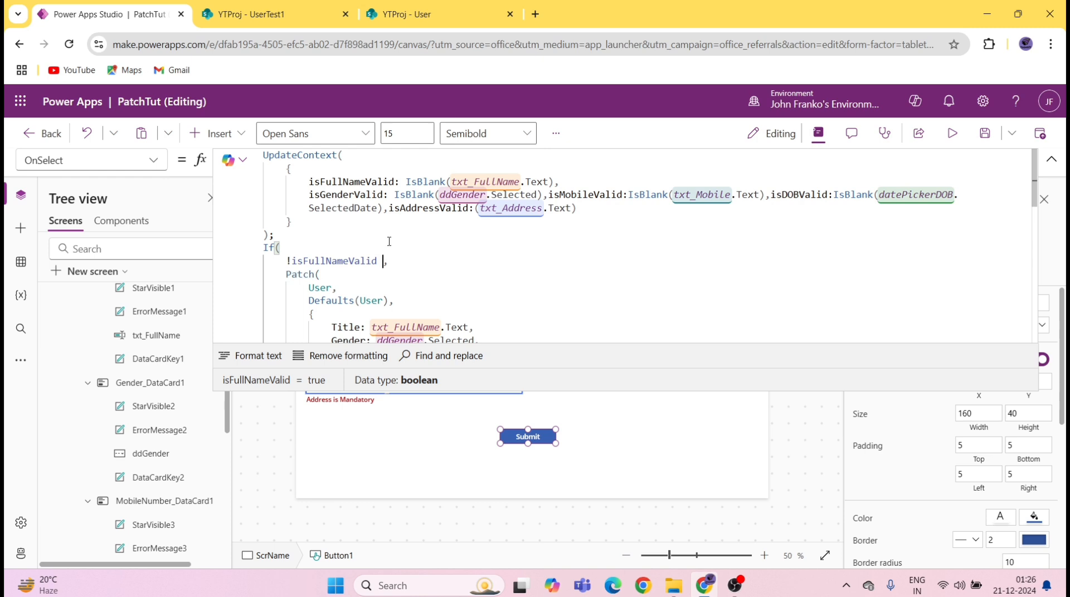
pyautogui.write('&& !')
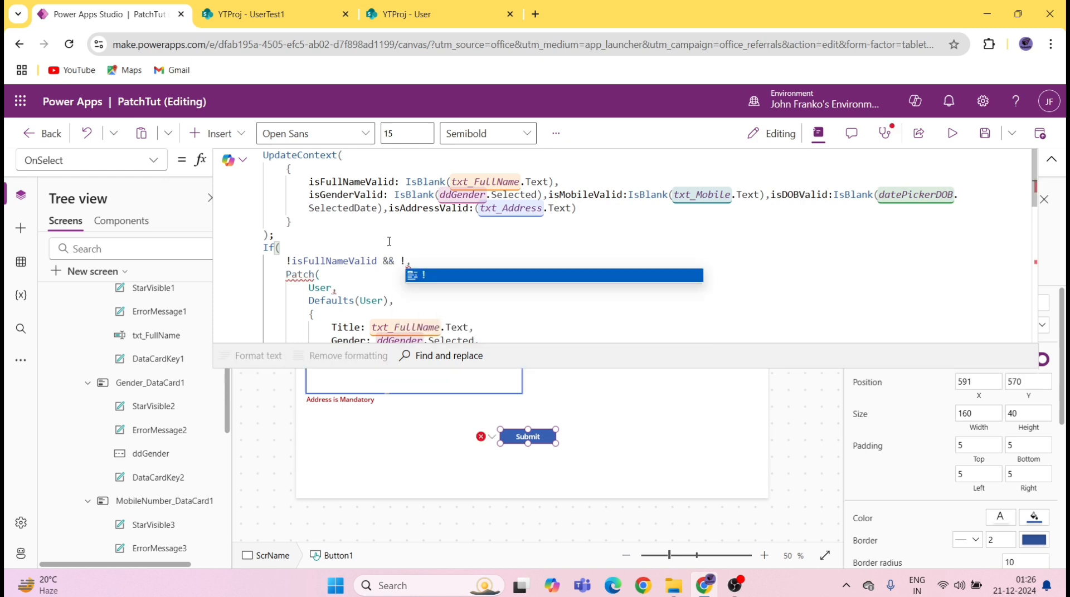
pyautogui.write('is')
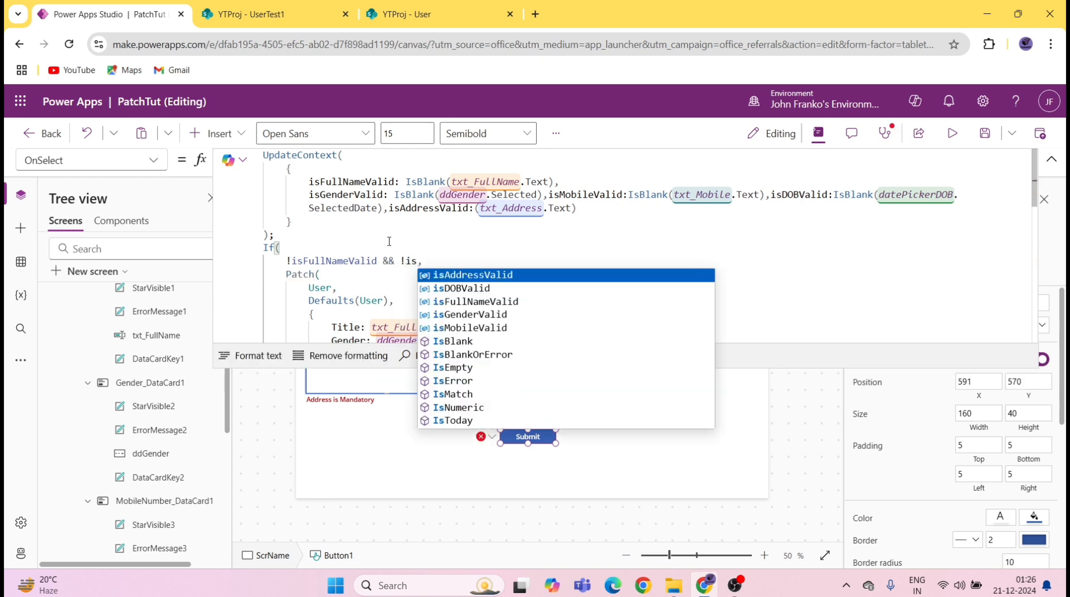
pyautogui.press('Down')
pyautogui.press('Down')
pyautogui.press('Down')
pyautogui.press('Return')
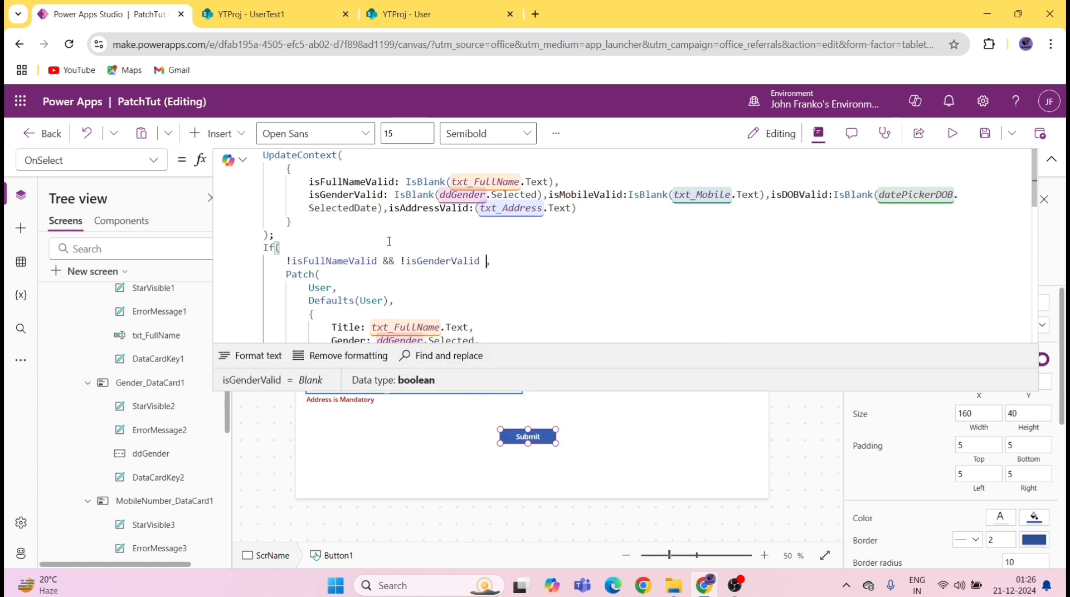
pyautogui.write('&&')
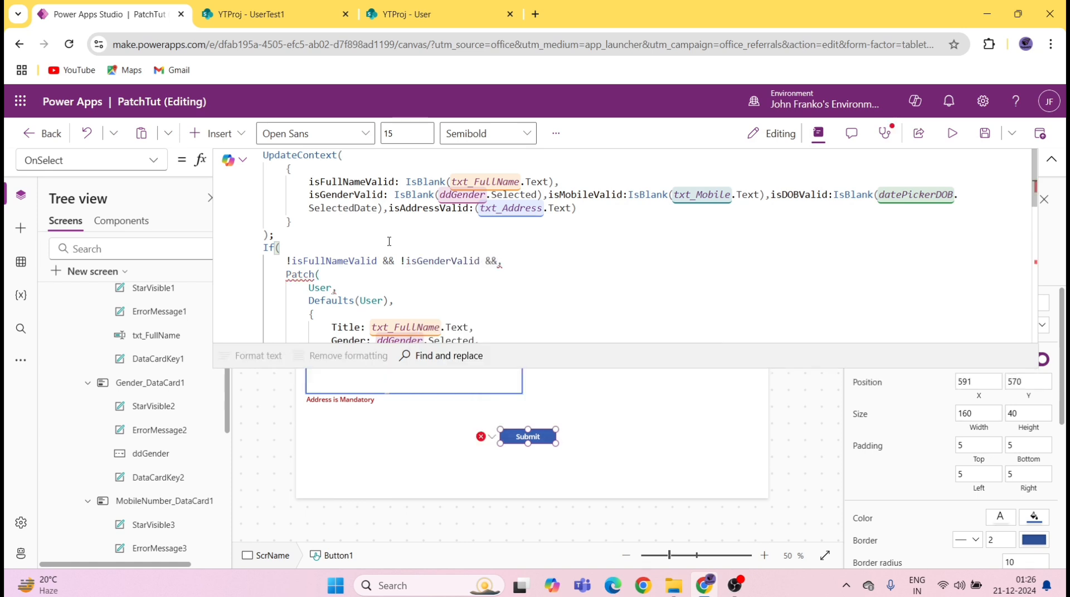
pyautogui.write(' !is')
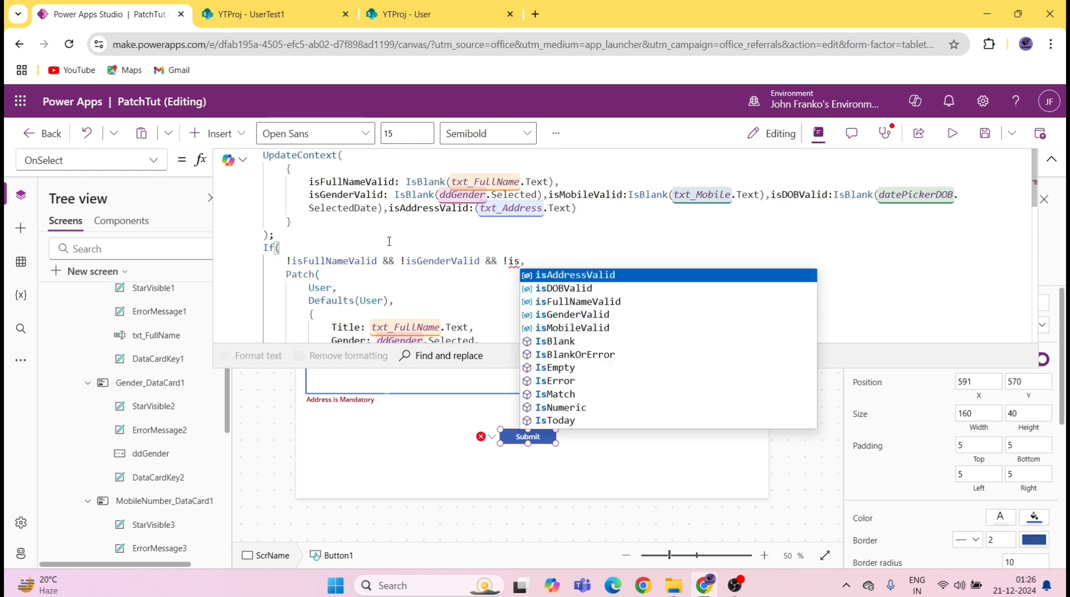
pyautogui.press('Down')
pyautogui.press('Down')
pyautogui.press('Down')
pyautogui.press('Down')
pyautogui.press('Tab')
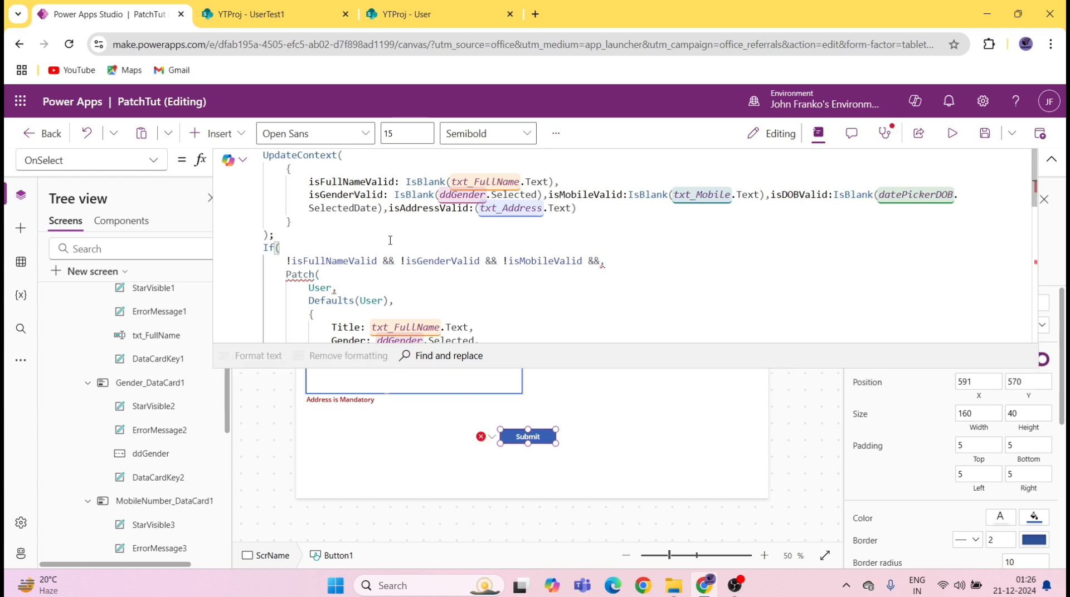
# Step: Append && !isDOBValid && !isAddressValid to the condition
pyautogui.write('&&!')
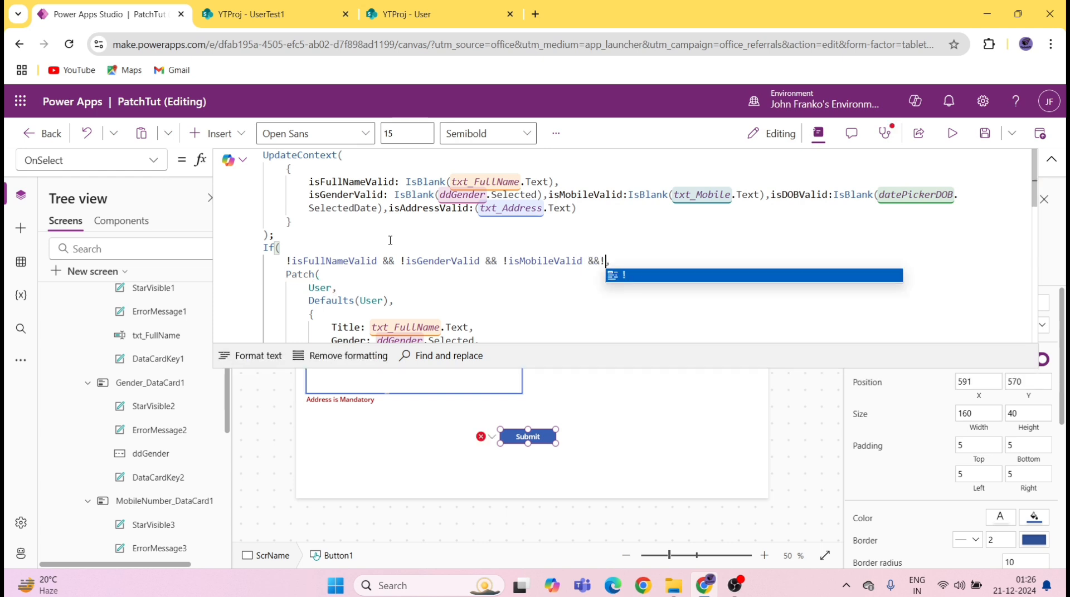
pyautogui.write('i')
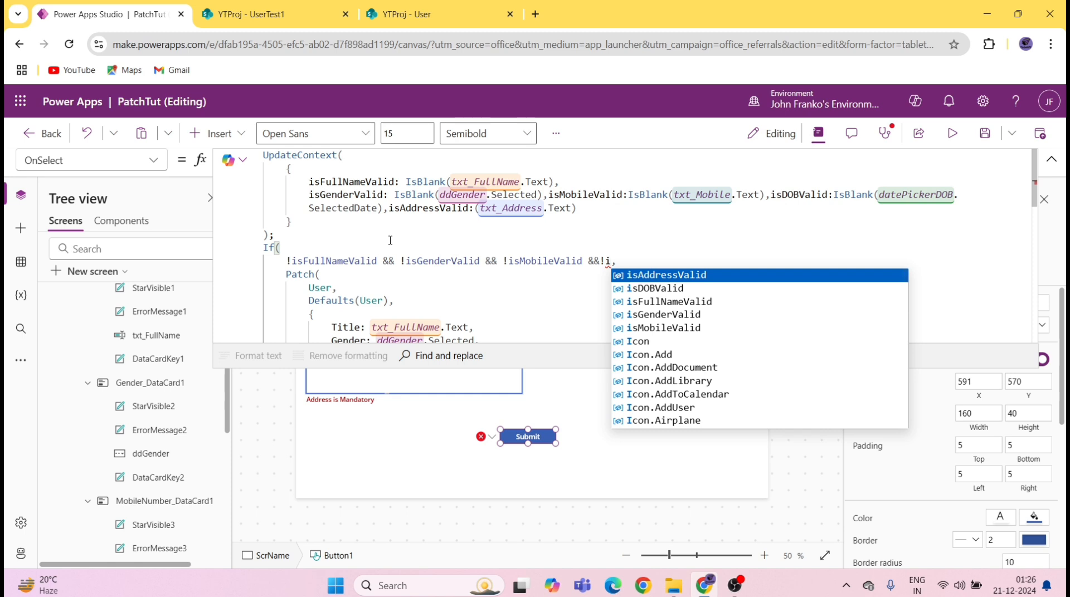
pyautogui.press('Down')
pyautogui.press('Down')
pyautogui.press('Down')
pyautogui.press('Down')
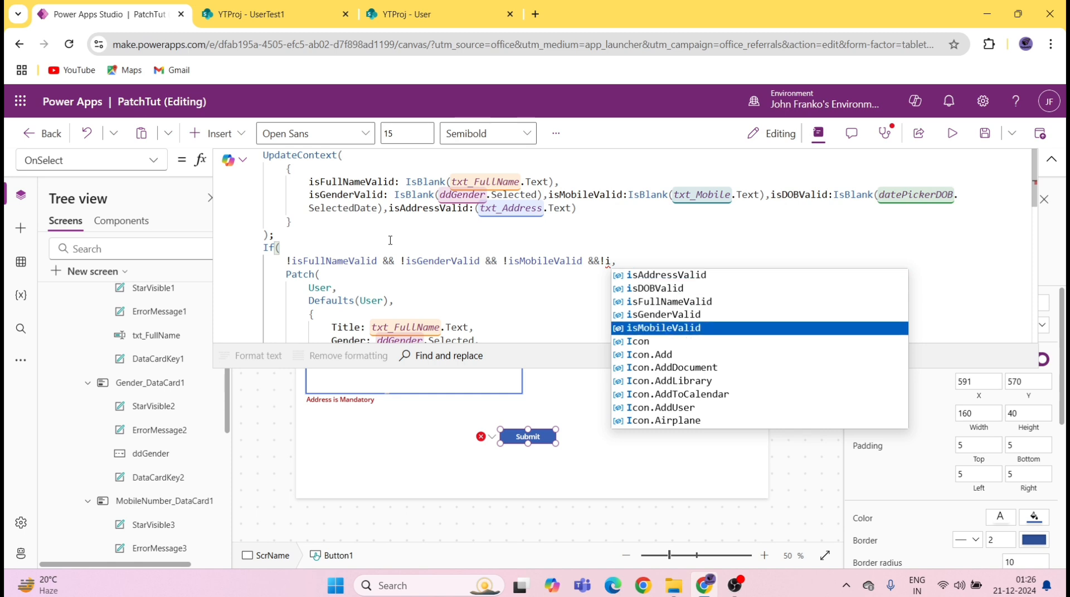
pyautogui.press('Up')
pyautogui.press('Up')
pyautogui.press('Up')
pyautogui.press('Return')
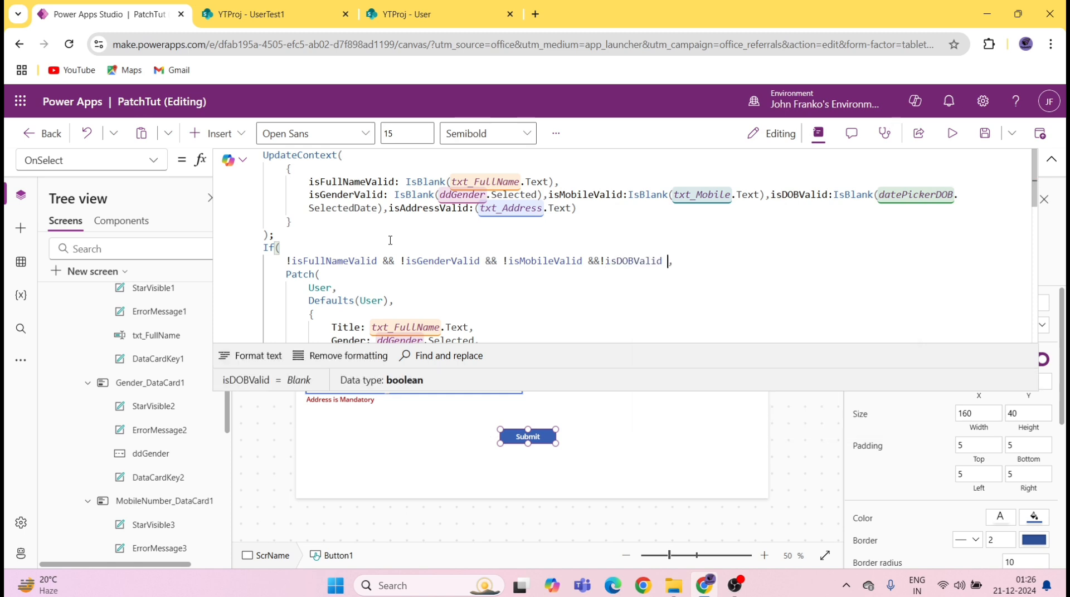
pyautogui.write('&&')
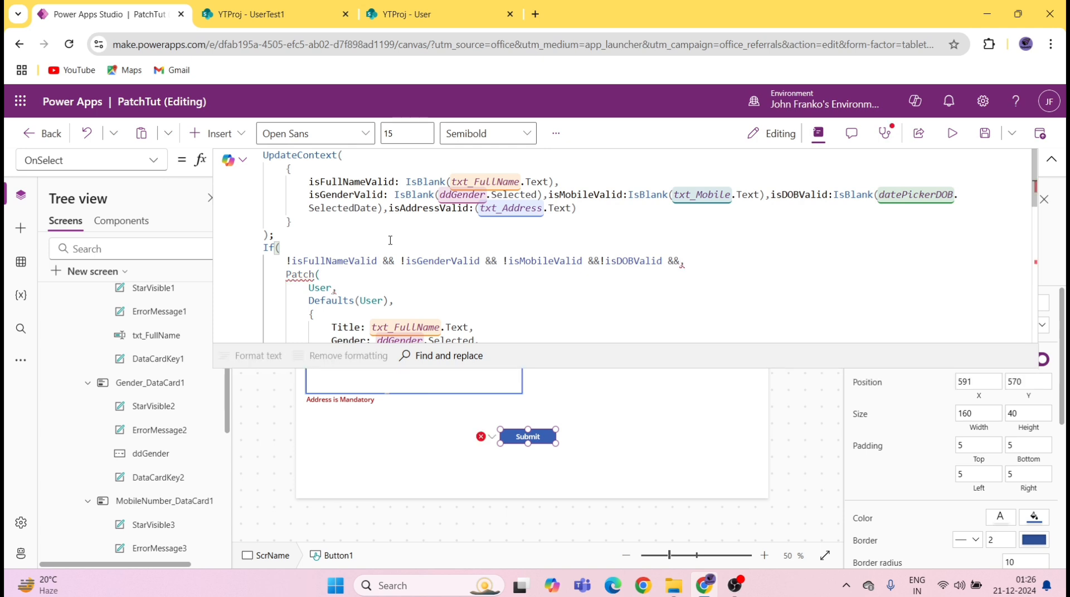
pyautogui.write('!i')
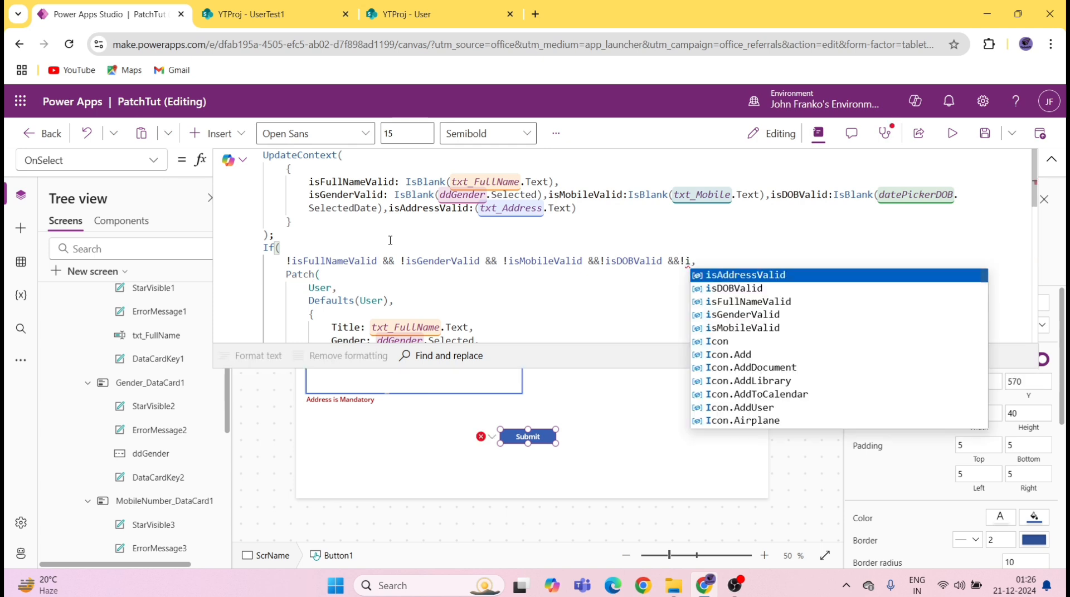
pyautogui.press('Down')
pyautogui.press('Down')
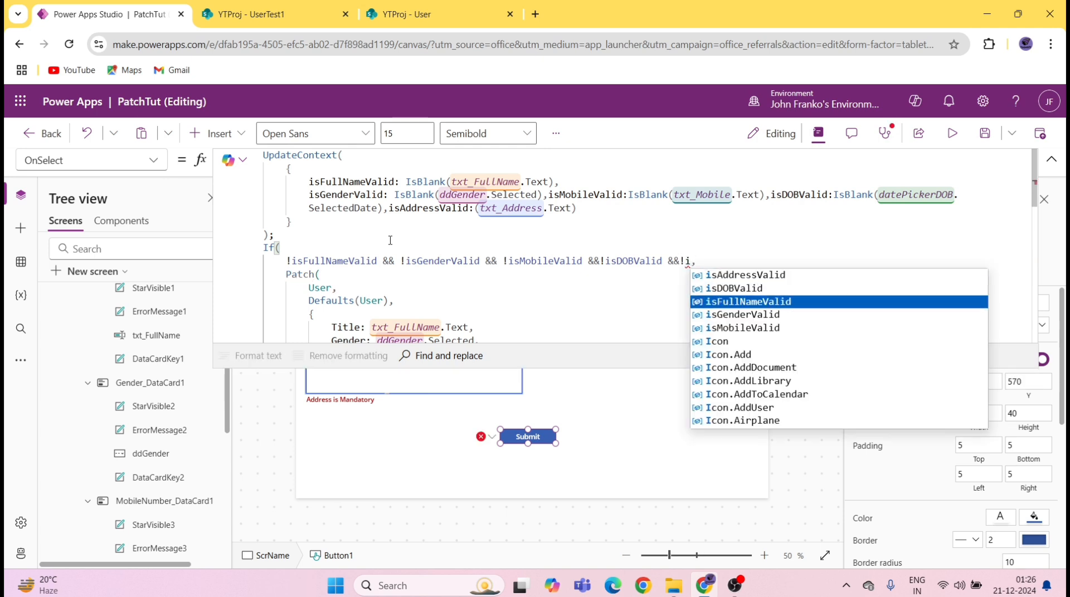
pyautogui.press('Up')
pyautogui.press('Up')
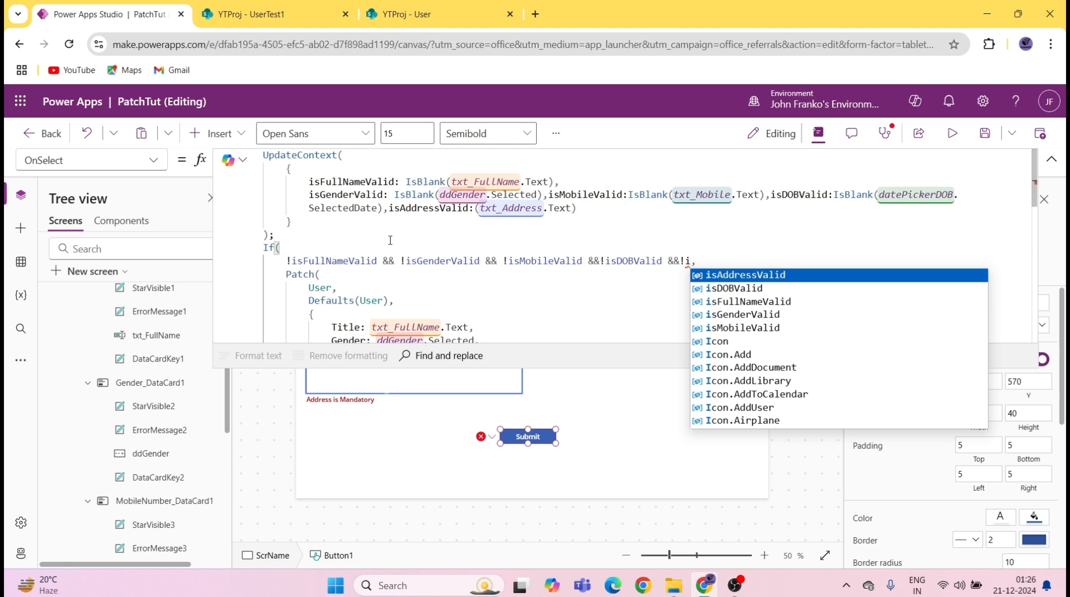
pyautogui.press('Tab')
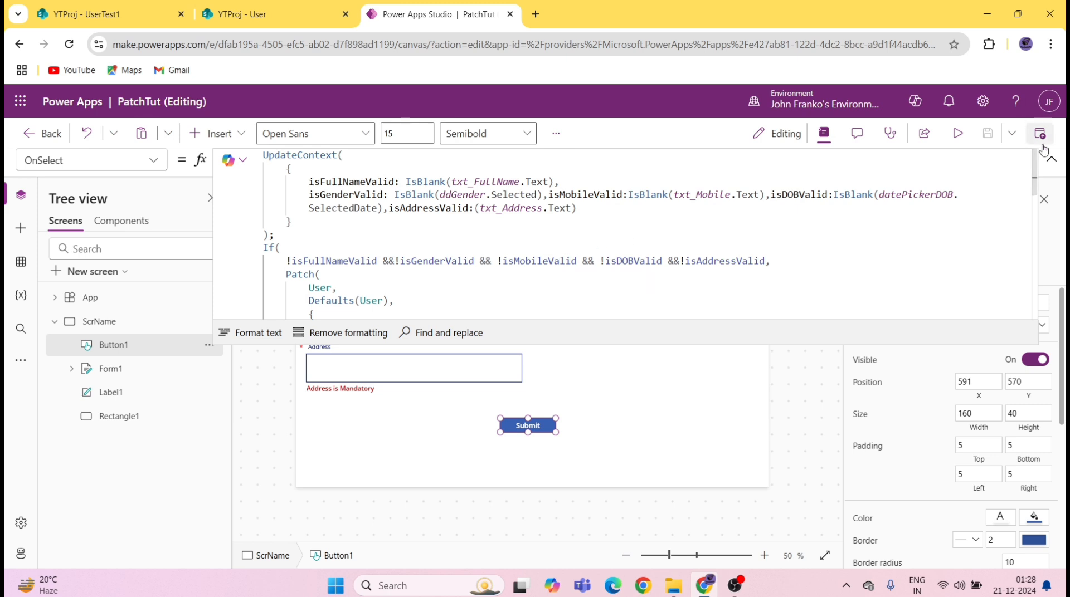
# Step: Collapse the formula editor and select the Gender is Mandatory error label
pyautogui.click(1051, 159)
pyautogui.click(599, 287)
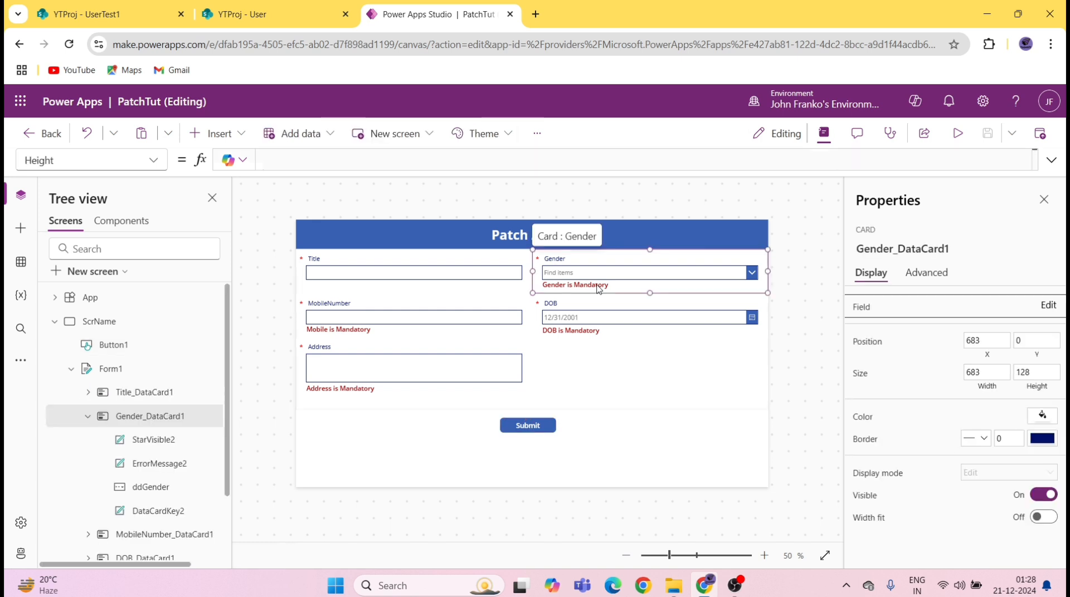
pyautogui.click(596, 285)
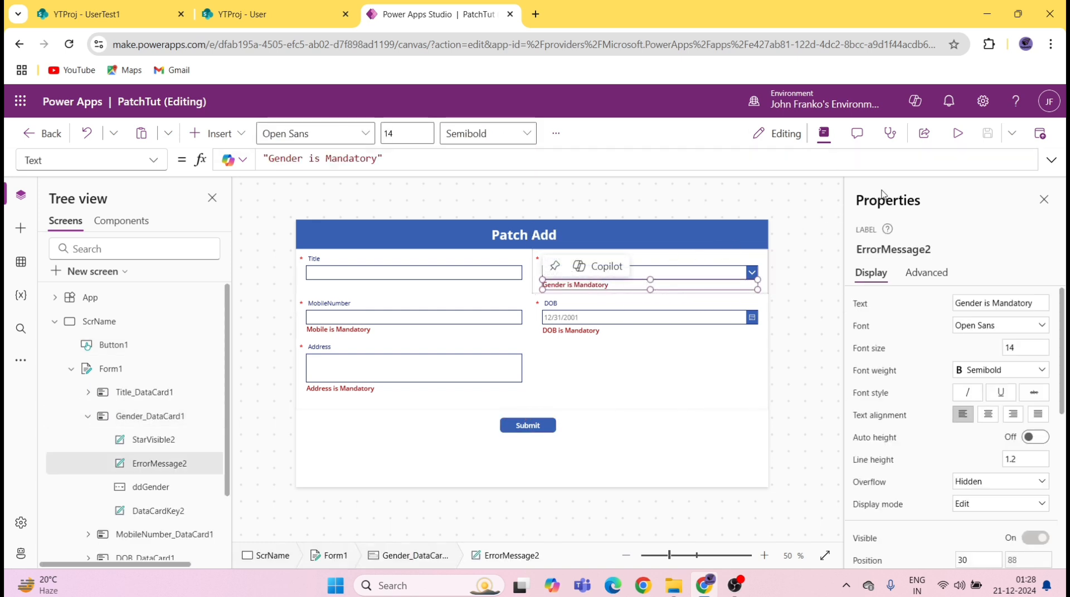
# Step: Preview the app, enter a full name in Title, and submit with only a title
pyautogui.click(956, 134)
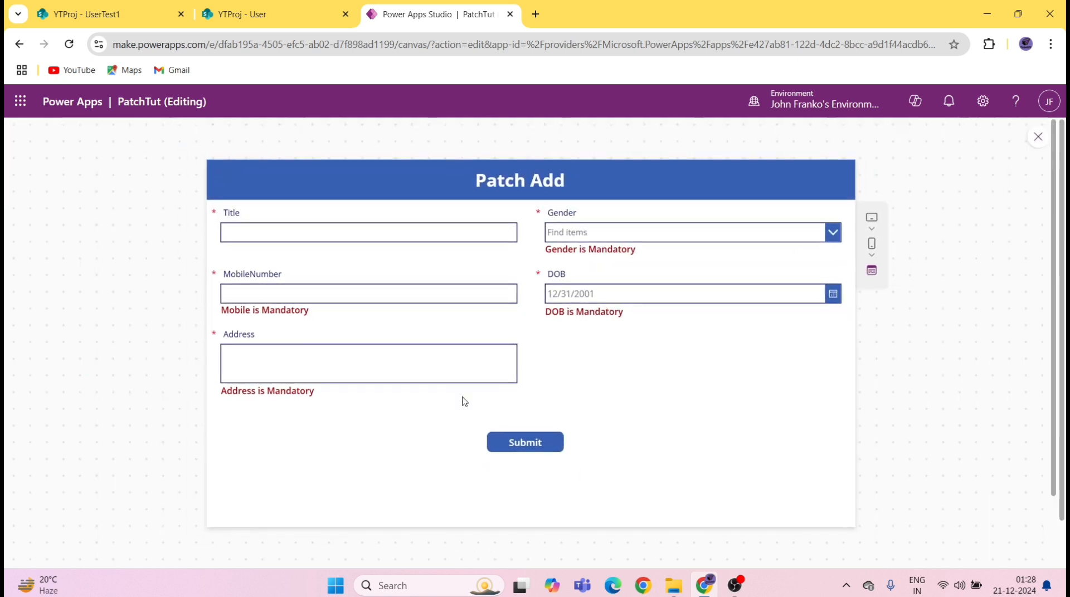
pyautogui.click(320, 234)
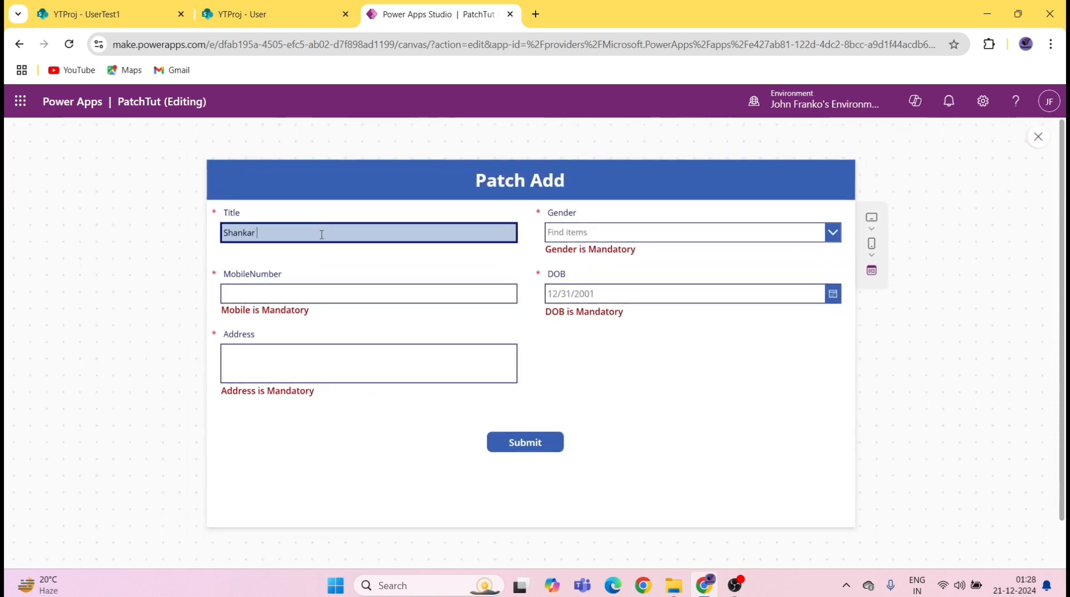
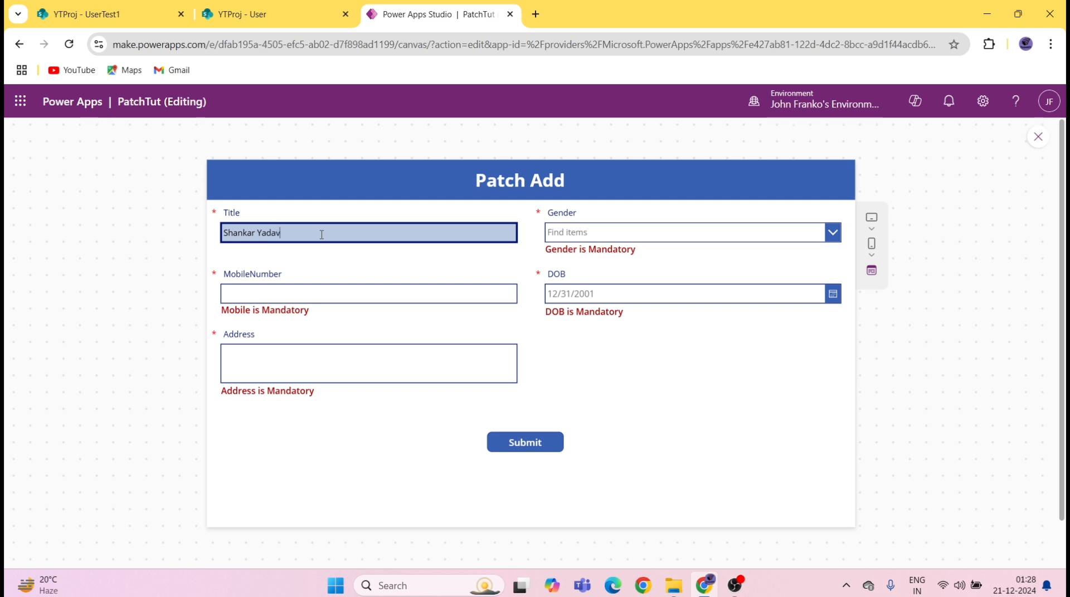
pyautogui.click(523, 444)
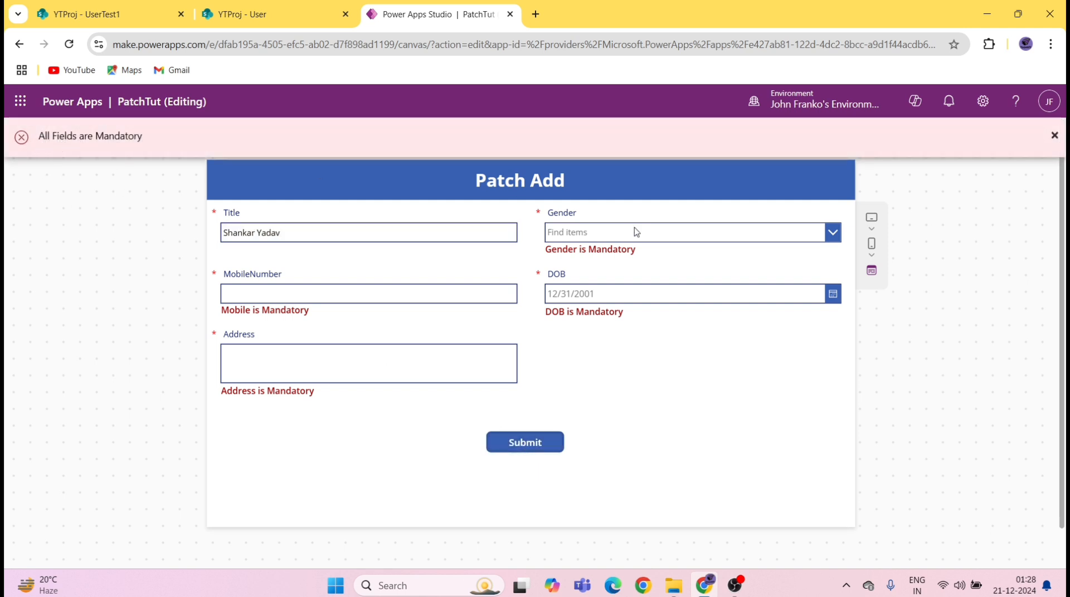
# Step: Choose Male as the gender and submit again to test validation
pyautogui.click(610, 229)
pyautogui.click(584, 256)
pyautogui.click(398, 293)
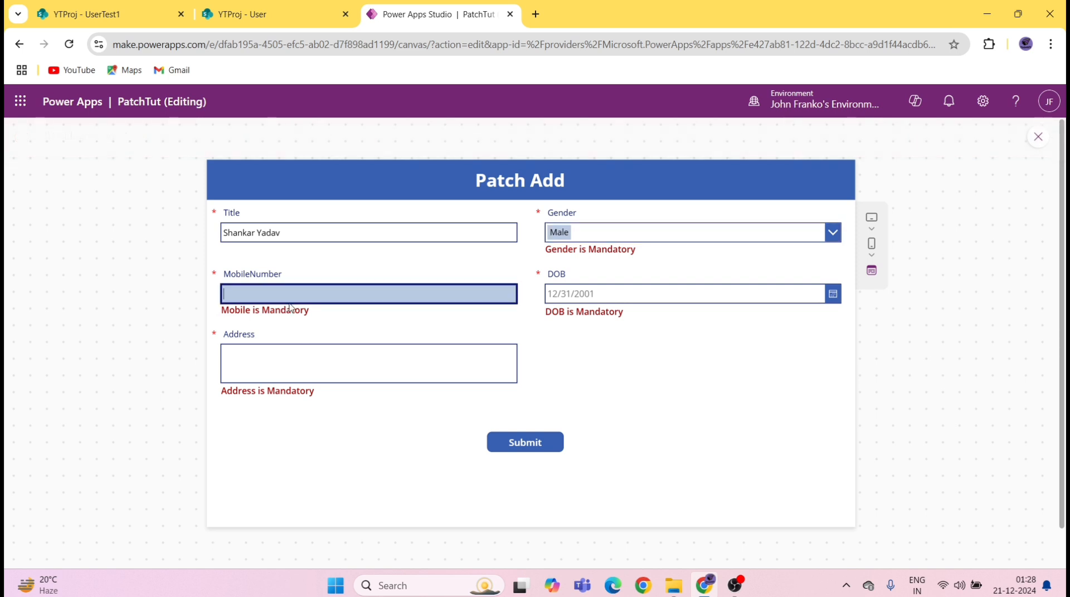
pyautogui.click(524, 443)
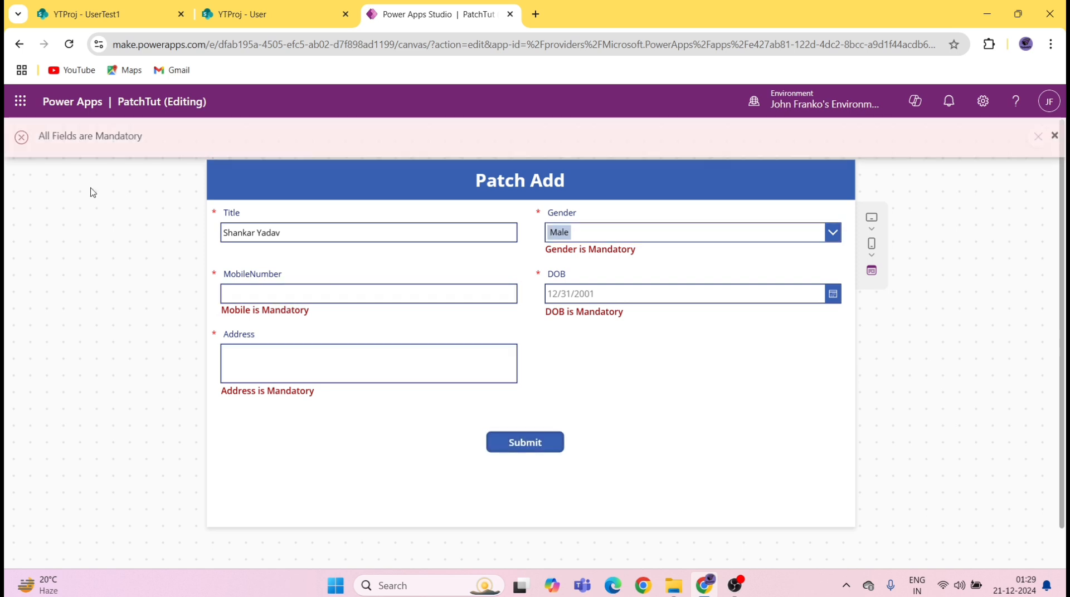
# Step: Start entering the mobile number and inspect the Gender error message text
pyautogui.click(237, 289)
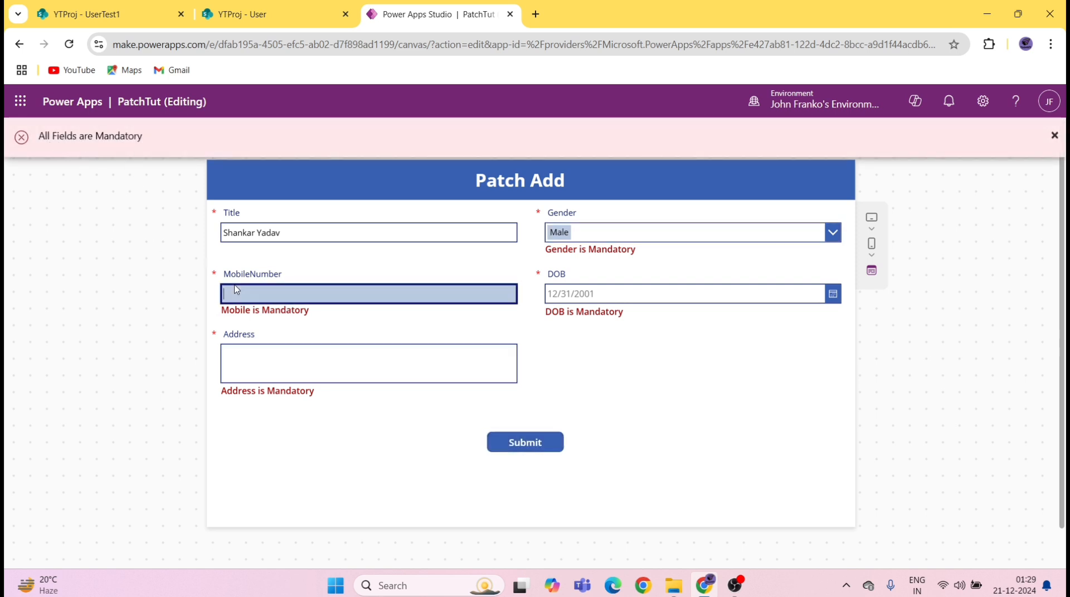
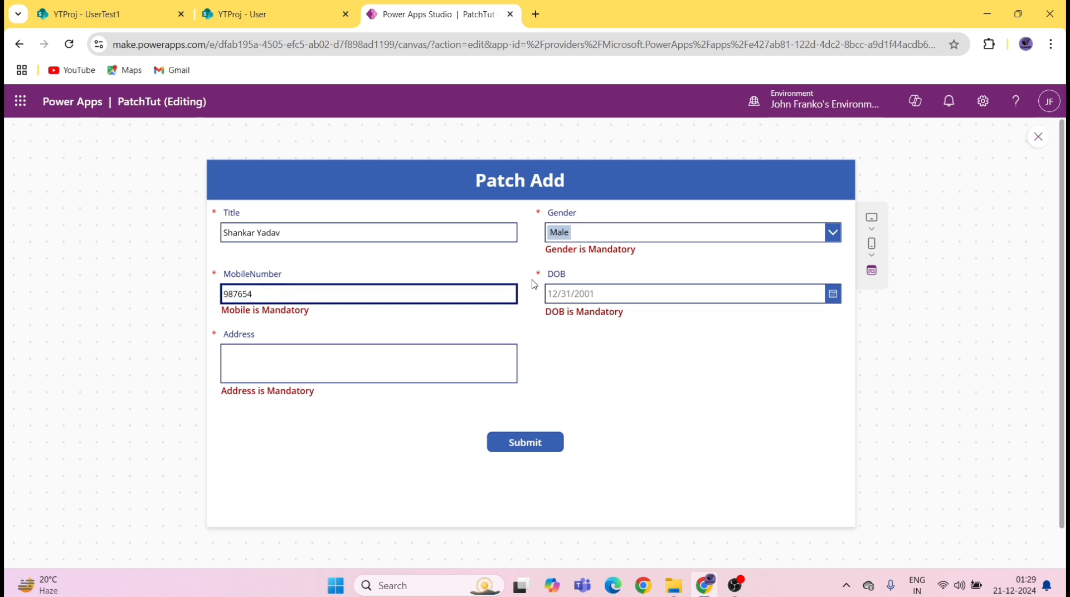
pyautogui.moveTo(569, 252); pyautogui.dragTo(546, 258)
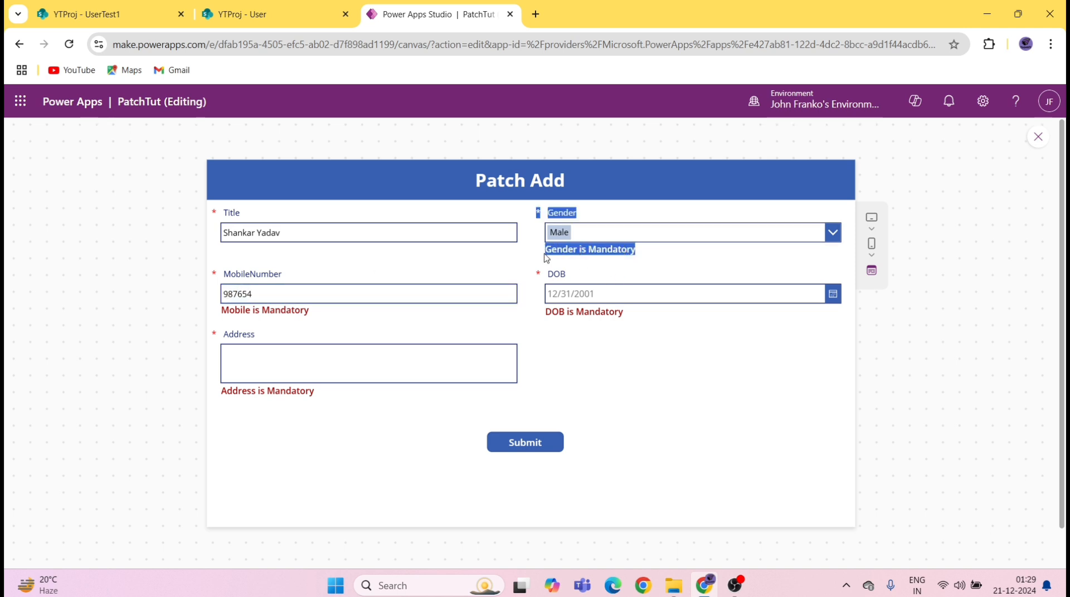
pyautogui.click(605, 254)
pyautogui.moveTo(640, 253); pyautogui.dragTo(538, 254)
pyautogui.click(576, 256)
pyautogui.click(653, 255)
# Step: Finish the mobile number and set the date of birth to 12/8/1993
pyautogui.click(351, 292)
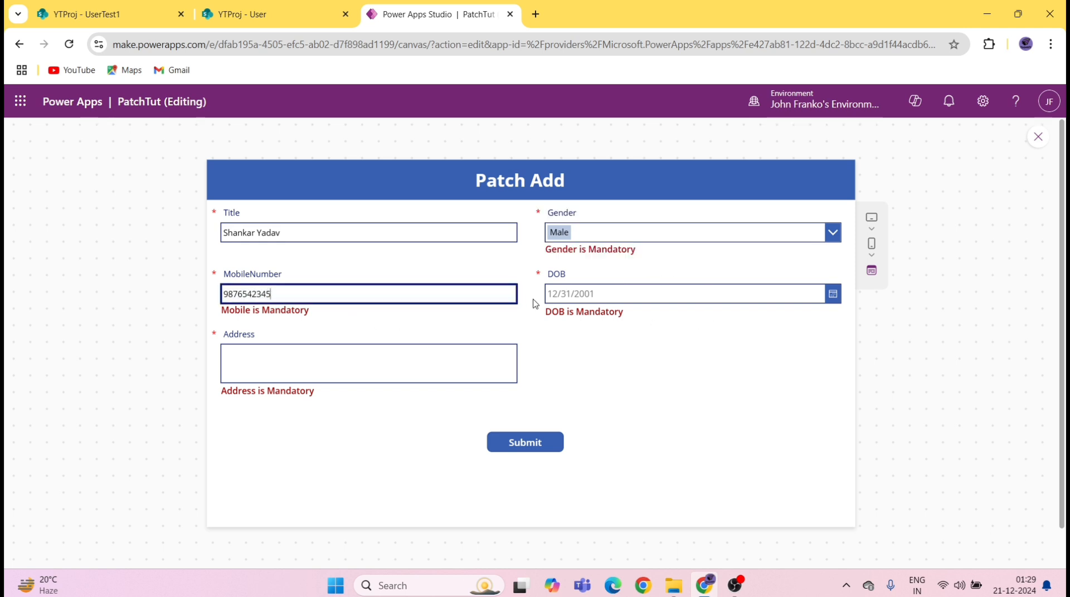
pyautogui.click(611, 295)
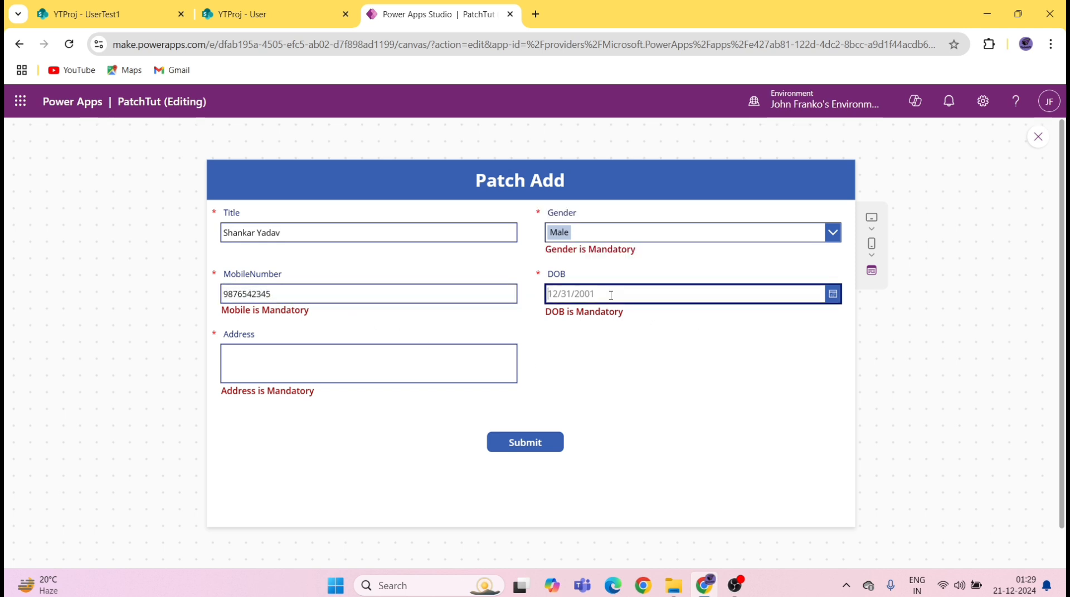
pyautogui.click(832, 293)
pyautogui.click(655, 350)
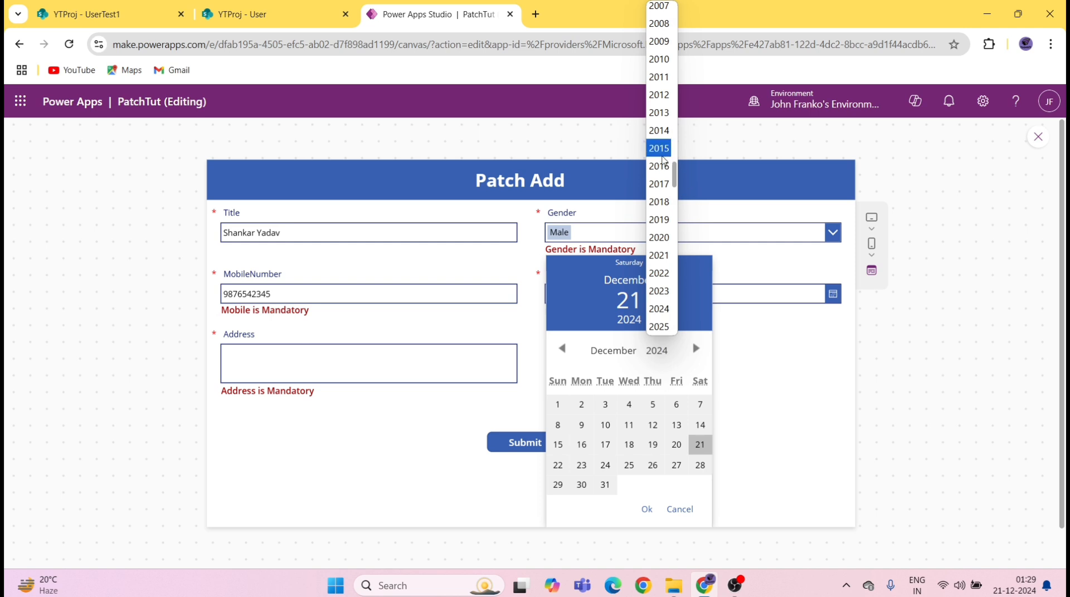
pyautogui.scroll(6, 663, 160)
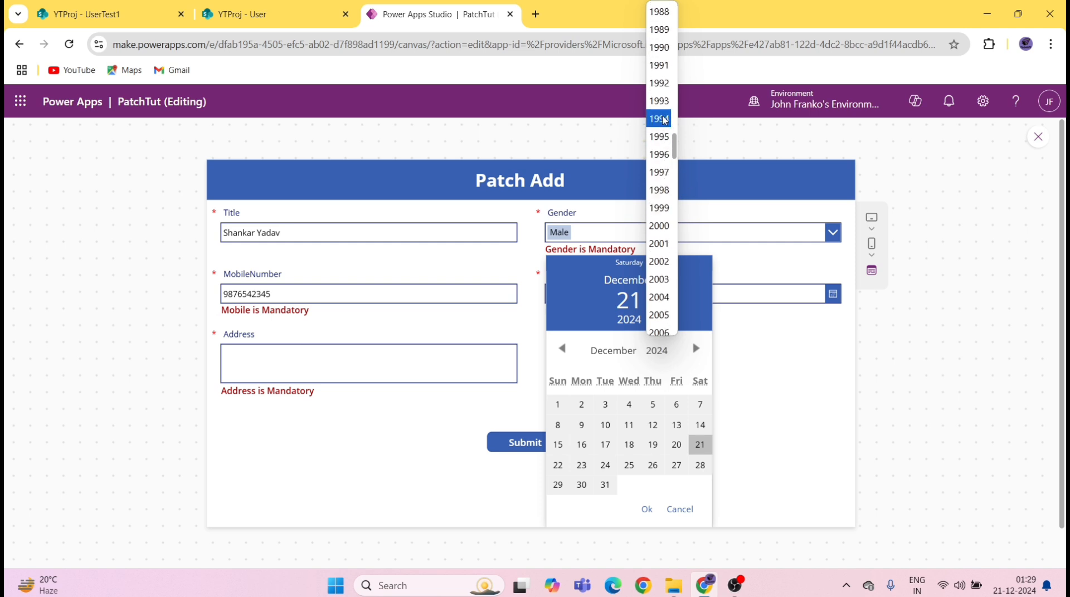
pyautogui.click(659, 100)
pyautogui.click(630, 426)
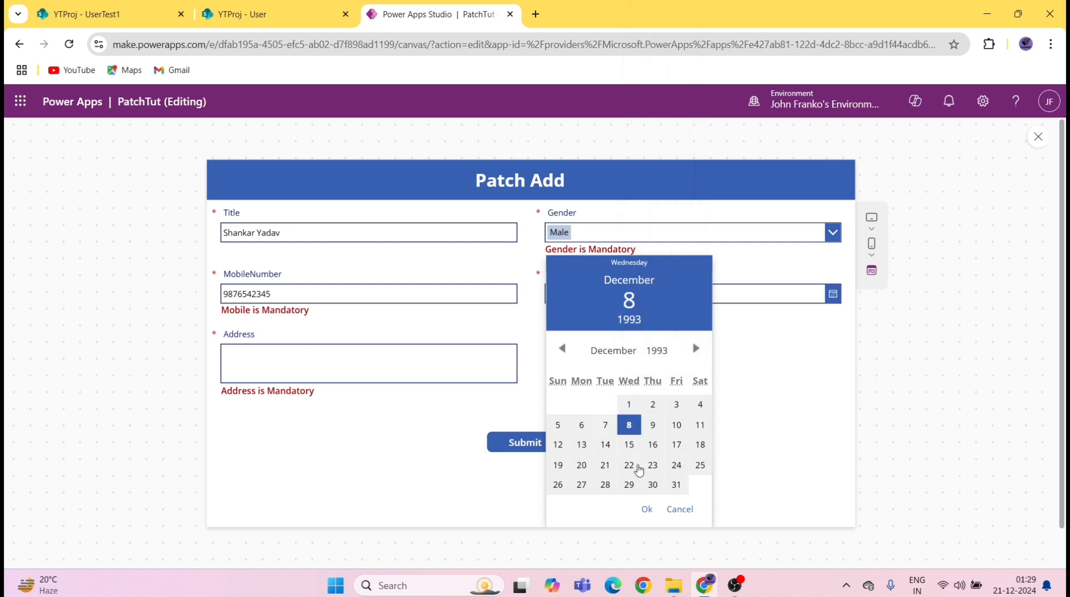
pyautogui.click(646, 508)
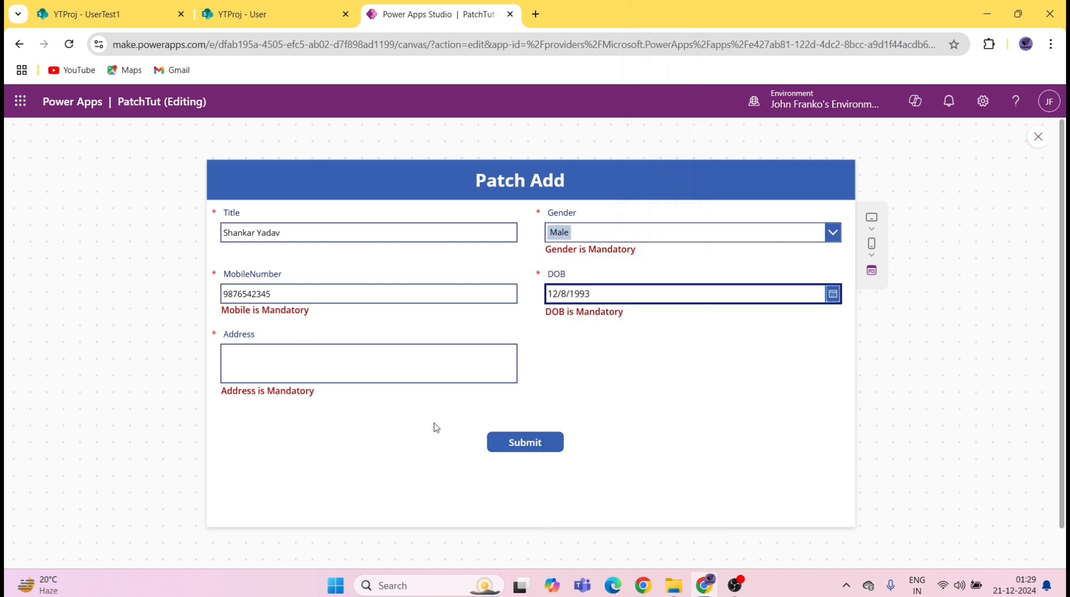
# Step: Submit the form, then reload the SharePoint User list to see the new record
pyautogui.click(526, 444)
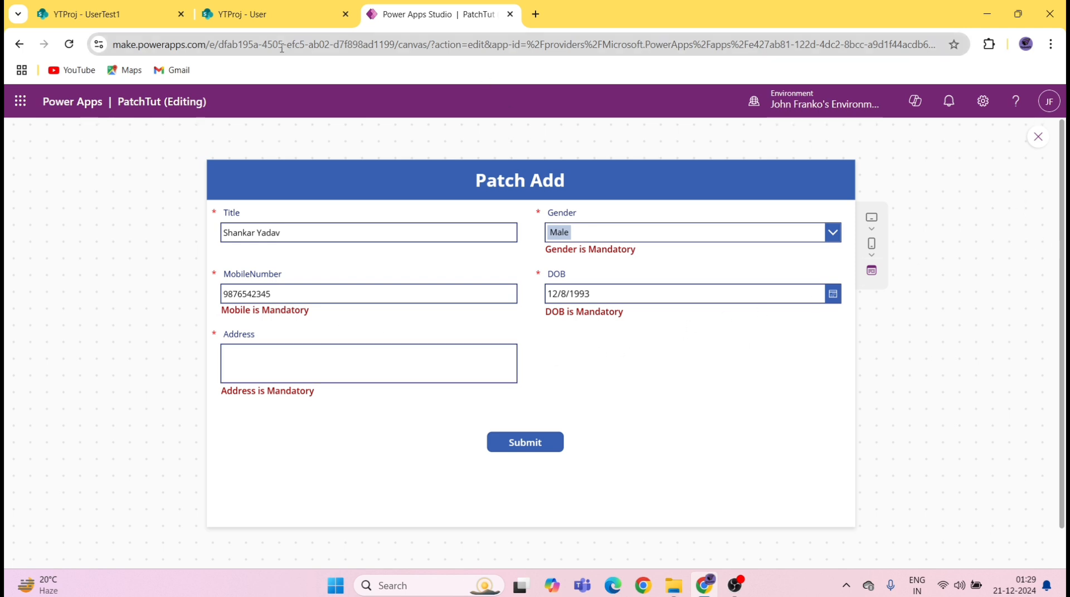
pyautogui.click(262, 20)
pyautogui.click(72, 45)
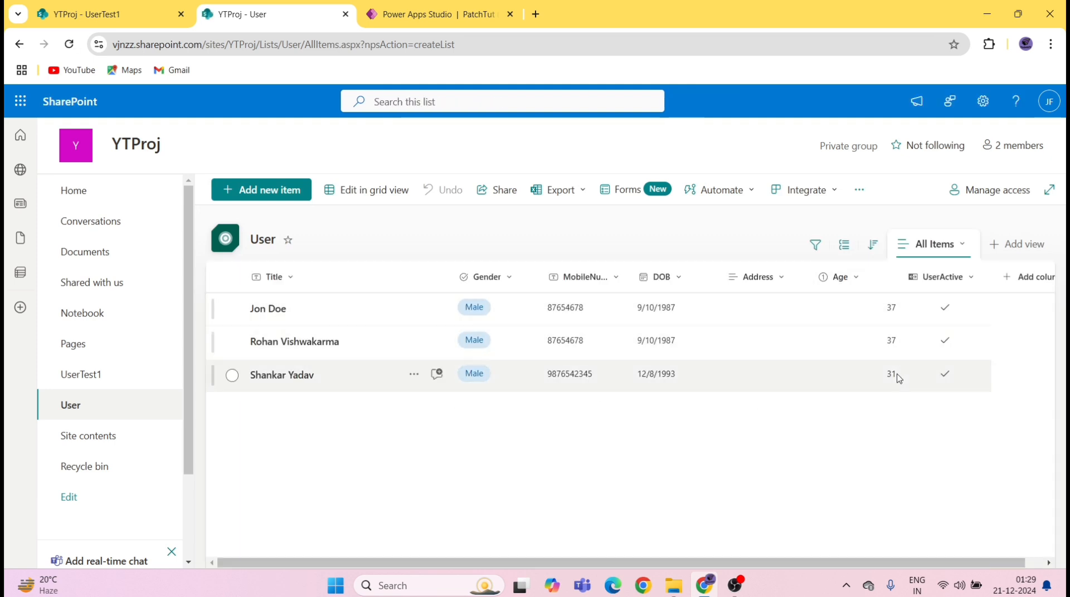
# Step: Return to the Power Apps Studio tab after checking the new User row
pyautogui.click(448, 13)
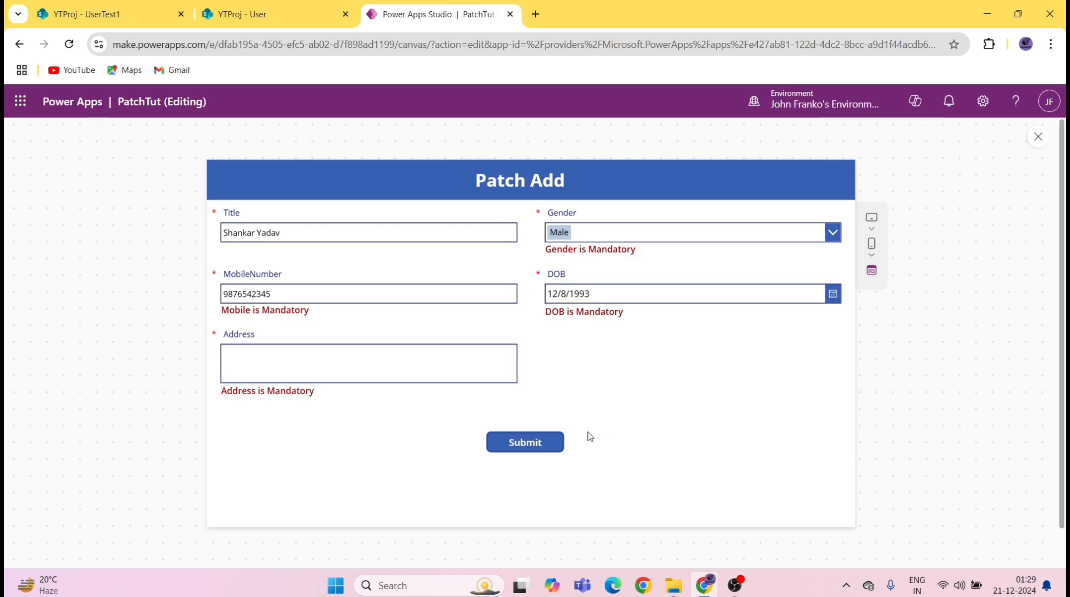
# Step: Close preview and reformat Button1's OnSelect formula one property per line
pyautogui.click(1037, 136)
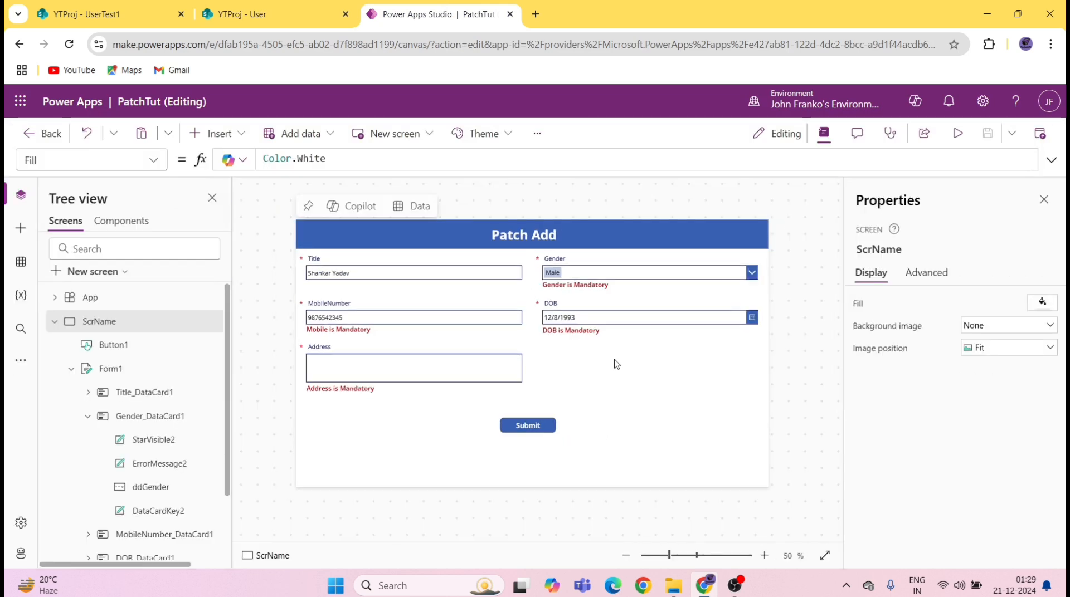
pyautogui.click(530, 426)
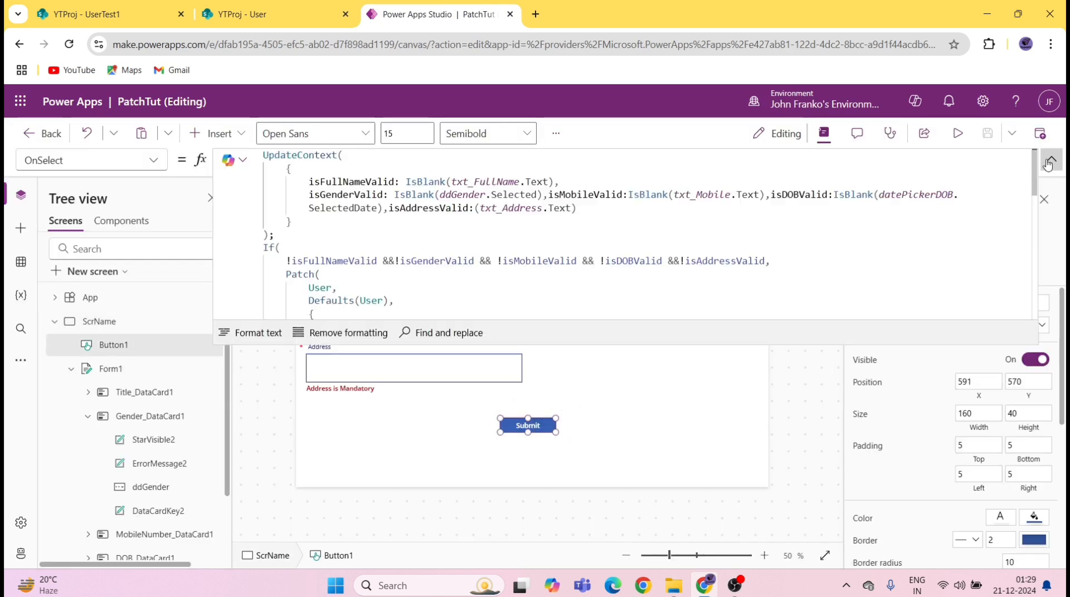
pyautogui.scroll(-5, 413, 275)
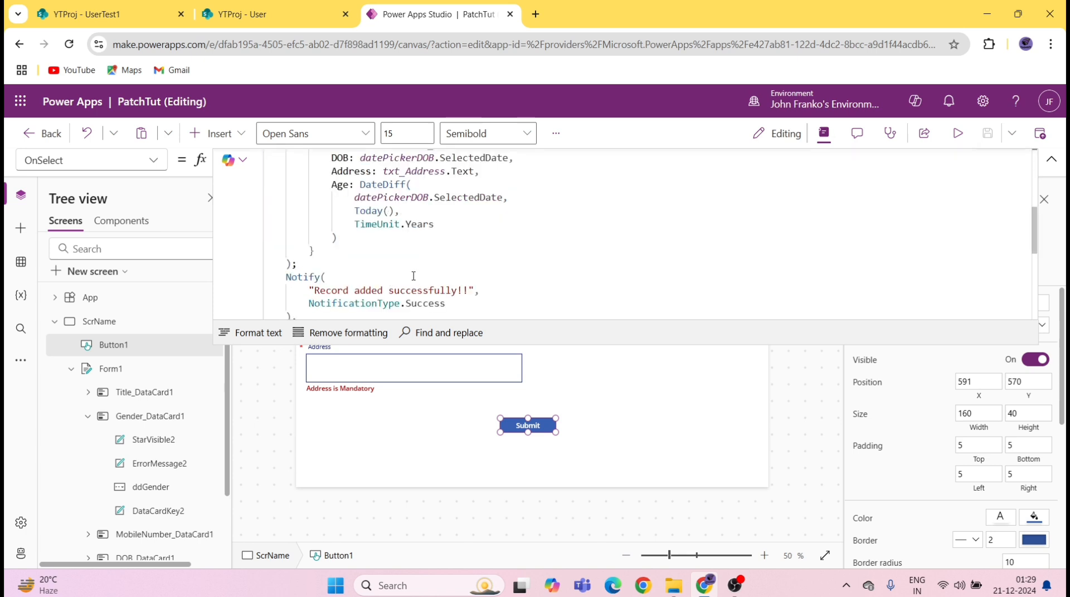
pyautogui.scroll(4, 477, 273)
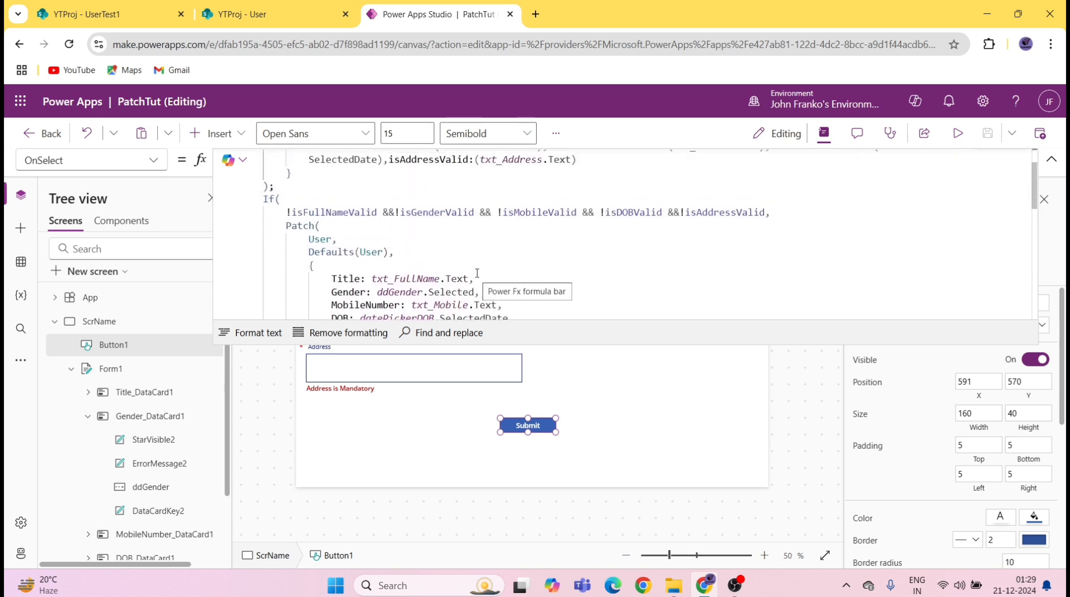
pyautogui.click(684, 212)
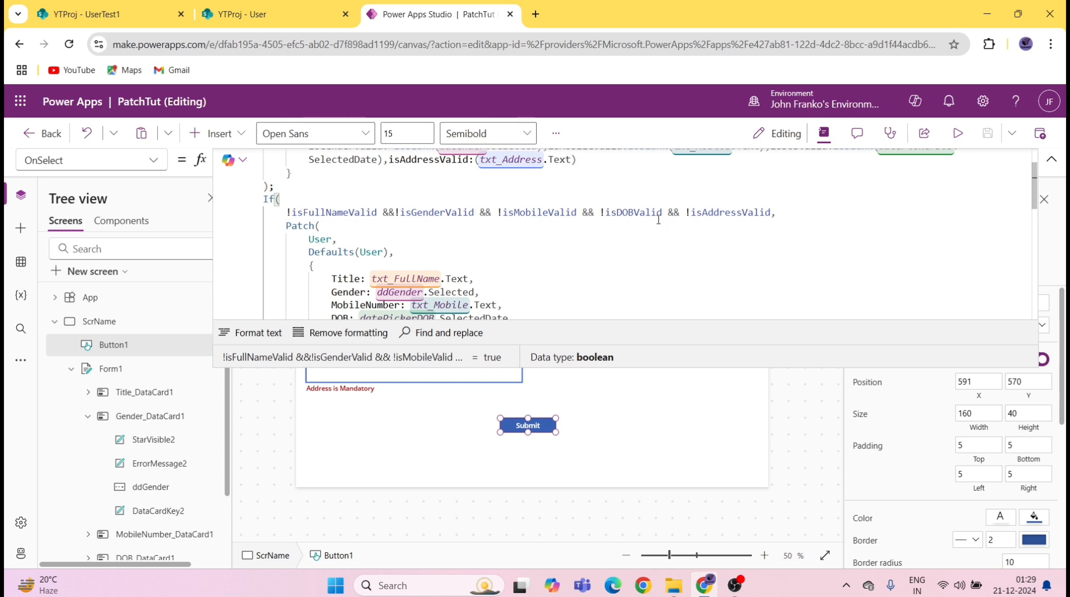
pyautogui.click(234, 332)
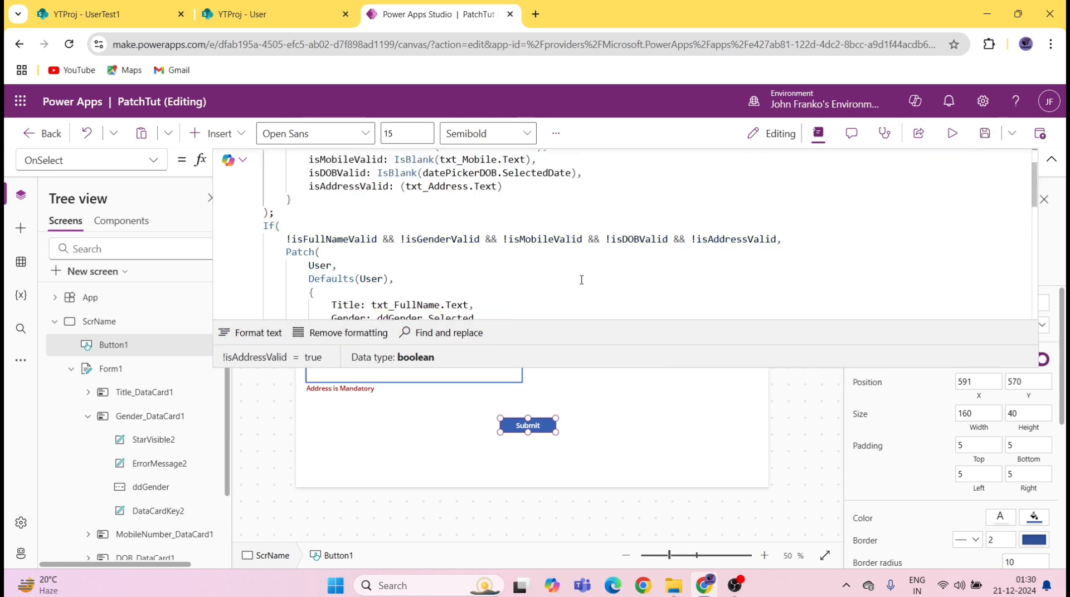
# Step: Change the address check to IsBlank(txt_Address.Text) and save the app
pyautogui.click(400, 175)
pyautogui.click(402, 187)
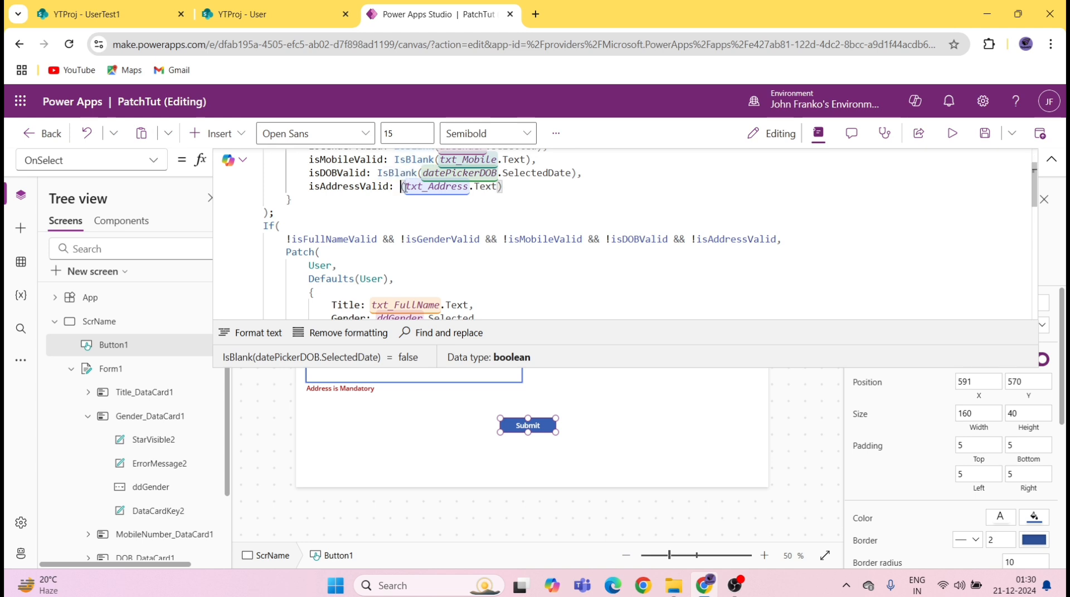
pyautogui.write('IsBlank')
pyautogui.hotkey('ctrl', 's')
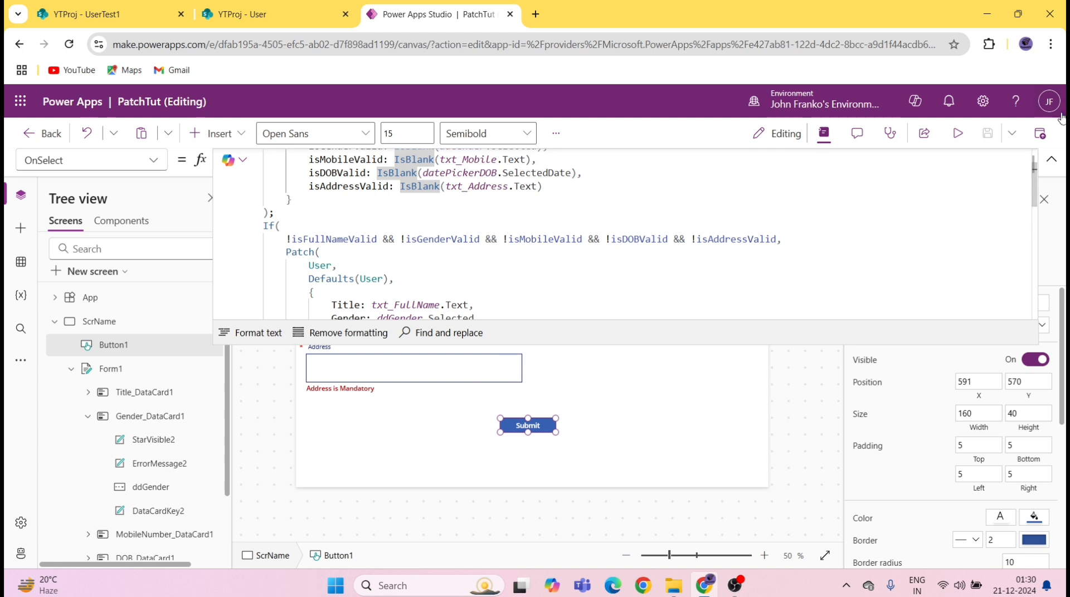
pyautogui.scroll(2, 406, 205)
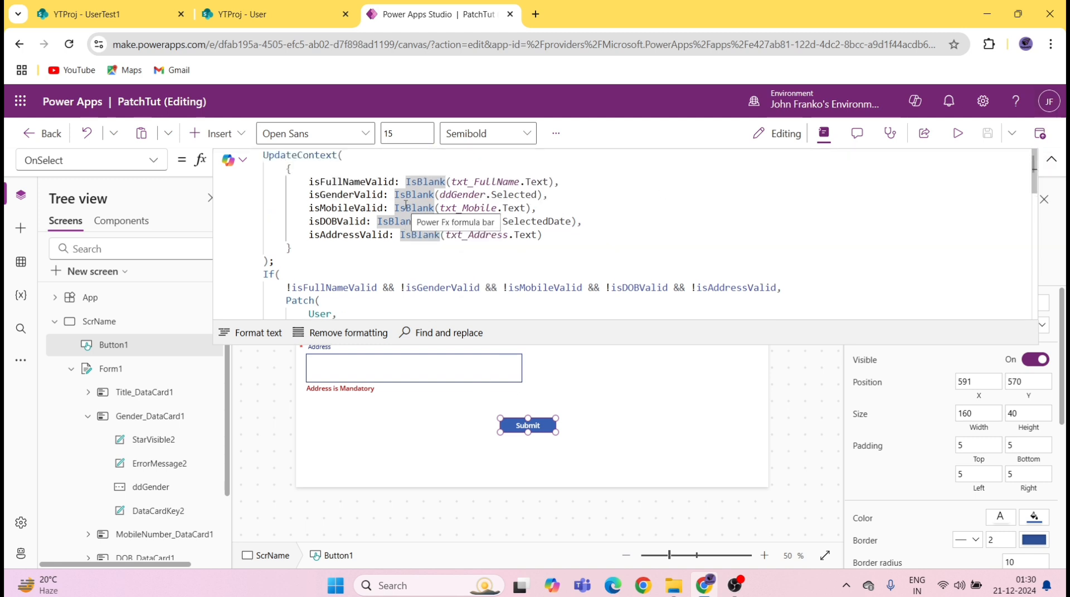
pyautogui.doubleClick(379, 195)
pyautogui.hotkey('ctrl', 'c')
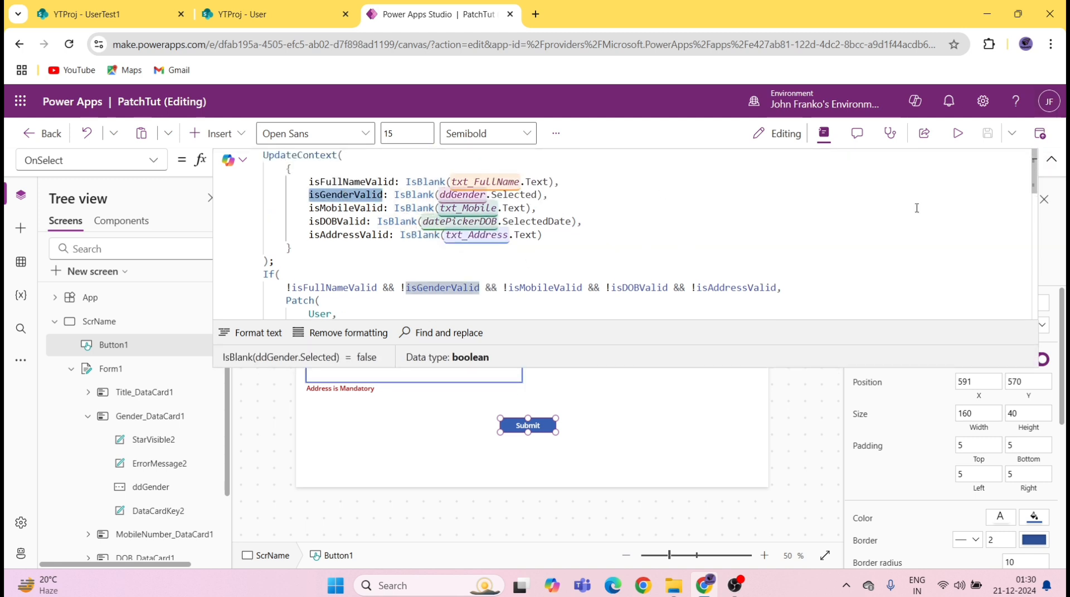
pyautogui.click(1051, 160)
# Step: Set the Gender is Mandatory label's Visible to isGenderValid and save
pyautogui.click(638, 286)
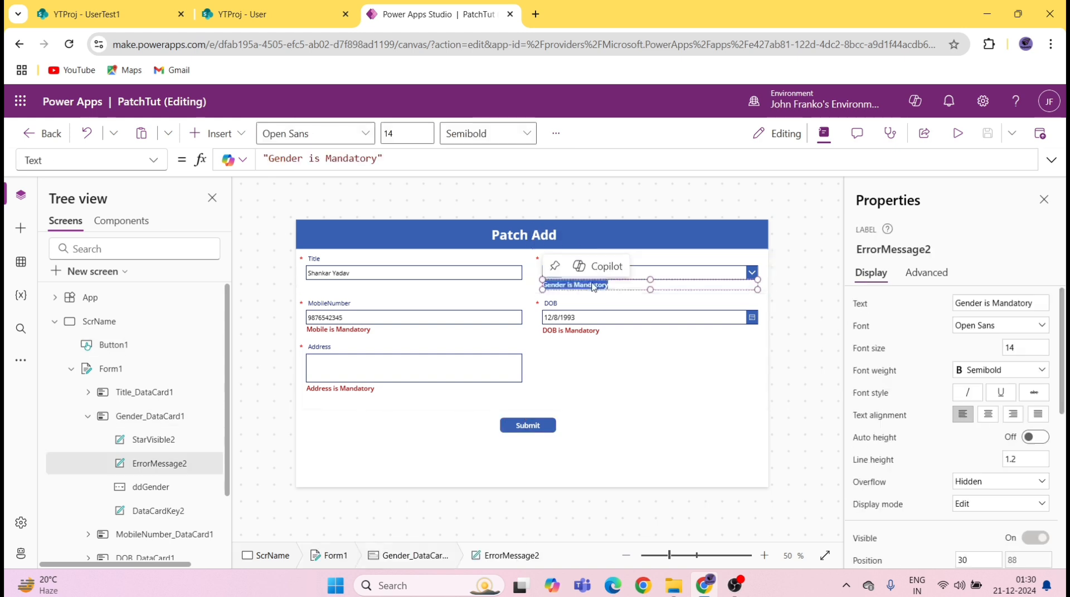
pyautogui.click(152, 160)
pyautogui.scroll(-3, 93, 434)
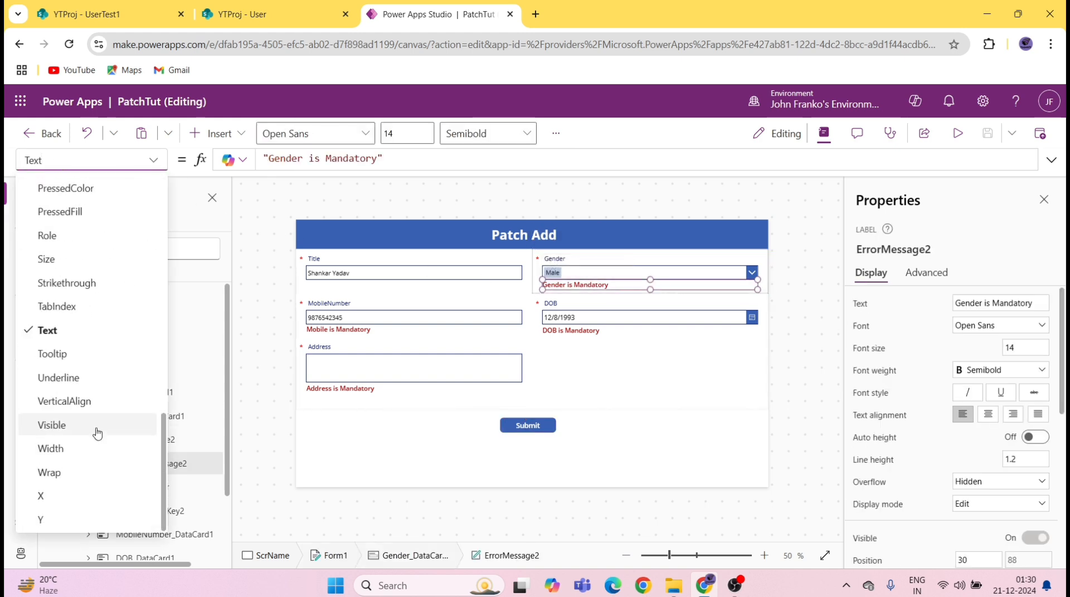
pyautogui.click(91, 429)
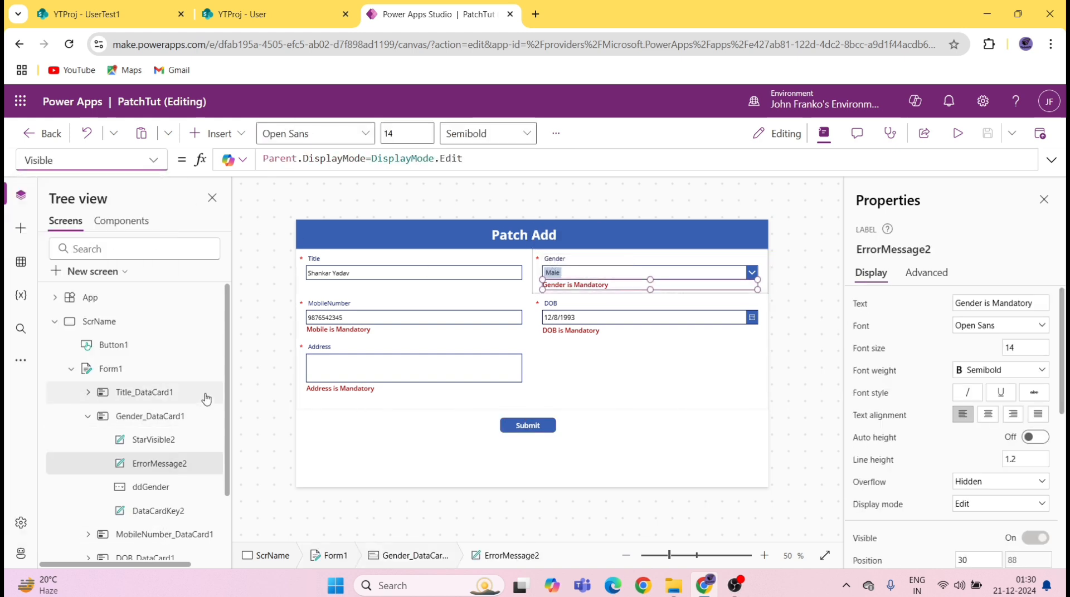
pyautogui.click(468, 159)
pyautogui.hotkey('ctrl', 'a')
pyautogui.hotkey('ctrl', 'v')
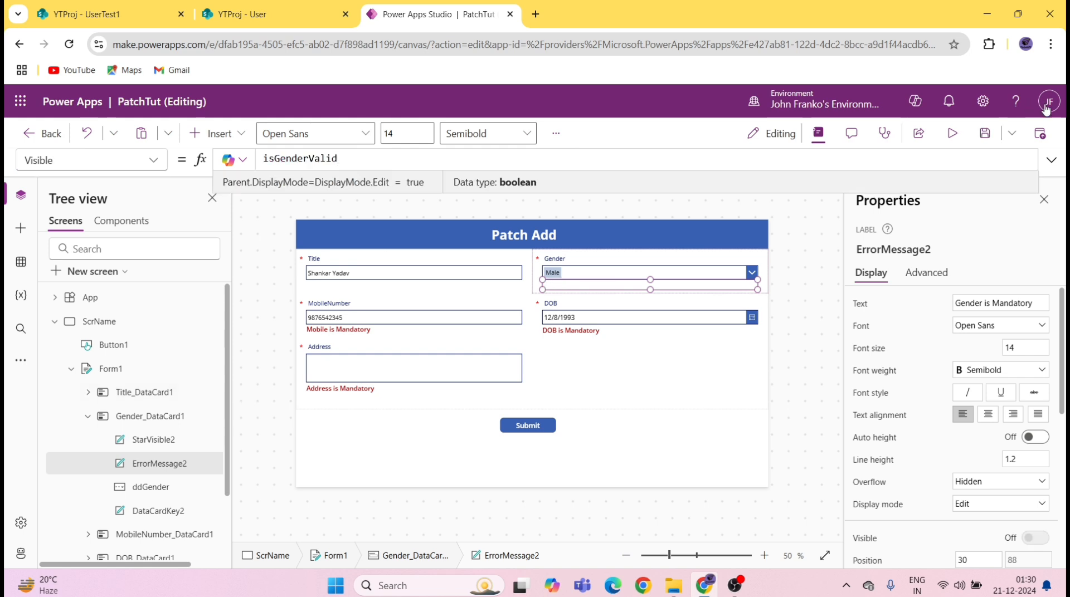
pyautogui.click(987, 133)
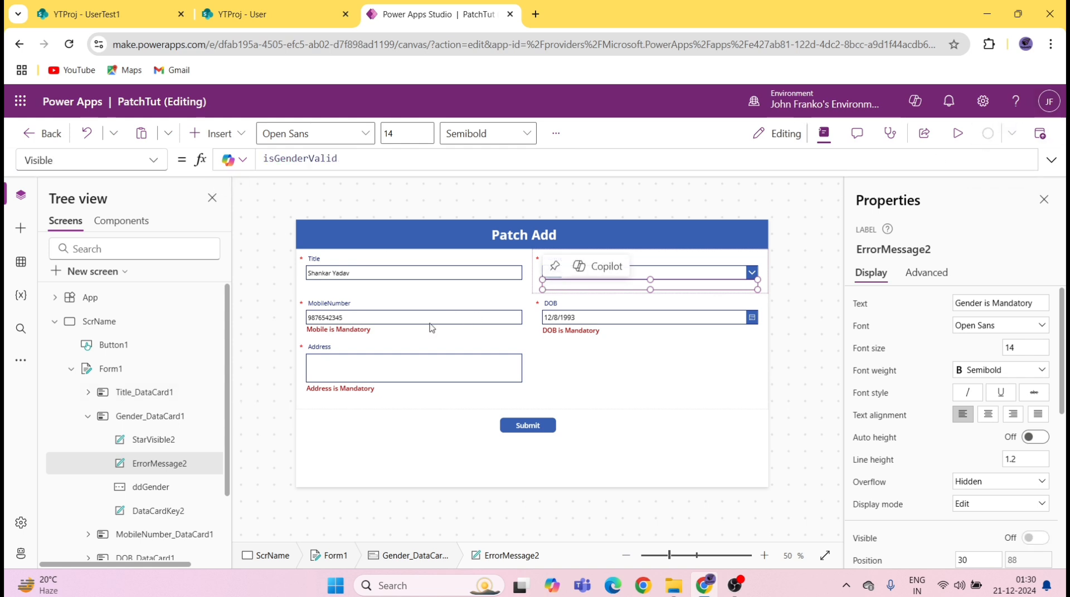
# Step: Look up isMobileValid in the Submit formula and open the Mobile label's Visible property
pyautogui.click(528, 429)
pyautogui.click(1051, 160)
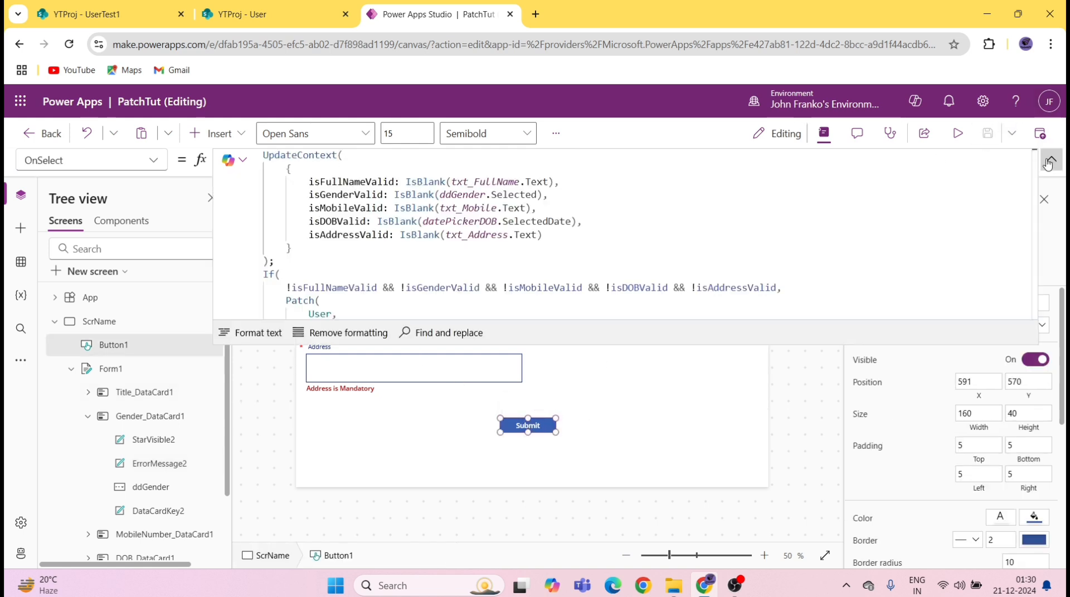
pyautogui.doubleClick(340, 208)
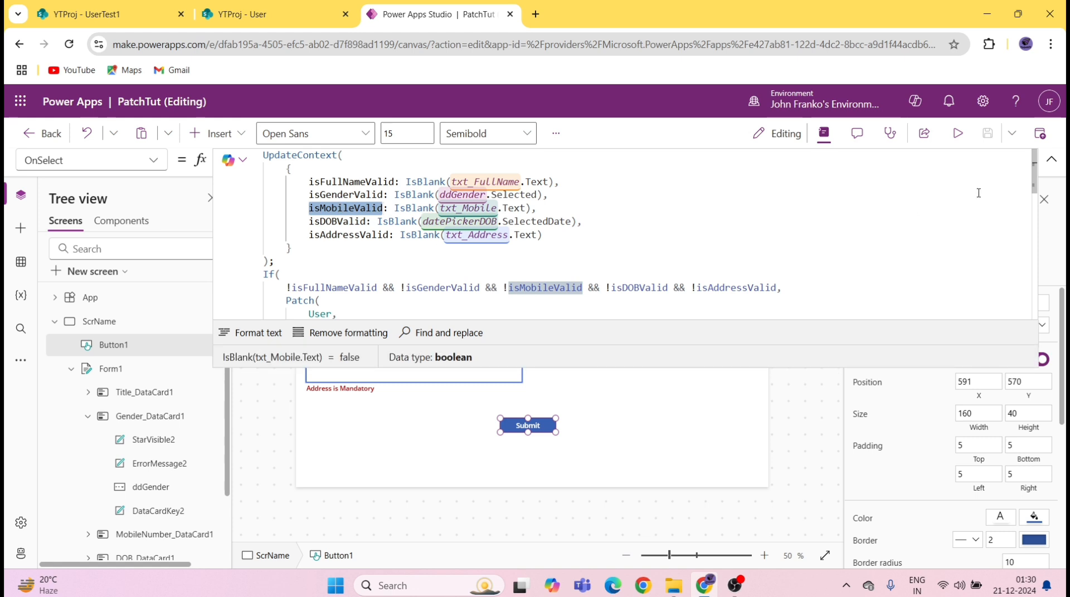
pyautogui.click(1051, 160)
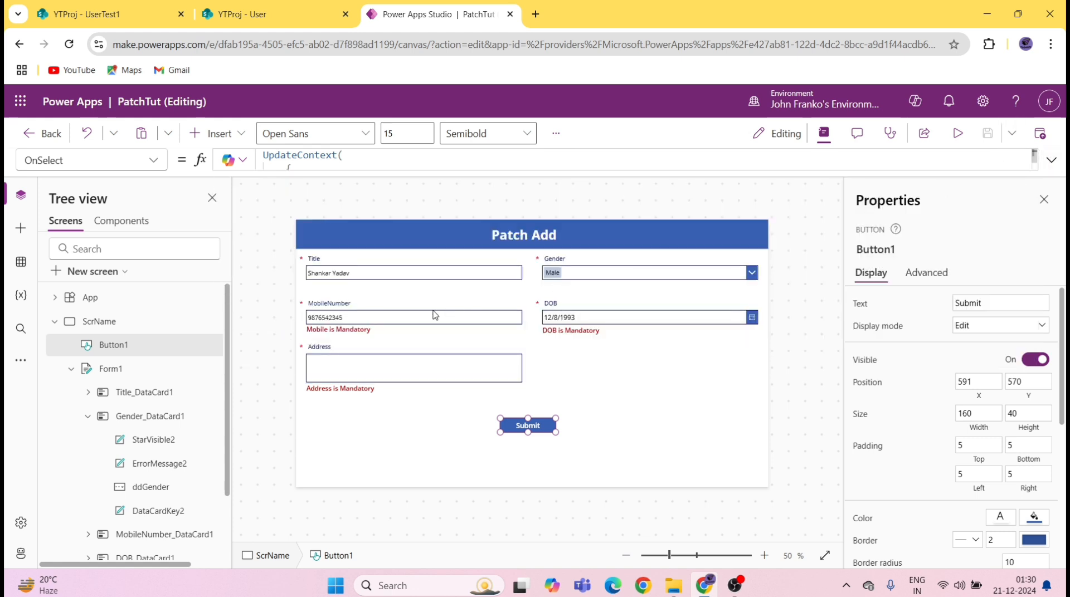
pyautogui.click(370, 333)
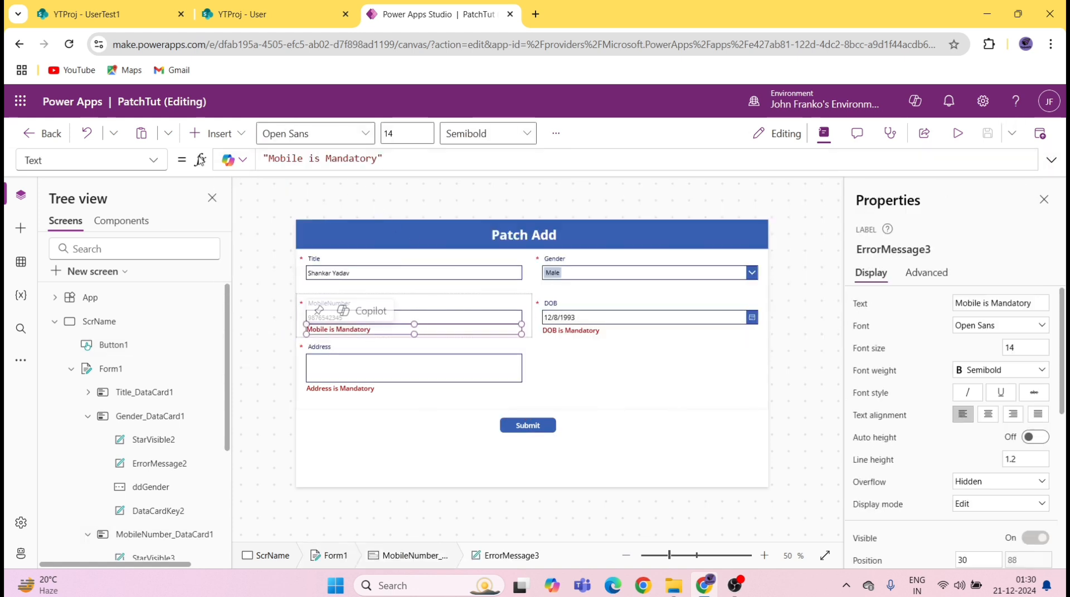
pyautogui.click(155, 160)
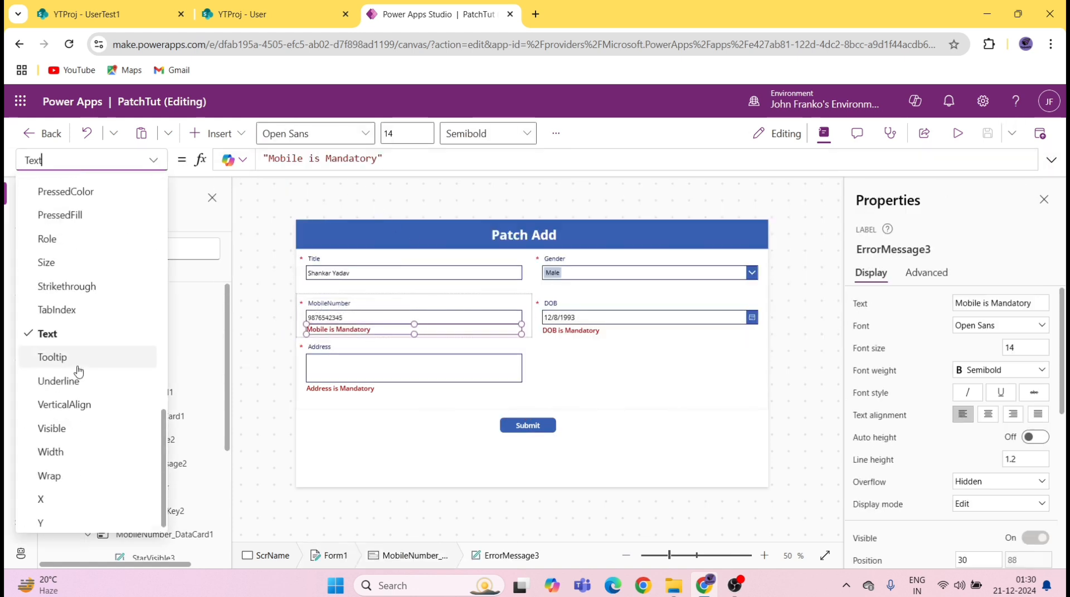
pyautogui.click(73, 429)
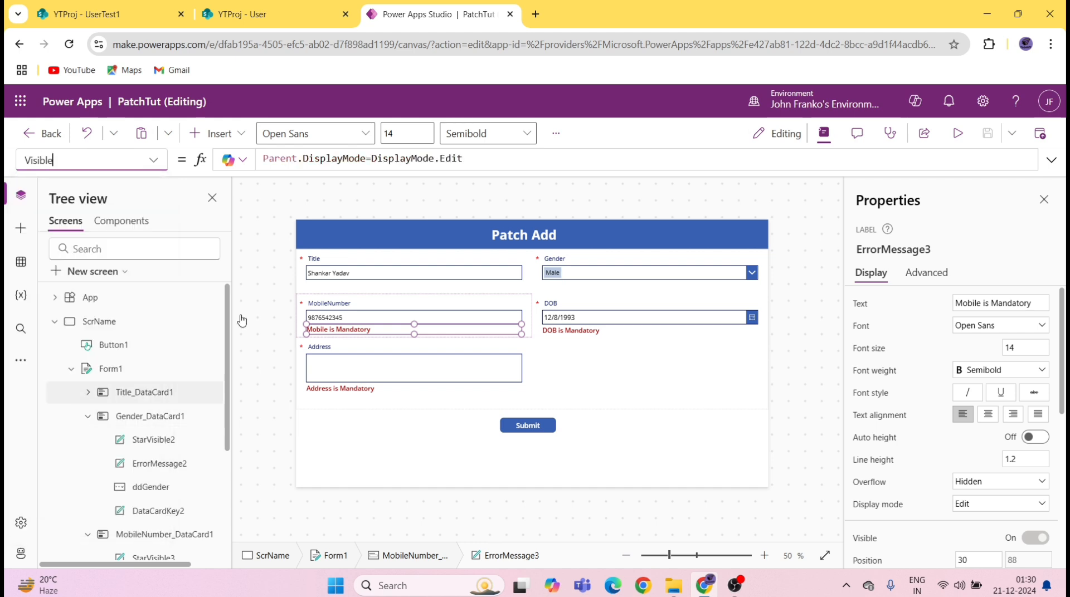
# Step: Set the Mobile is Mandatory message's Visible formula to isMobileValid
pyautogui.click(578, 288)
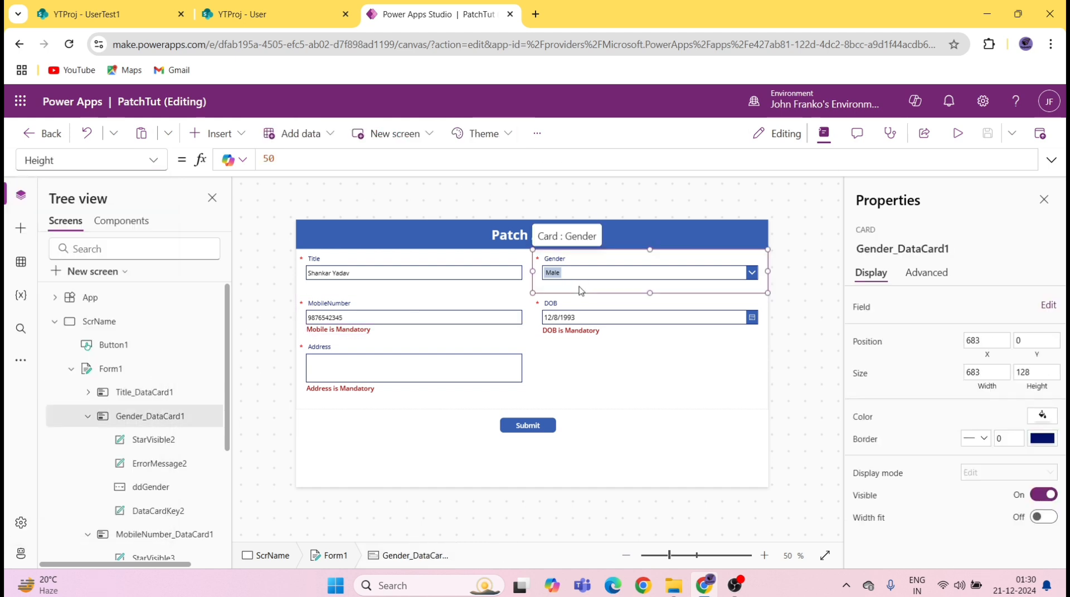
pyautogui.click(354, 328)
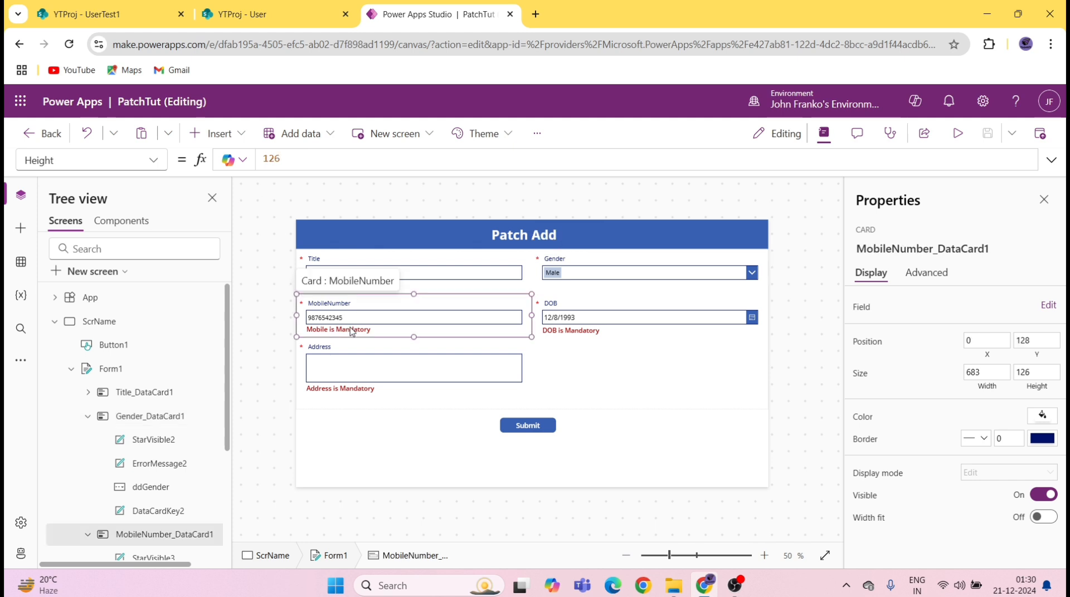
pyautogui.click(362, 326)
pyautogui.click(458, 158)
pyautogui.hotkey('ctrl', 'a')
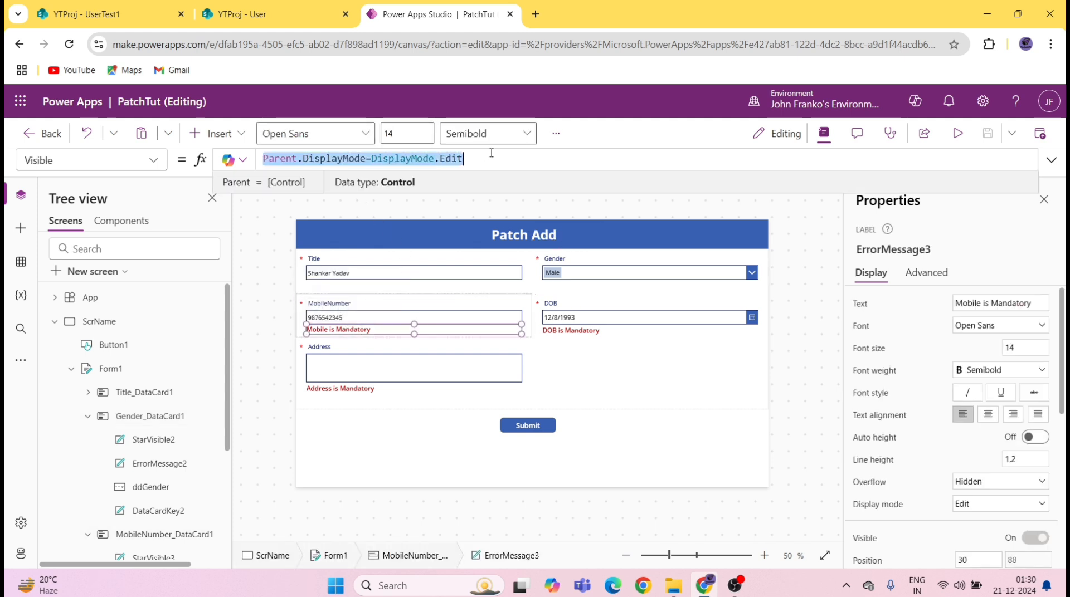
pyautogui.write('isMobileValid')
pyautogui.click(551, 331)
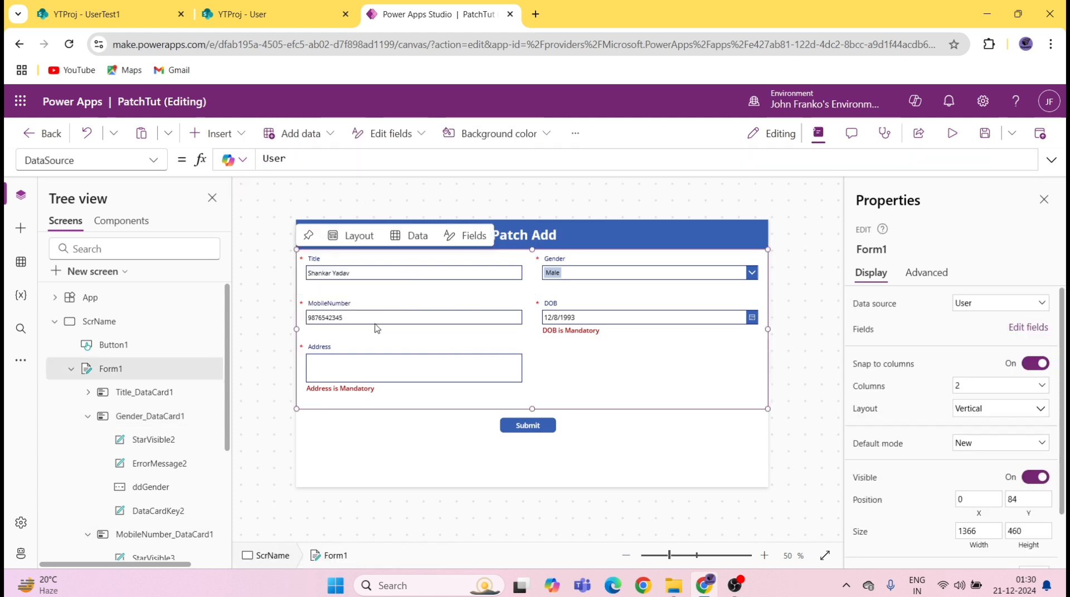
# Step: Open the DOB message's Visible property and copy isDOBValid from the Submit formula
pyautogui.click(569, 332)
pyautogui.click(570, 332)
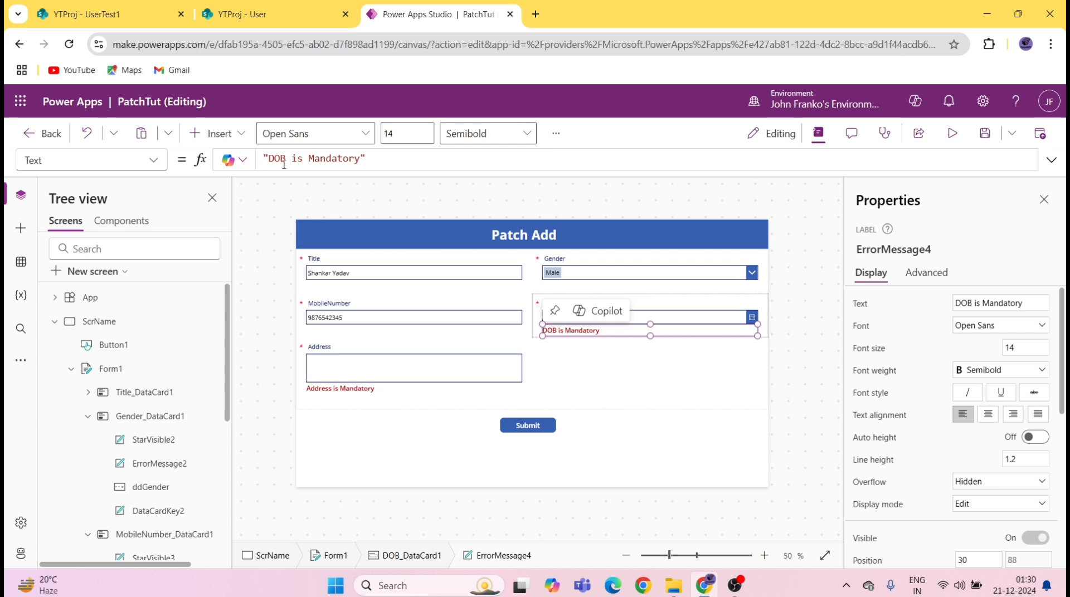
pyautogui.click(154, 161)
pyautogui.scroll(-5, 69, 367)
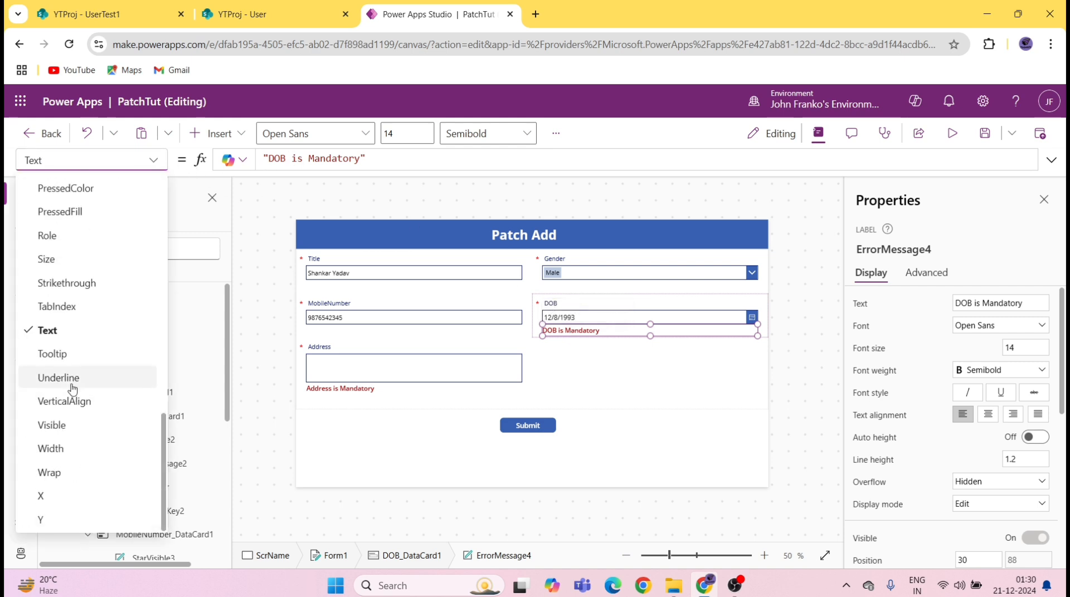
pyautogui.click(63, 427)
pyautogui.click(528, 425)
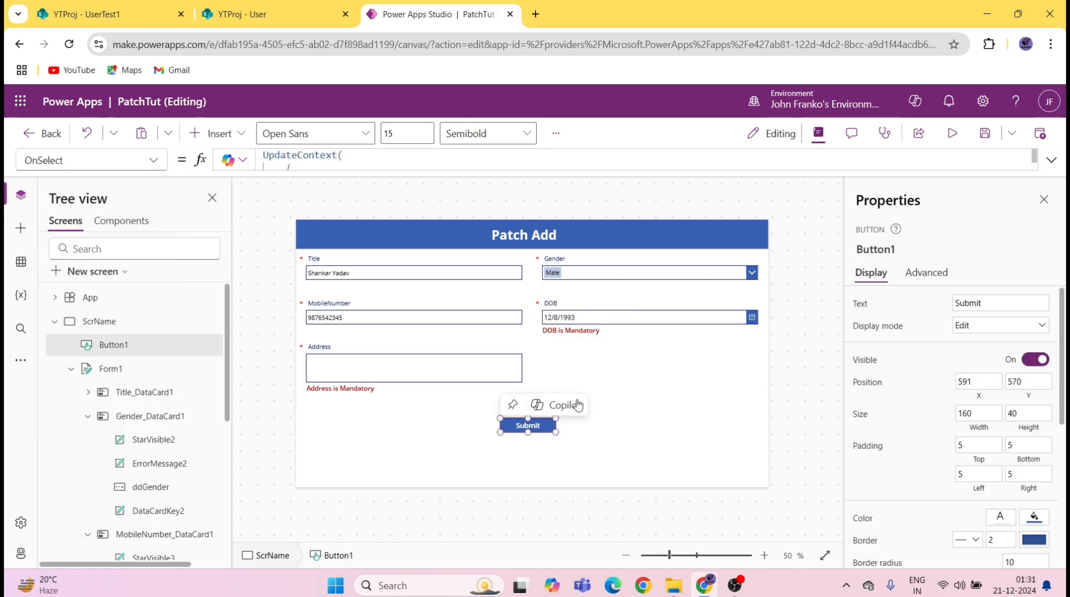
pyautogui.click(288, 167)
pyautogui.click(1052, 160)
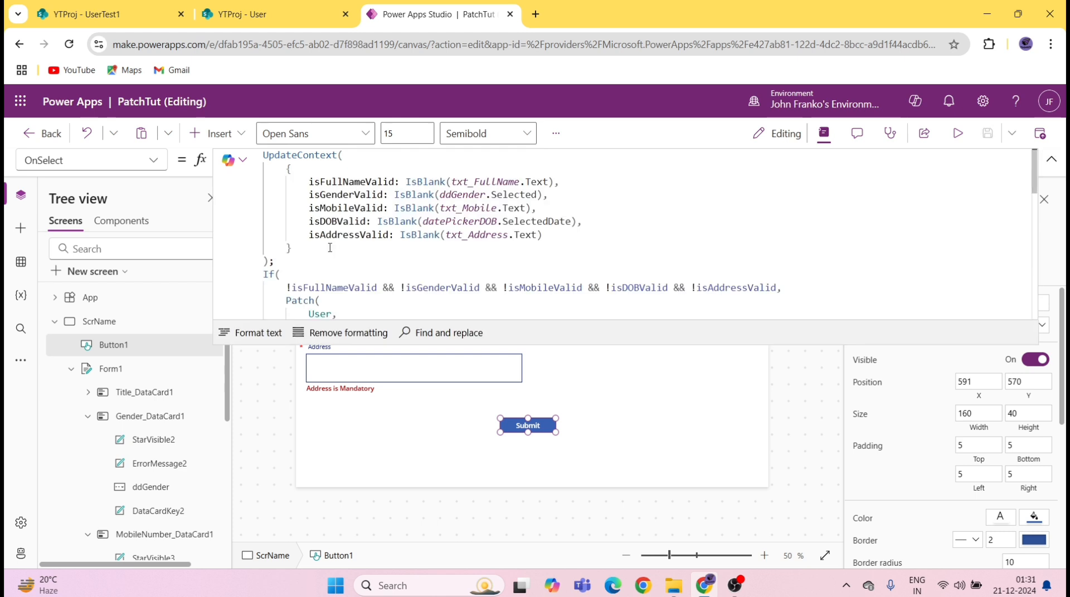
pyautogui.doubleClick(341, 221)
pyautogui.hotkey('ctrl', 'c')
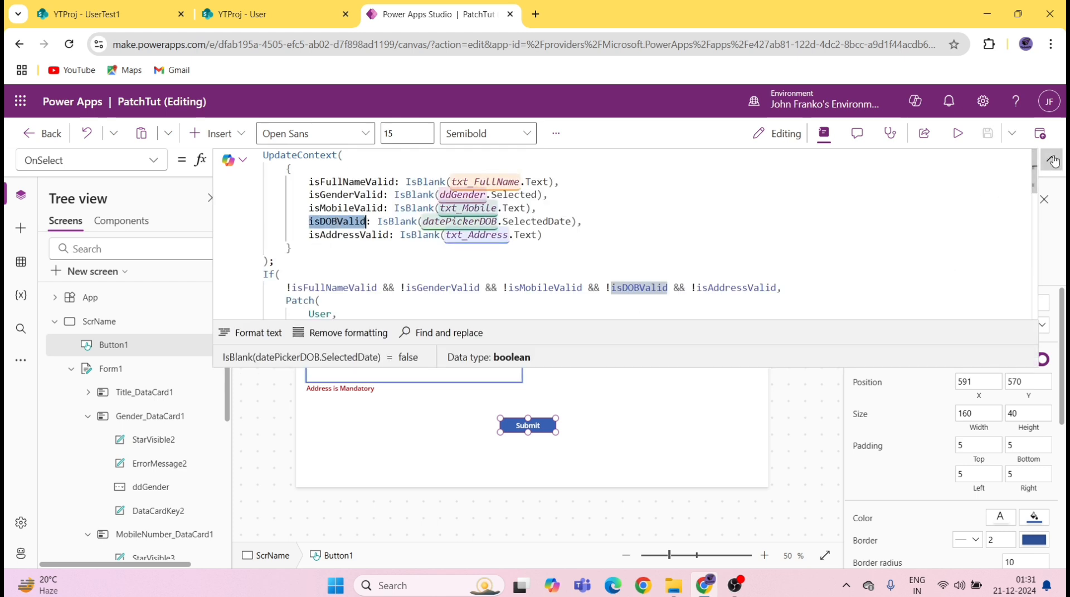
pyautogui.click(1052, 160)
# Step: Set the DOB is Mandatory message's Visible formula to isDOBValid
pyautogui.click(572, 335)
pyautogui.click(573, 332)
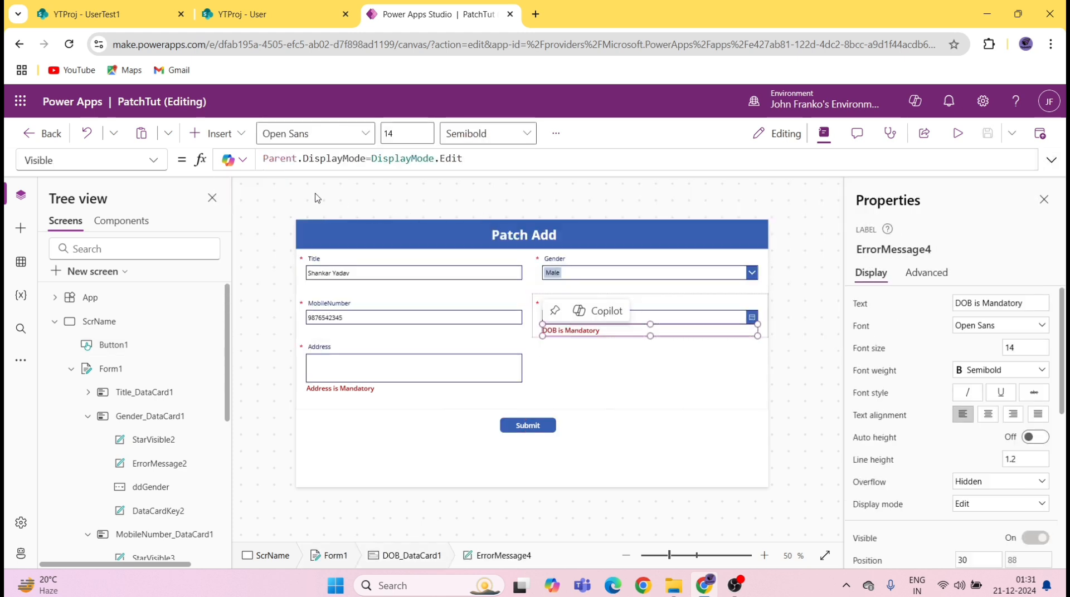
pyautogui.doubleClick(505, 160)
pyautogui.hotkey('ctrl', 'a')
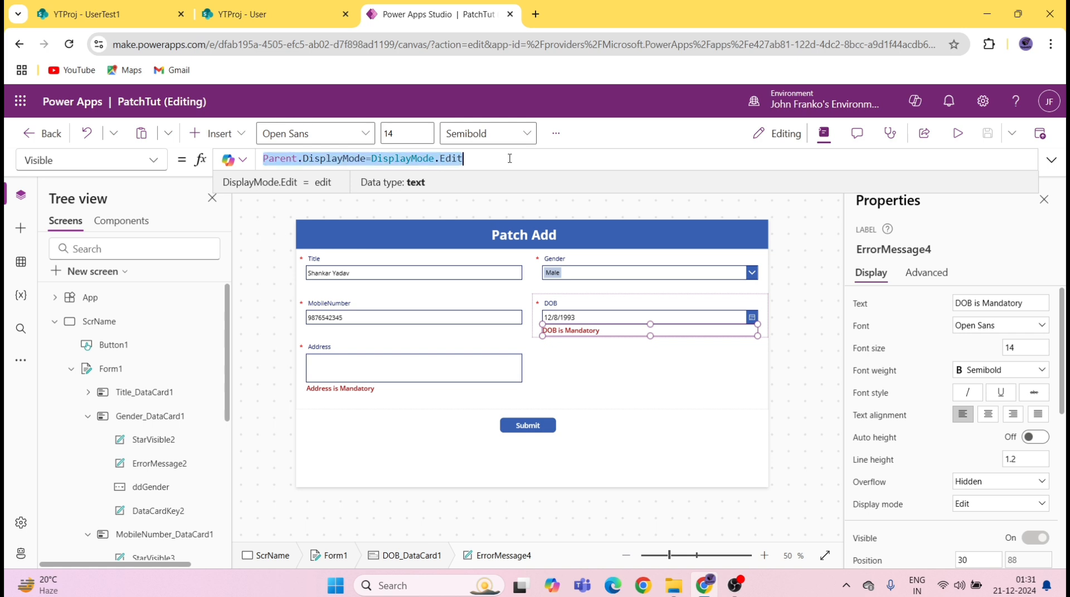
pyautogui.hotkey('ctrl', 'v')
pyautogui.click(589, 395)
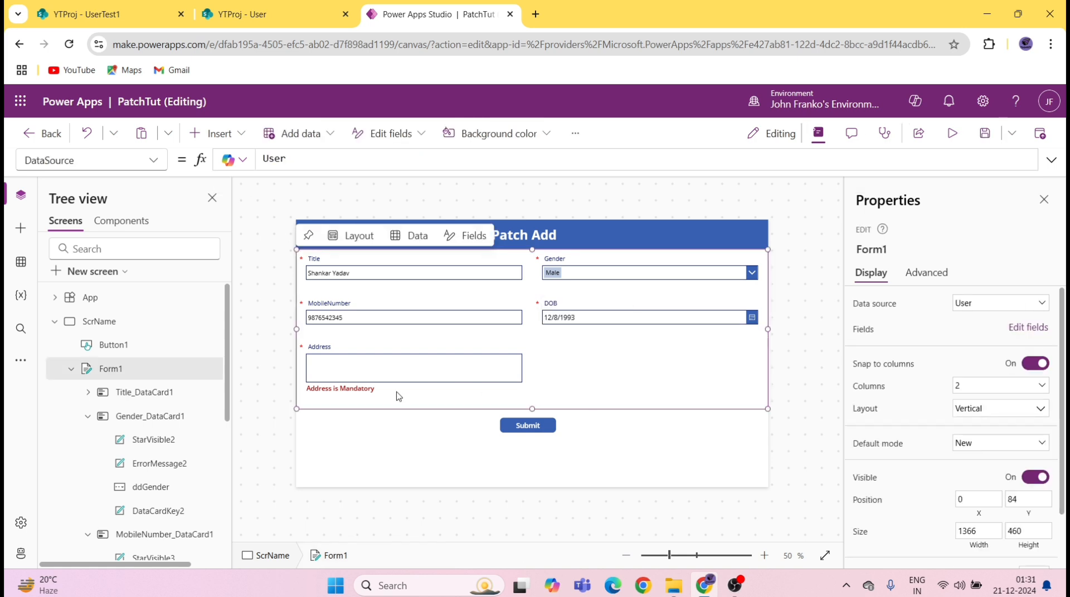
# Step: Copy the isAddressValid name from the Submit button's OnSelect formula
pyautogui.click(363, 392)
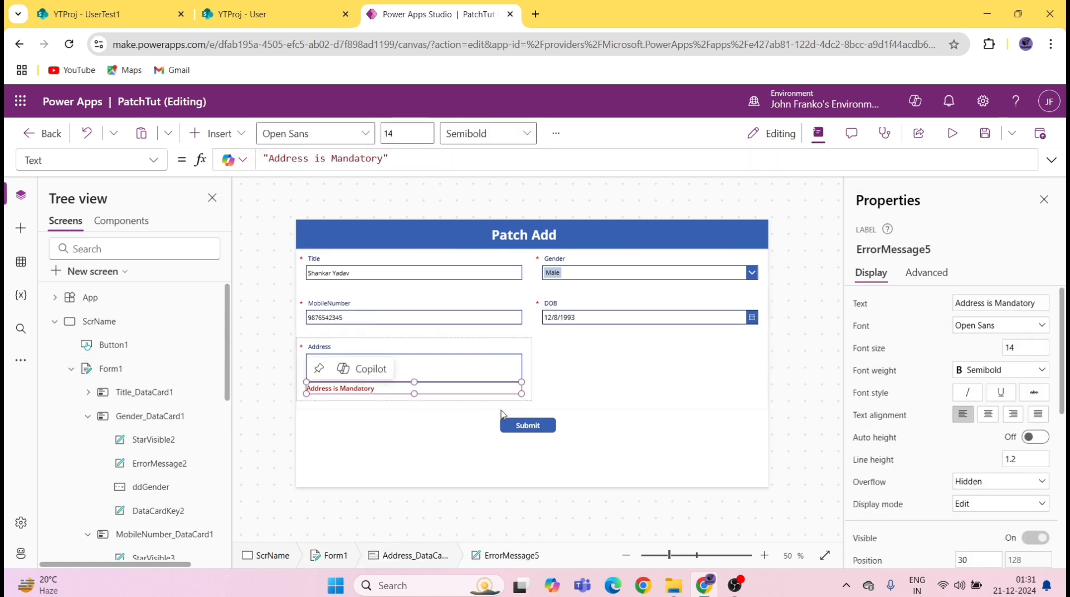
pyautogui.click(518, 424)
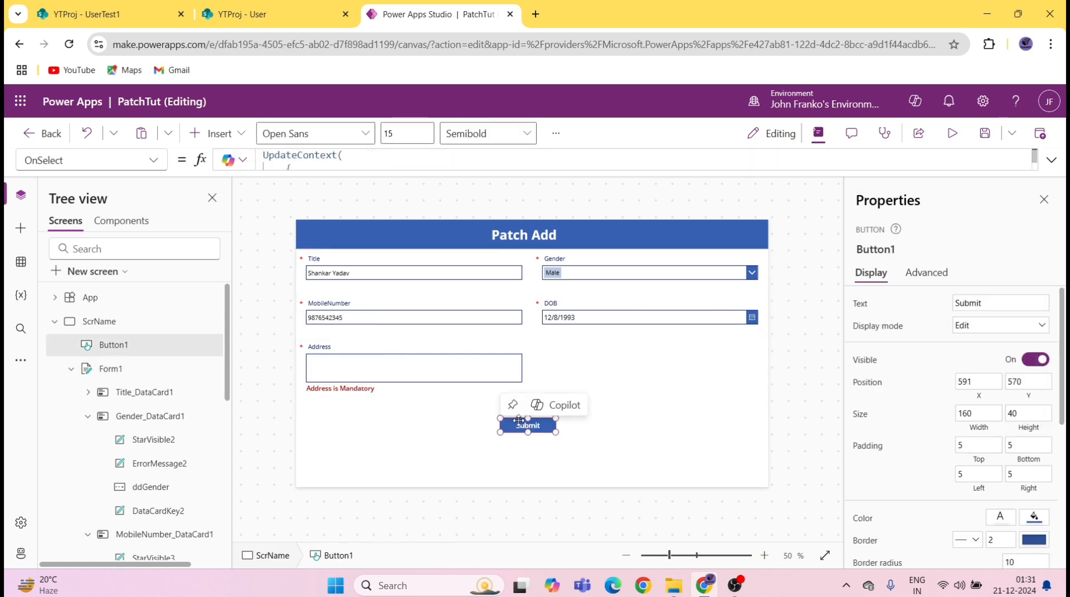
pyautogui.click(1052, 160)
pyautogui.click(350, 236)
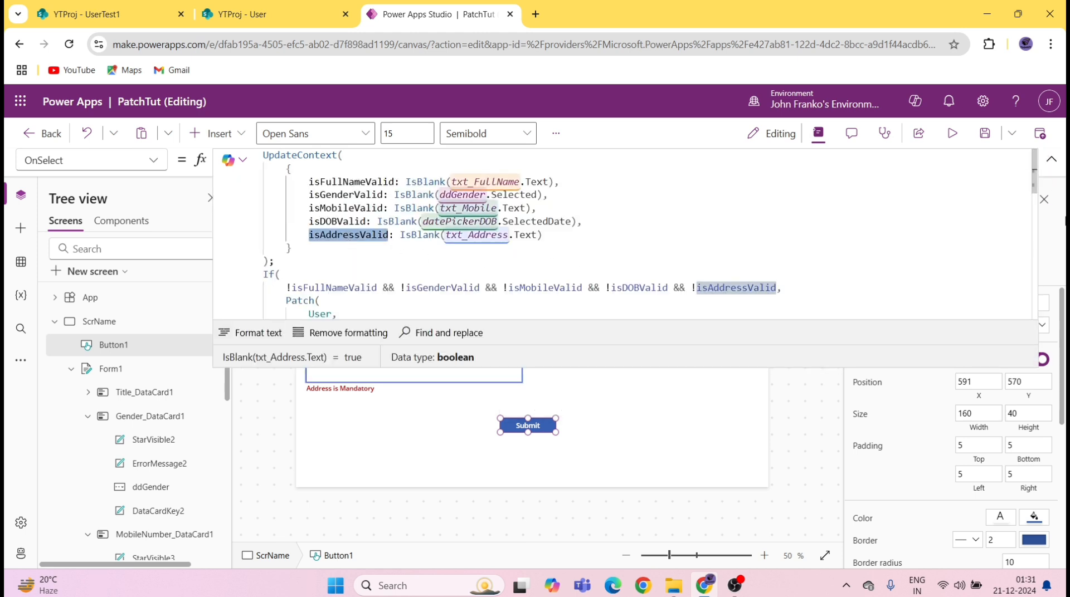
# Step: Set the Address is Mandatory message's Visible to isAddressValid and save the app
pyautogui.click(345, 388)
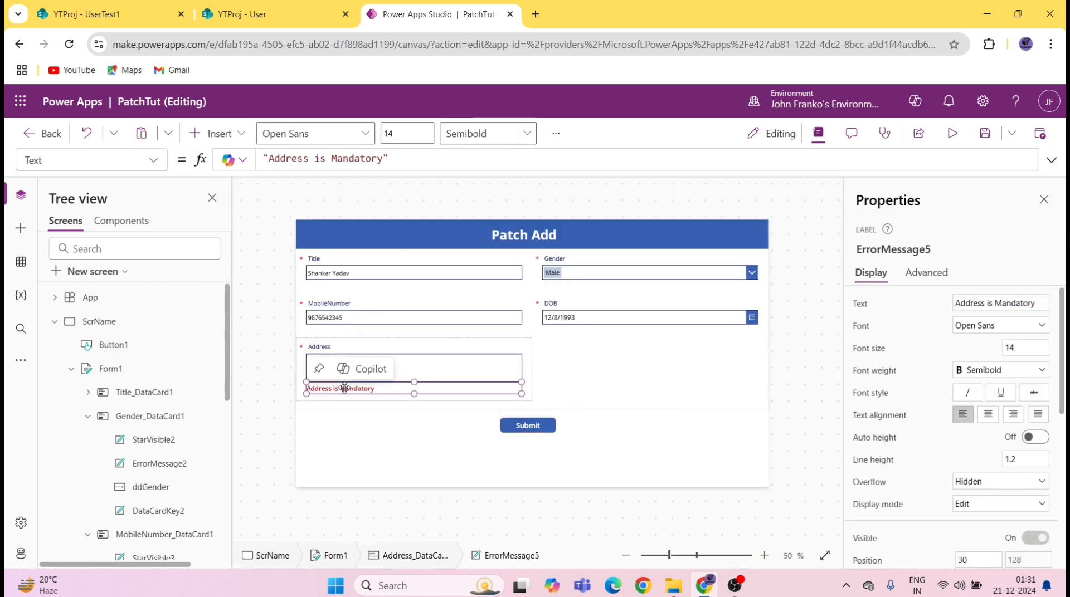
pyautogui.click(151, 163)
pyautogui.scroll(-1, 89, 424)
pyautogui.scroll(-3, 86, 457)
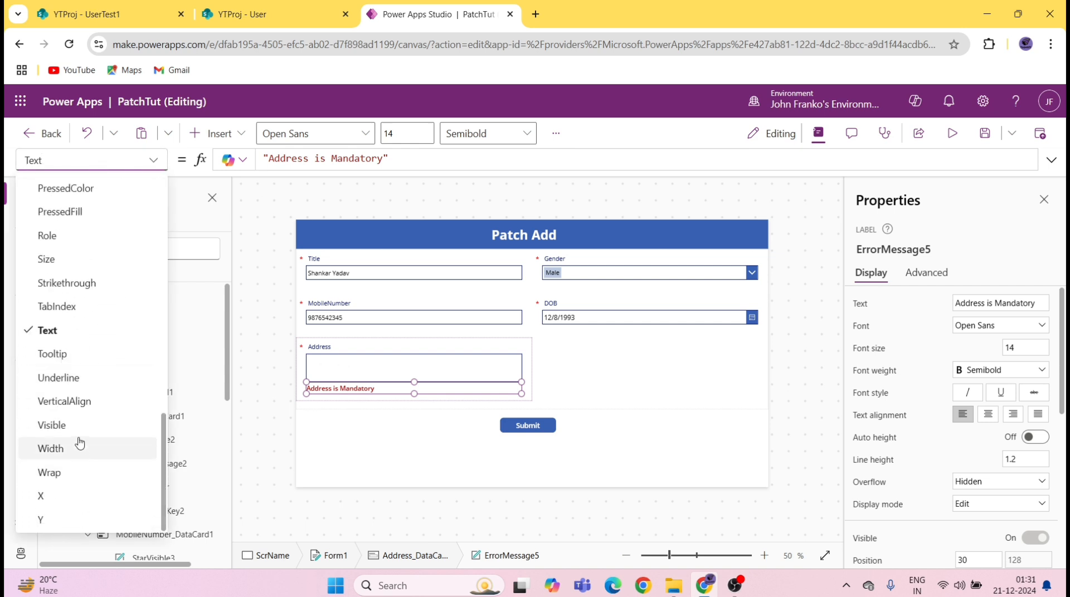
pyautogui.click(67, 426)
pyautogui.click(493, 162)
pyautogui.hotkey('ctrl', 'a')
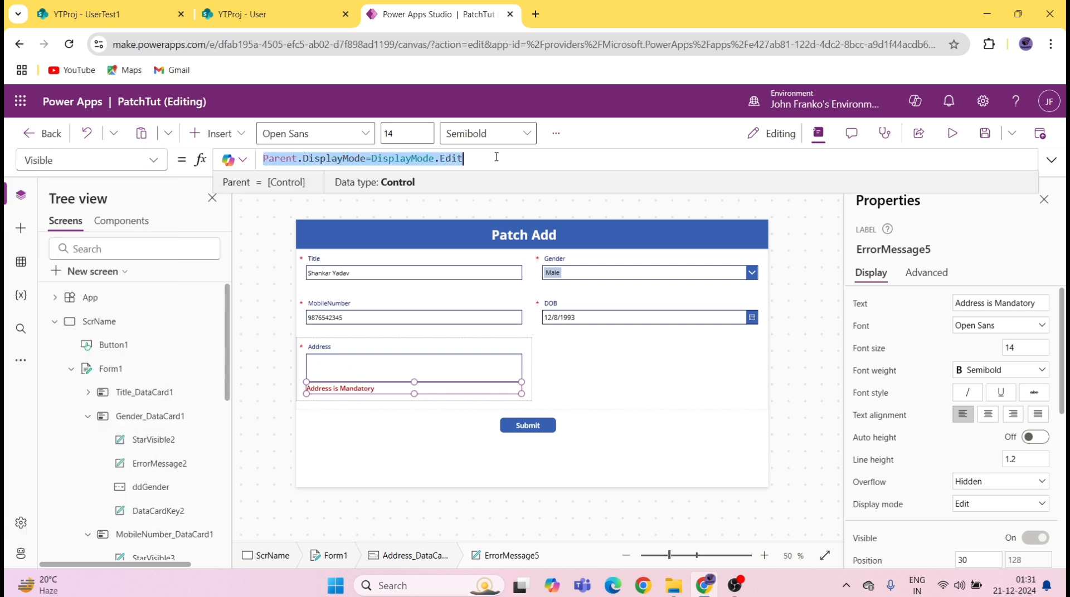
pyautogui.write('isAddressValid')
pyautogui.click(984, 133)
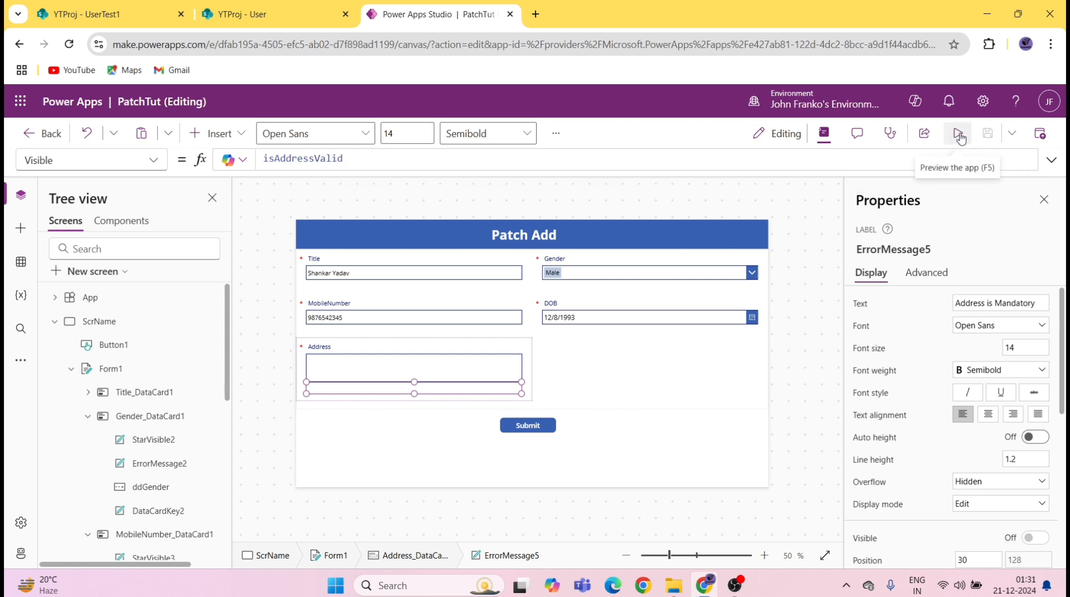
# Step: Preview the app, clear the Title field, and submit to trigger the errors
pyautogui.click(959, 135)
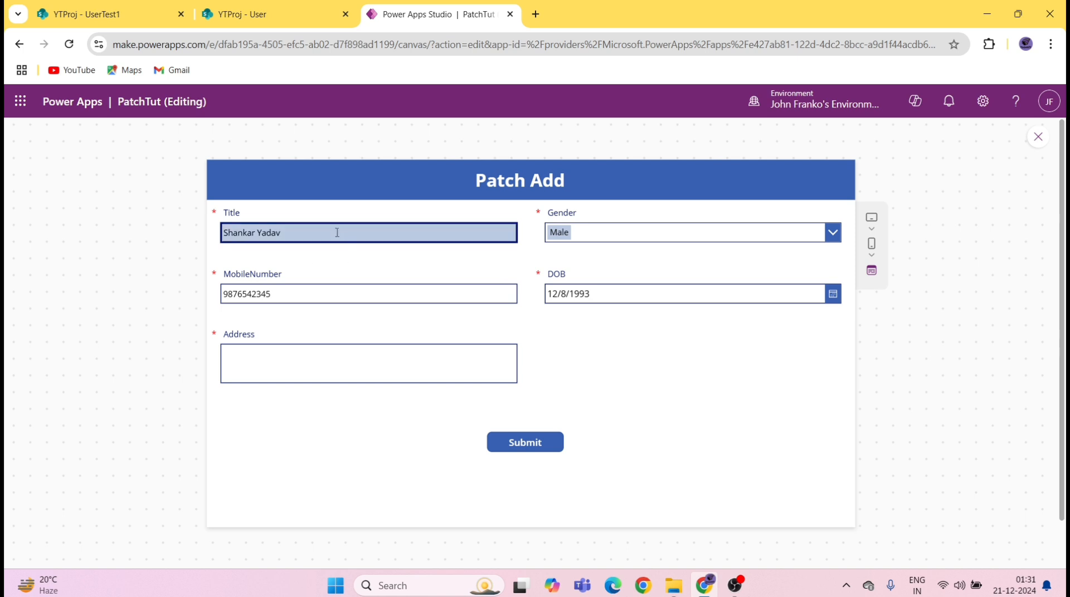
pyautogui.moveTo(337, 232); pyautogui.dragTo(217, 237)
pyautogui.press('BackSpace')
pyautogui.click(523, 442)
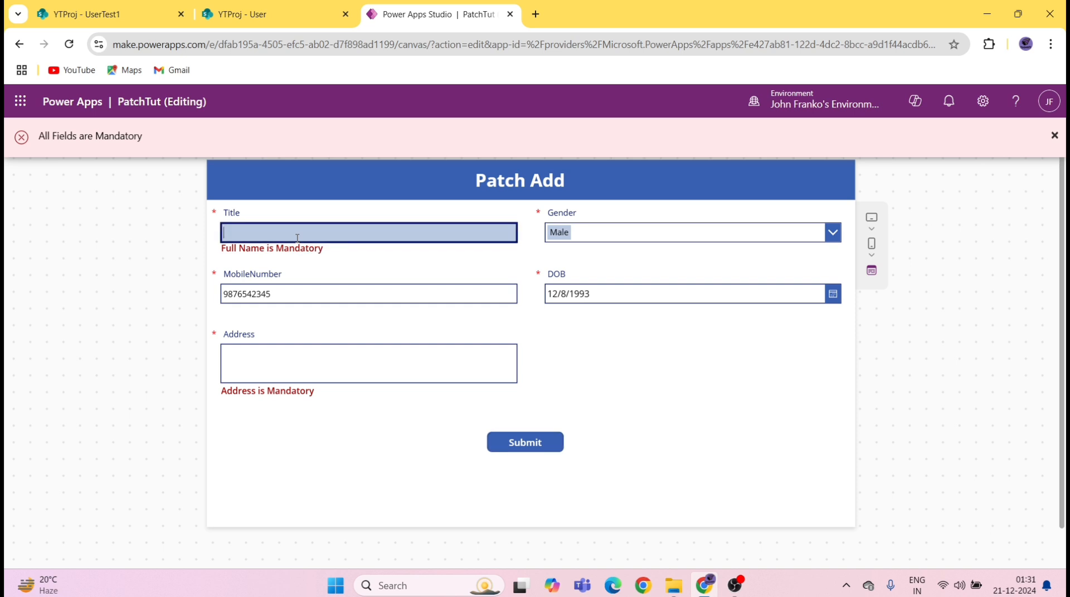
# Step: Refocus Title and submit again to recheck the error messages
pyautogui.click(298, 239)
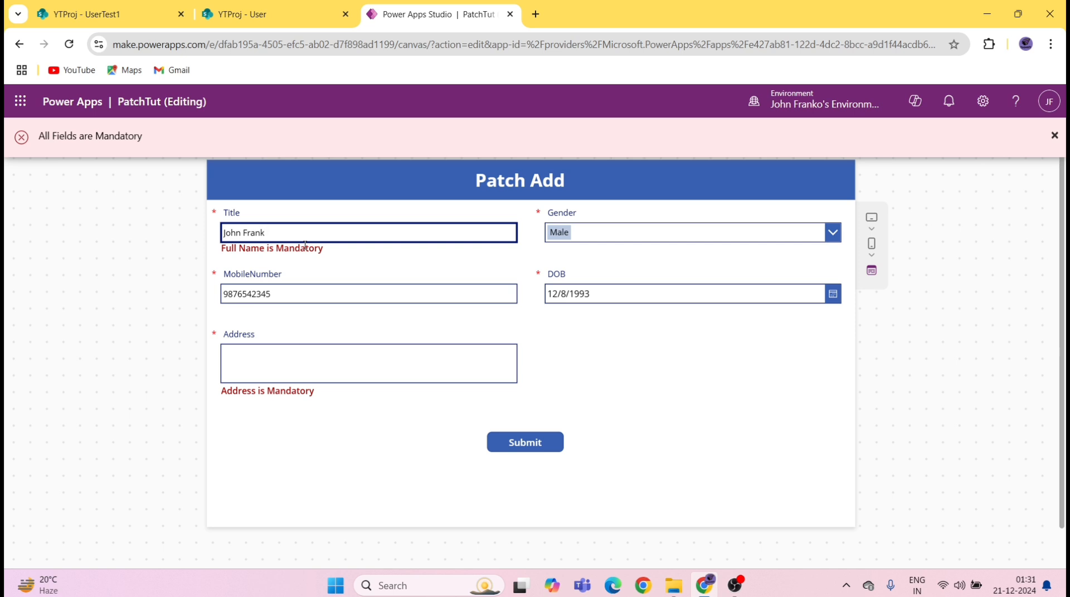
pyautogui.scroll(-1, 362, 334)
pyautogui.click(546, 399)
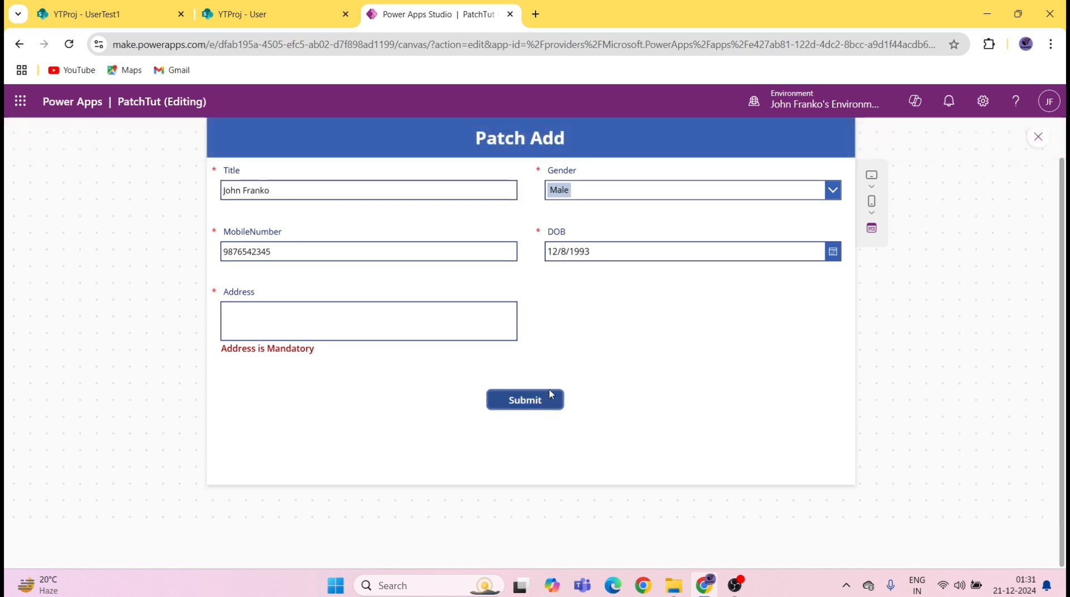
pyautogui.scroll(1, 543, 389)
# Step: Enter address 'Mumbai, India', submit the form, and switch to the User list
pyautogui.click(275, 362)
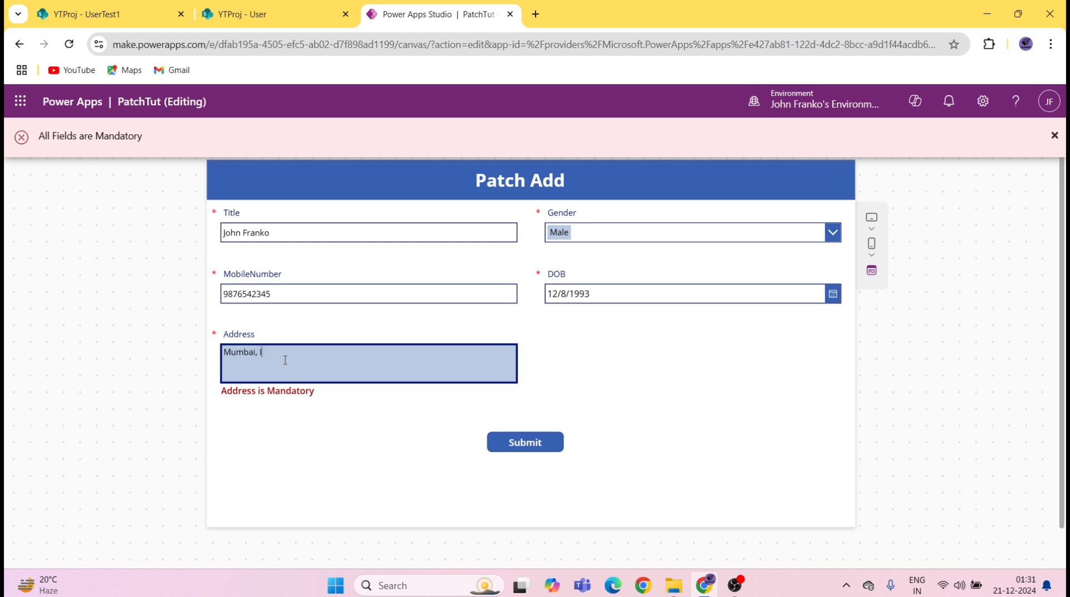
pyautogui.write('Mumbai, India')
pyautogui.click(537, 445)
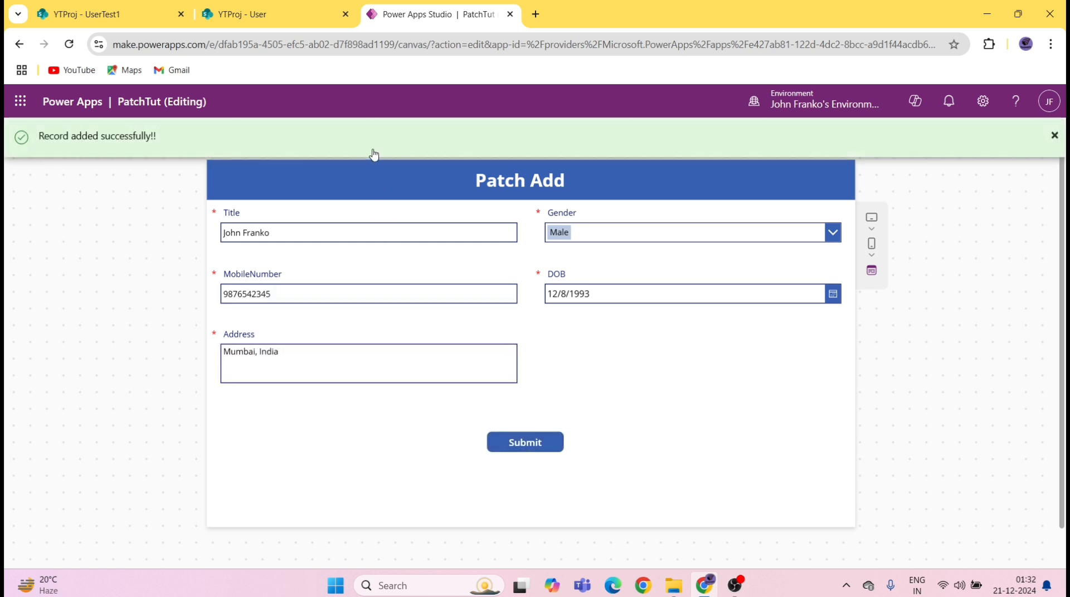
pyautogui.click(290, 22)
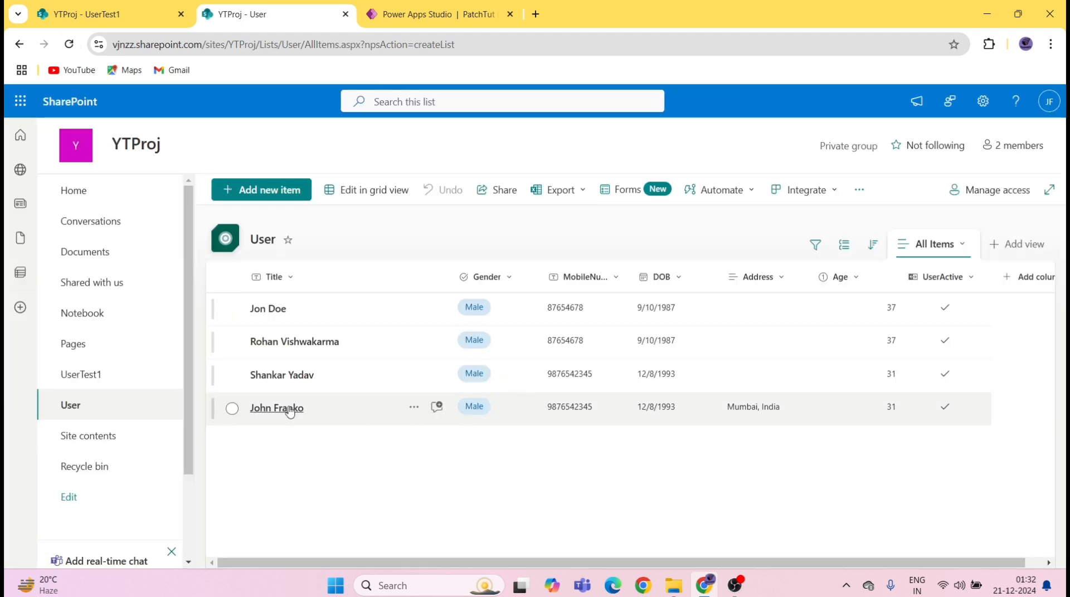
# Step: Select the new Mumbai, India row in the User list and return to Power Apps
pyautogui.tripleClick(656, 407)
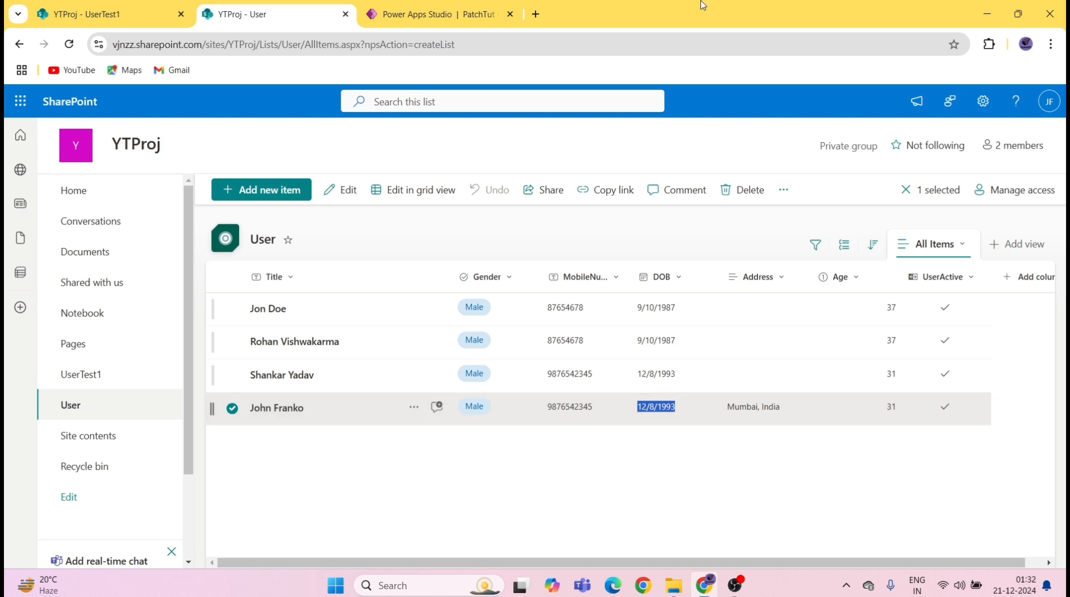
pyautogui.click(476, 12)
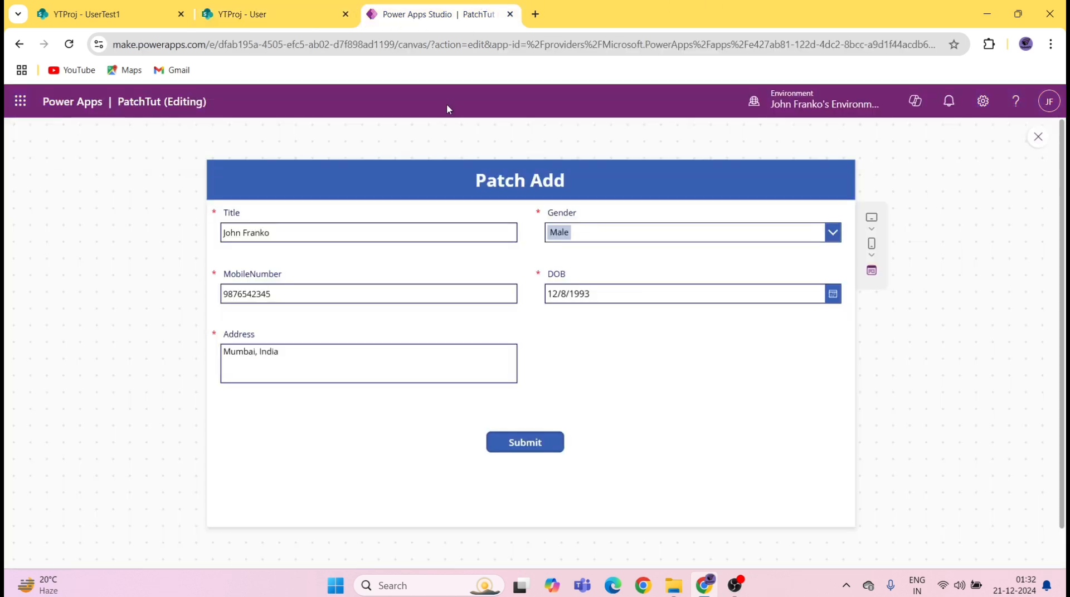